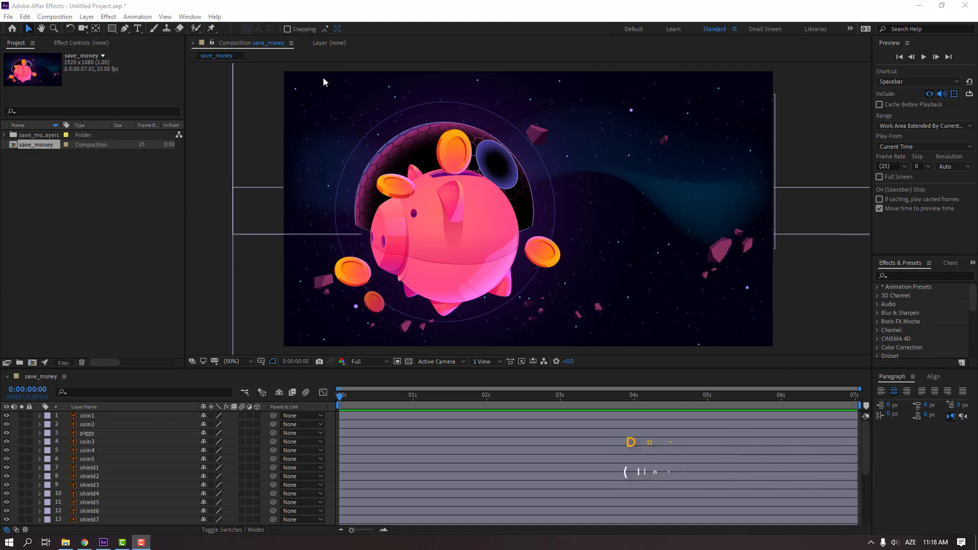
Step: Pre-compose the coin3, coin4 and coin5 layers into a new composition named COINS
click(349, 275)
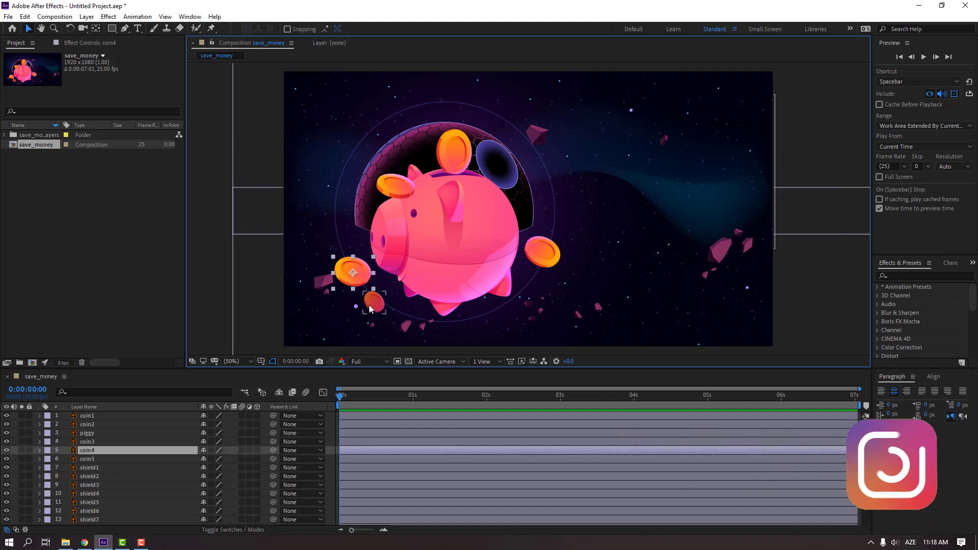
shift+click(373, 303)
shift+click(542, 253)
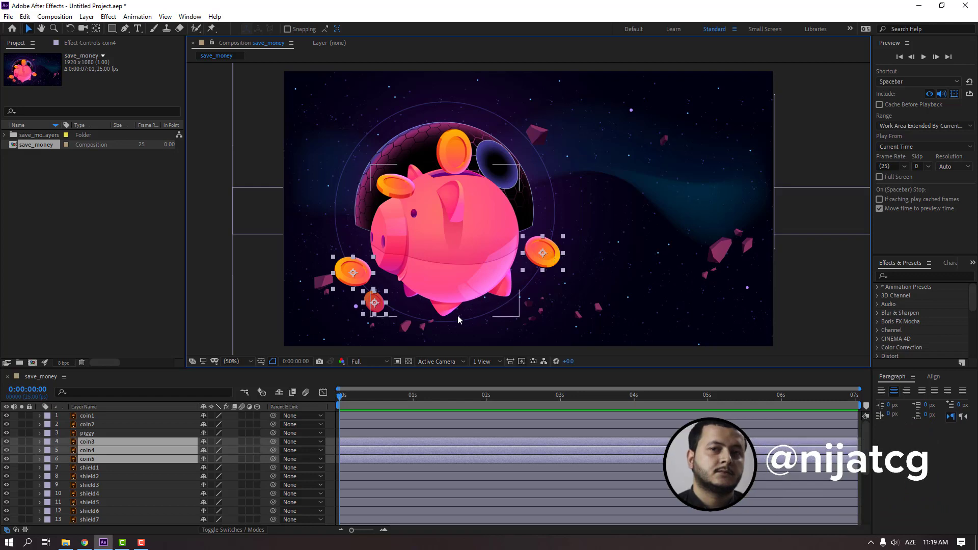
right_click(93, 454)
click(115, 410)
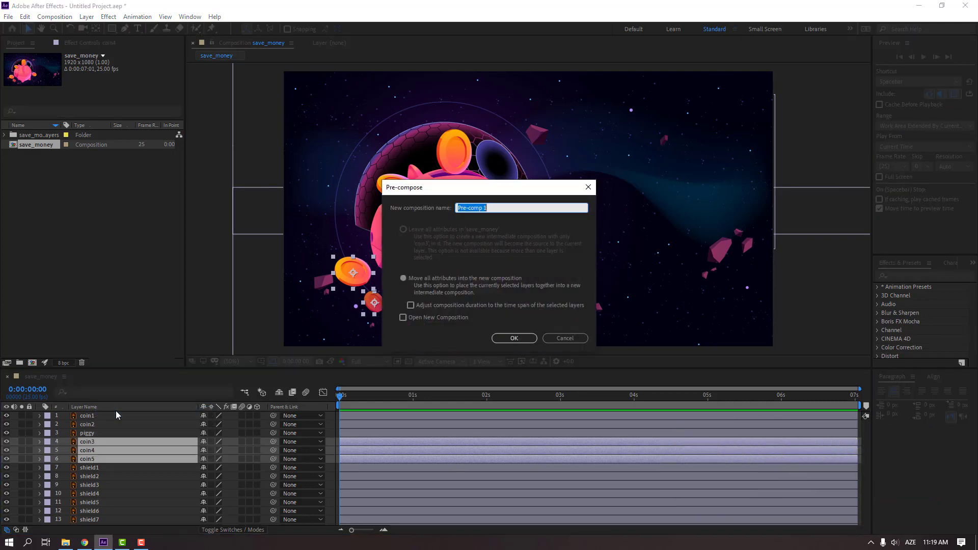
text(COINS)
click(499, 339)
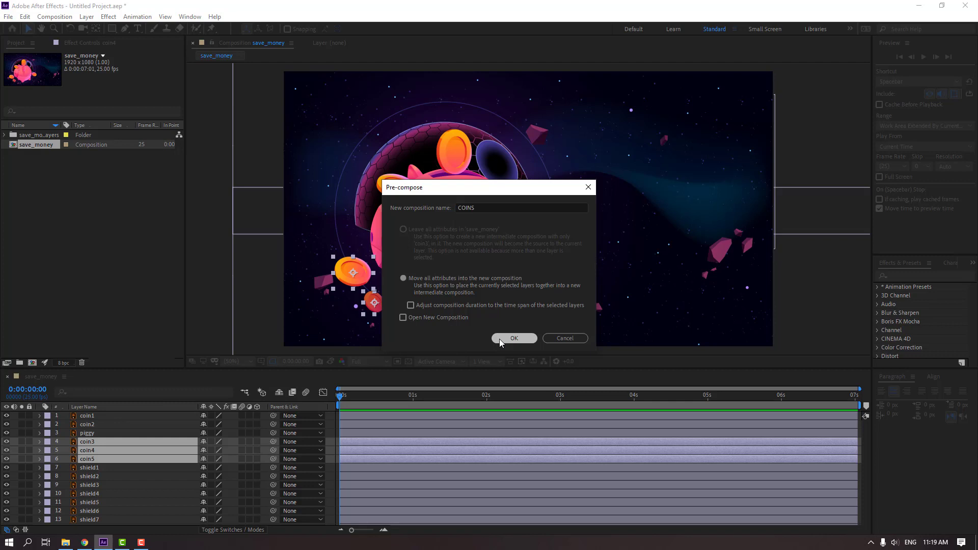
Step: Move the coin2 layer into the COINS composition, and place the COINS layer above piggy in save_money
click(85, 425)
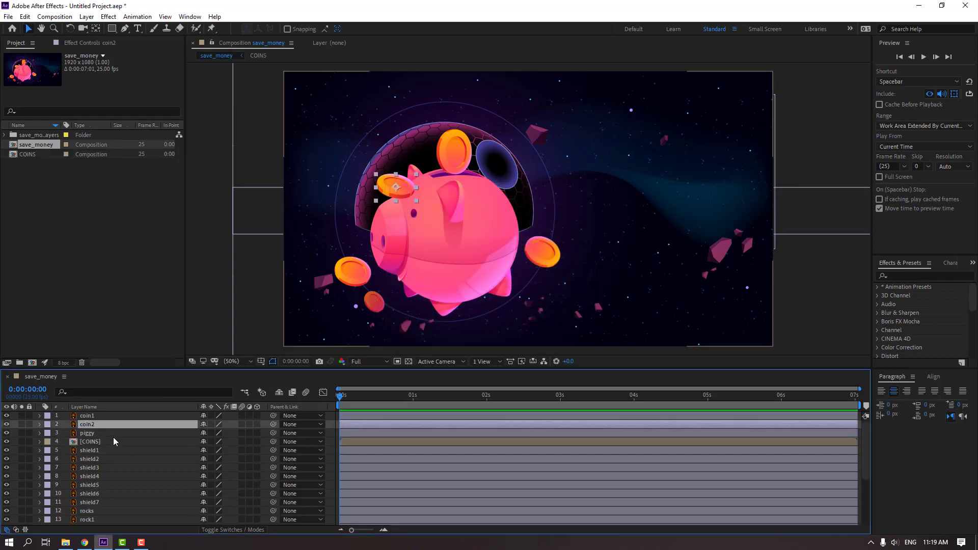
key(Delete)
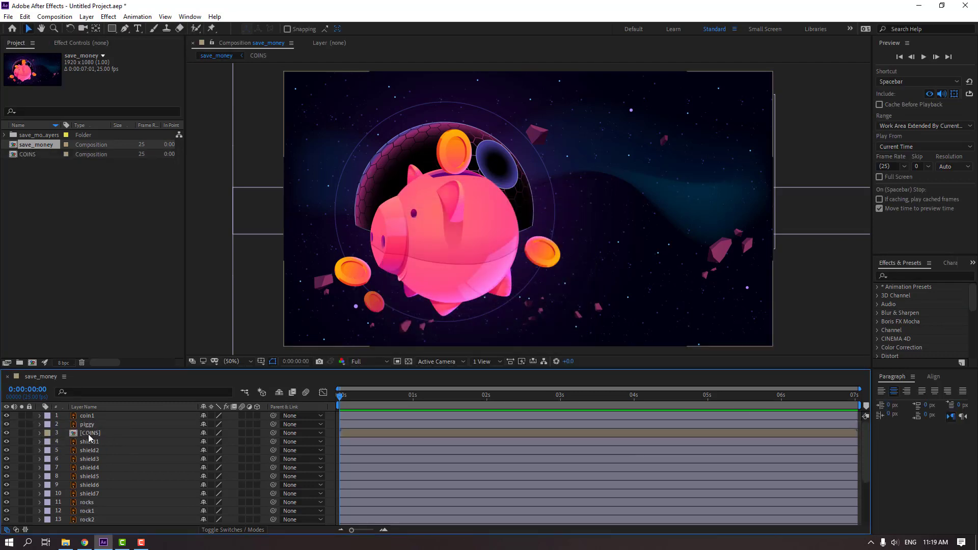
double_click(88, 434)
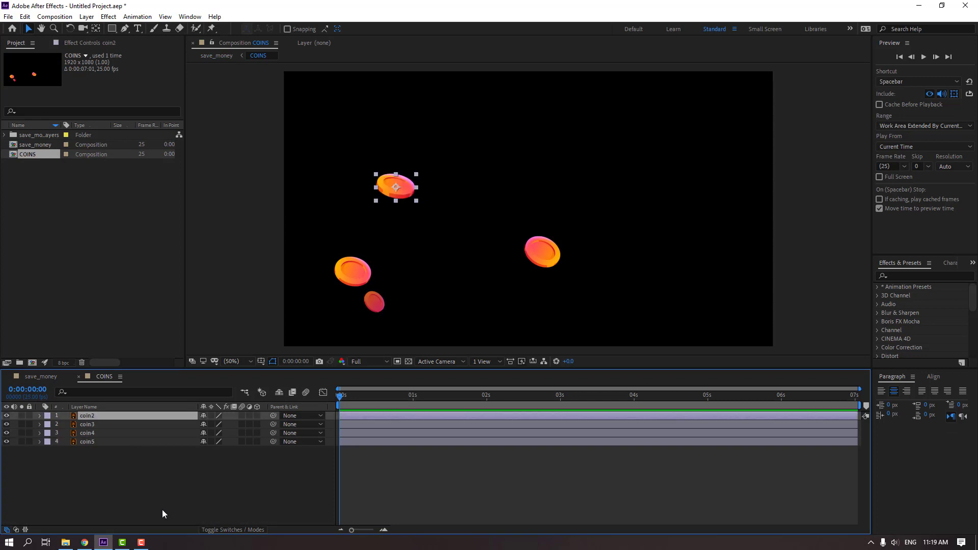
click(162, 509)
click(49, 379)
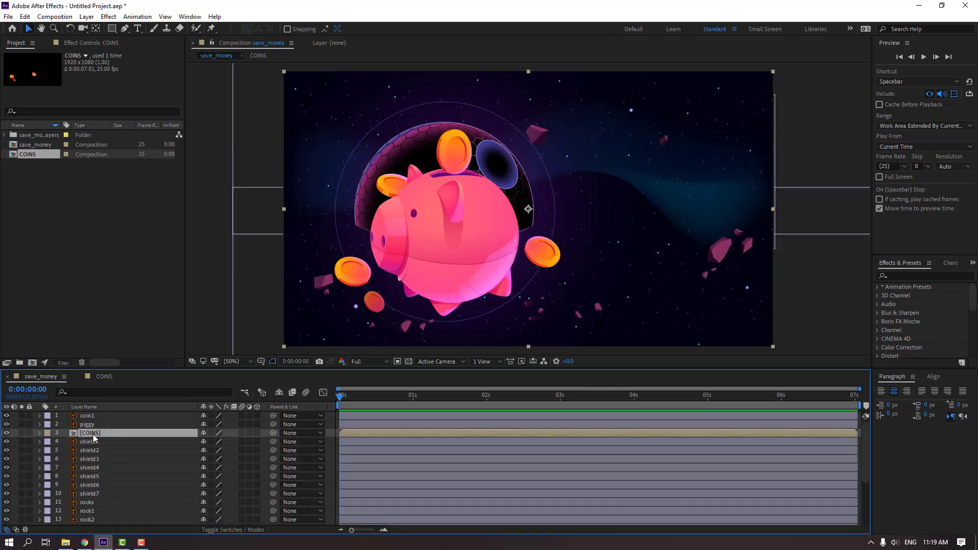
drag(93, 433, 93, 426)
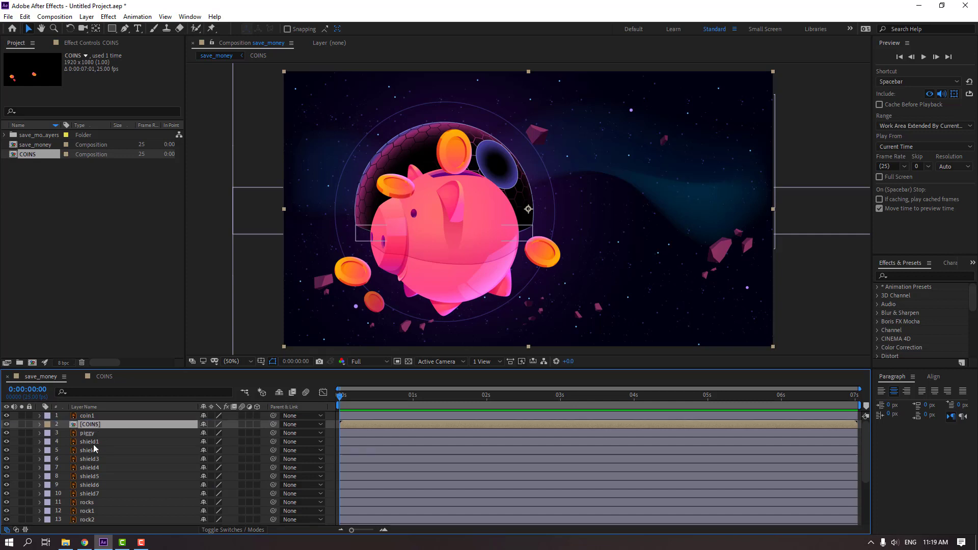
Step: Keyframe coin1's position to drop from Y -137.6 at about frame 9 to Y 711.4 at 0:00:01:00
click(89, 415)
key(p)
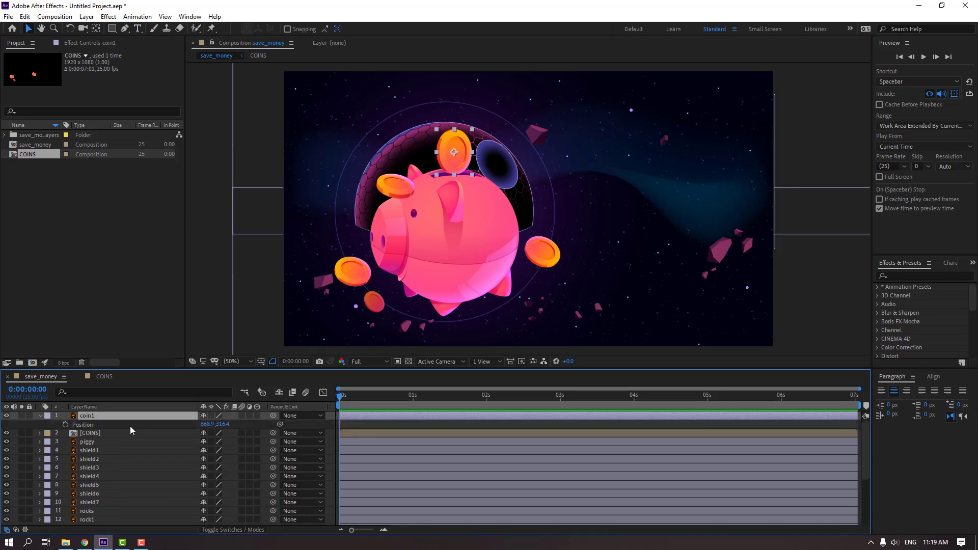
click(65, 425)
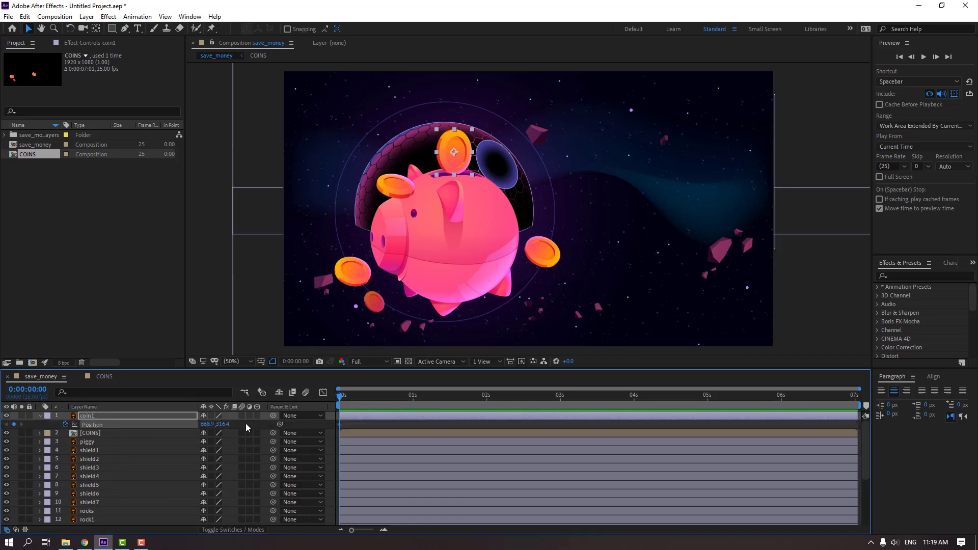
drag(219, 423, 168, 423)
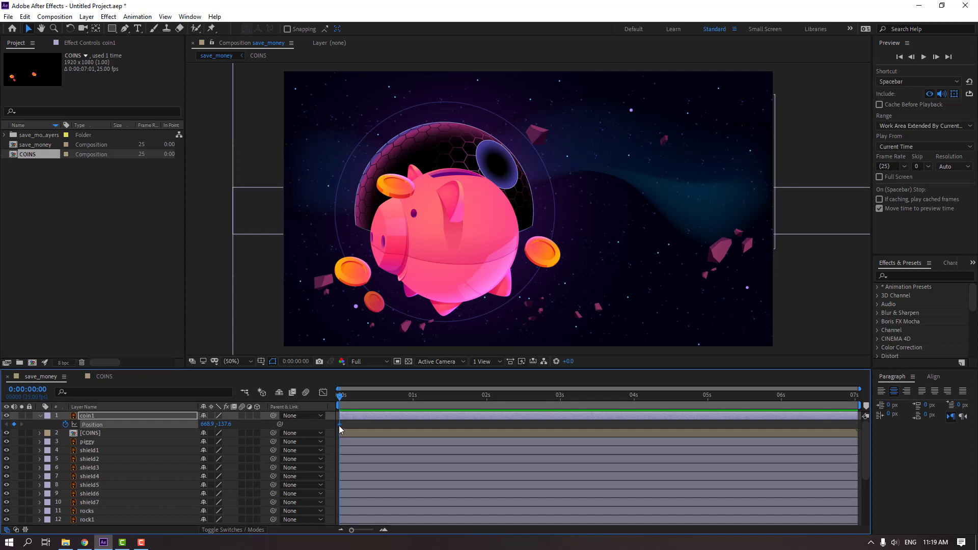
drag(339, 429, 360, 430)
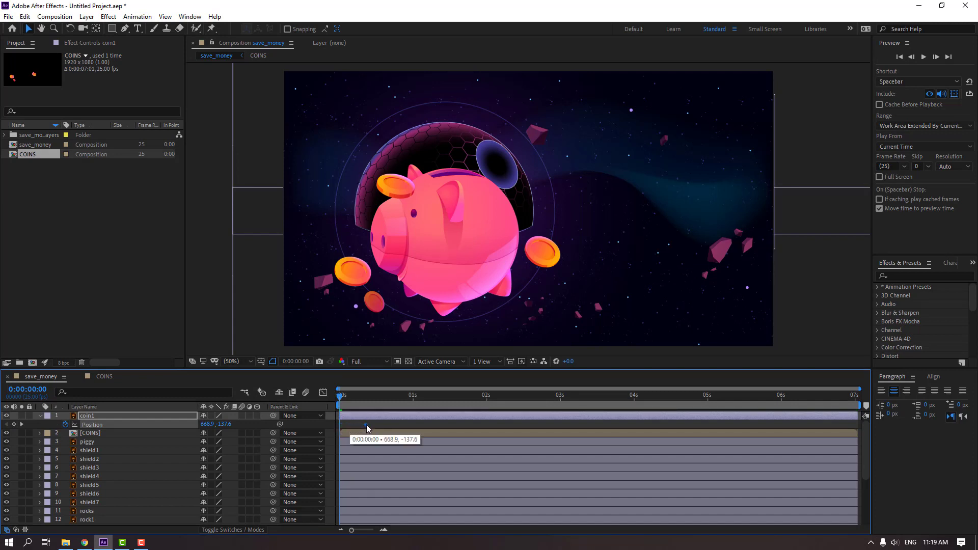
click(398, 396)
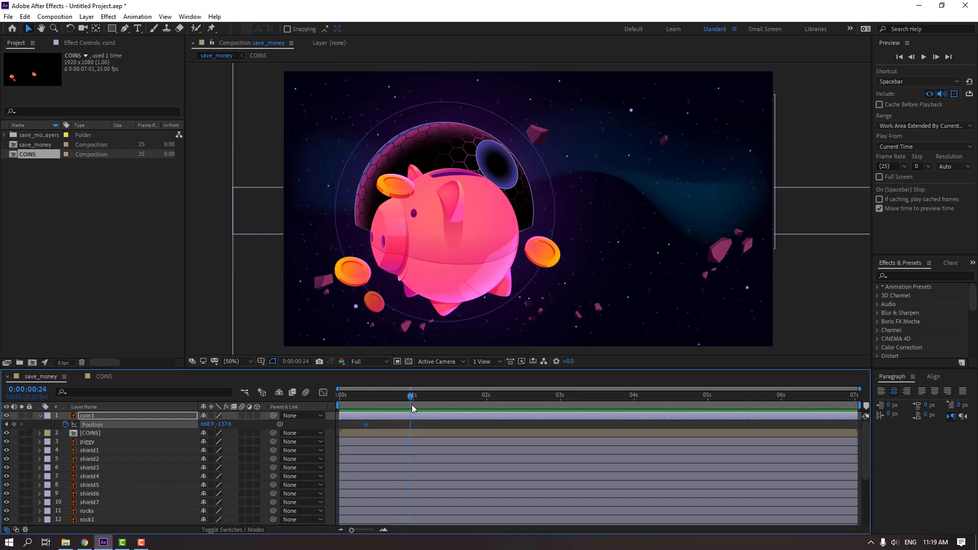
drag(224, 424, 696, 382)
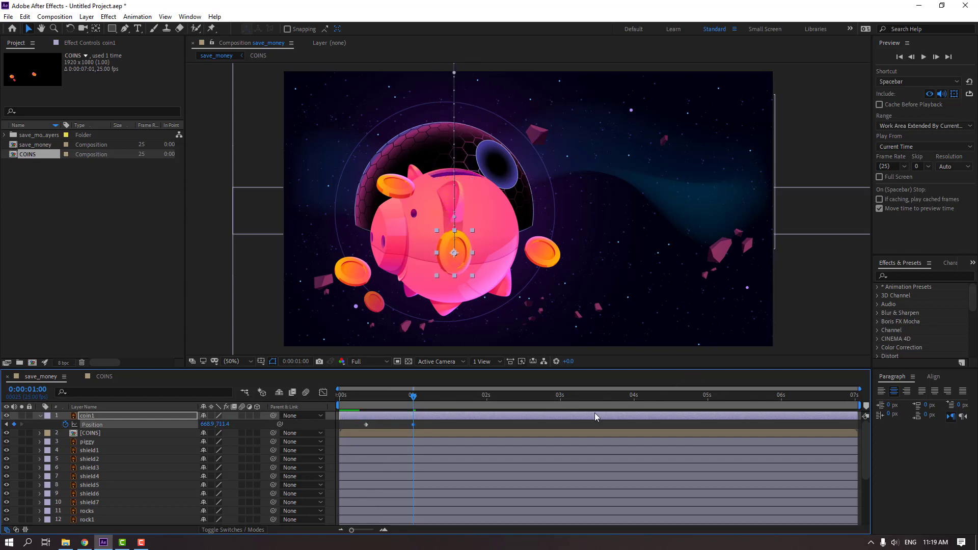
Step: Apply Easy Ease to both coin1 position keyframes and preview the drop
right_click(365, 424)
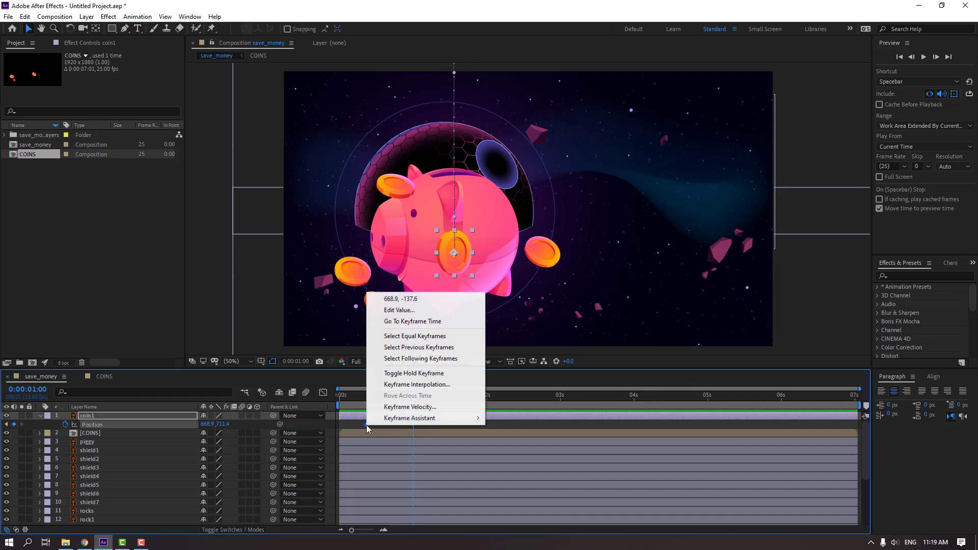
mouse_move(477, 418)
click(627, 451)
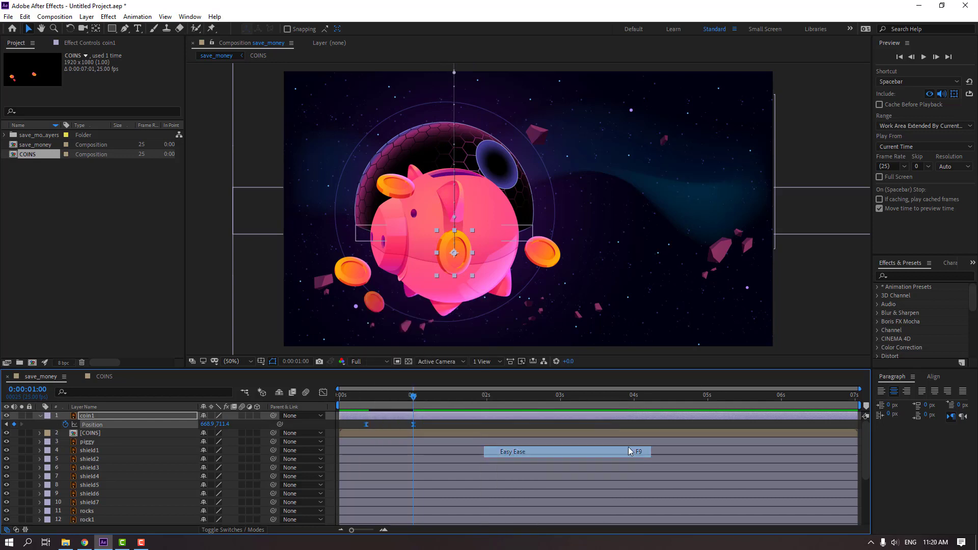
click(524, 427)
key(space)
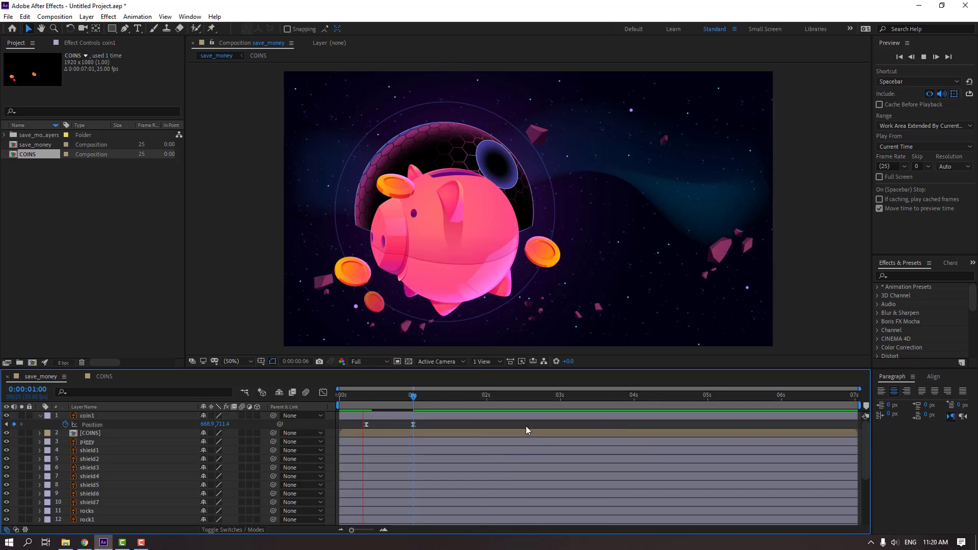
Step: Slow coin1's drop by moving its end position keyframe to about 0:00:01:11, and preview it
click(413, 424)
drag(421, 426, 341, 428)
key(space)
key(space)
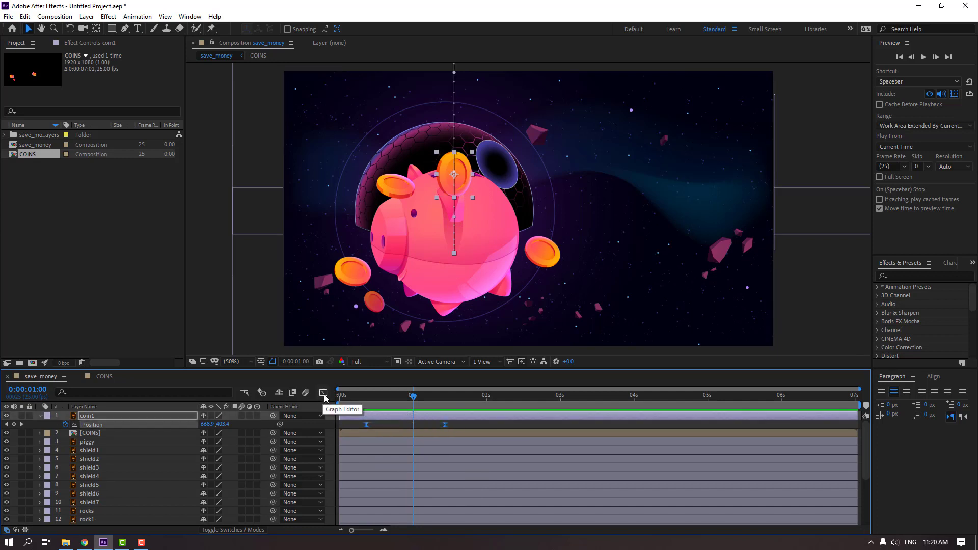
Step: Open coin1's position speed graph and lengthen the start keyframe's outgoing ease so the speed peaks late, previewing the motion
click(323, 392)
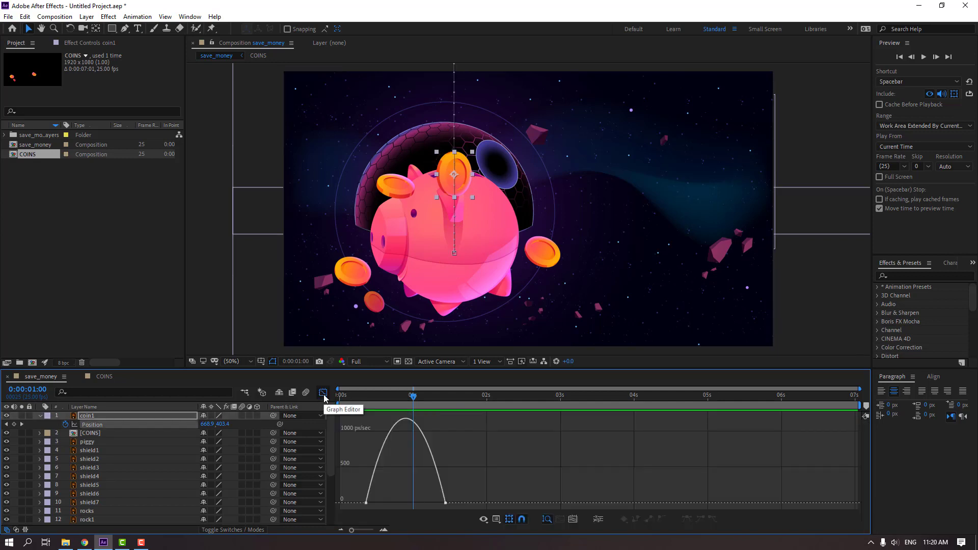
click(450, 502)
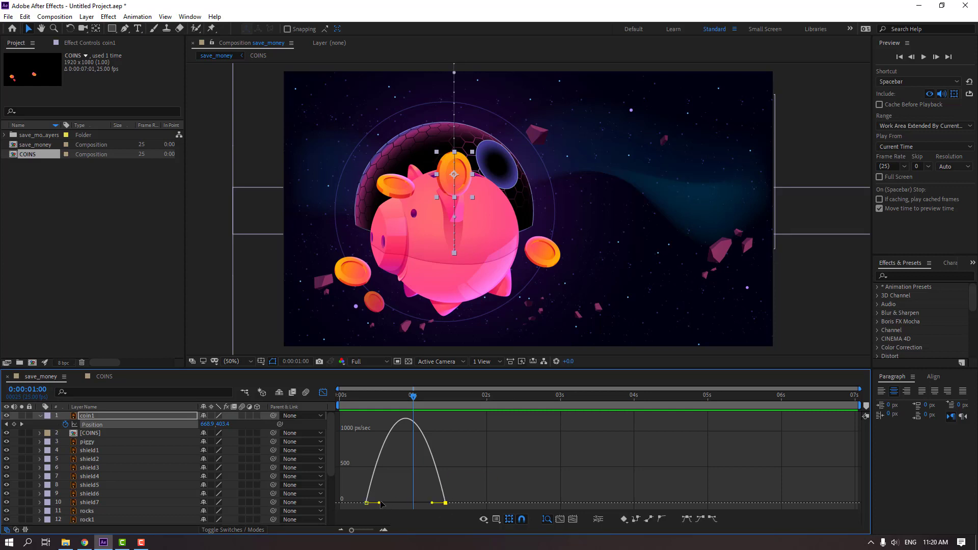
drag(379, 503, 399, 506)
key(space)
key(space)
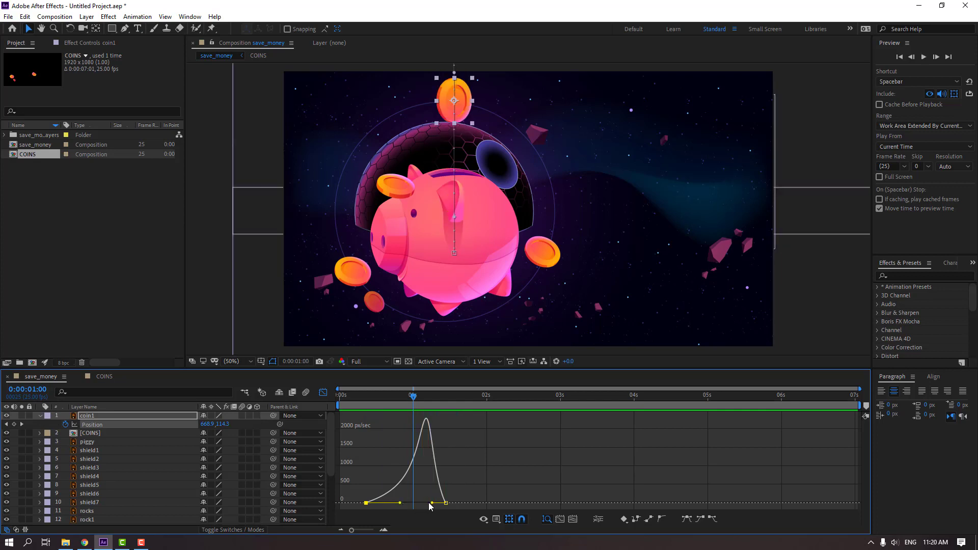
Step: Lengthen the end keyframe's incoming ease and shorten the start ease so coin1's speed peaks early at about 3000 px/sec
click(423, 502)
drag(437, 503, 428, 504)
key(space)
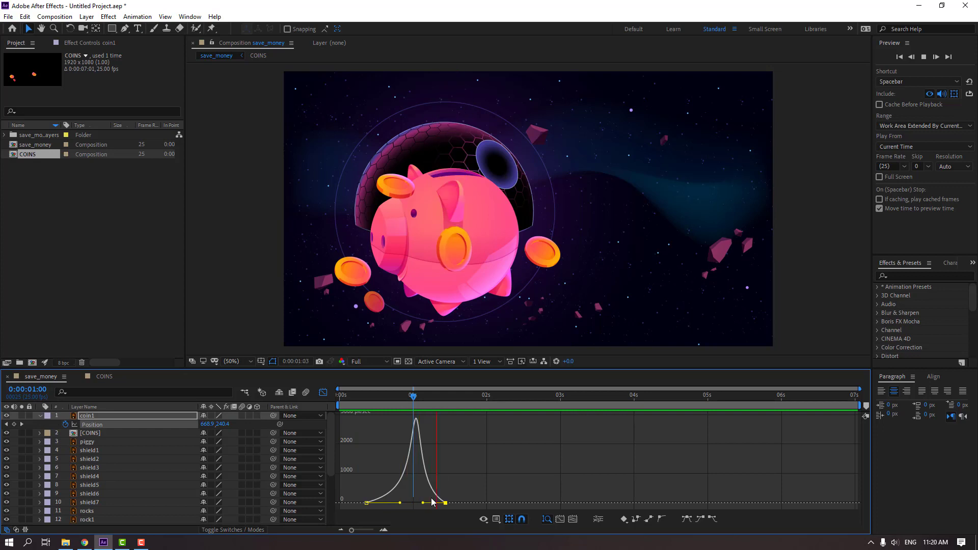
click(421, 394)
mouse_move(400, 503)
mouse_down()
mouse_move(376, 503)
mouse_move(405, 503)
mouse_up()
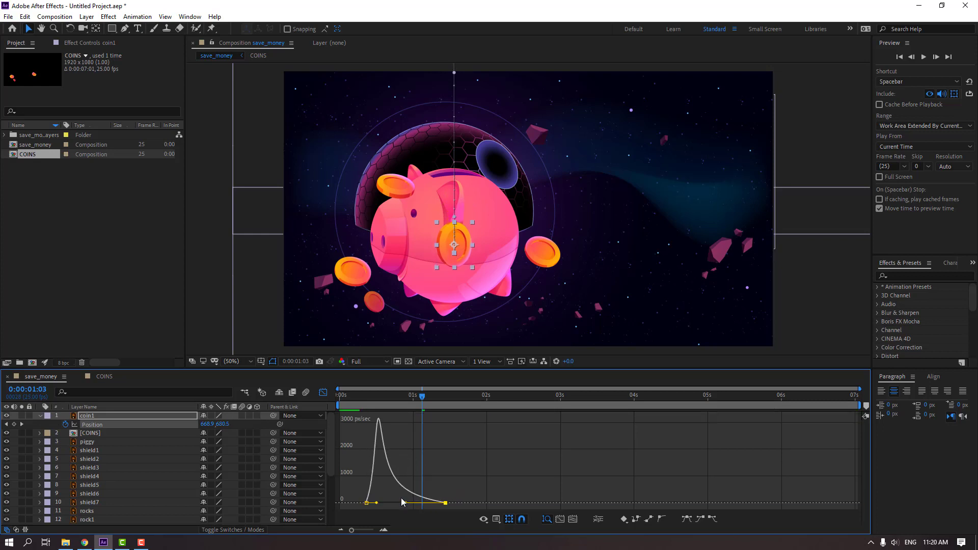
key(space)
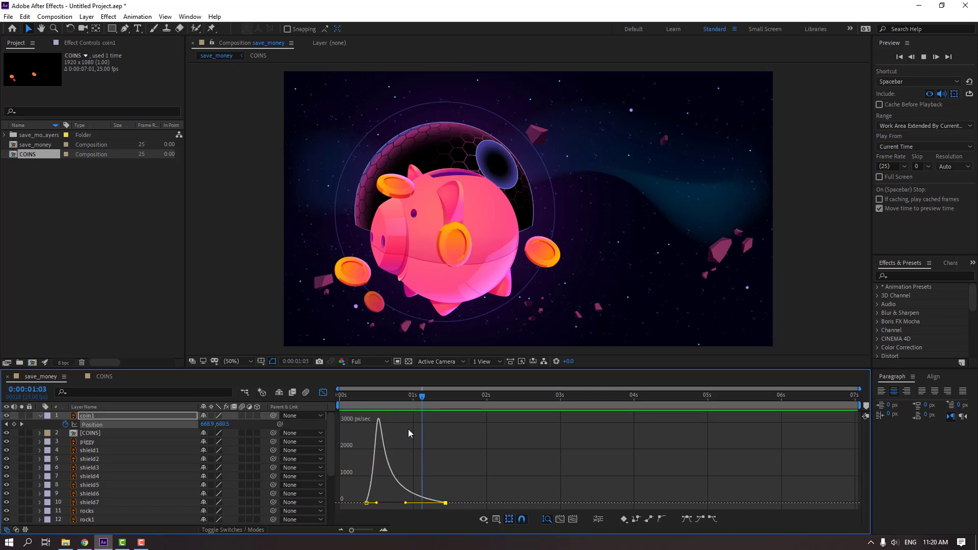
key(space)
Step: Soften coin1's speed curve to an early peak of about 2000 px/sec, preview it and close the graph editor
drag(375, 504, 414, 503)
key(space)
key(space)
key(space)
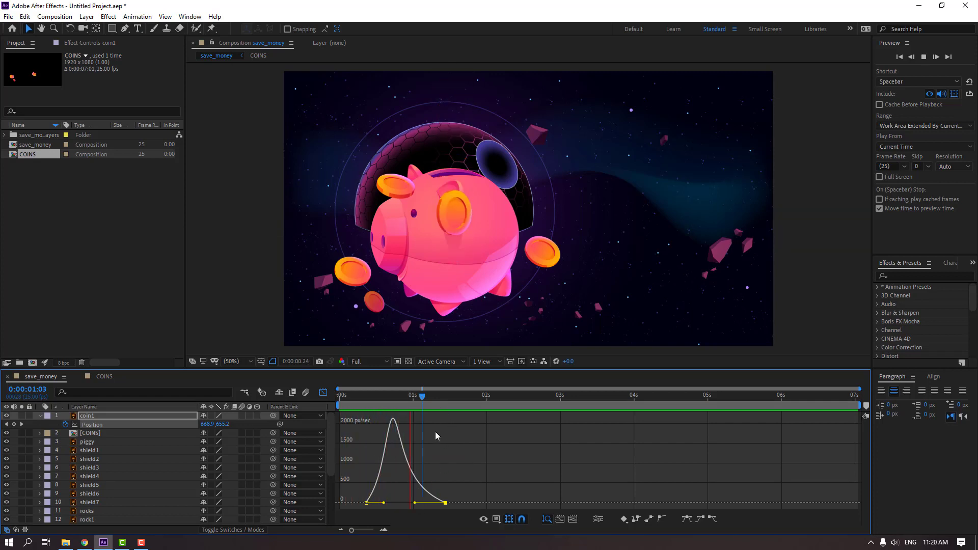
key(space)
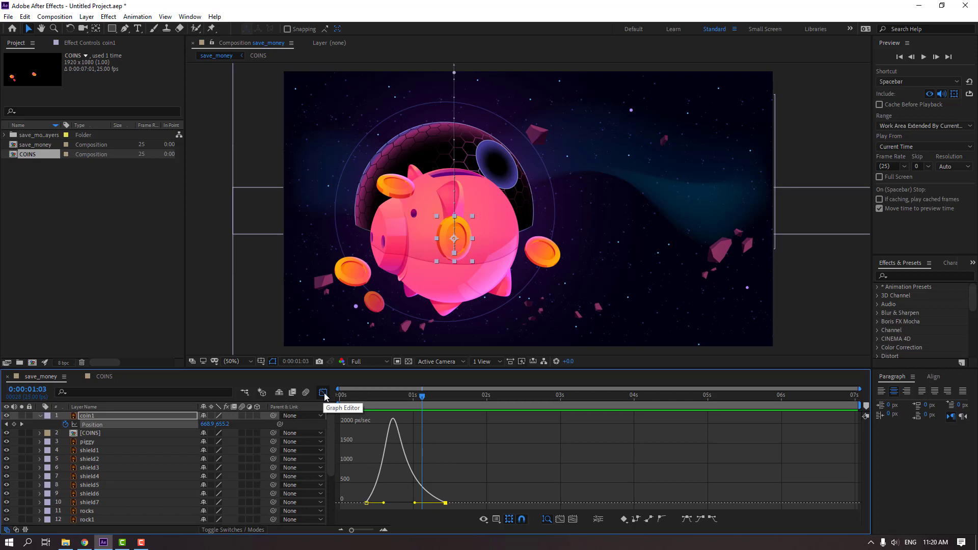
click(324, 392)
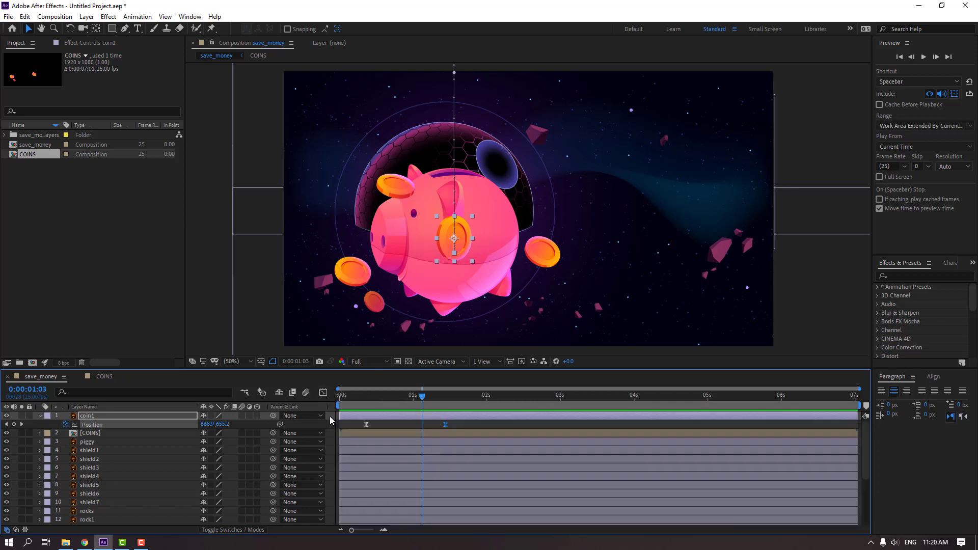
Step: Set the current time to 0:00:00:23 and duplicate the piggy layer
click(475, 428)
mouse_move(418, 396)
mouse_down()
mouse_move(382, 398)
mouse_move(407, 398)
mouse_up()
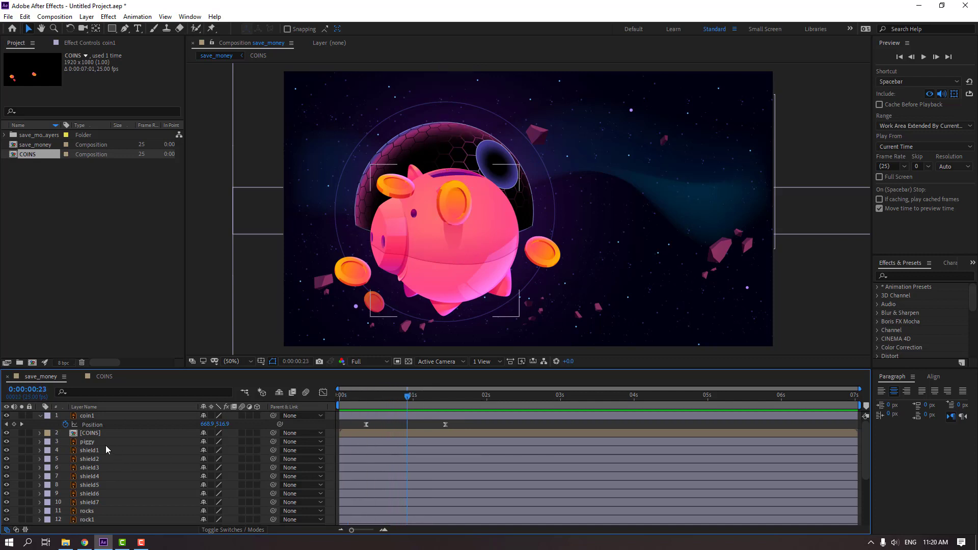
click(82, 443)
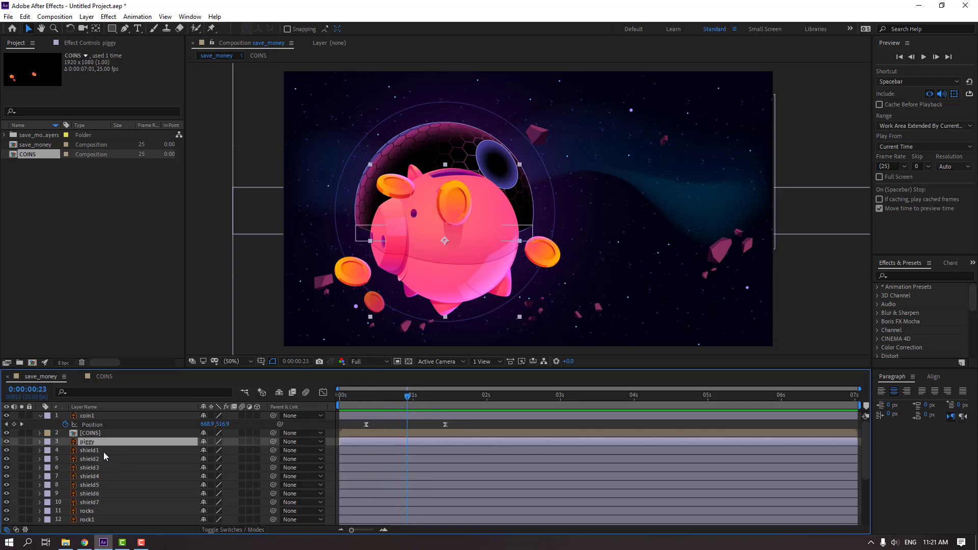
key(ctrl+d)
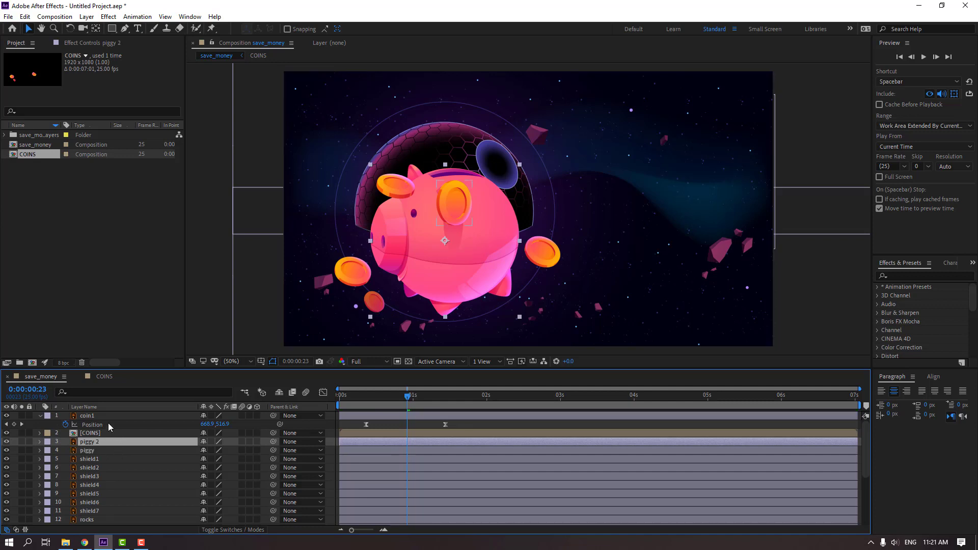
Step: Draw a closed Pen mask on the piggy 2 layer, following the coin slot's lower edge and looping around the body below it
click(125, 28)
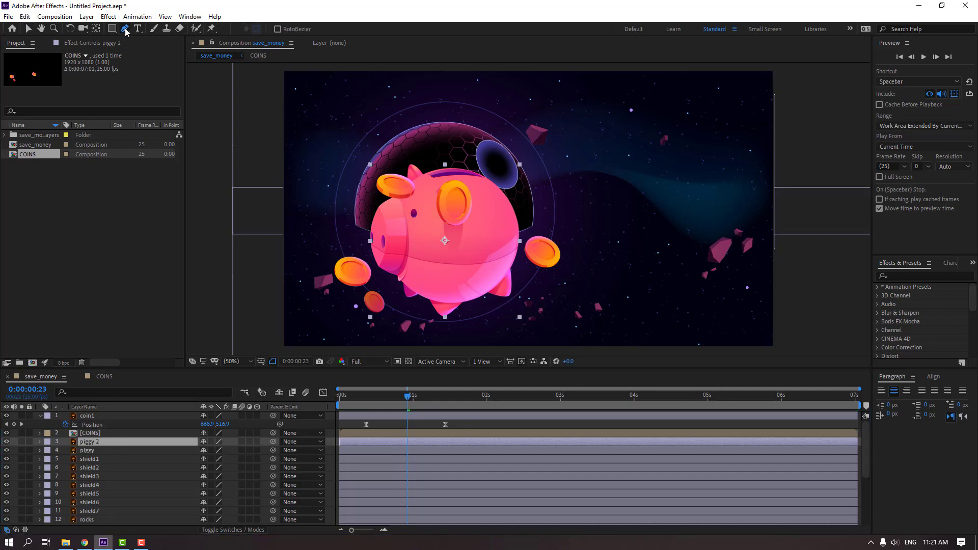
scroll(431, 178, up, 4)
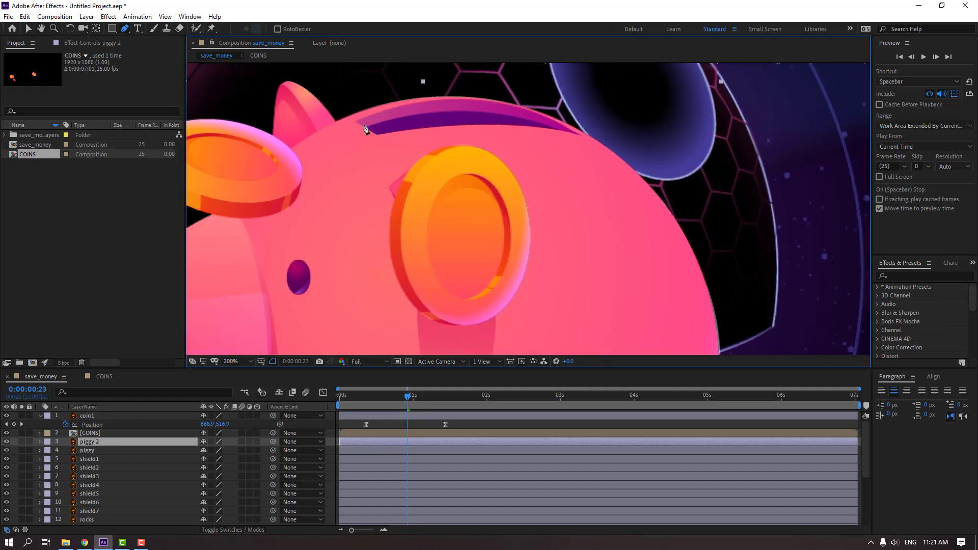
click(358, 122)
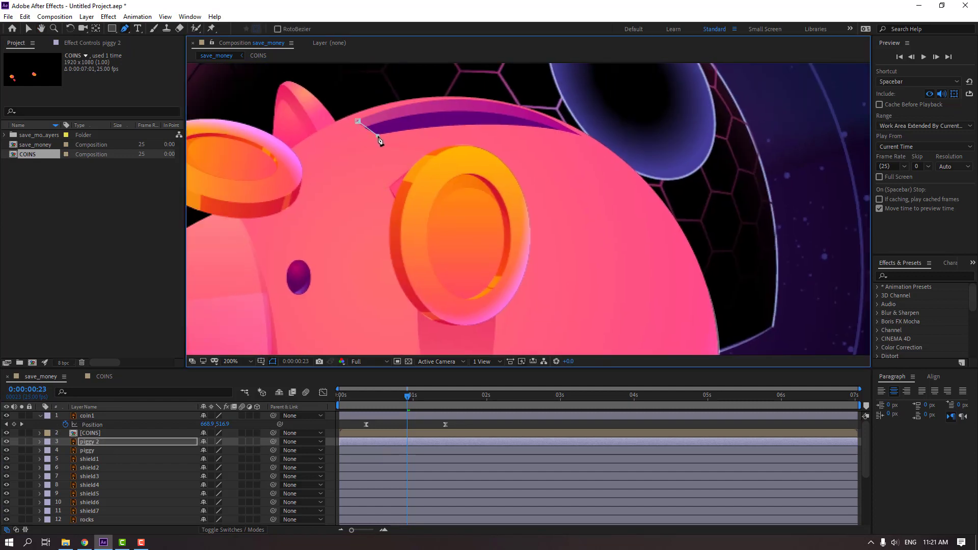
drag(484, 126, 519, 130)
scroll(596, 168, down, 4)
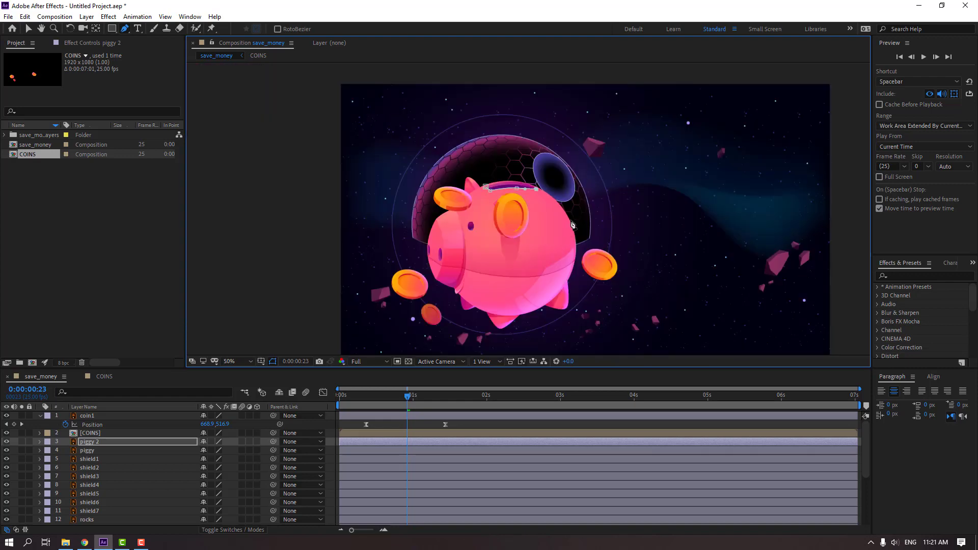
click(496, 303)
click(467, 266)
click(464, 245)
click(465, 200)
click(39, 29)
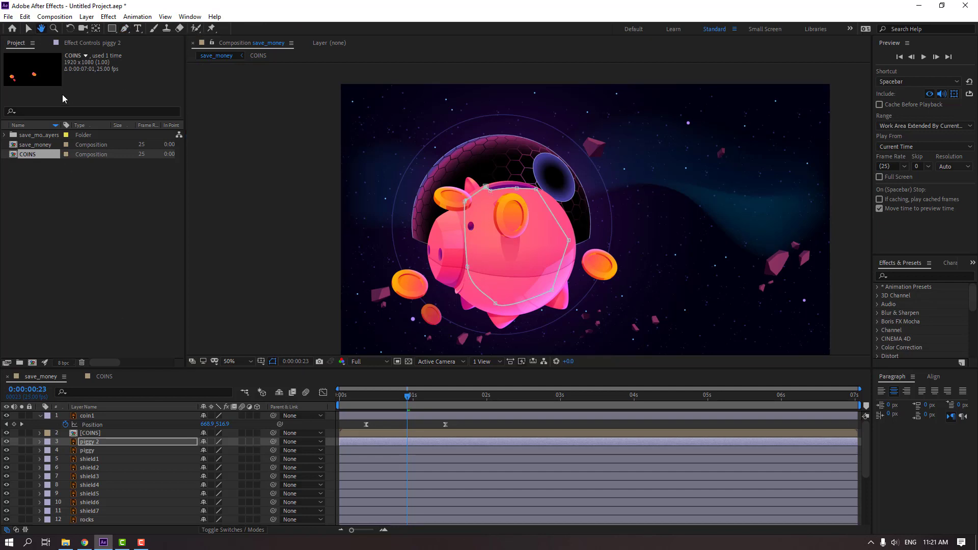
click(29, 32)
Step: Rename the piggy 2 layer to MASK
click(92, 442)
key(Return)
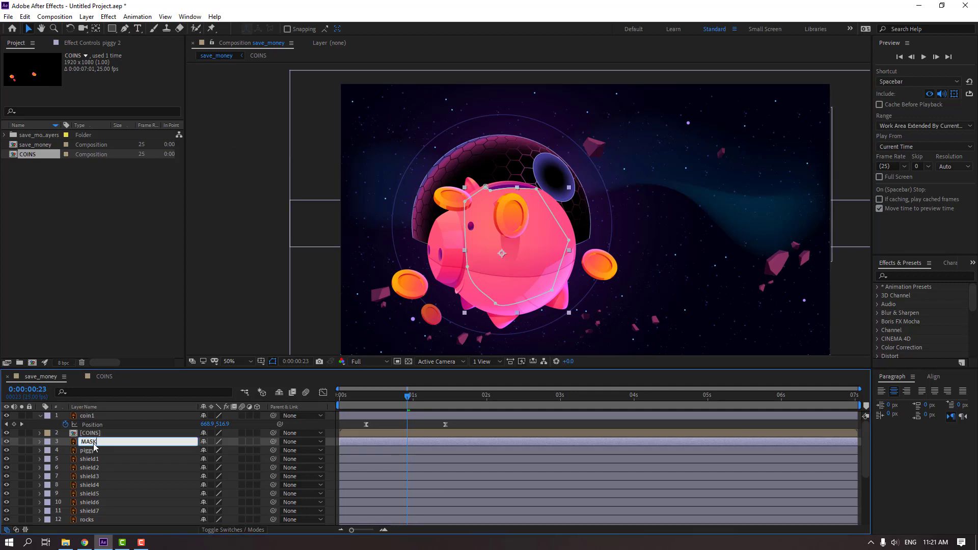
text(MASK)
key(Return)
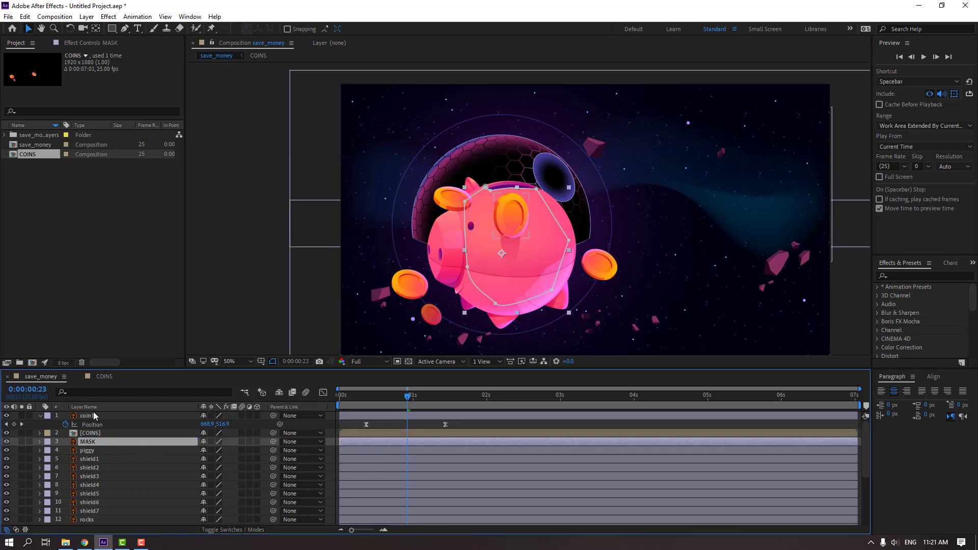
Step: Move coin1 directly below the MASK layer, preview its drop into the slot with the composition fitted, and collapse coin1's properties
drag(90, 414, 105, 445)
mouse_move(397, 401)
mouse_down()
mouse_move(375, 402)
mouse_move(400, 401)
mouse_up()
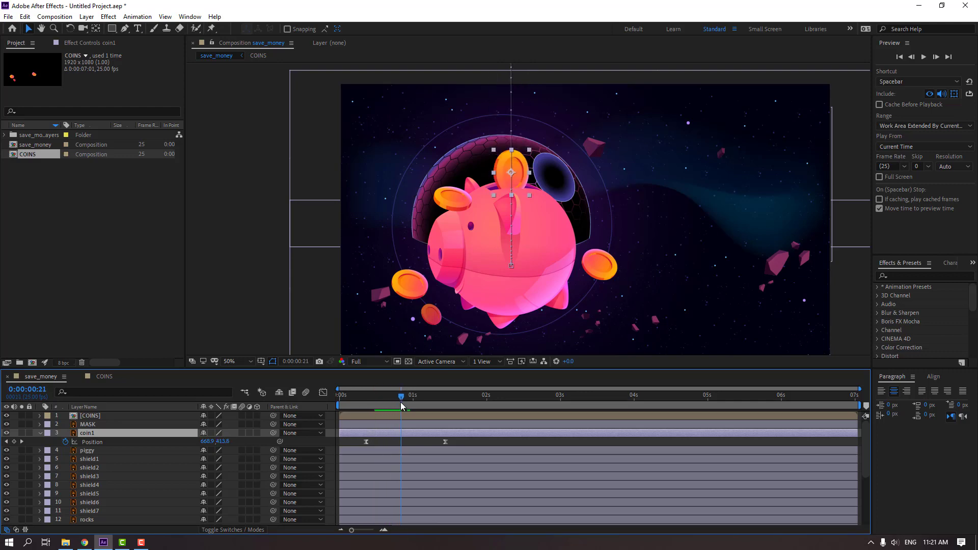
scroll(477, 195, up, 2)
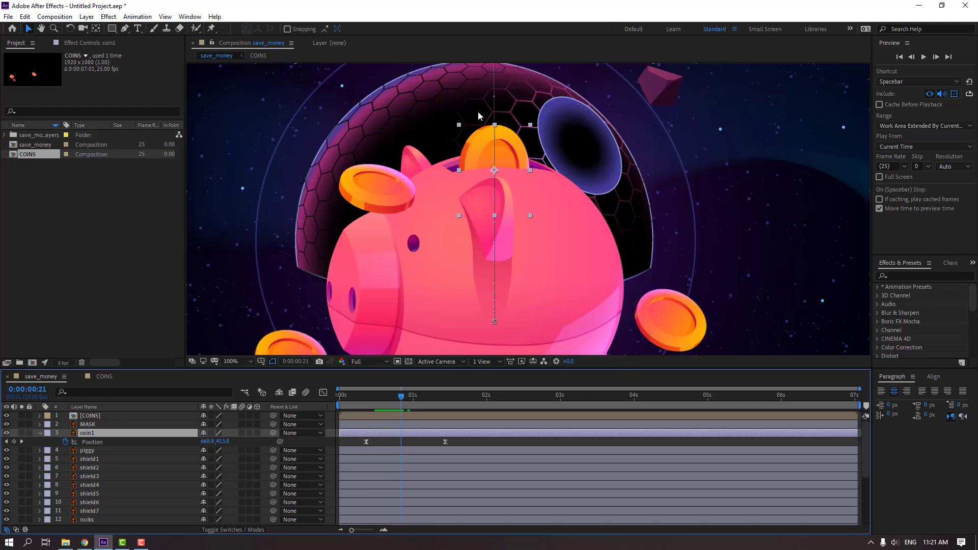
scroll(478, 115, down, 2)
click(242, 361)
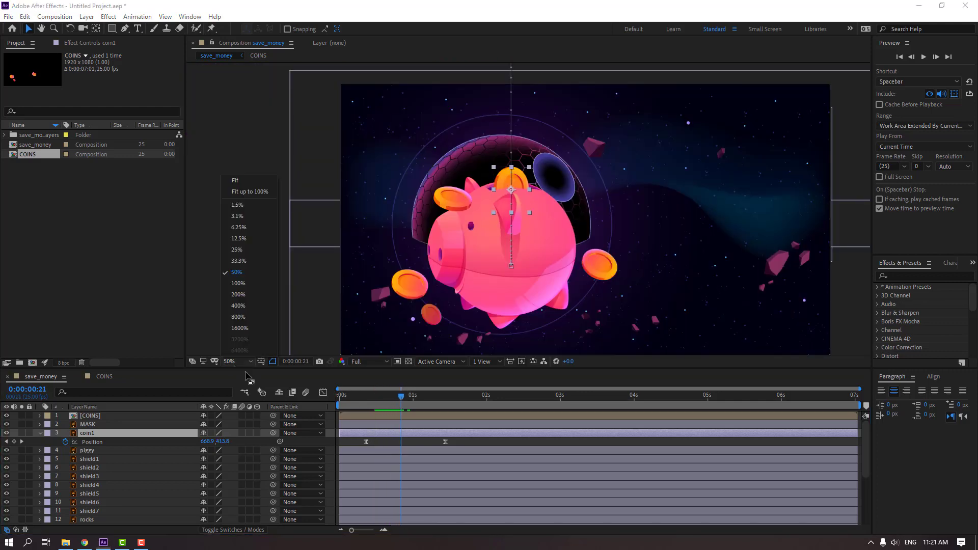
click(248, 191)
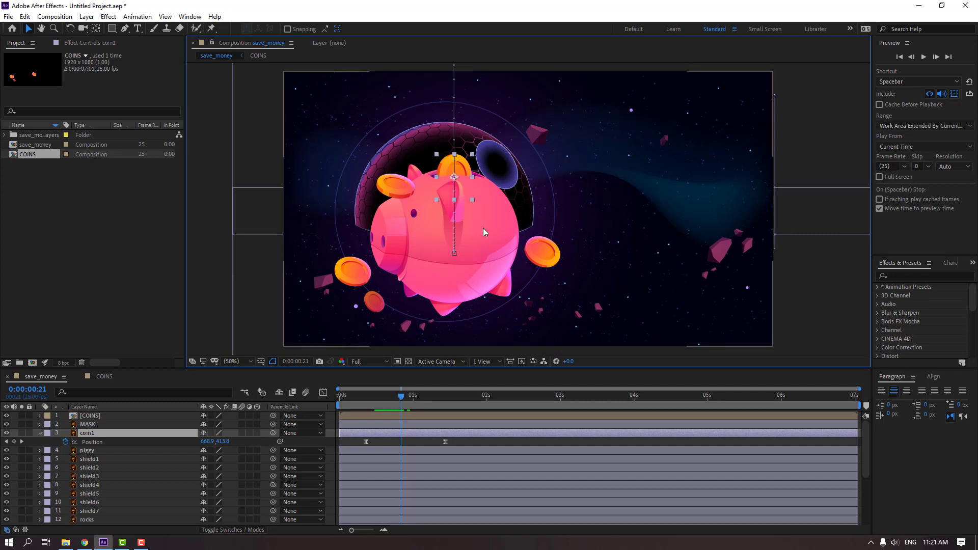
key(space)
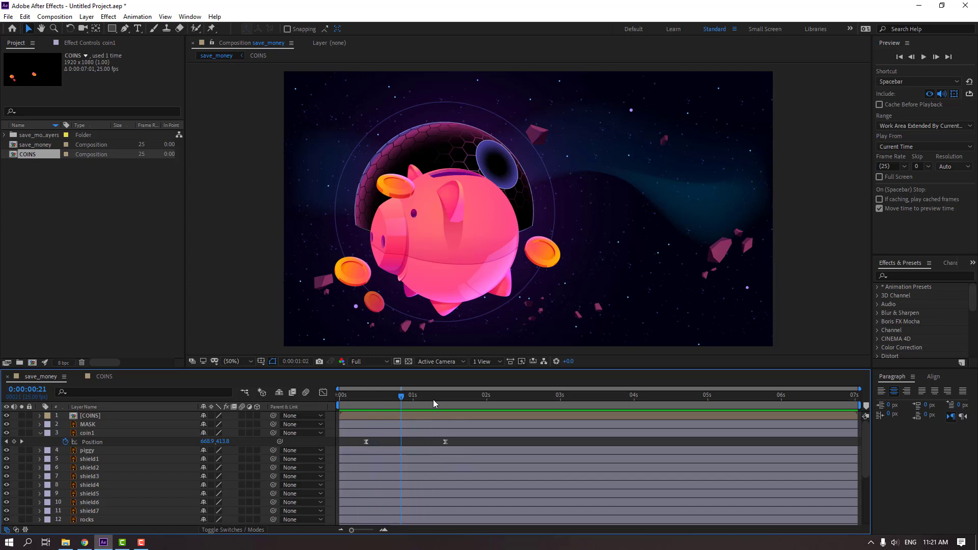
drag(417, 399, 348, 399)
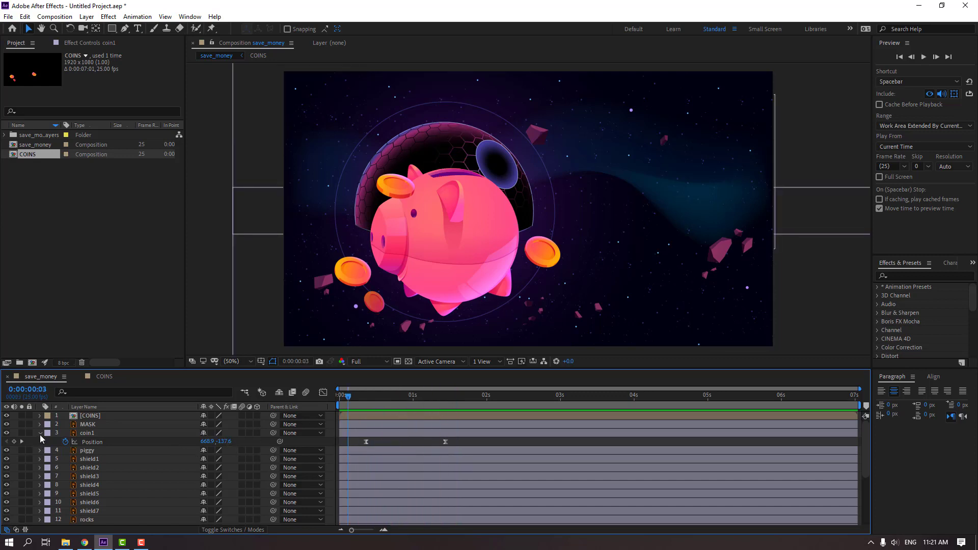
click(40, 433)
Step: Pre-compose the layers shield1 through shield7 into a new composition named SHIELD
click(100, 450)
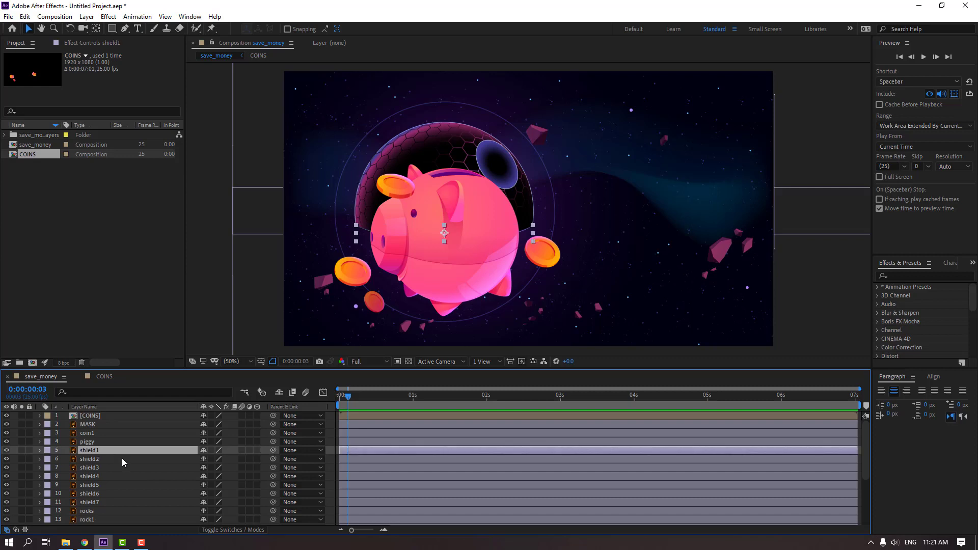
scroll(109, 458, down, 1)
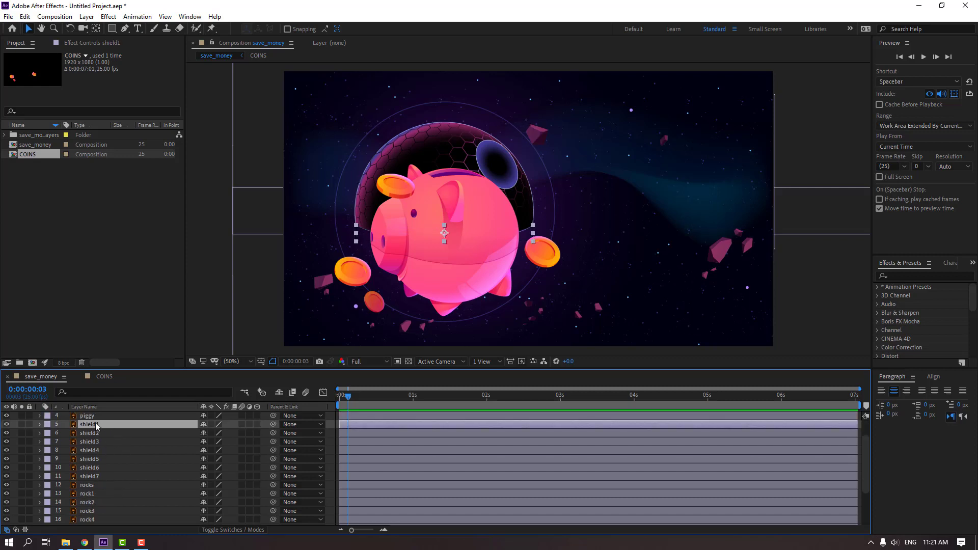
shift+click(99, 477)
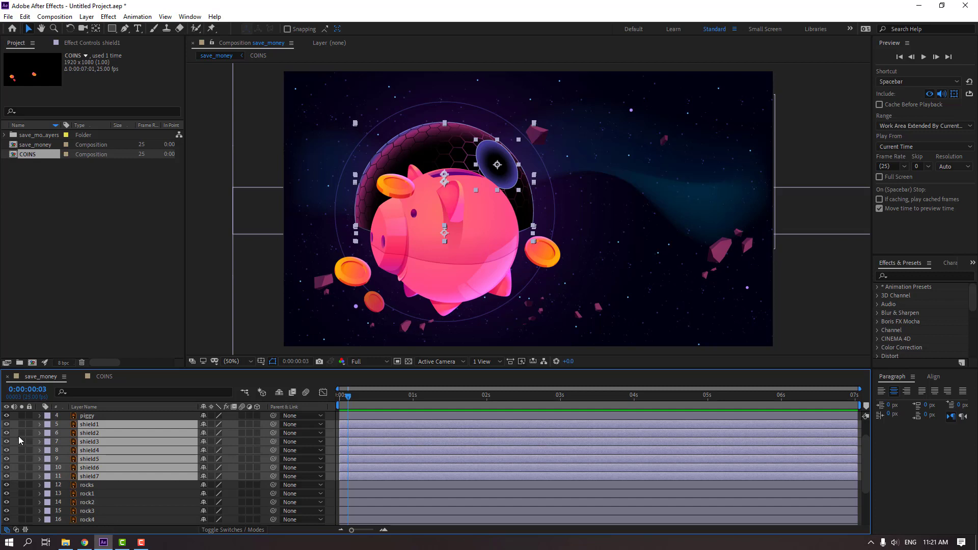
click(6, 425)
click(6, 425)
double_click(6, 426)
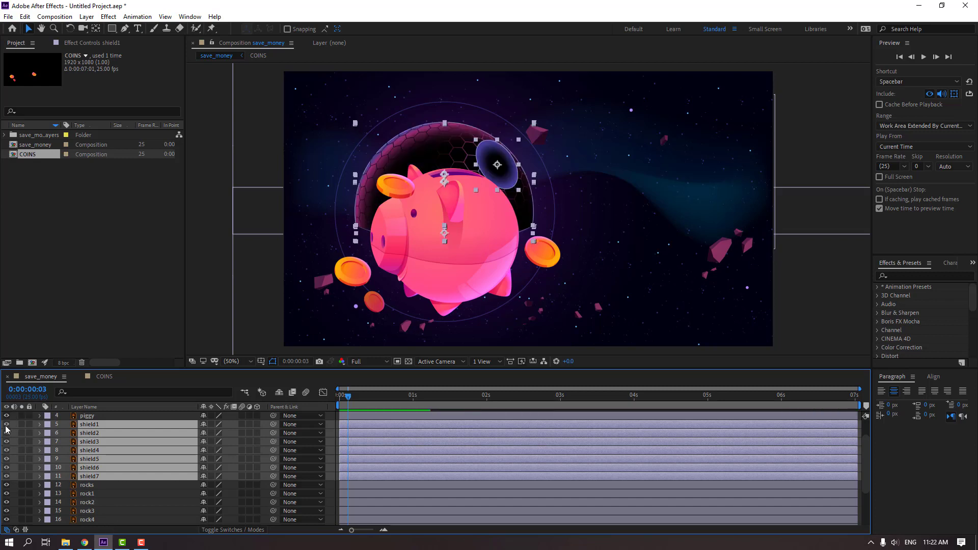
right_click(103, 456)
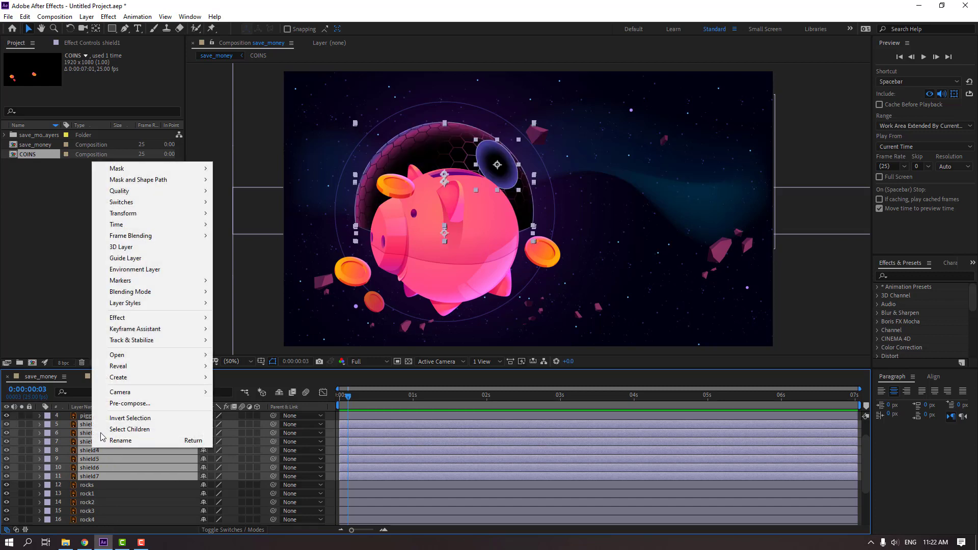
click(130, 403)
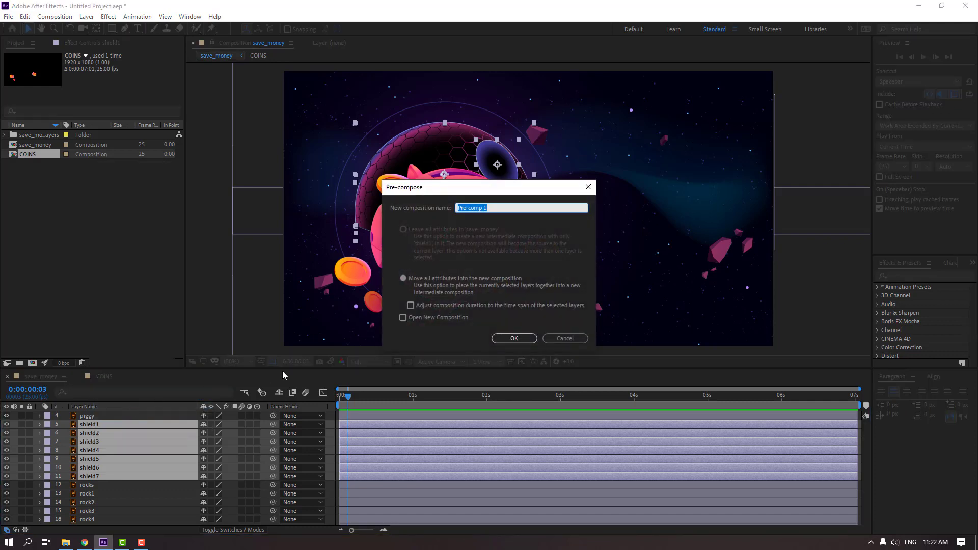
text(SHIELD)
click(509, 339)
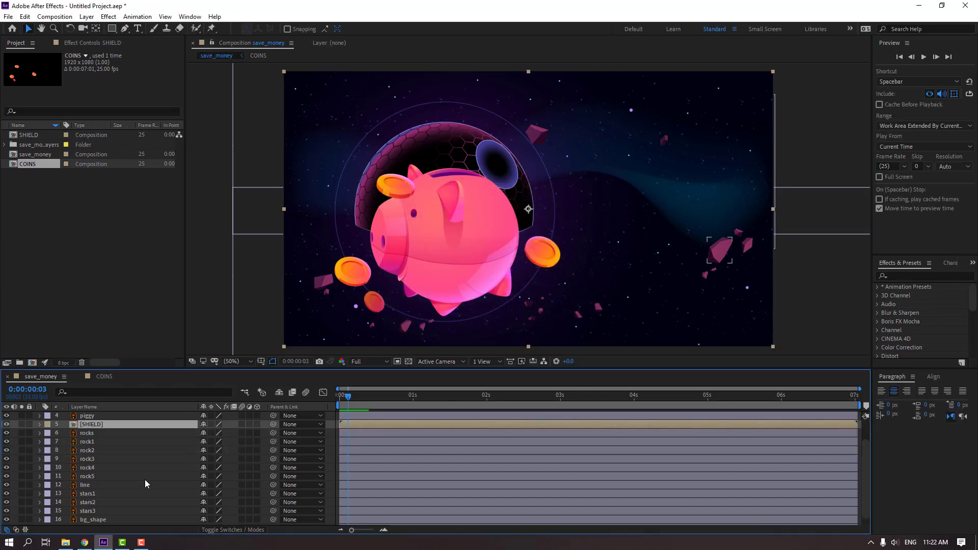
Step: Pre-compose the rocks layer and rock1 through rock5 into a new composition named ROCKS
click(93, 434)
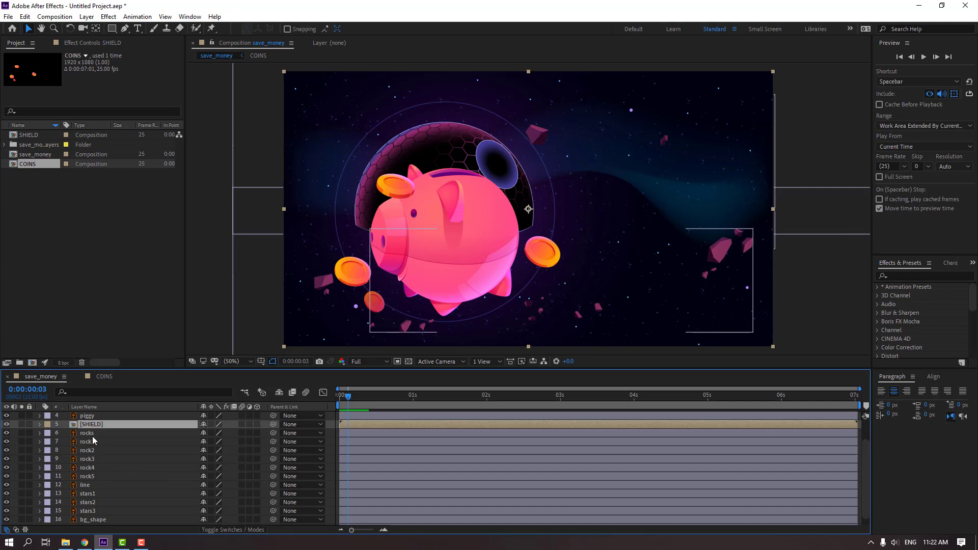
shift+click(95, 479)
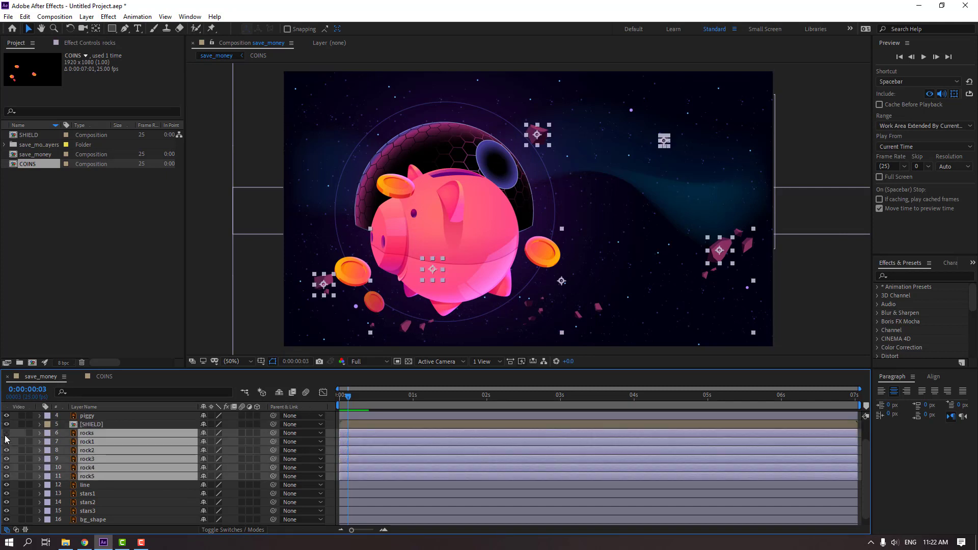
right_click(95, 452)
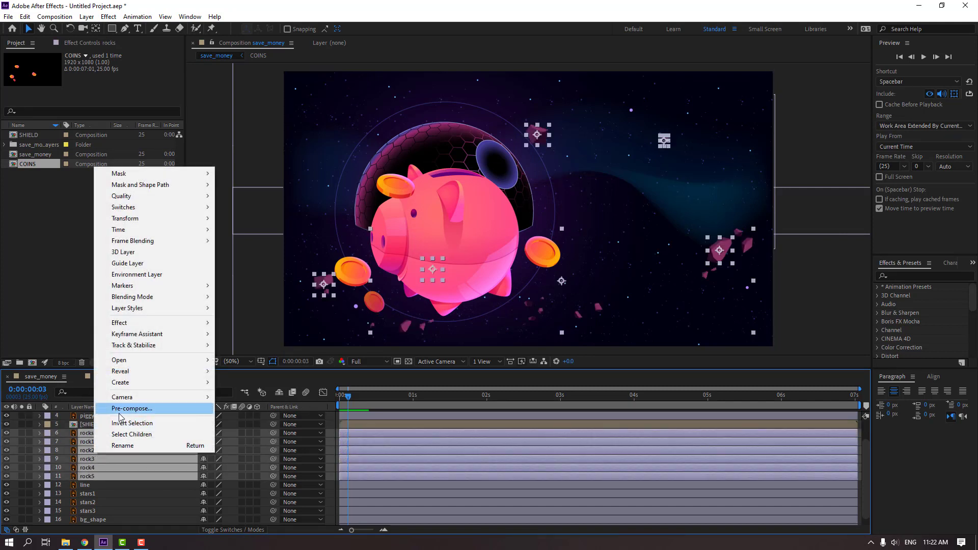
click(118, 409)
text(ROCKS)
key(Return)
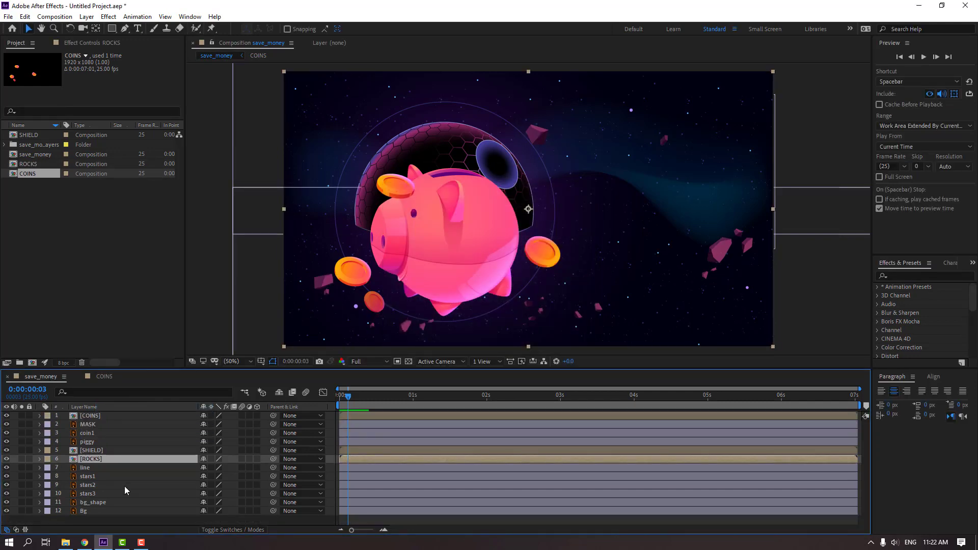
Step: Open the SHIELD composition and examine which layers make up the parts of the dome
double_click(93, 451)
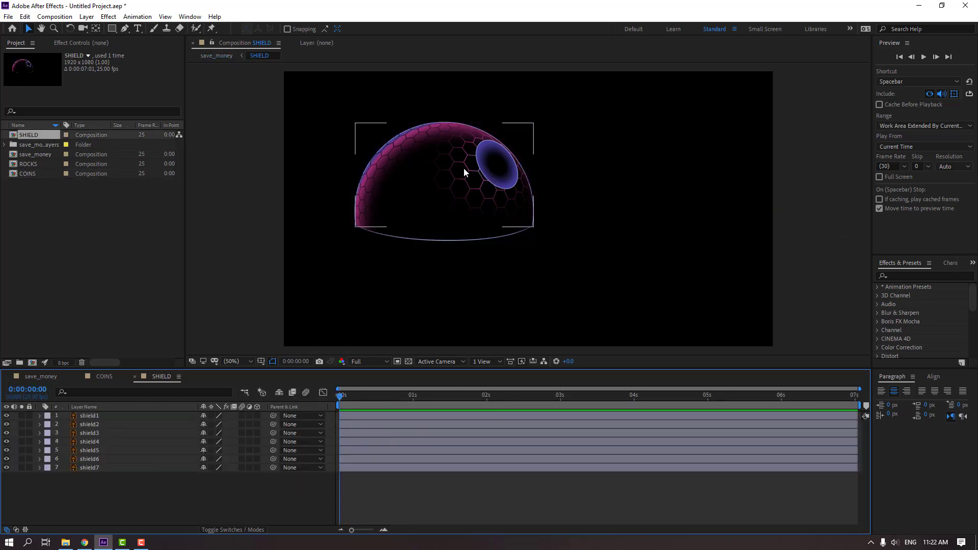
click(488, 155)
click(518, 230)
click(429, 185)
click(90, 468)
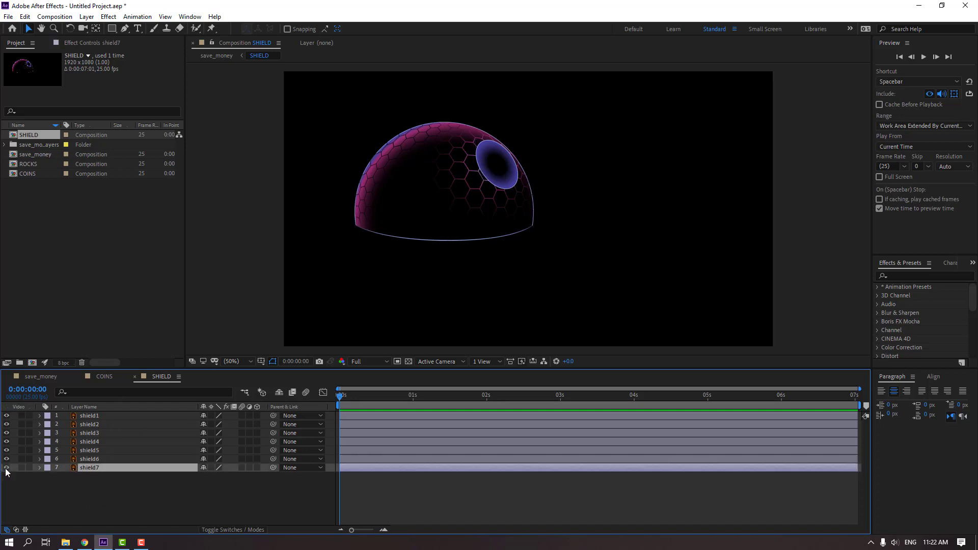
Step: Set the SHIELD layer's opacity to 60% in the save_money composition
click(40, 377)
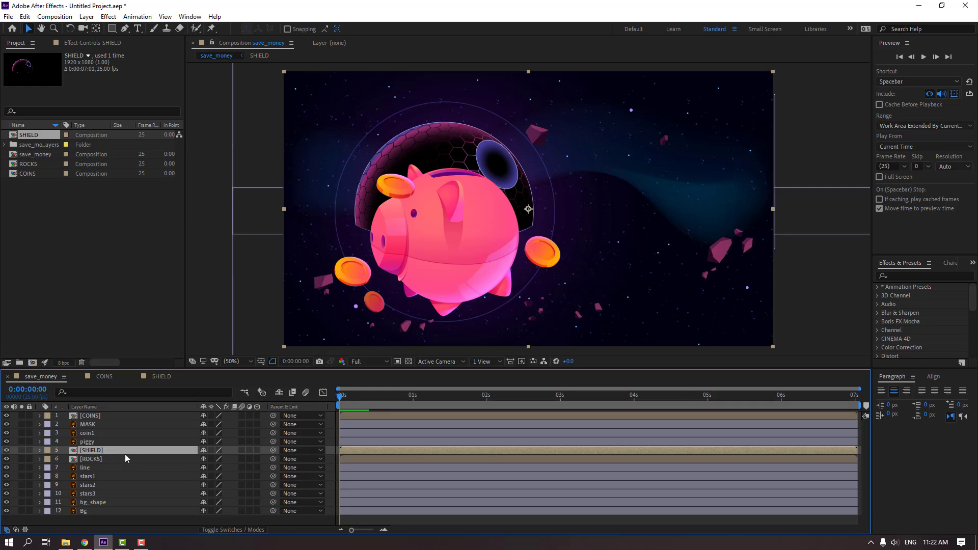
key(t)
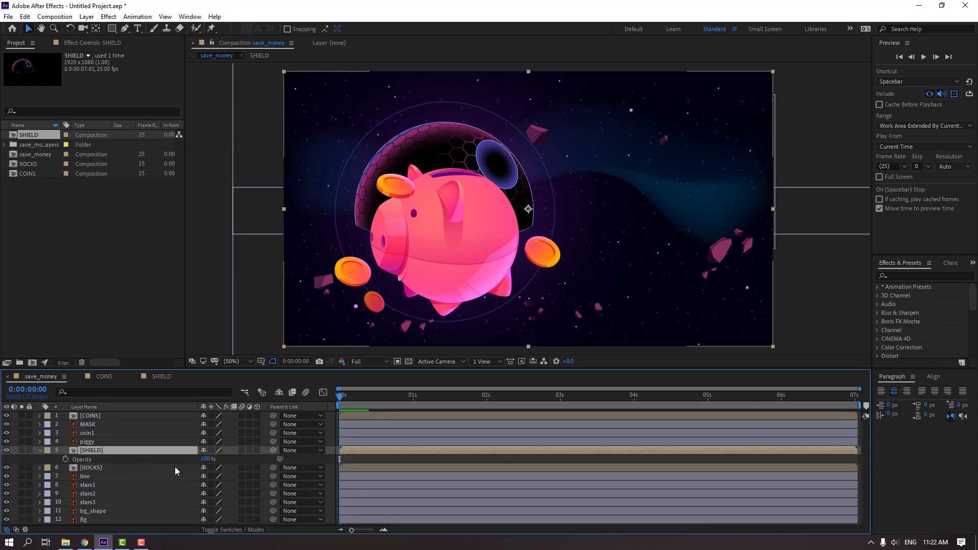
drag(205, 459, 198, 459)
click(208, 458)
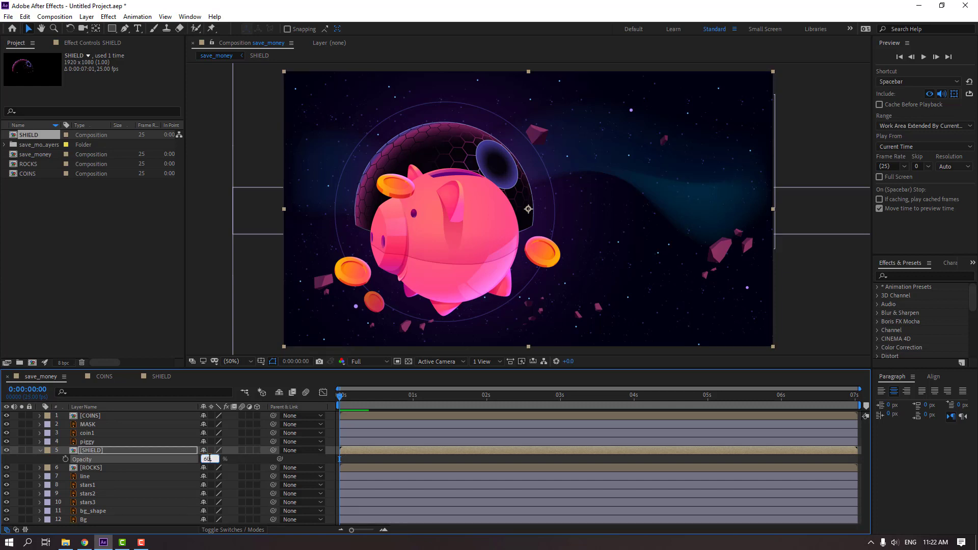
key(Return)
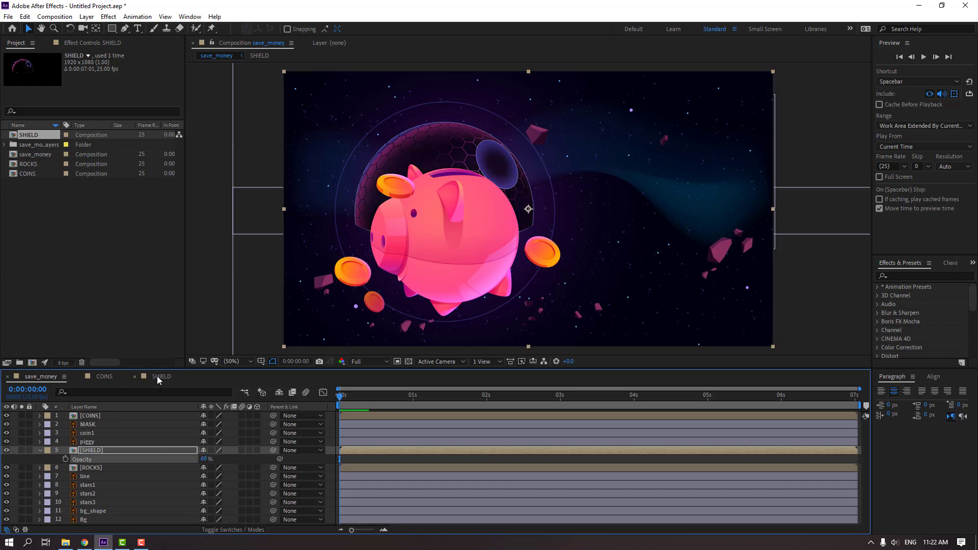
Step: Set the blending mode of layers shield1 through shield7 in the SHIELD composition to Add
click(157, 376)
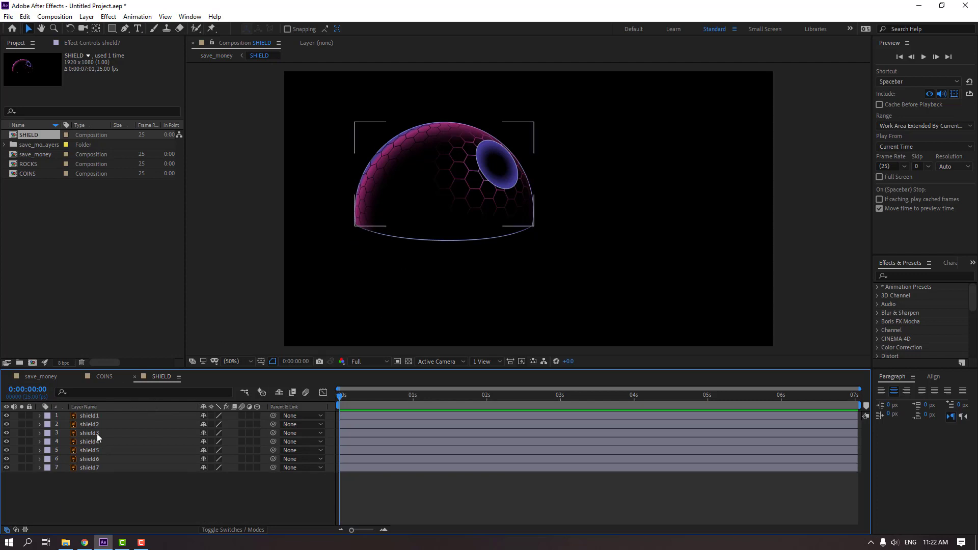
click(93, 459)
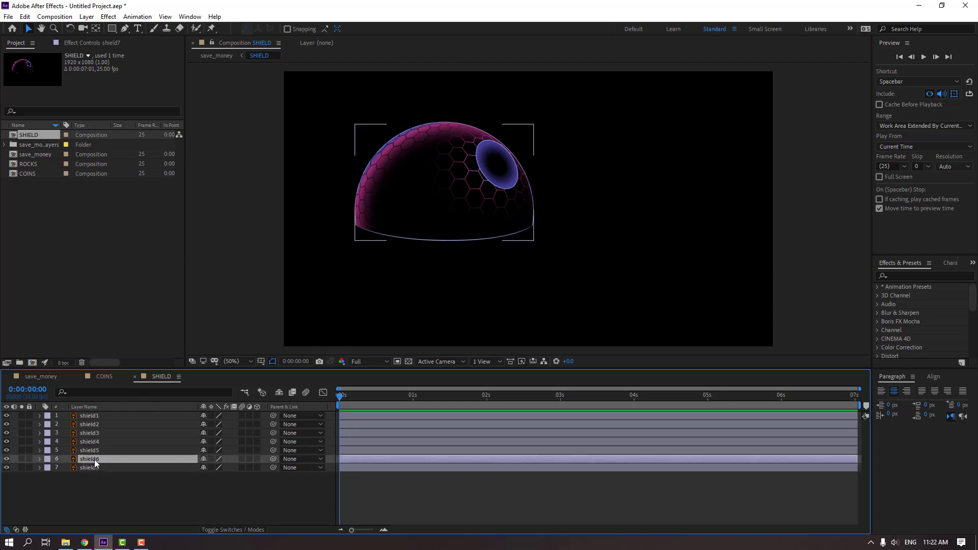
shift+click(90, 416)
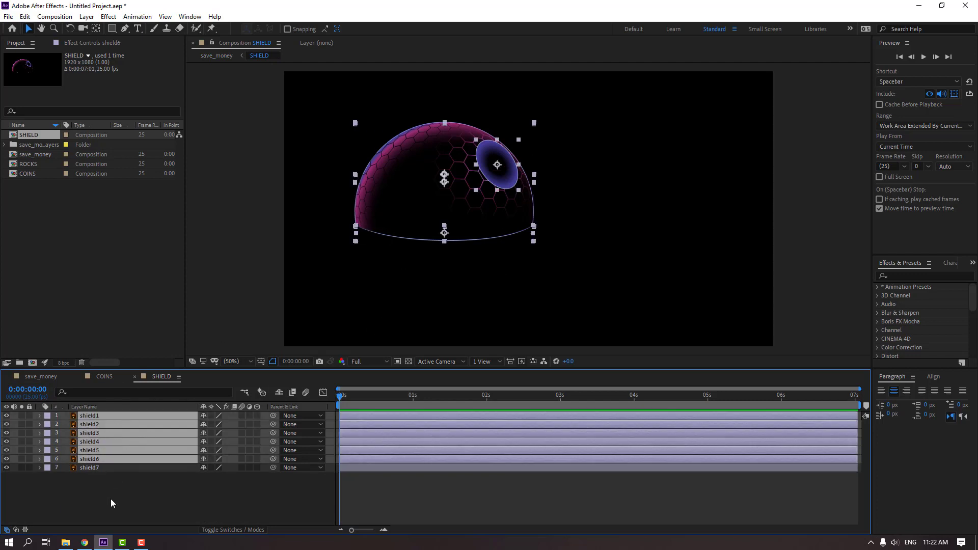
drag(111, 499, 90, 433)
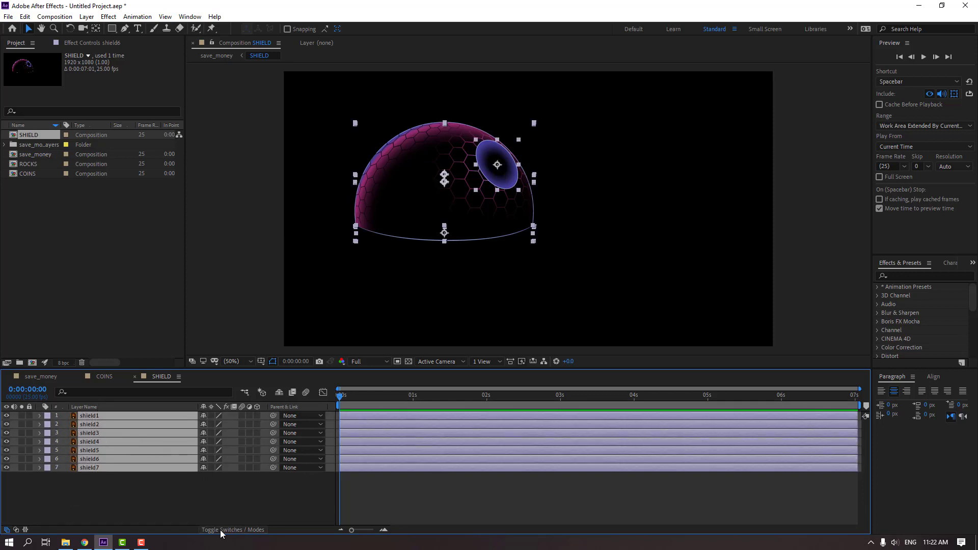
click(244, 529)
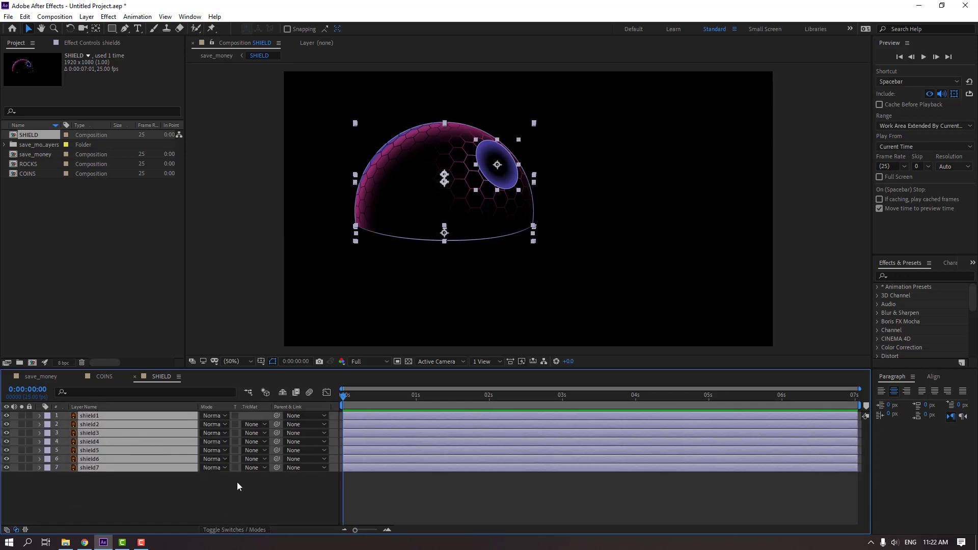
click(222, 416)
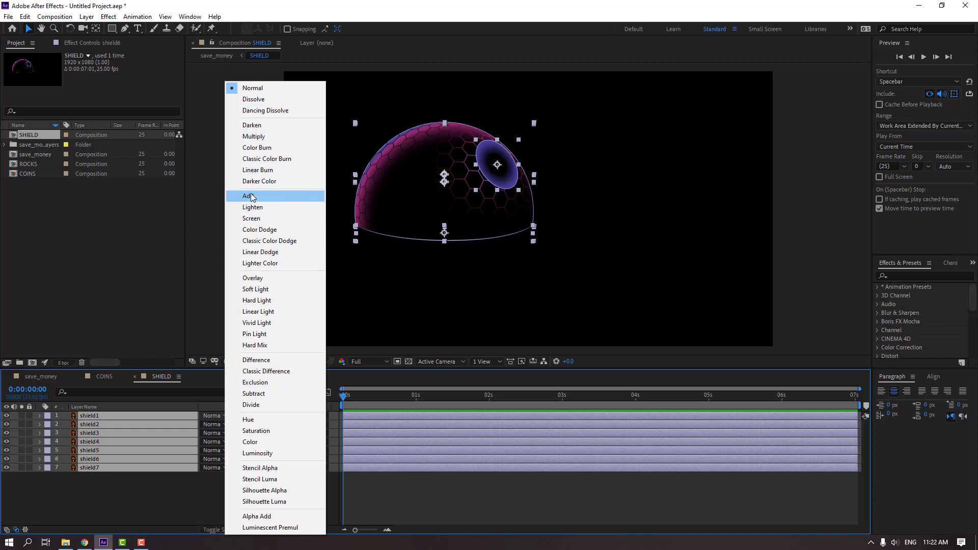
click(249, 197)
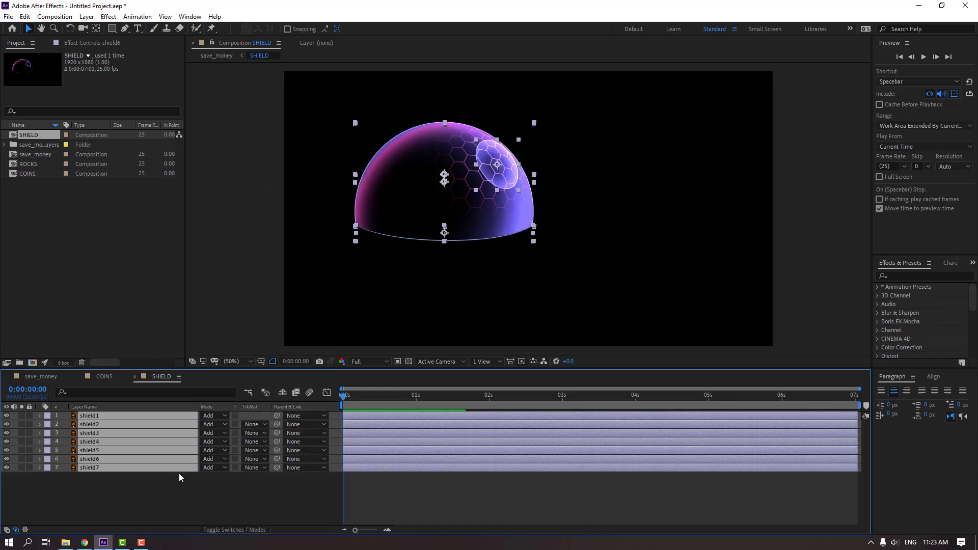
Step: Set the SHIELD layer's blending mode to Add in the save_money composition and return to the start of the timeline
click(40, 376)
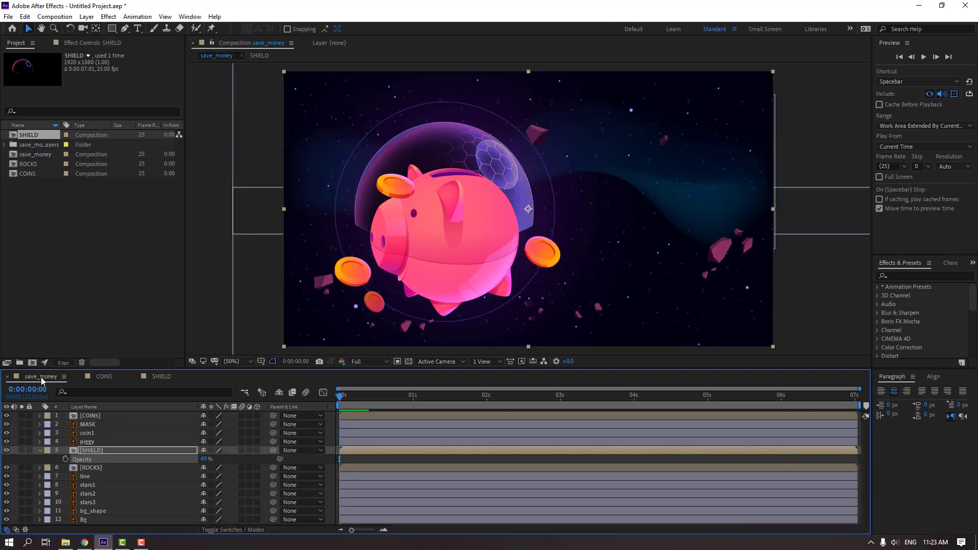
click(94, 452)
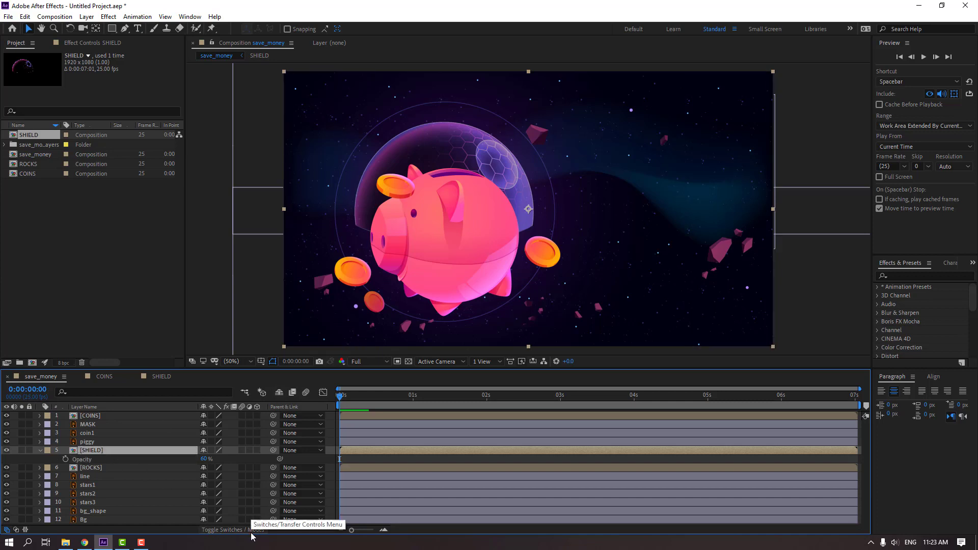
click(251, 531)
click(216, 452)
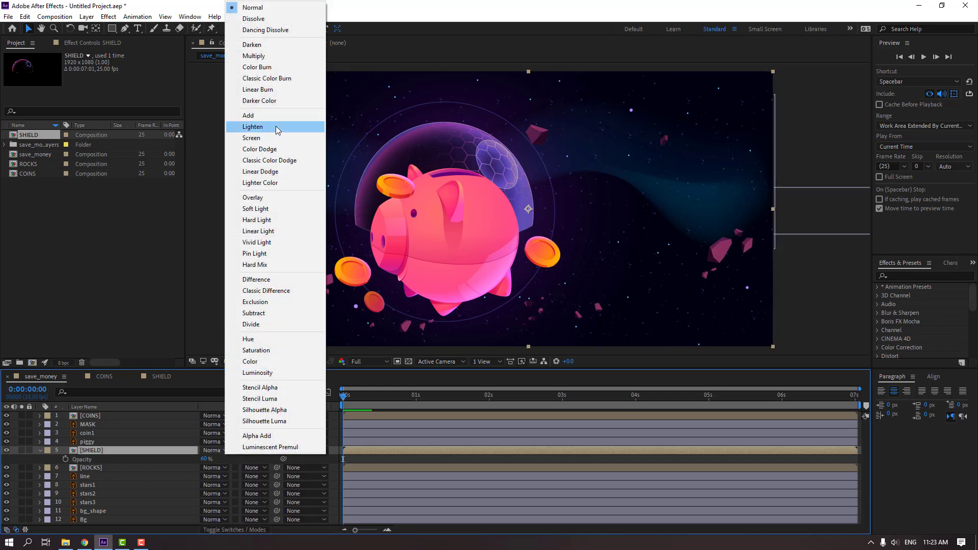
click(264, 116)
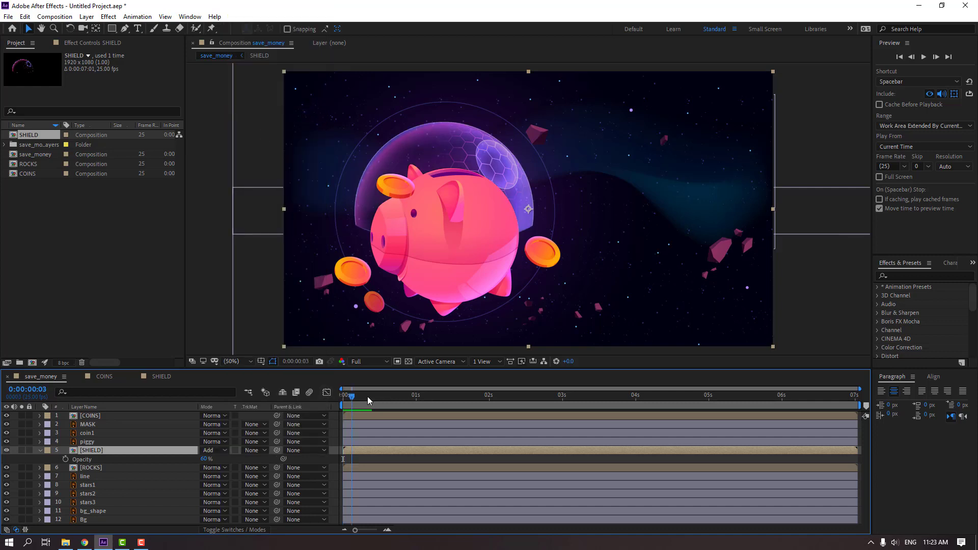
key(Home)
Step: Delete the oval highlight layer shield2 from the dome in the SHIELD composition
click(157, 376)
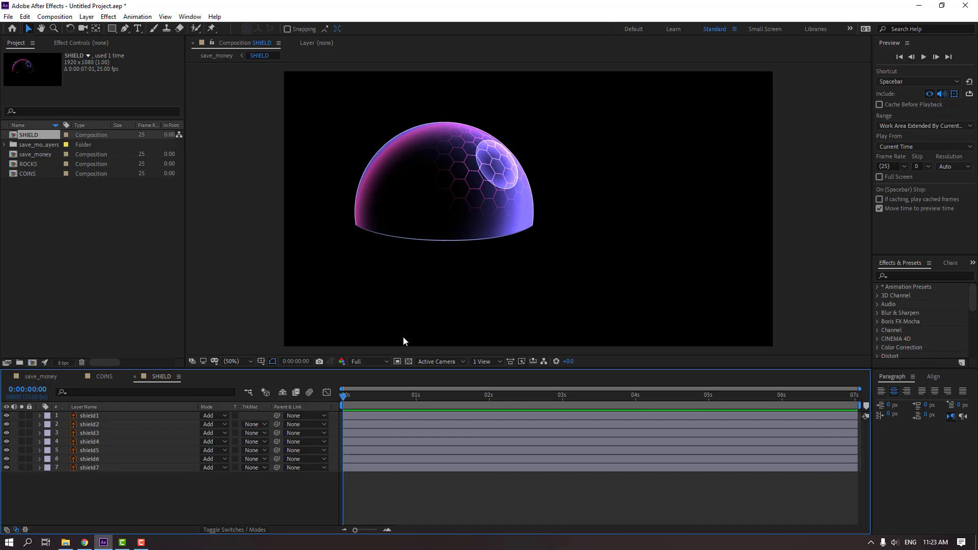
click(497, 164)
key(Delete)
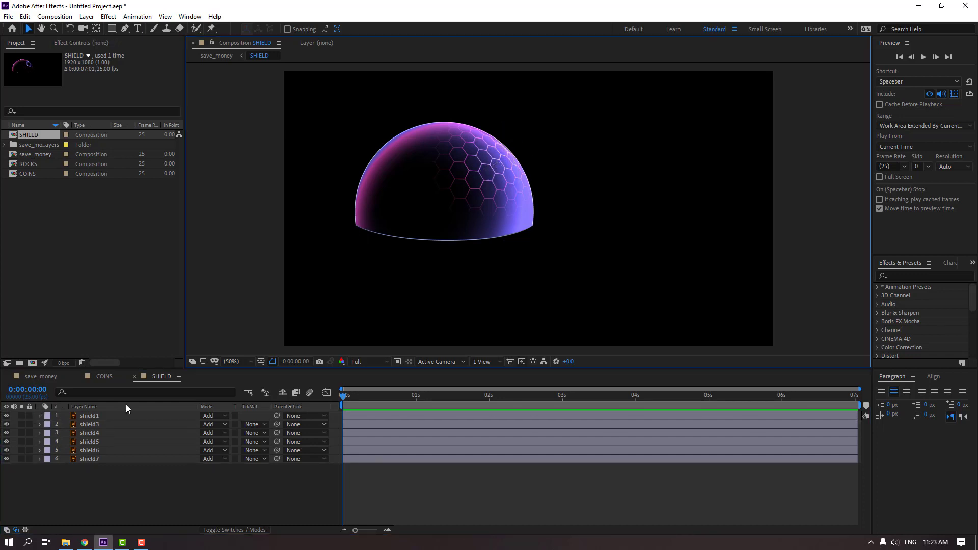
Step: Identify shield1 as the dome's curved lower rim by toggling its visibility, and close the Preview panel
click(101, 416)
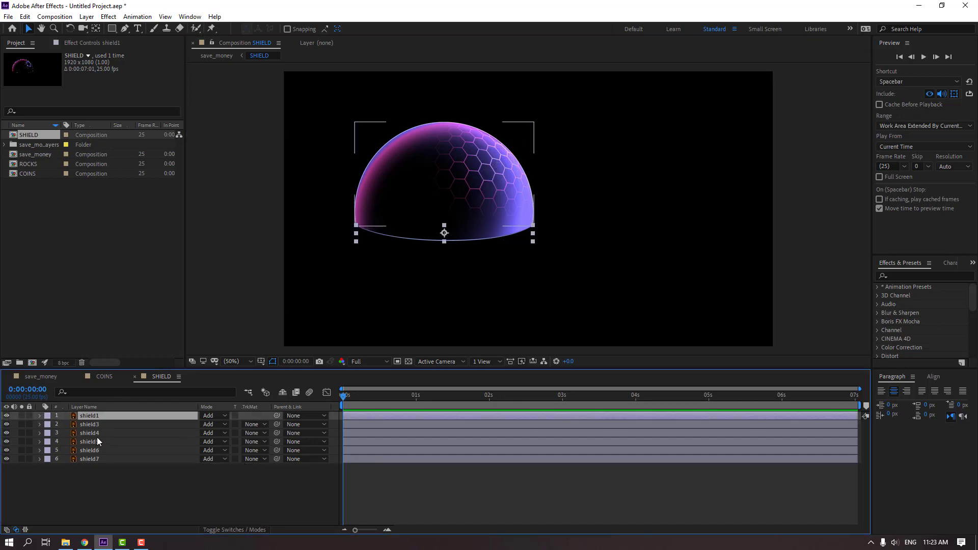
click(7, 415)
click(7, 415)
key(slash)
drag(357, 304, 451, 302)
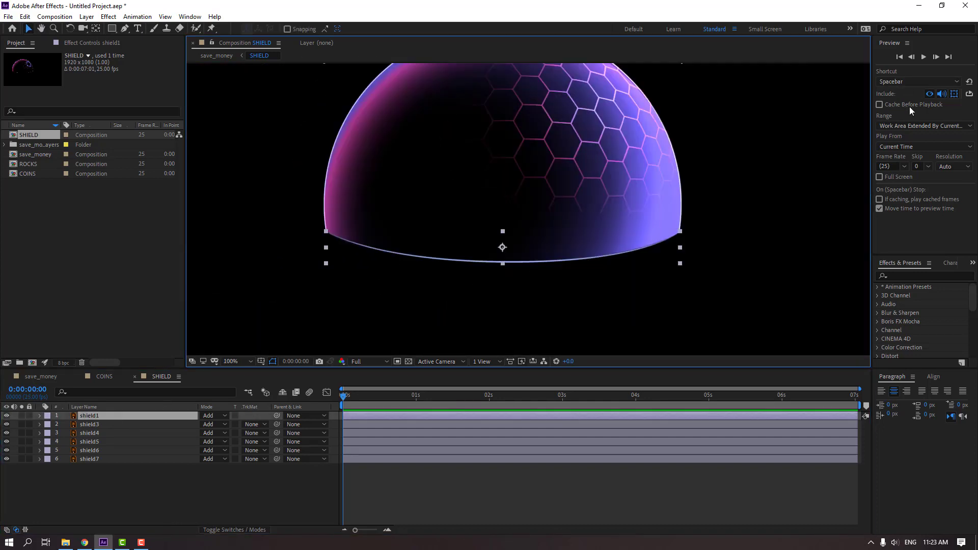
click(919, 49)
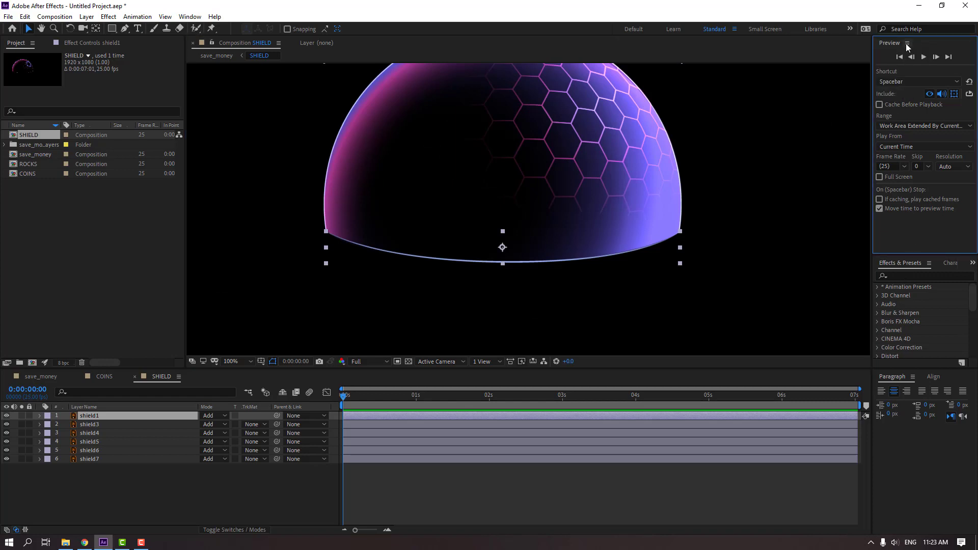
click(907, 45)
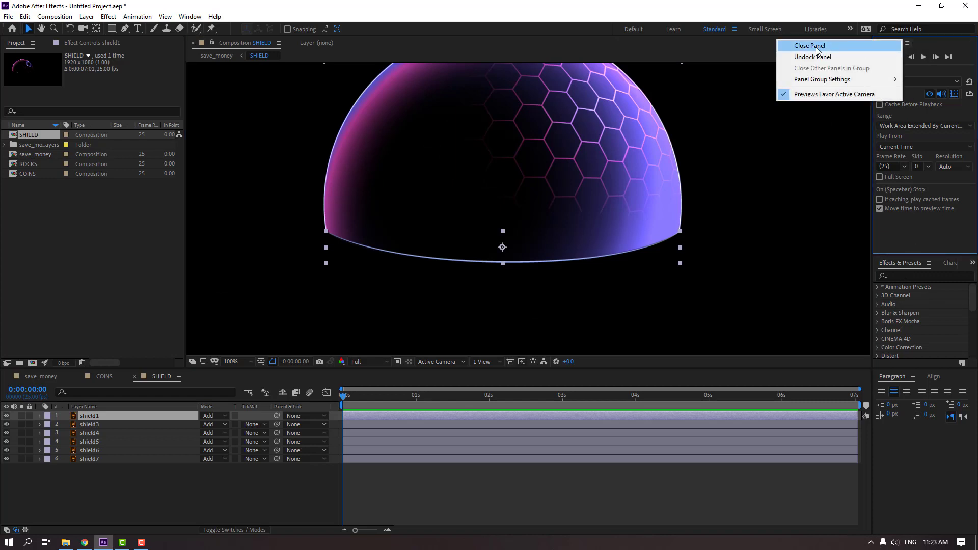
click(814, 46)
Step: Find the CC Light Sweep effect by searching for "swee" and apply it to the shield1 layer
click(905, 57)
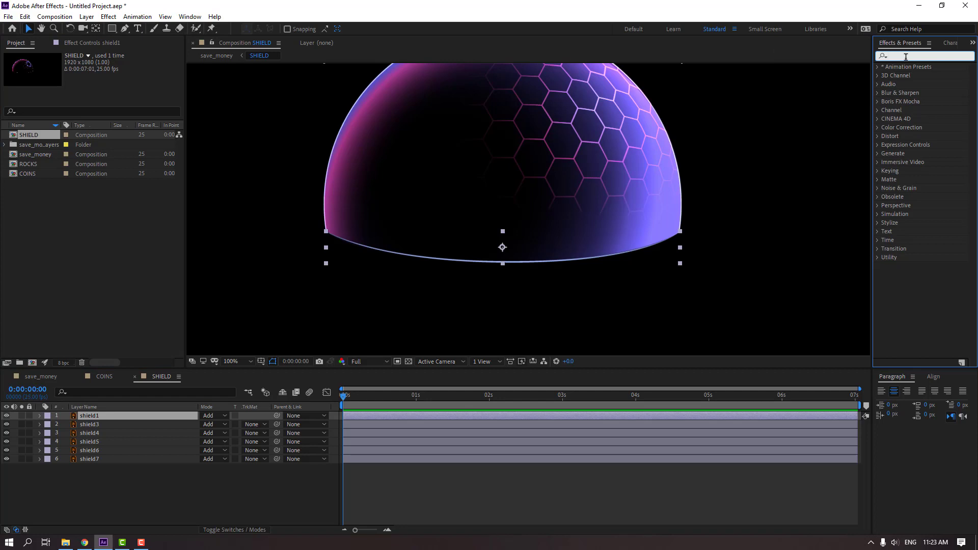
text(swee)
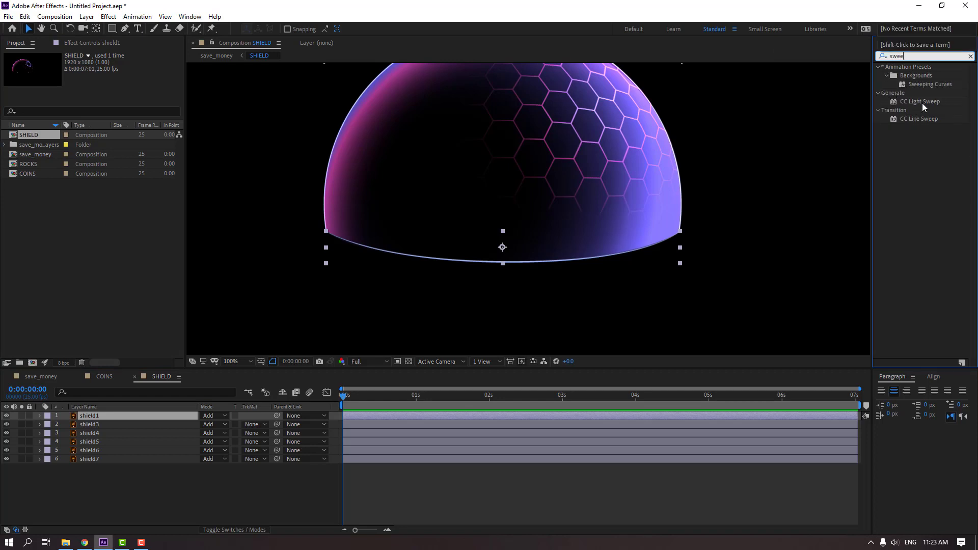
click(921, 102)
drag(925, 104, 91, 415)
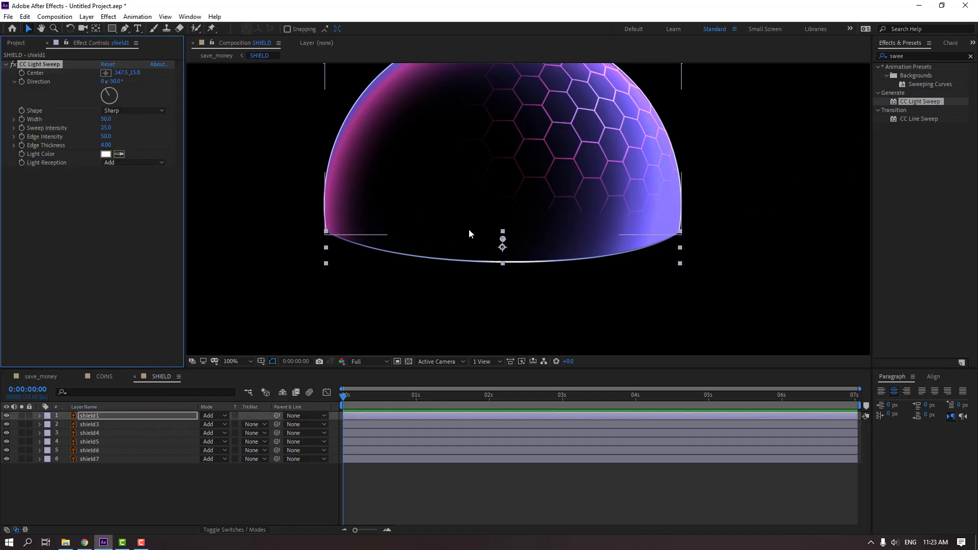
Step: Place the light sweep's center beyond the dome's left side at about -63.5, -49.3 and keyframe Center at 0:00:00:00
drag(503, 238, 294, 208)
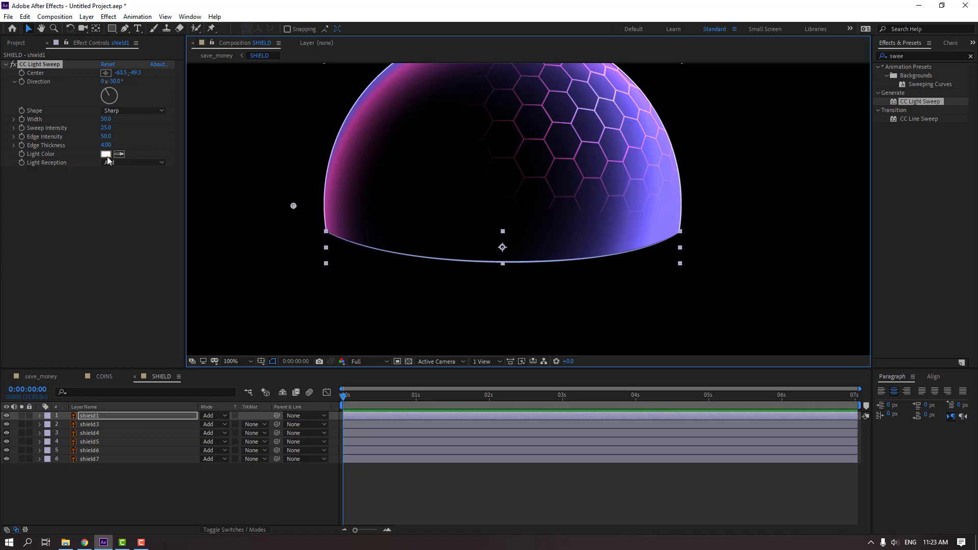
click(21, 73)
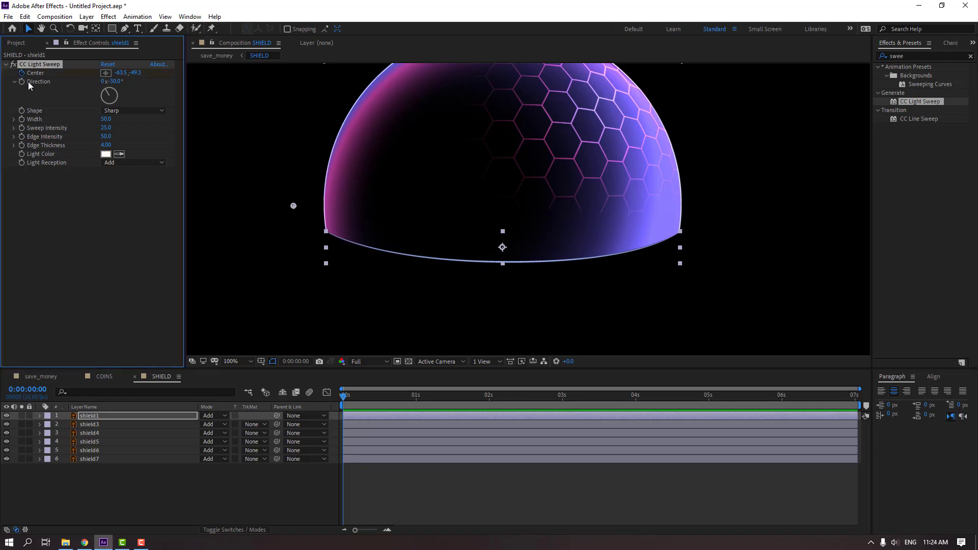
key(u)
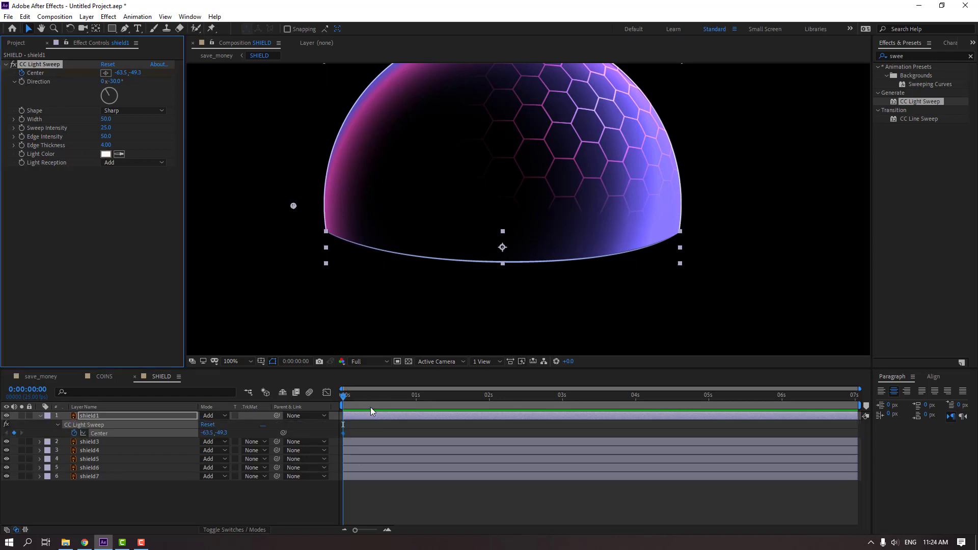
Step: Keyframe the sweep's center beyond the dome's right side at about 718.5, -19.2 at 0:00:01:12 and preview the motion
drag(364, 397, 452, 412)
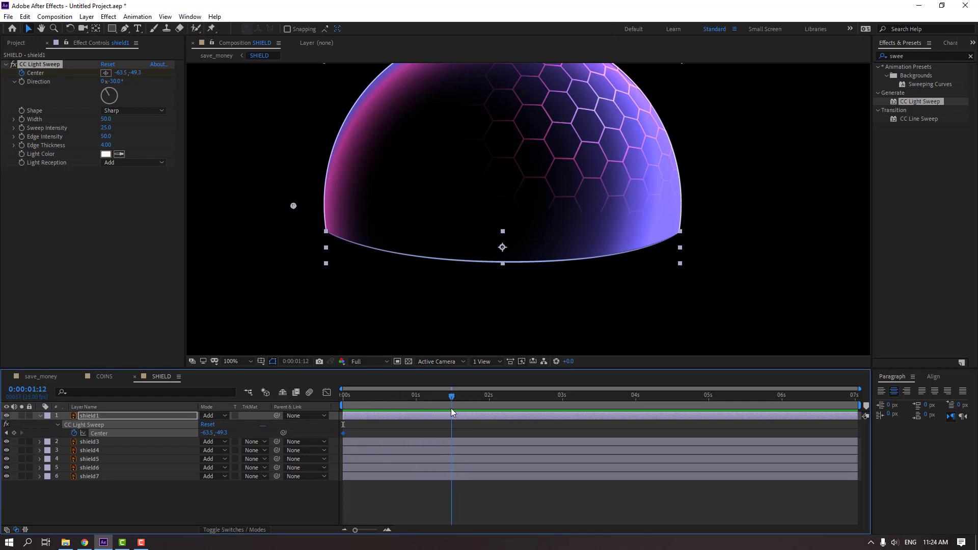
drag(293, 206, 557, 251)
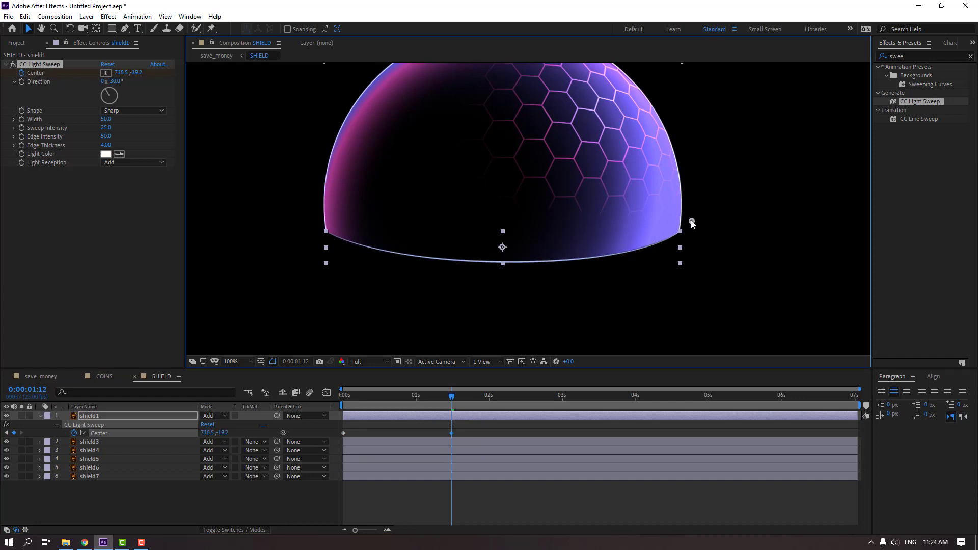
click(490, 435)
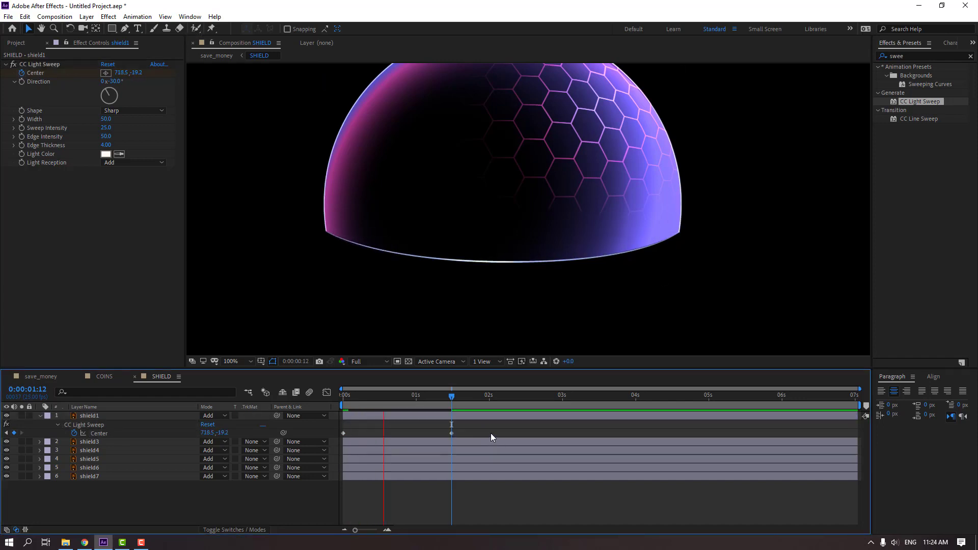
Step: Apply Easy Ease to both Center keyframes of shield1's light sweep and scrub back to 0:00:00:17 to check it
drag(476, 425, 343, 432)
right_click(343, 432)
mouse_move(411, 426)
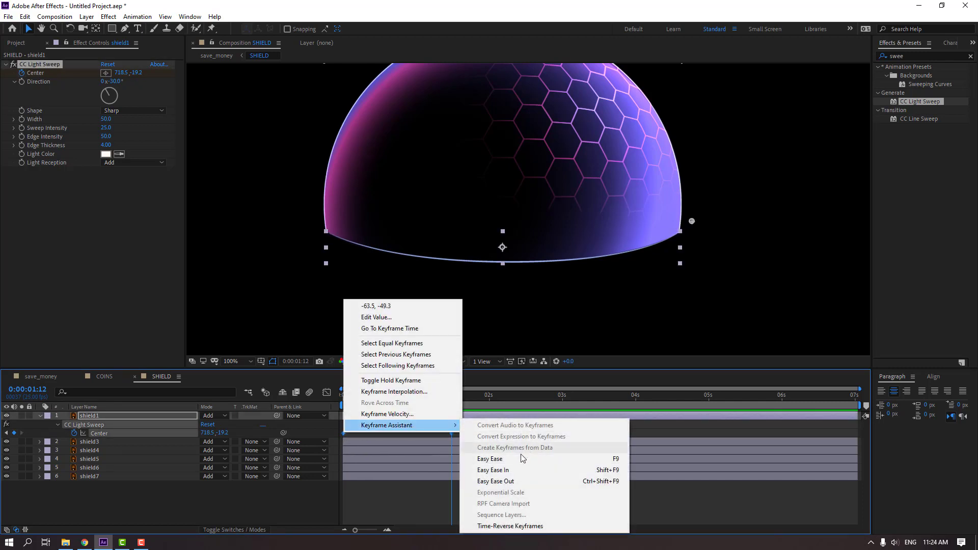
click(489, 458)
drag(410, 398, 393, 399)
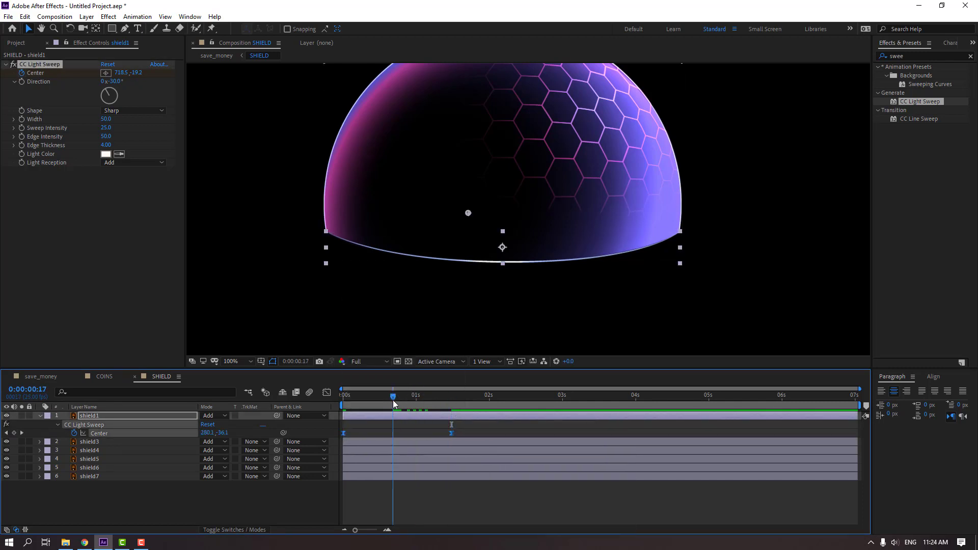
click(493, 428)
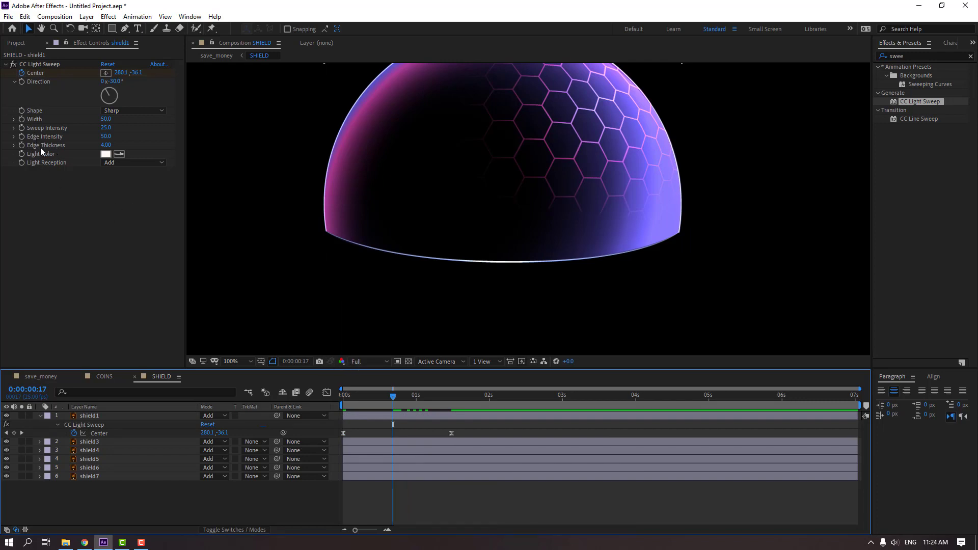
Step: Set the light sweep's Edge Intensity to 64 and Edge Thickness to 9.6, with Light Color #672255 sampled from the dome's magenta edge
drag(106, 136, 148, 143)
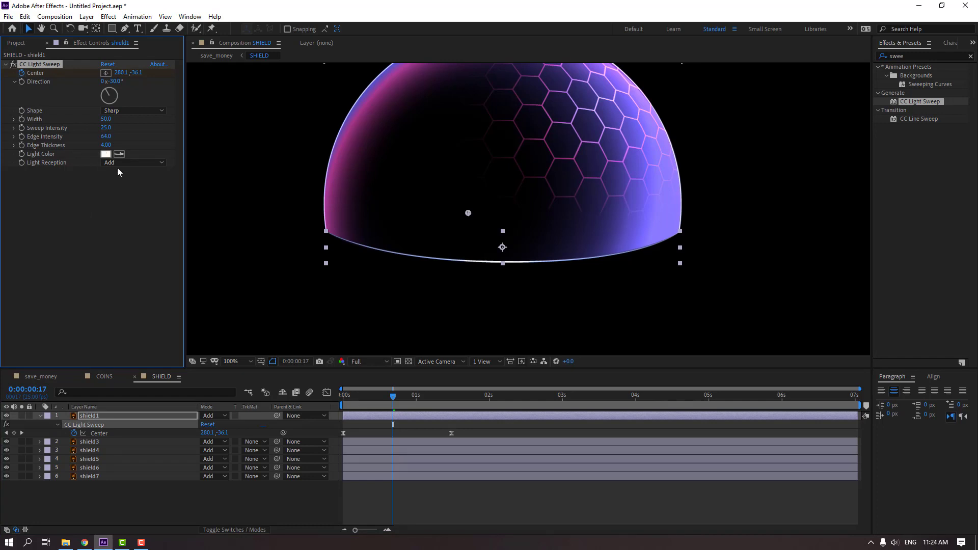
click(107, 158)
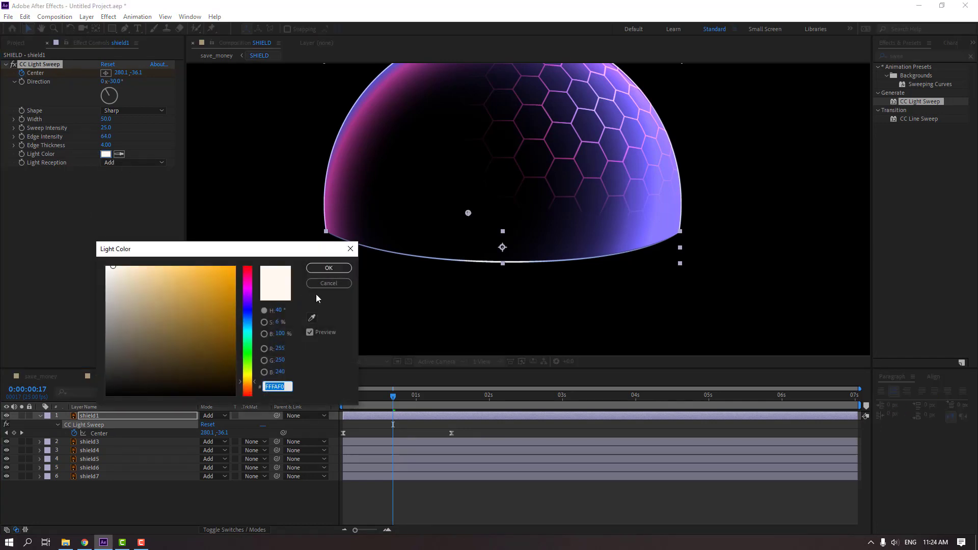
click(311, 318)
click(345, 204)
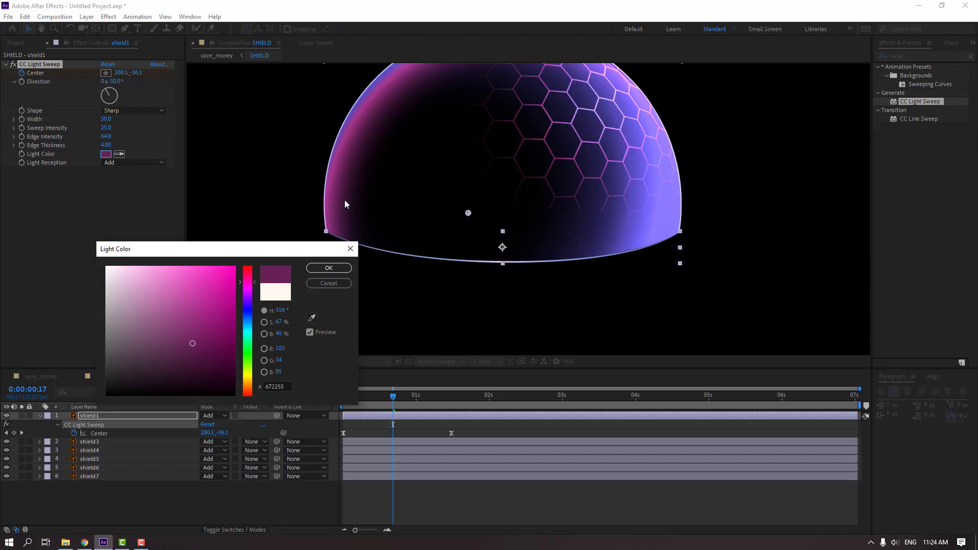
click(308, 268)
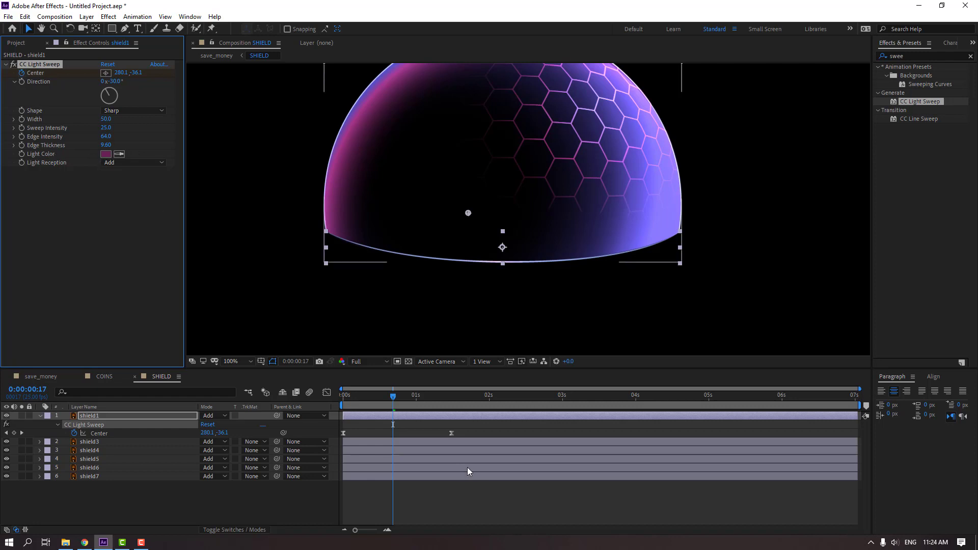
Step: Play back the light sweep across the dome's lower rim and return to the save_money composition
click(466, 489)
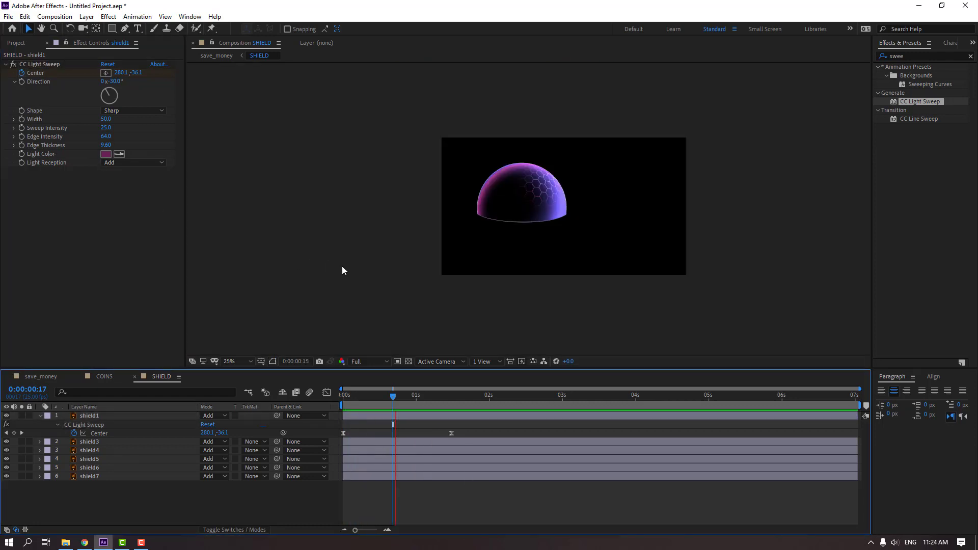
key(.)
key(.)
key(.)
key(.)
key(.)
click(39, 377)
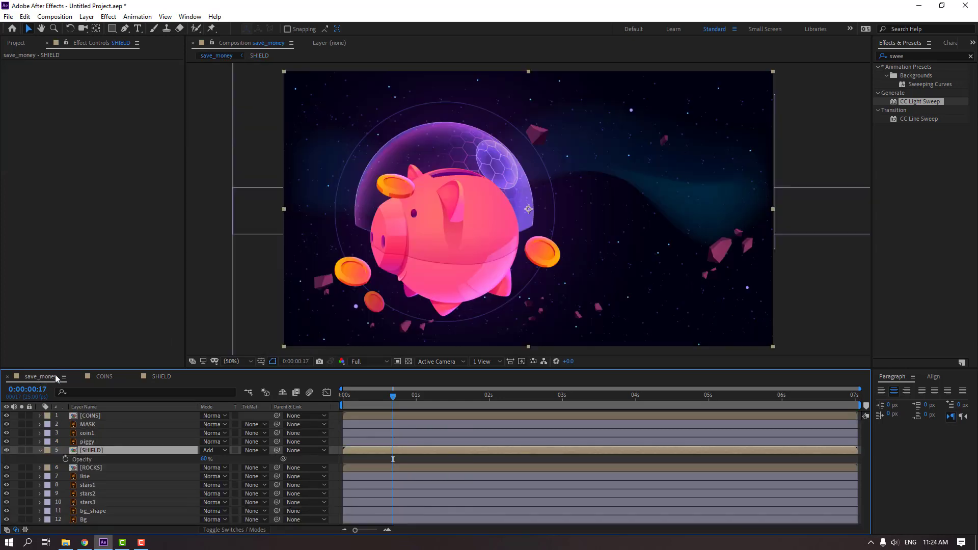
Step: Move the SHIELD layer above MASK, directly below COINS, and preview how the shield overlays the piggy bank
key(space)
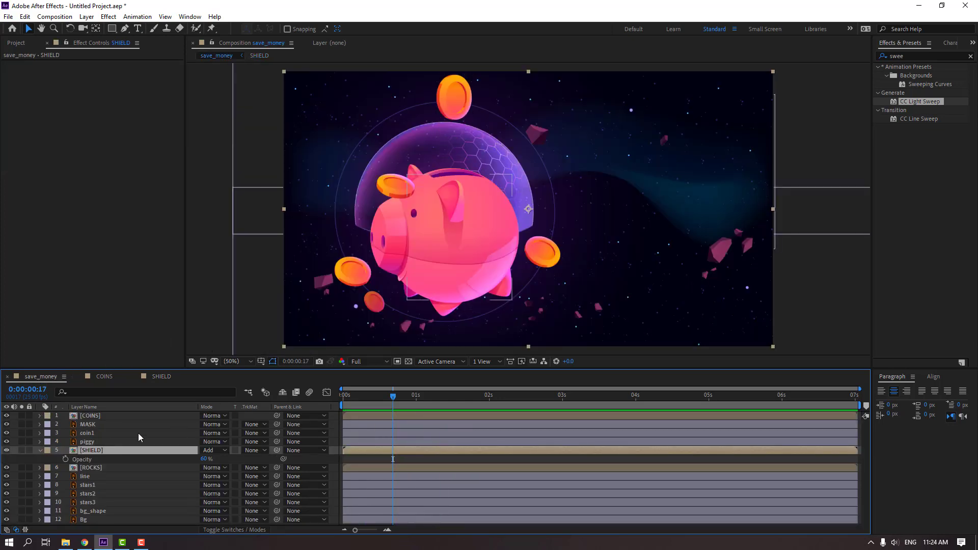
key(space)
drag(90, 452, 96, 417)
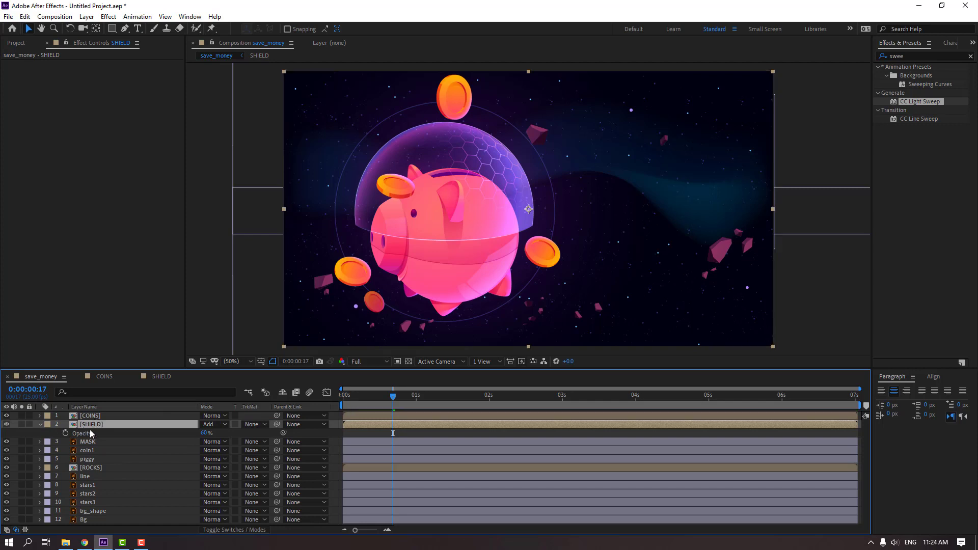
key(space)
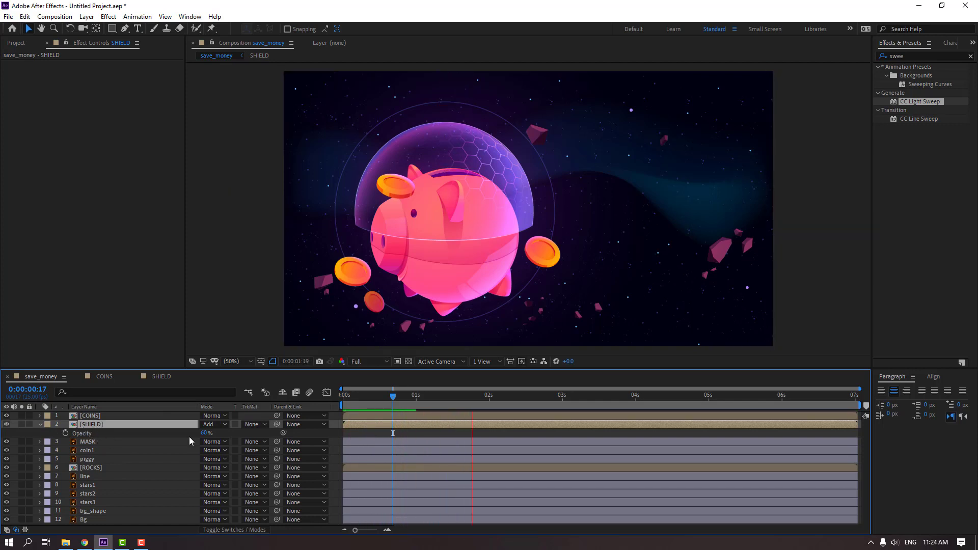
key(space)
drag(411, 404, 438, 405)
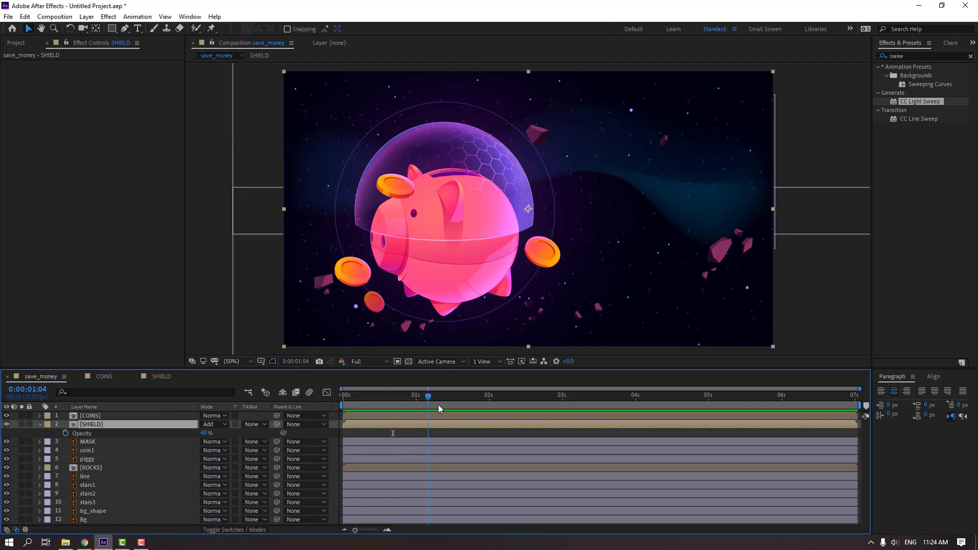
Step: In the SHIELD composition, shift both light sweep Center keyframes to about 1.7 s and 3.2 s, check playback and return to save_money
click(154, 377)
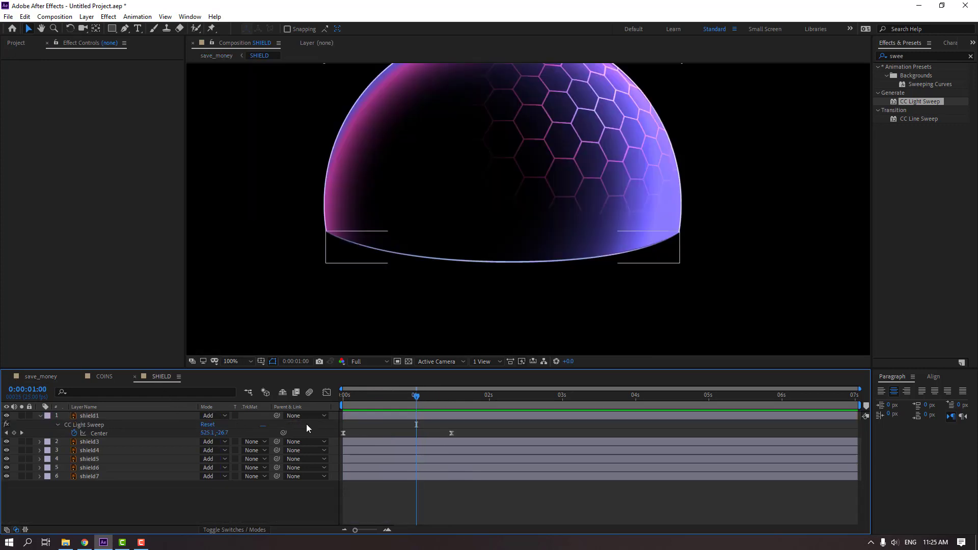
key(Home)
drag(463, 438, 338, 437)
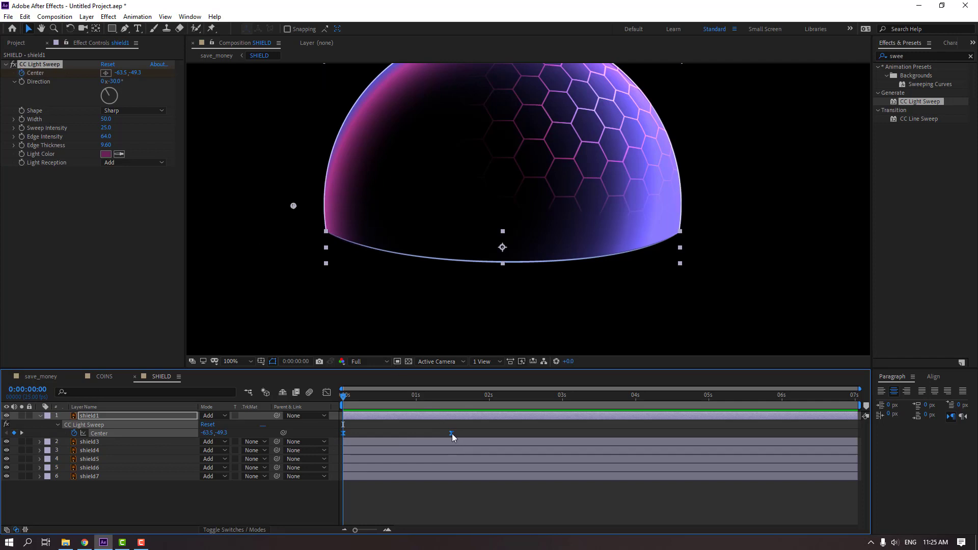
drag(451, 433, 576, 434)
click(479, 505)
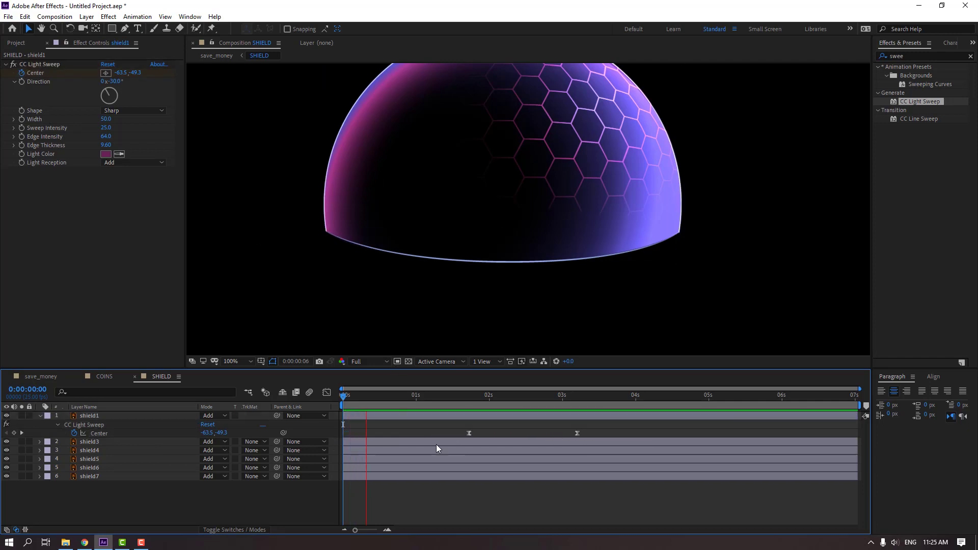
click(40, 377)
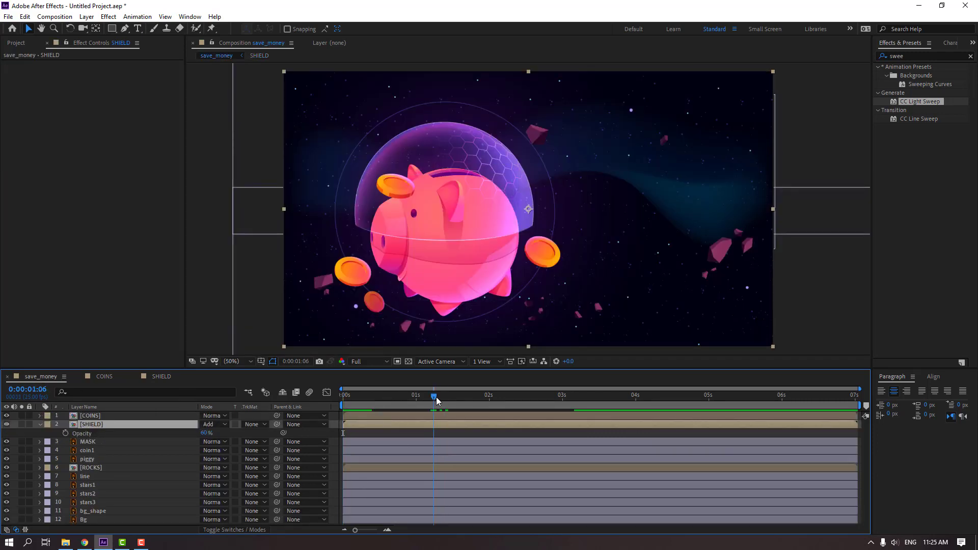
Step: Keyframe the SHIELD layer's opacity from 0% at 0:00:01:08 to 60% at about 0:00:03:00 and preview the fade-in
drag(436, 396, 438, 396)
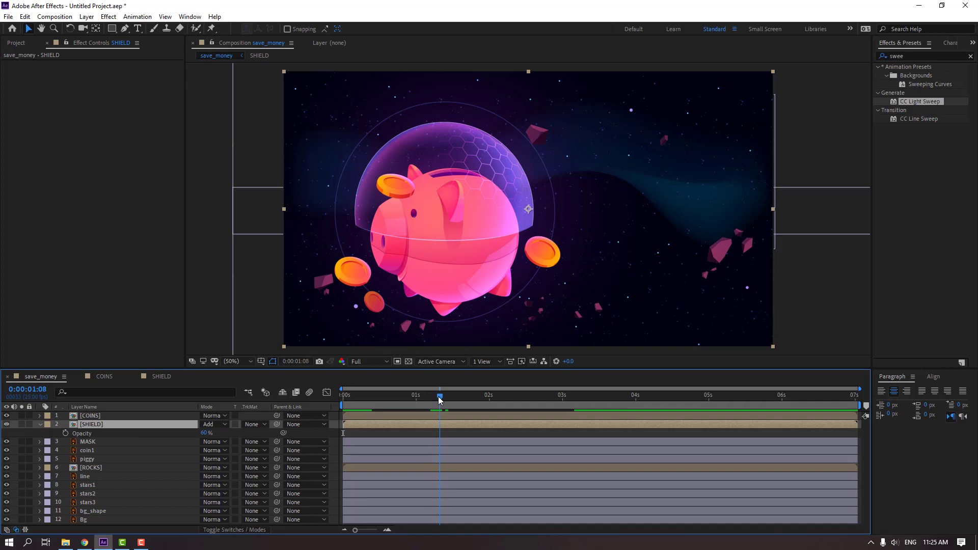
click(65, 433)
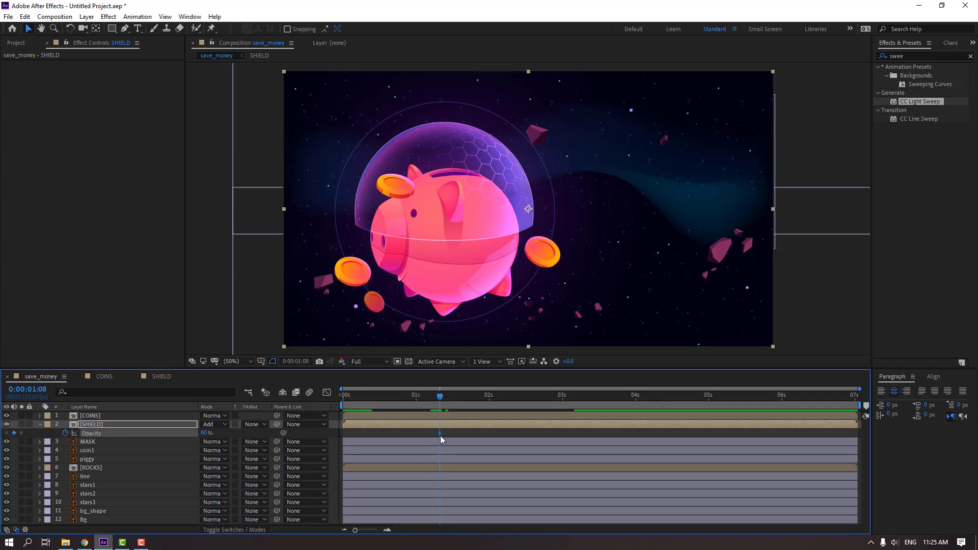
drag(438, 436, 488, 436)
drag(558, 433, 562, 434)
click(206, 433)
text(0)
key(Return)
click(423, 397)
key(space)
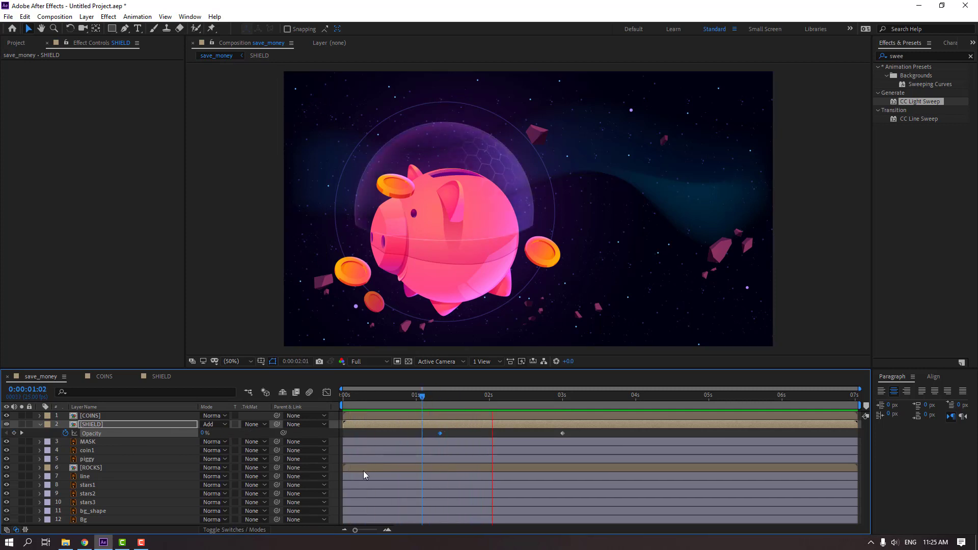
click(463, 401)
mouse_move(425, 400)
mouse_down()
mouse_move(388, 400)
mouse_move(413, 400)
mouse_up()
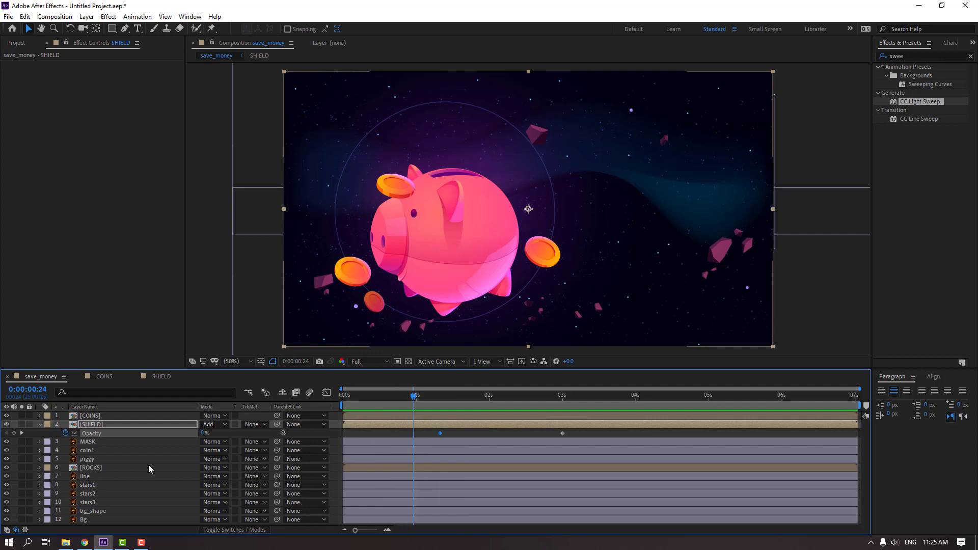
Step: Duplicate the coin1 layer and shift the duplicate so it starts at about 0.4 s
click(97, 451)
key(ctrl+d)
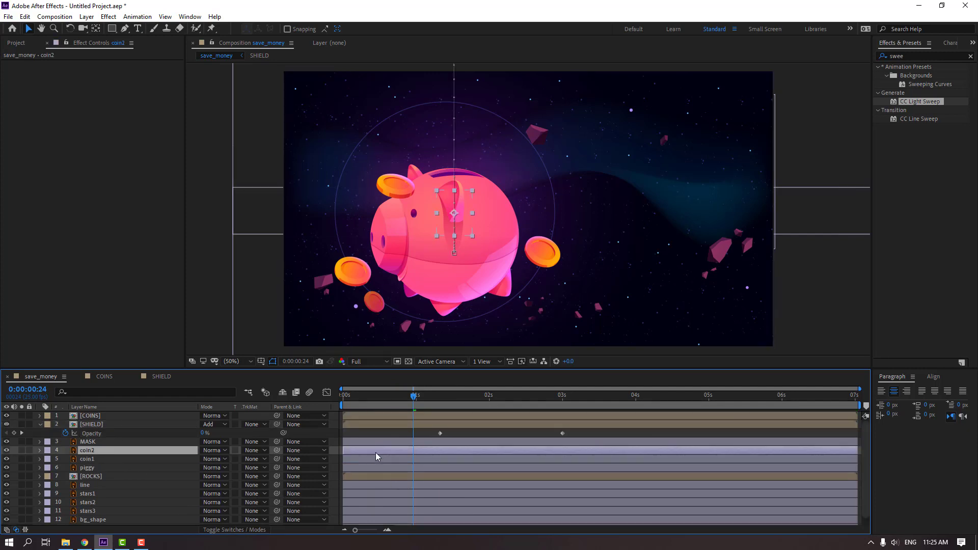
drag(362, 451, 390, 453)
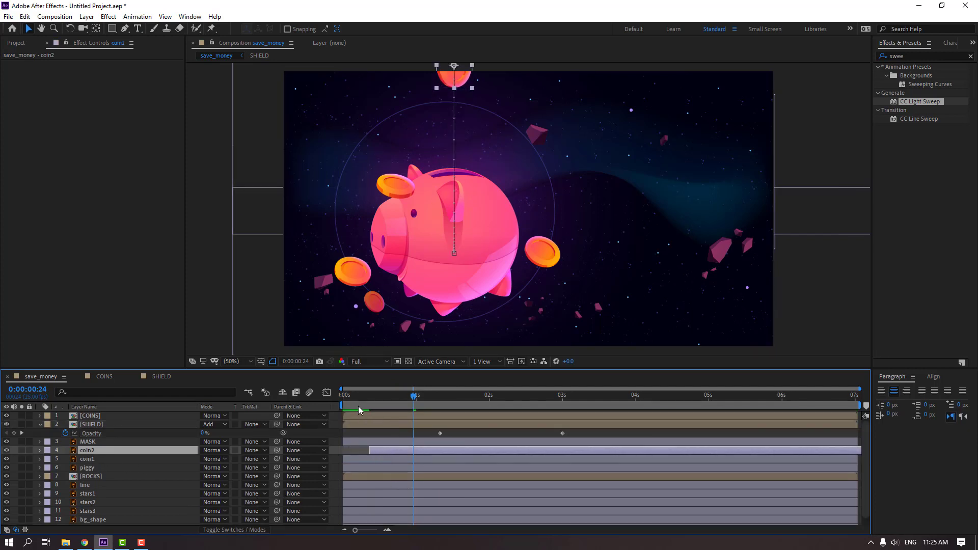
Step: Keyframe coin2's rotation from 0° at 0:00:00:18 to a clockwise tilt, aligning the second keyframe with its final position keyframe
drag(360, 401, 394, 400)
key(p)
key(shift+r)
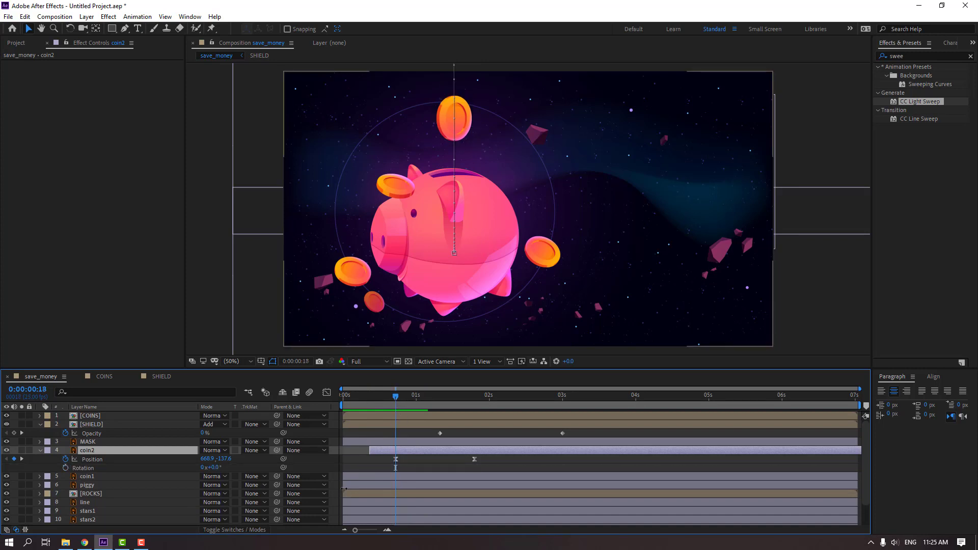
click(66, 467)
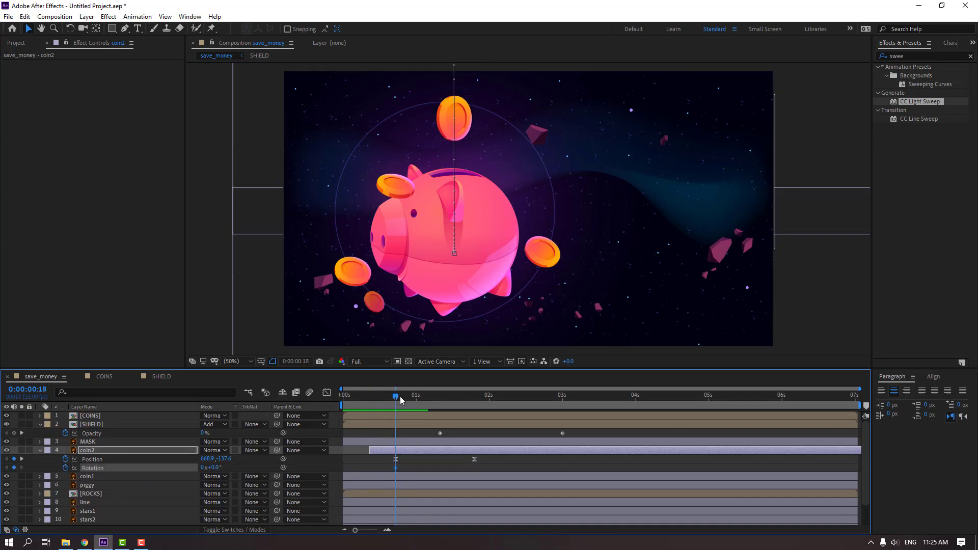
drag(399, 396, 425, 402)
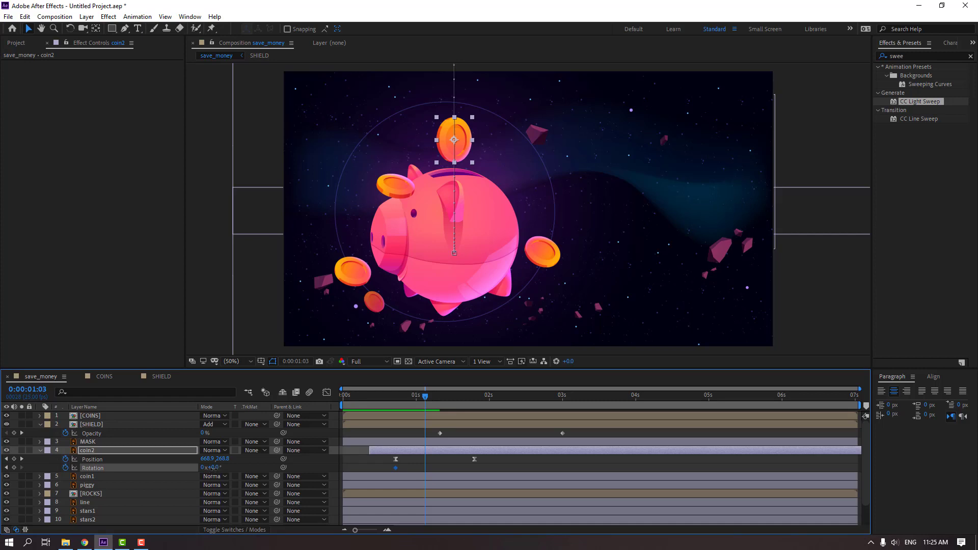
drag(211, 467, 355, 470)
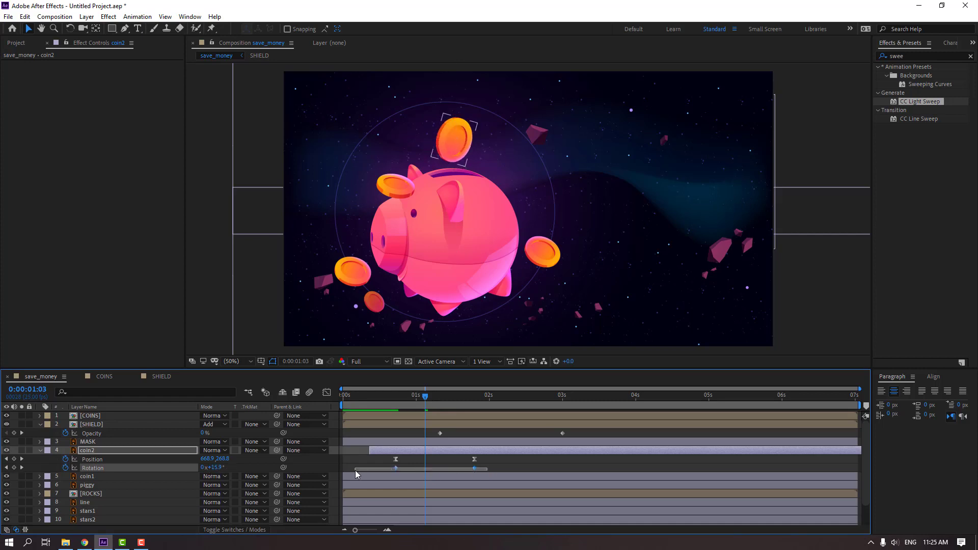
Step: Apply Easy Ease to both of coin2's rotation keyframes, preview the second coin drop and collapse the layer's properties
right_click(395, 469)
mouse_move(489, 463)
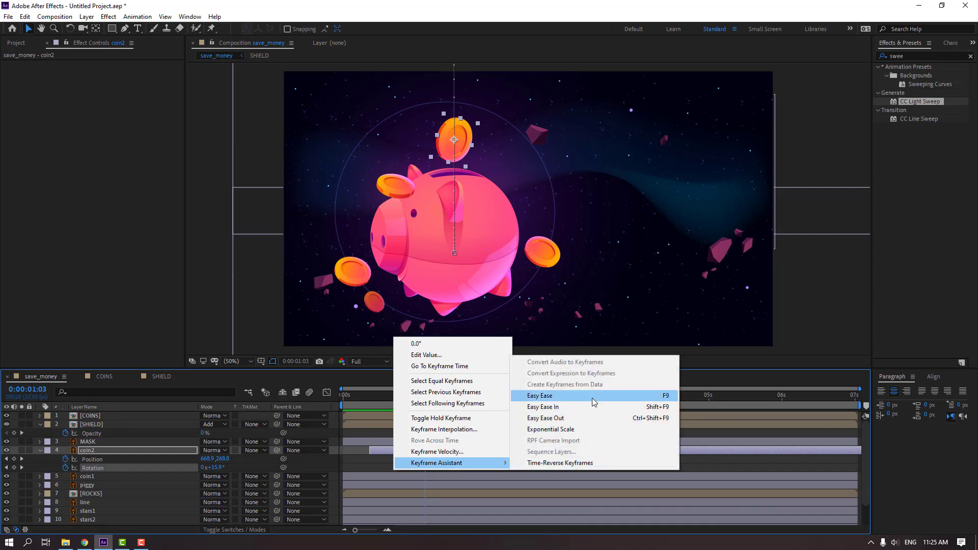
click(591, 396)
key(space)
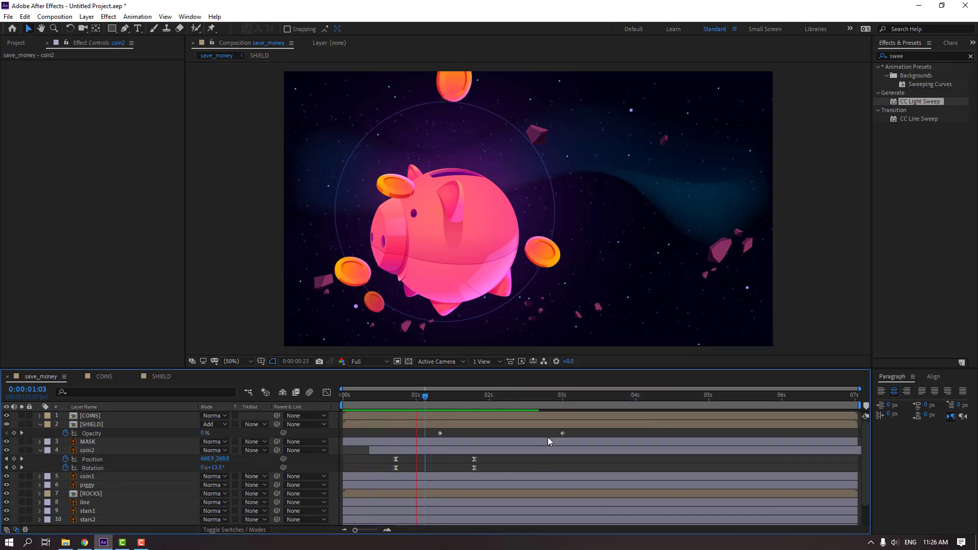
click(40, 449)
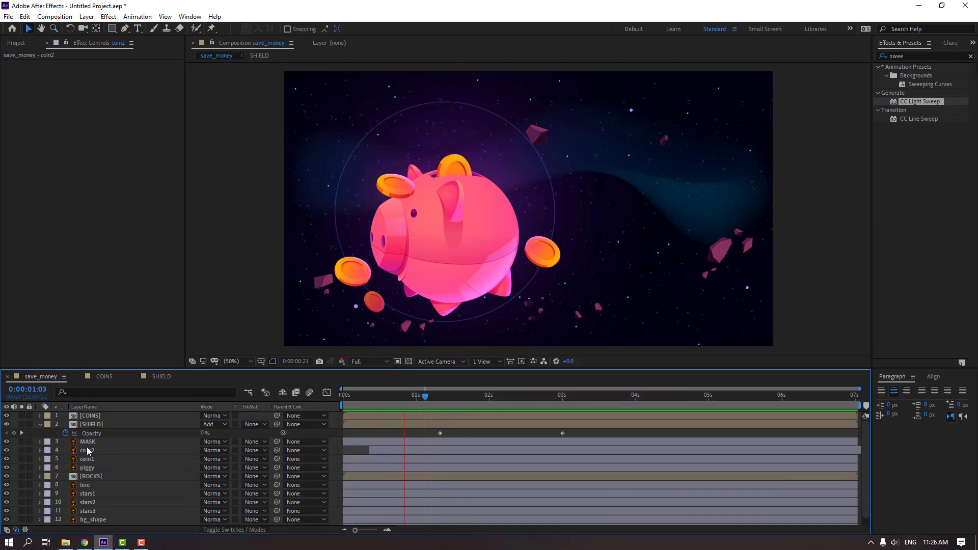
scroll(338, 289, down, 2)
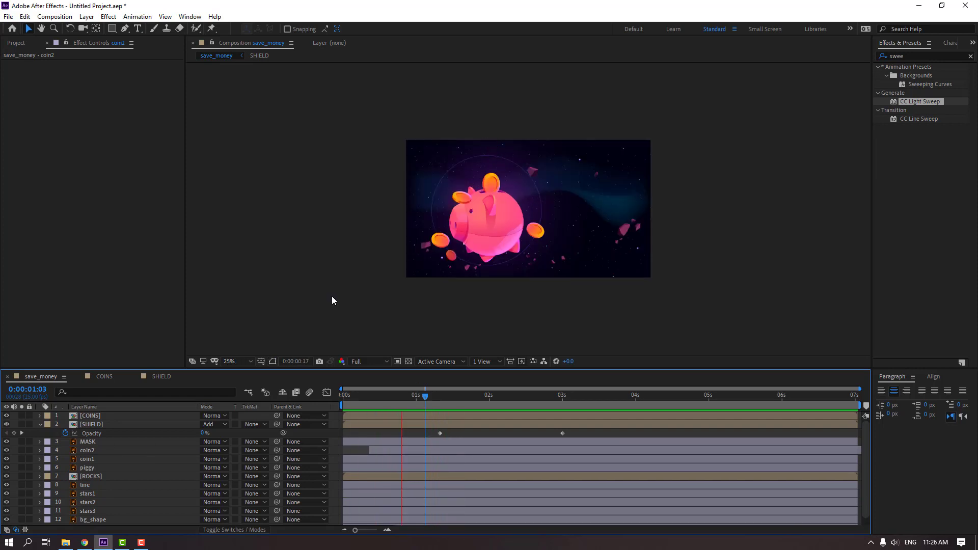
scroll(399, 300, up, 2)
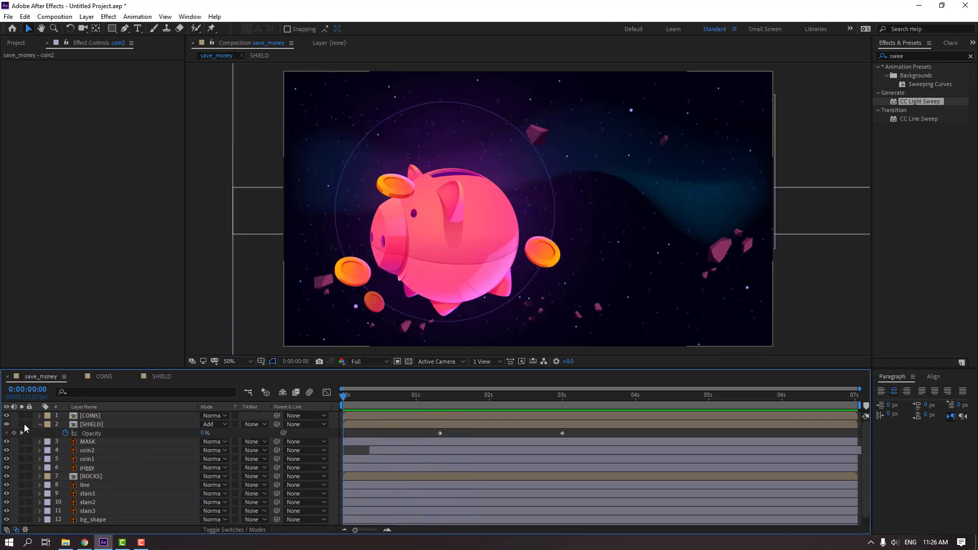
Step: Parent the MASK layer to piggy and set a starting position keyframe on piggy at 0:00:00:00
click(92, 433)
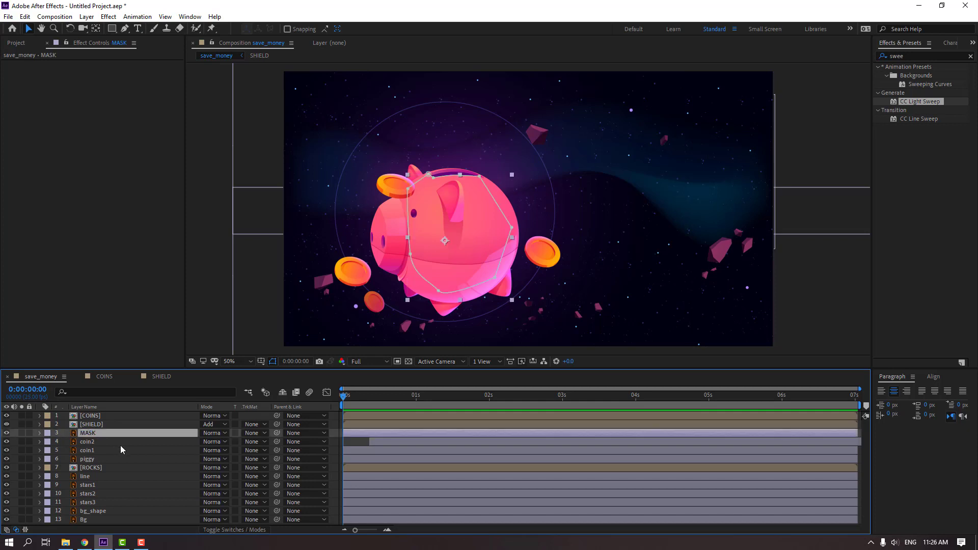
drag(276, 435, 86, 459)
click(86, 459)
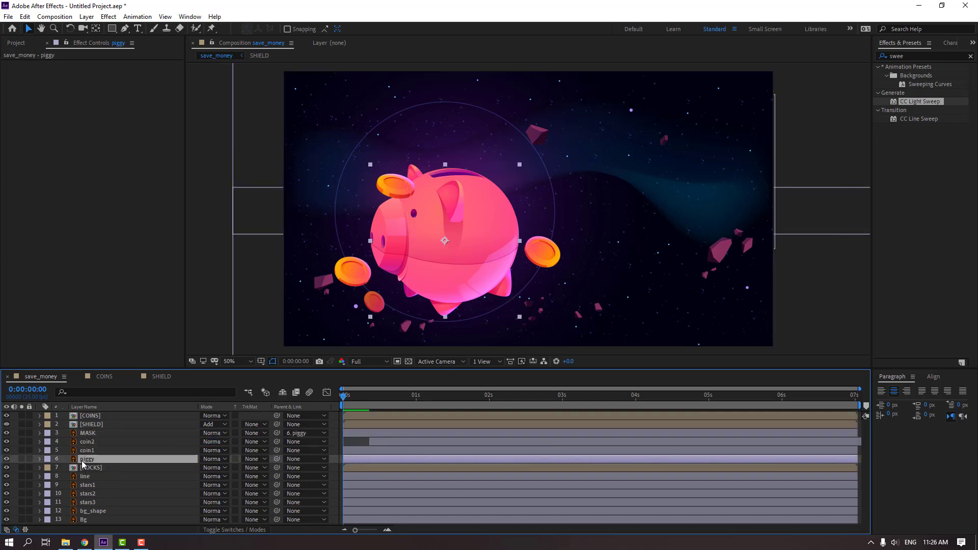
key(p)
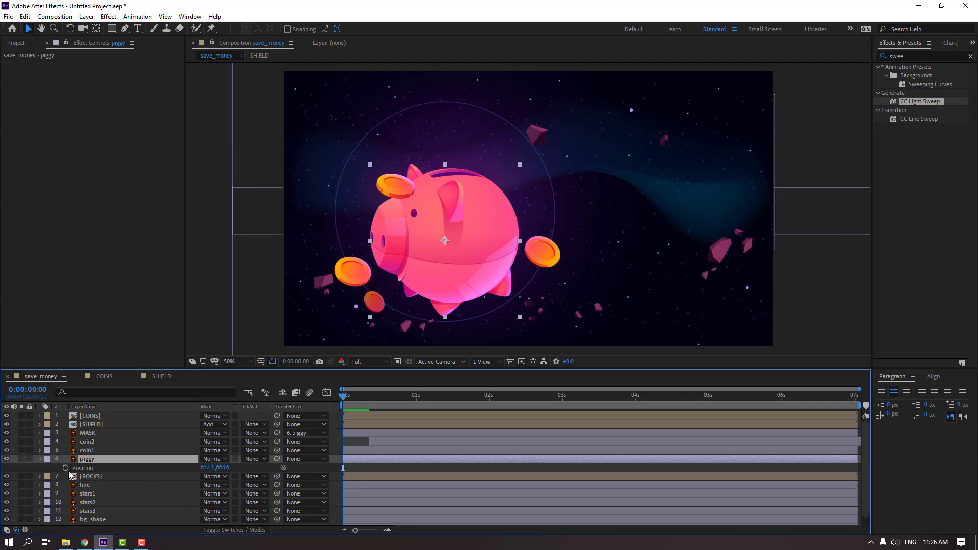
click(65, 467)
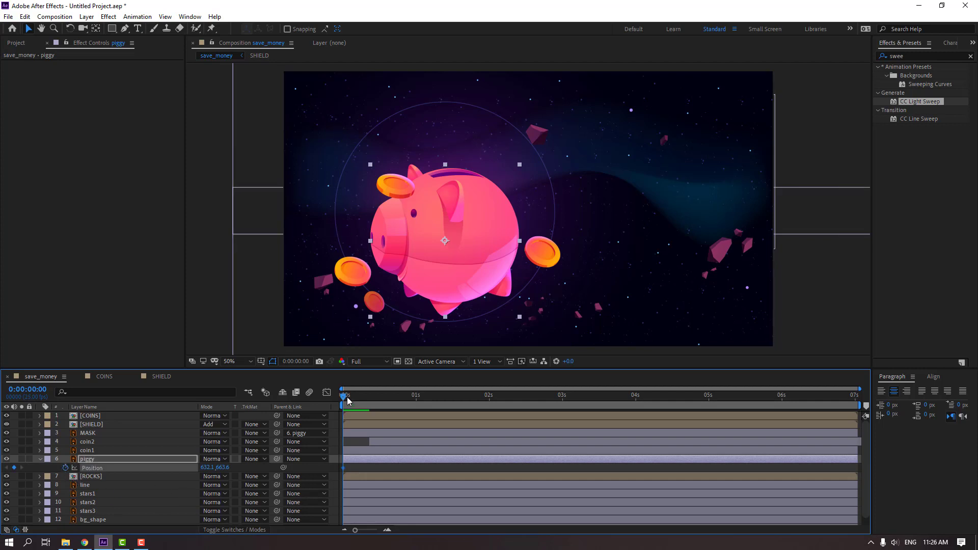
Step: Raise piggy to Y 618.6 at 0:00:00:16, copy its starting position keyframe to 0:00:01:05 and preview the bob
drag(348, 400, 390, 398)
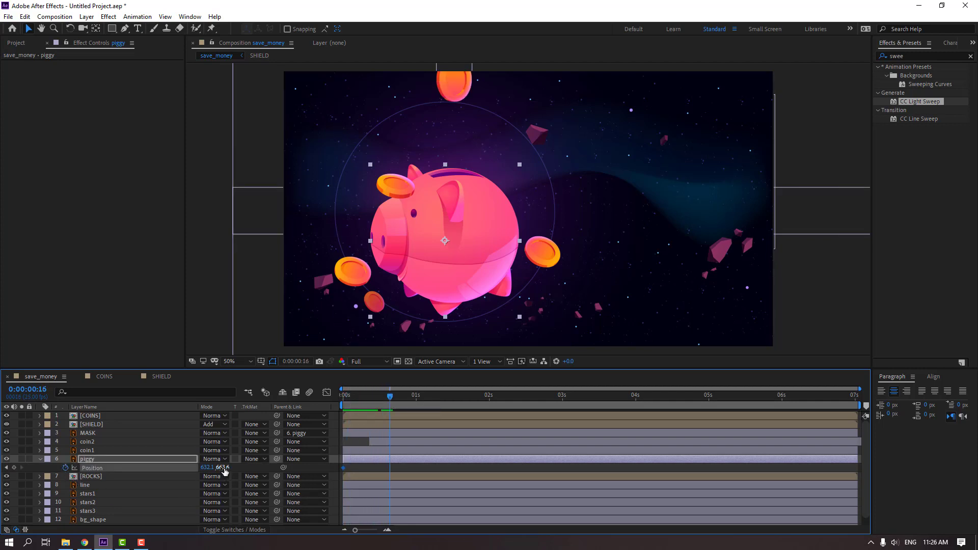
drag(221, 467, 206, 460)
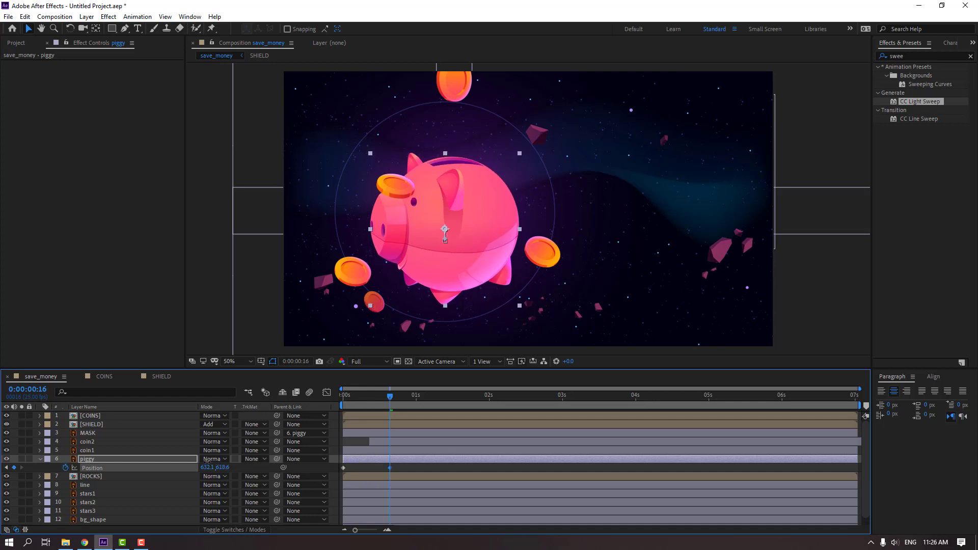
drag(414, 398, 431, 398)
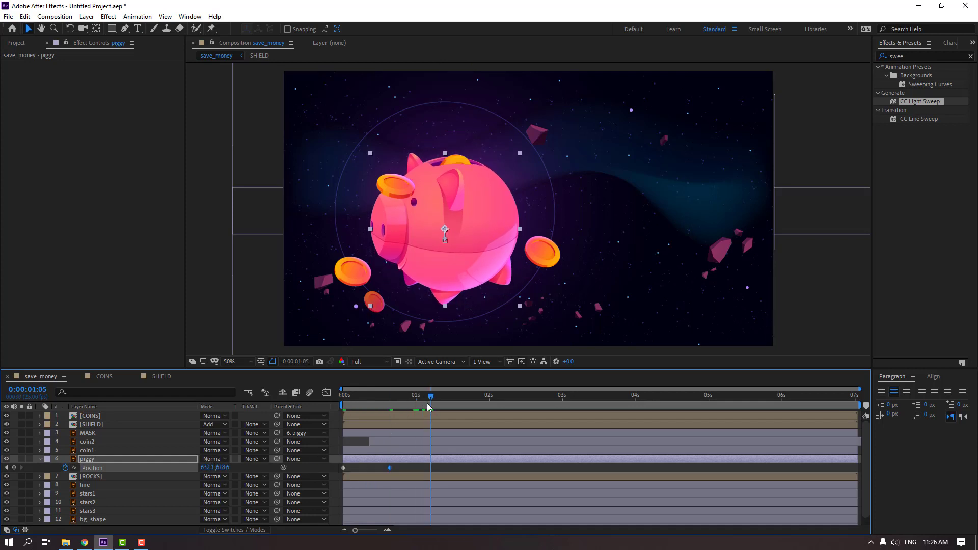
click(343, 468)
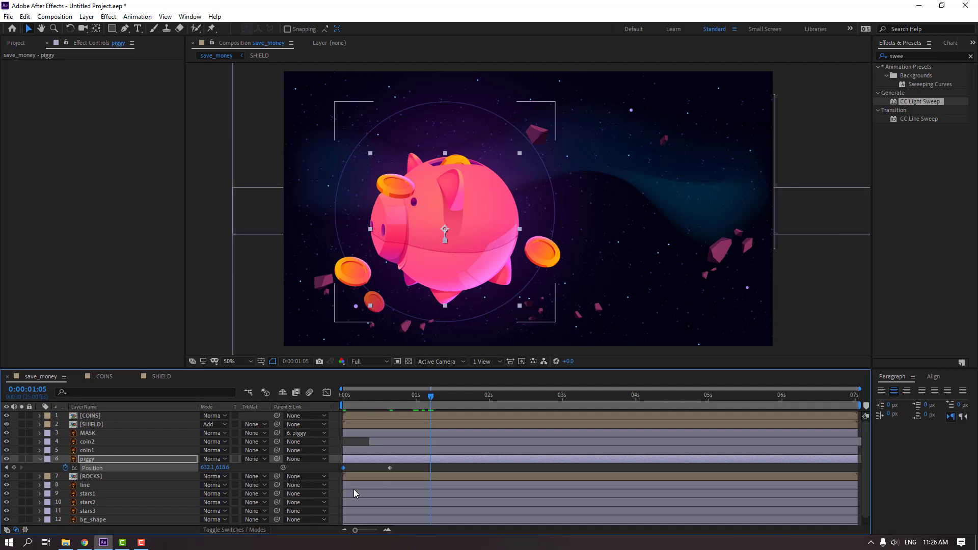
key(ctrl+c)
key(ctrl+v)
click(454, 462)
key(space)
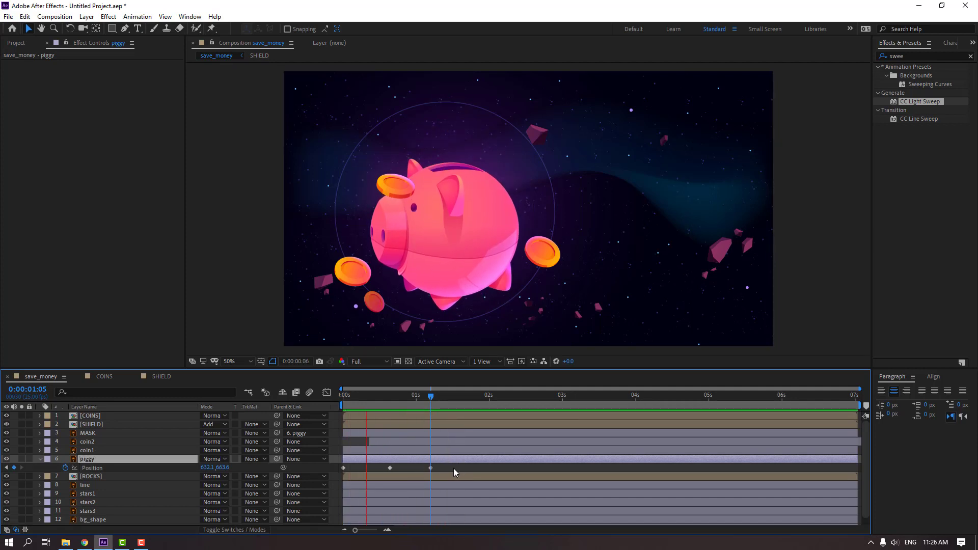
Step: Apply Easy Ease to all three of piggy's position keyframes and clear the selection
right_click(343, 467)
mouse_move(396, 461)
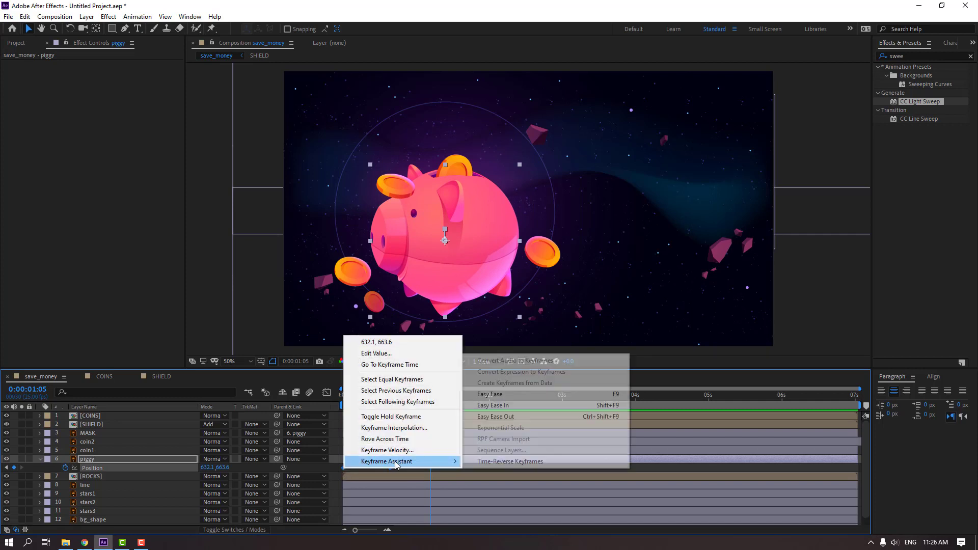
click(504, 394)
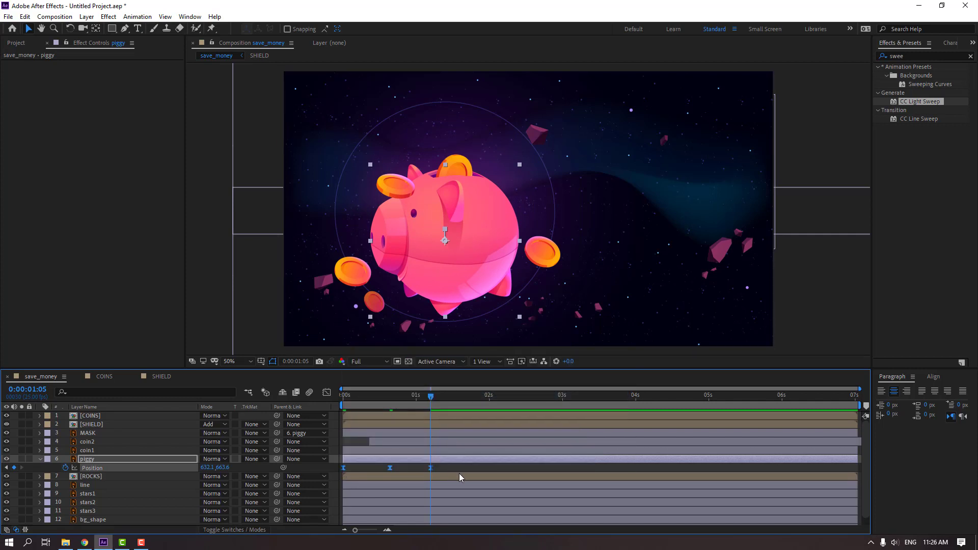
click(466, 470)
click(447, 486)
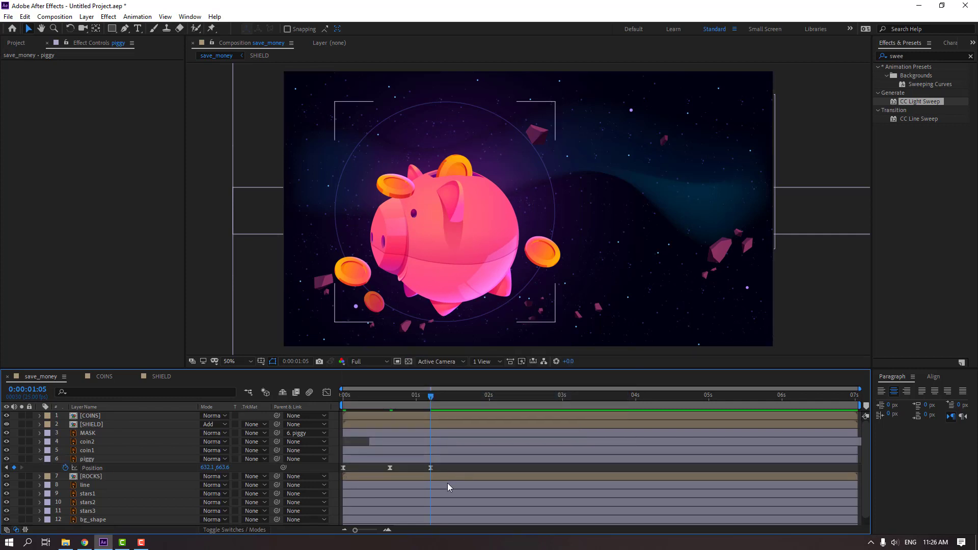
Step: Add the expression loopOutDuration(type = "cycle", duration = 0) to piggy's Position
alt+click(65, 468)
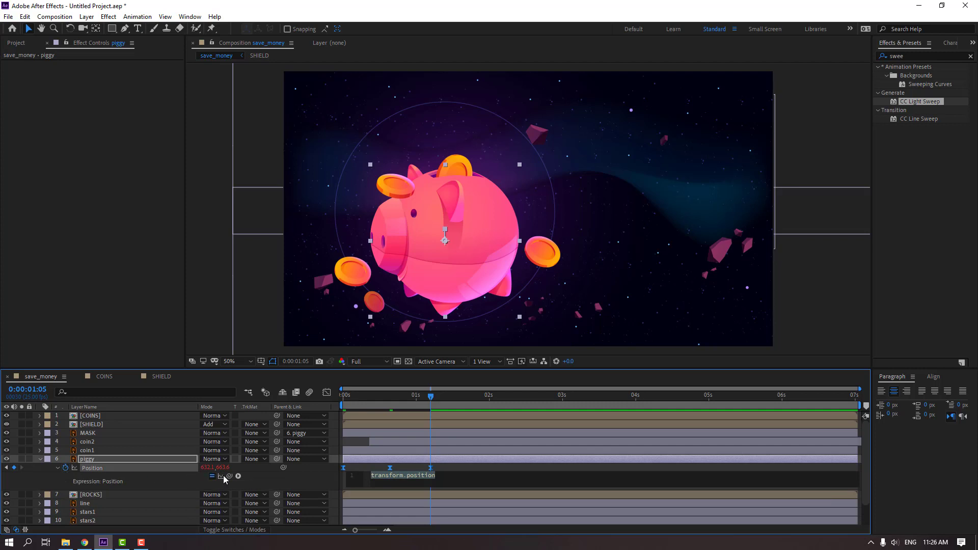
click(236, 475)
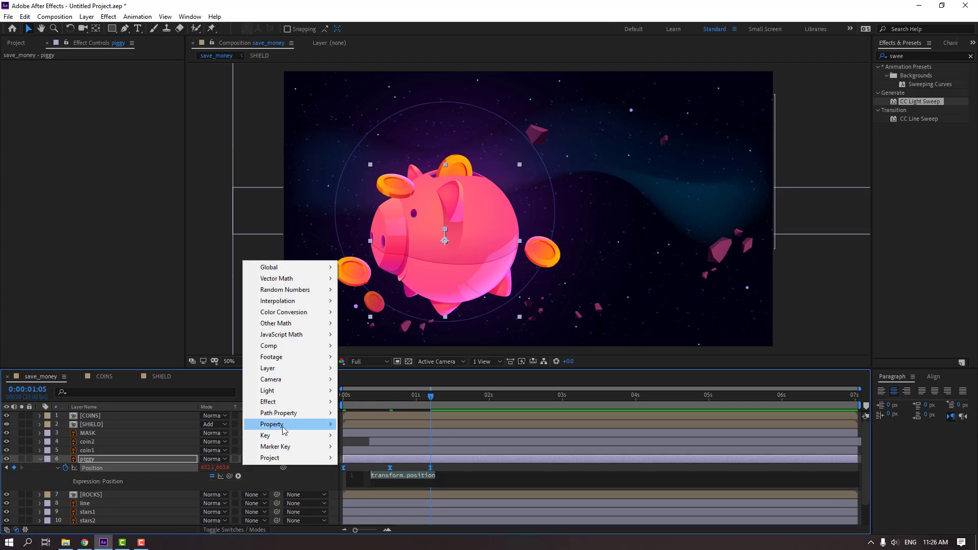
mouse_move(285, 425)
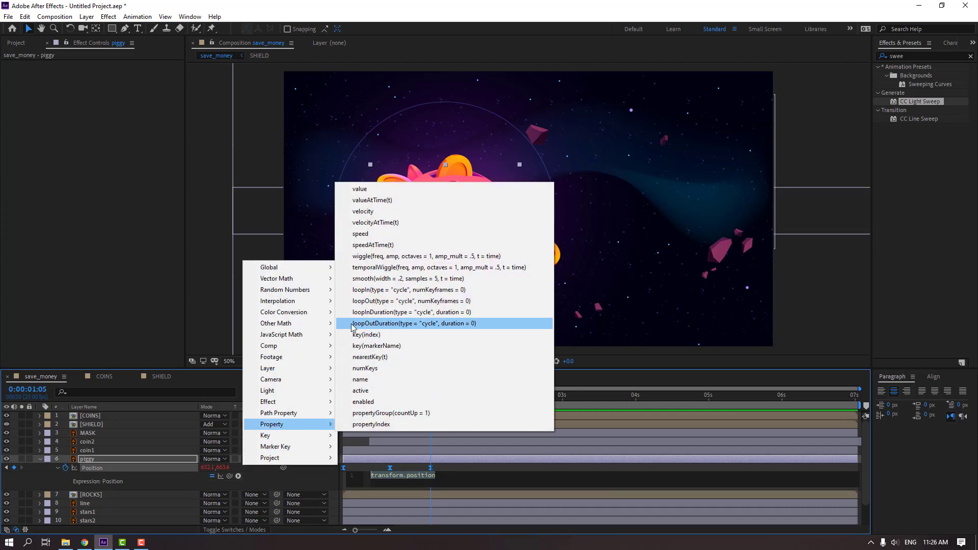
click(521, 325)
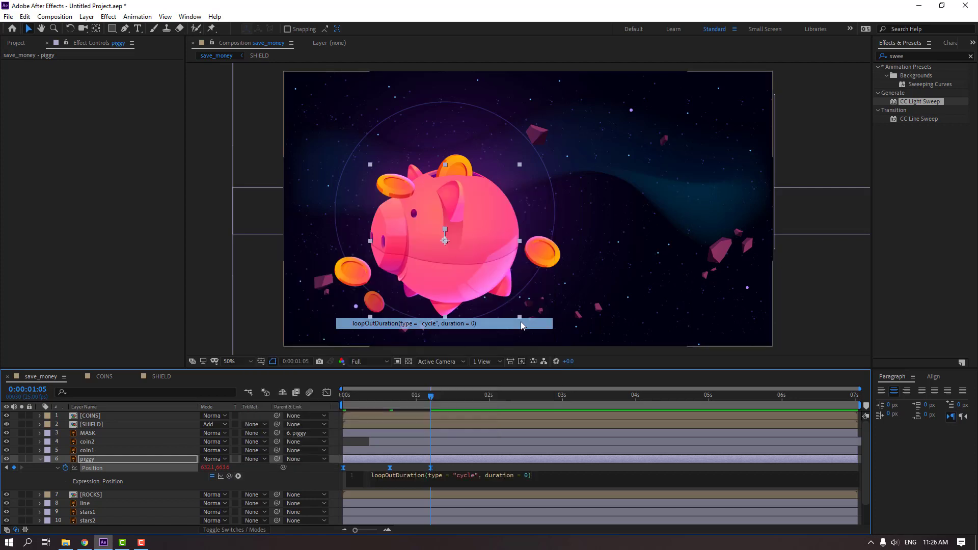
click(836, 466)
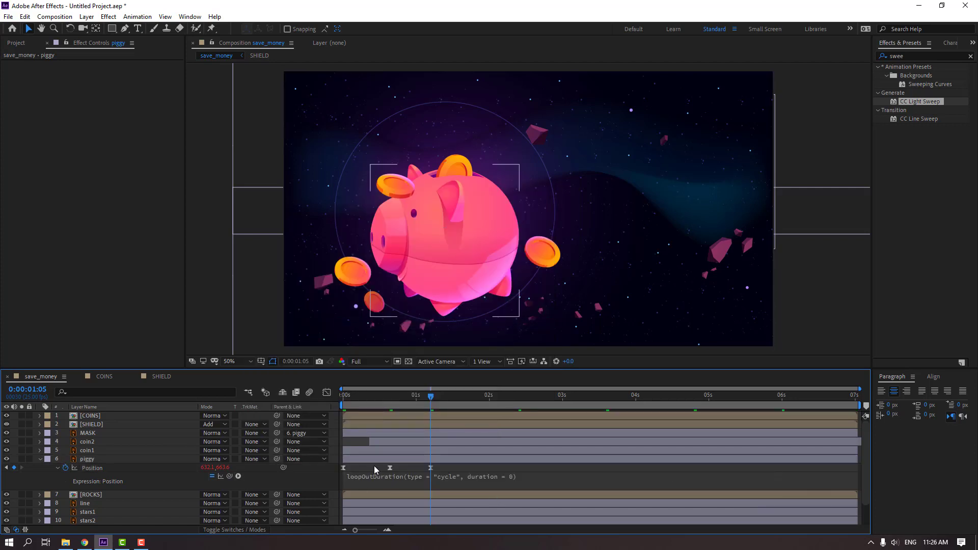
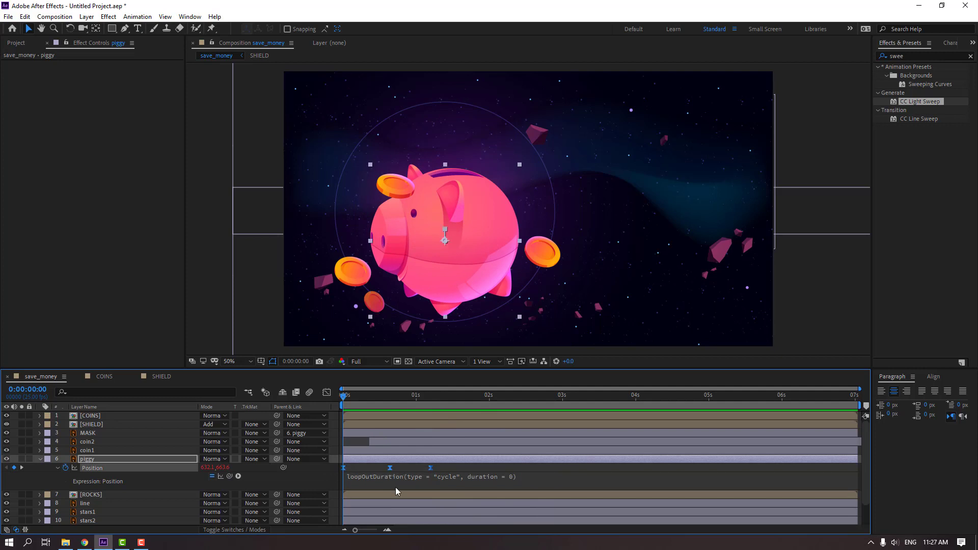
Step: Slow piggy's bob by spacing its second and third position keyframes to about 1 and 1.9 seconds, preview it and collapse the layer
drag(431, 468, 484, 469)
key(space)
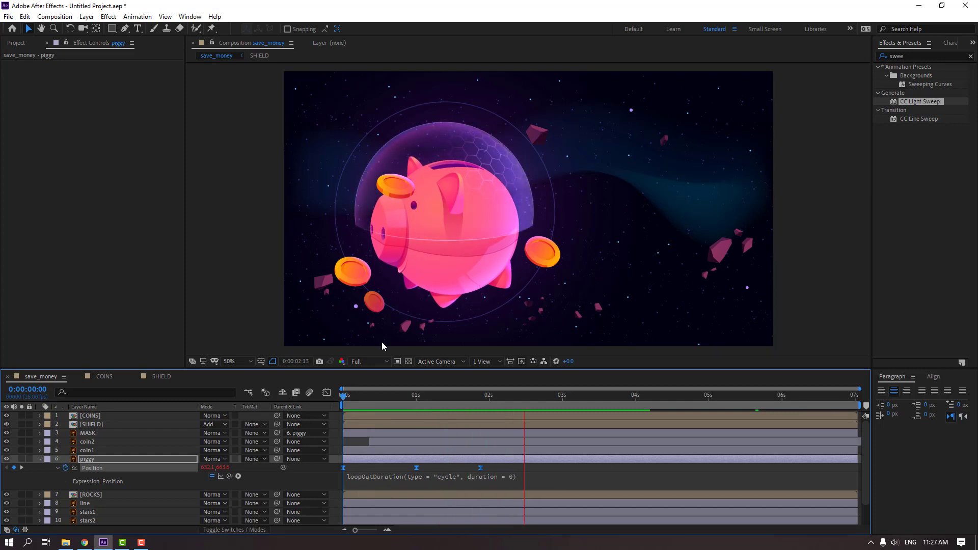
scroll(347, 293, down, 1)
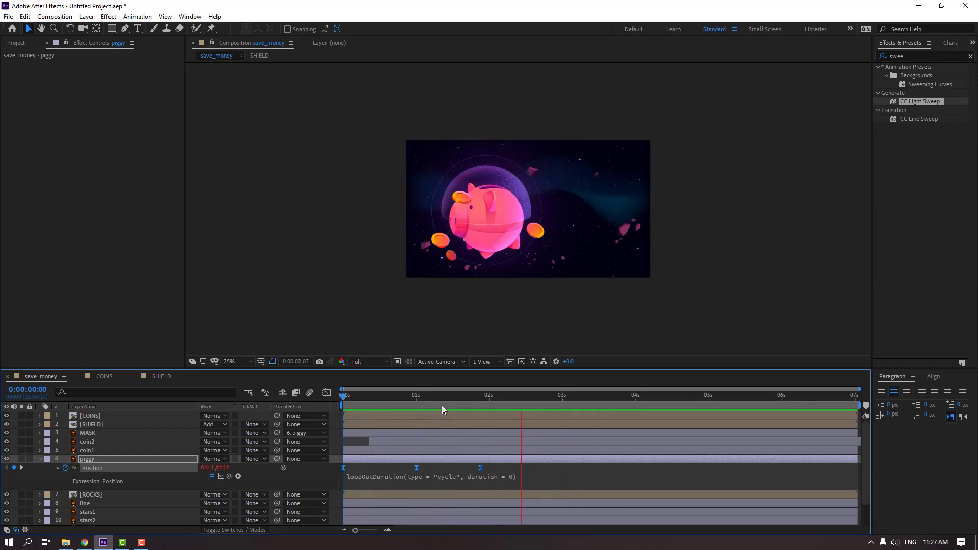
scroll(461, 323, up, 2)
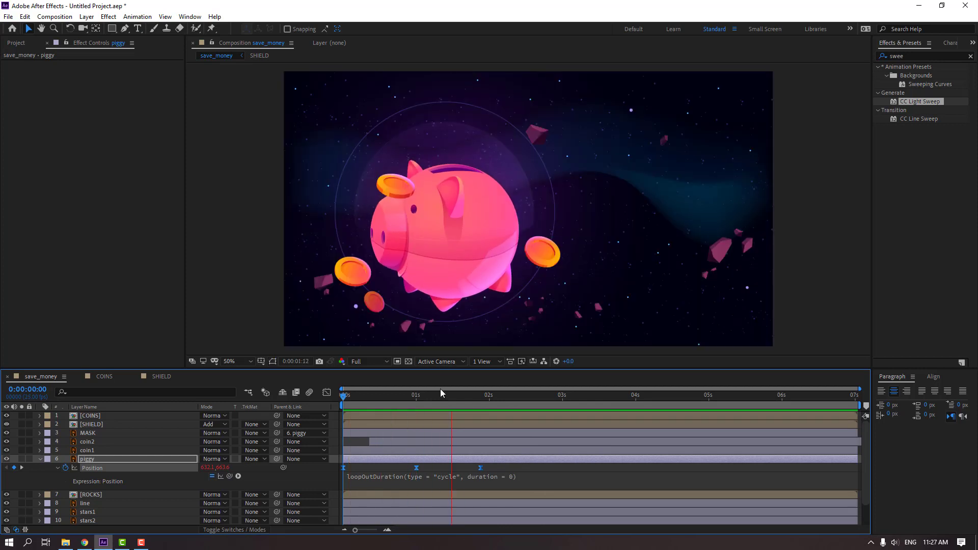
key(space)
click(42, 458)
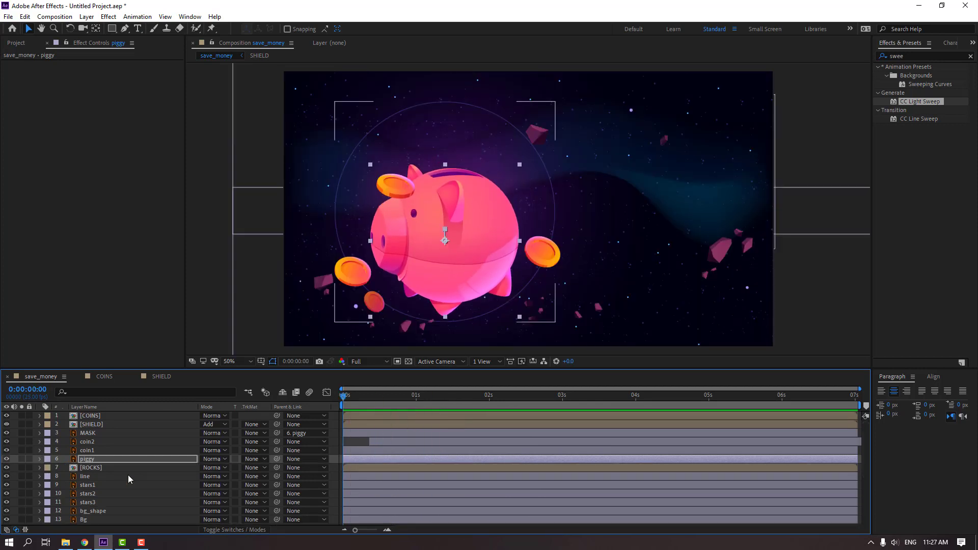
Step: Open the SHIELD composition and toggle the visibility of individual shield layers to identify the one holding the hexagon pattern
click(157, 377)
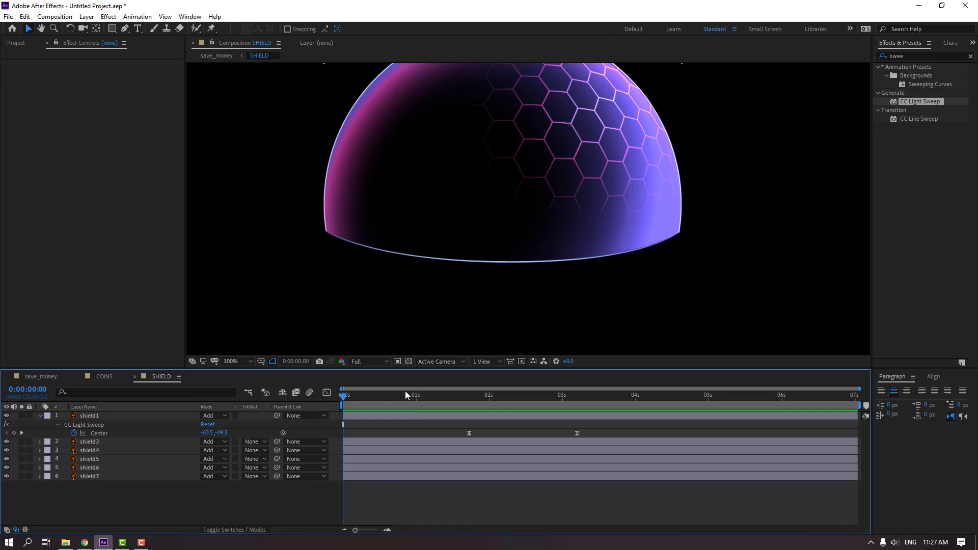
click(84, 451)
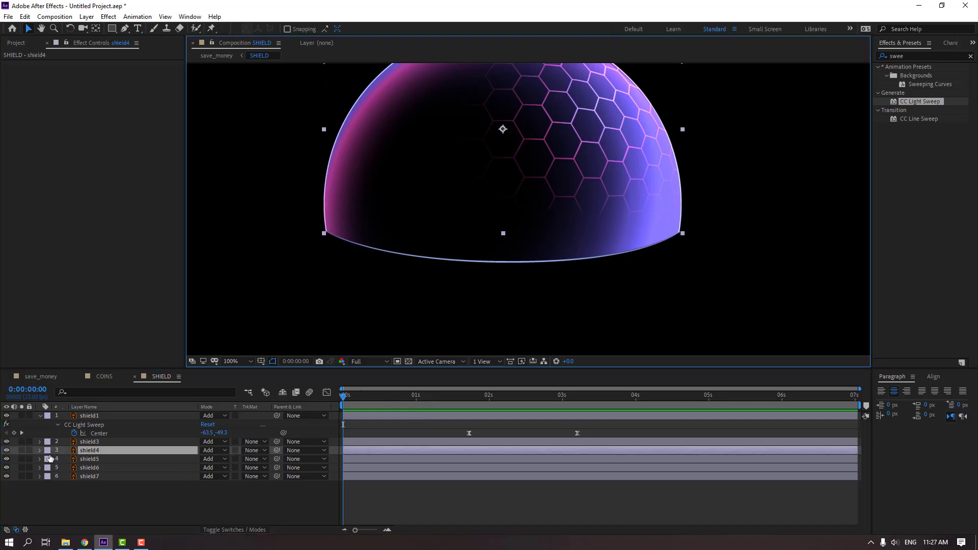
click(88, 430)
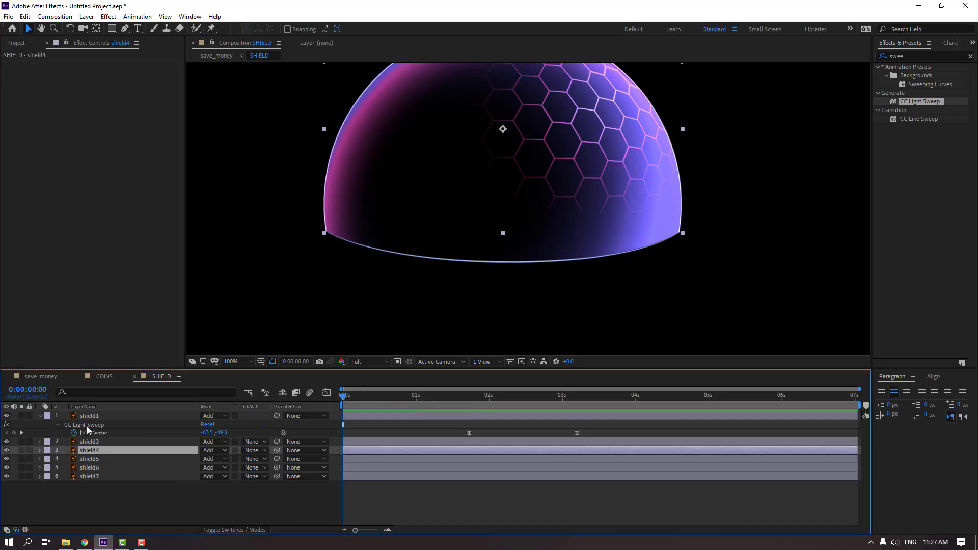
click(7, 459)
click(6, 459)
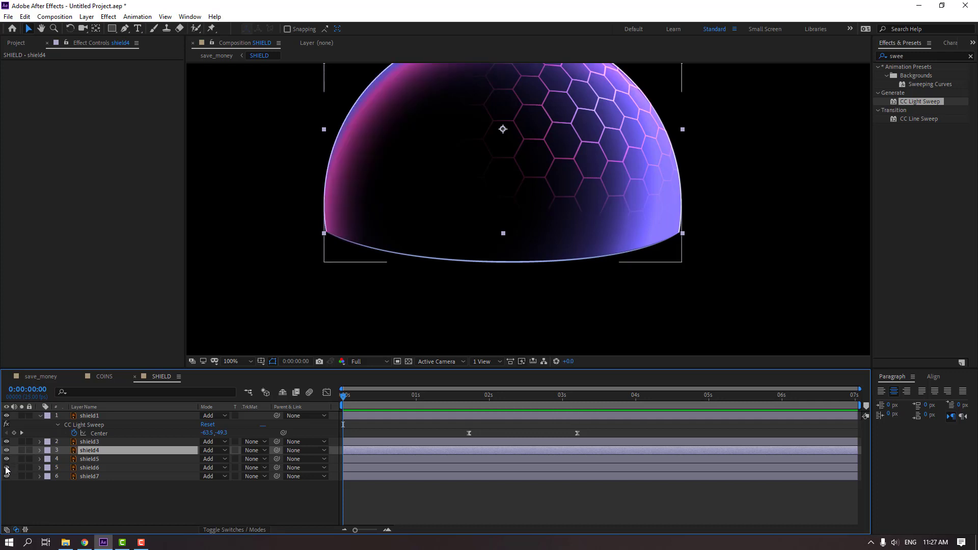
click(7, 450)
click(6, 450)
click(7, 442)
click(7, 441)
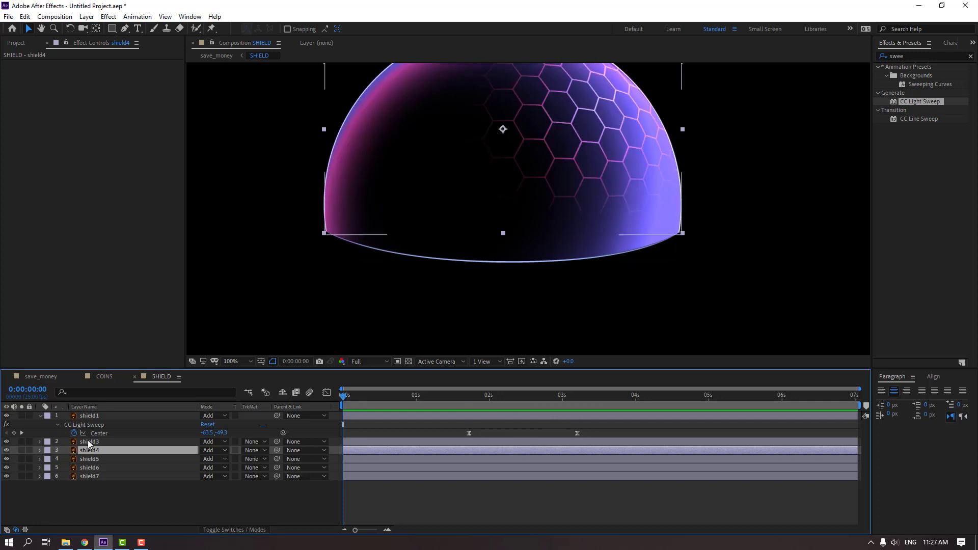
Step: Draw a rectangular mask around the whole dome on the shield3 layer and expand the mask's properties
click(461, 442)
scroll(622, 199, down, 2)
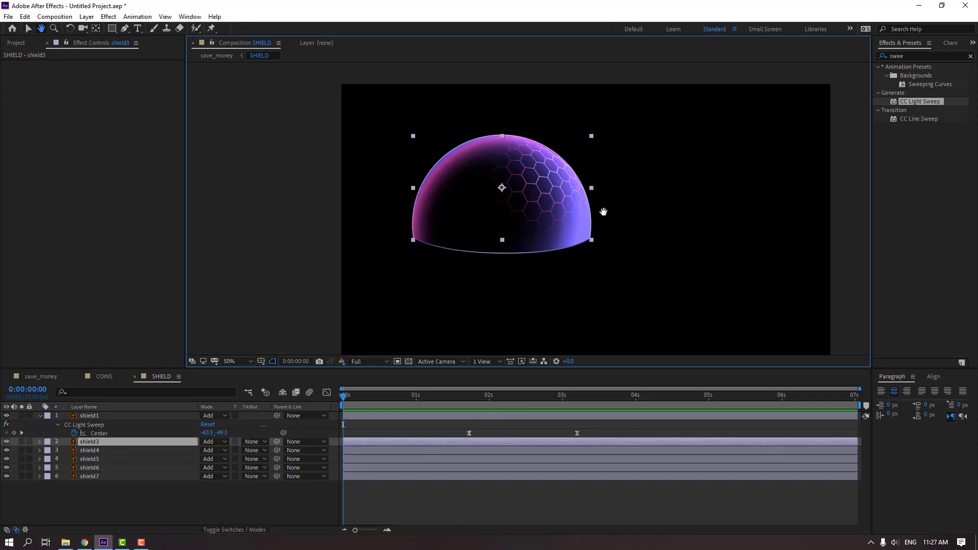
click(113, 32)
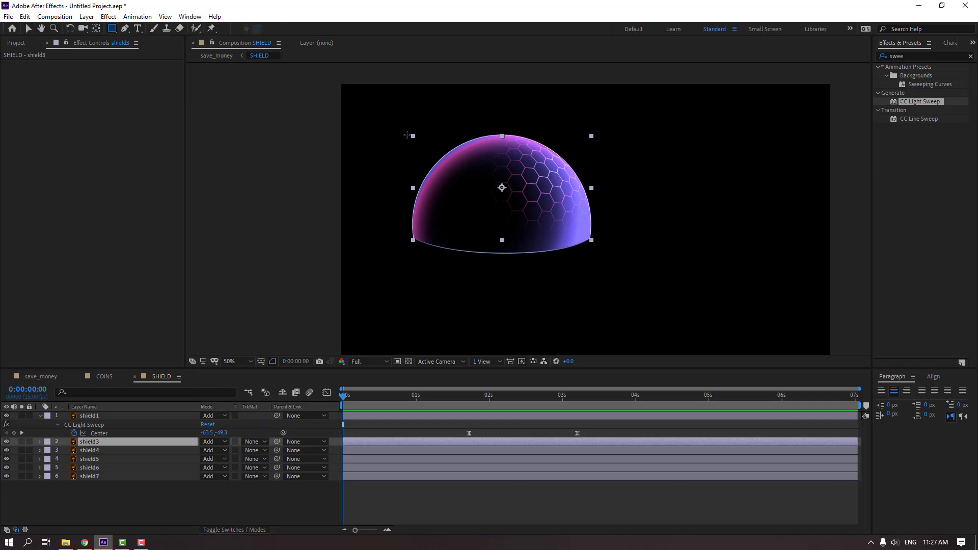
drag(406, 135, 609, 264)
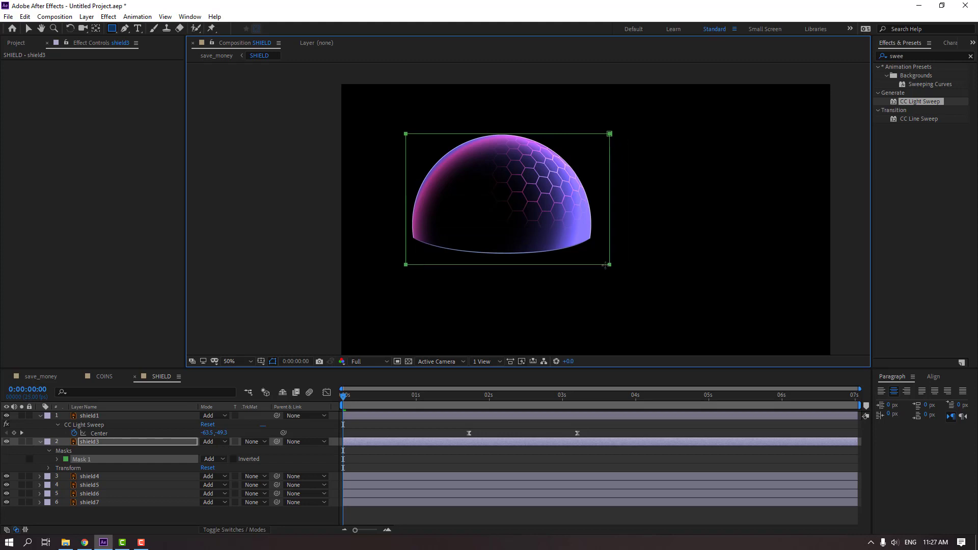
click(57, 459)
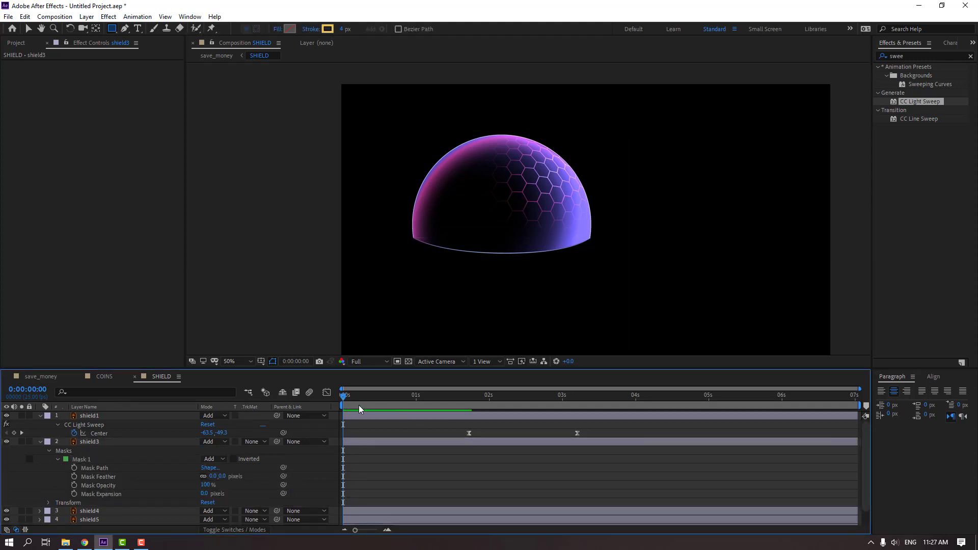
Step: Shift shield3's mask sideways off the dome to its left so the hexagon pattern is hidden
click(81, 460)
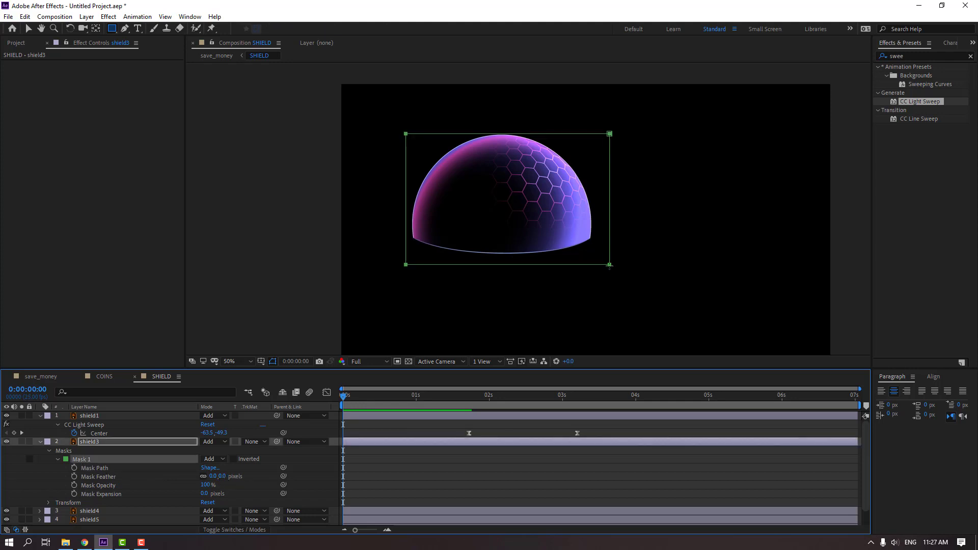
key(v)
drag(609, 265, 411, 269)
click(372, 396)
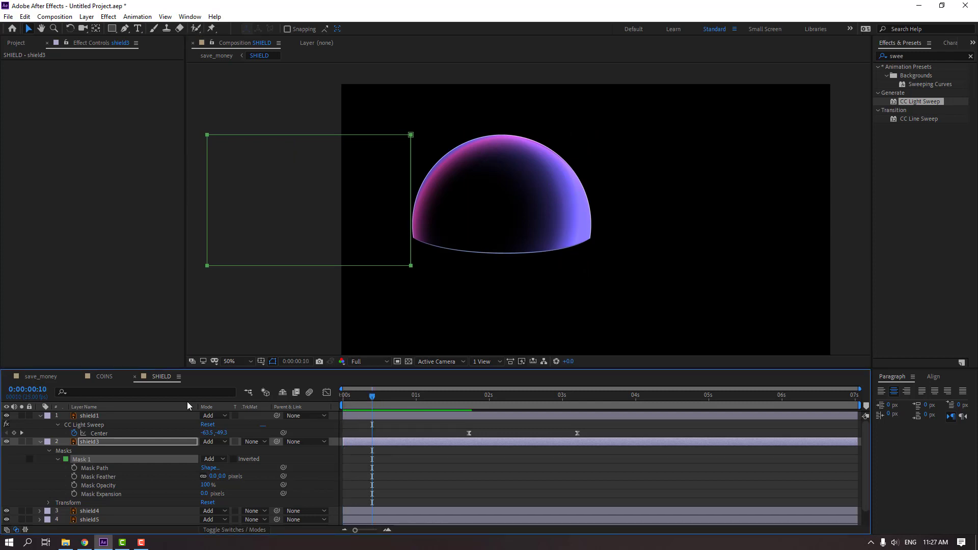
Step: Find the shield's appearance at 0:00:02:12 in save_money and set a starting Mask Path keyframe on shield3 at that time
click(26, 374)
drag(373, 400, 524, 389)
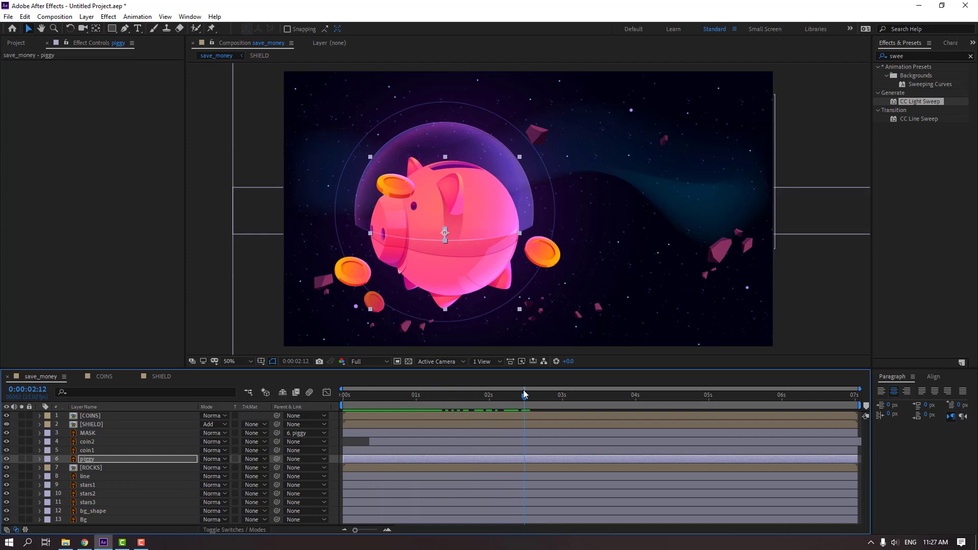
click(162, 375)
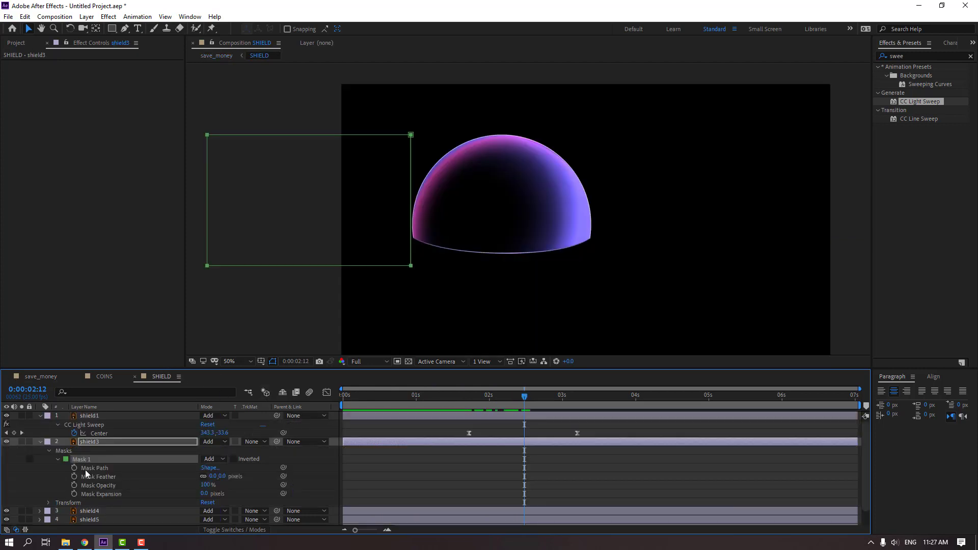
click(75, 468)
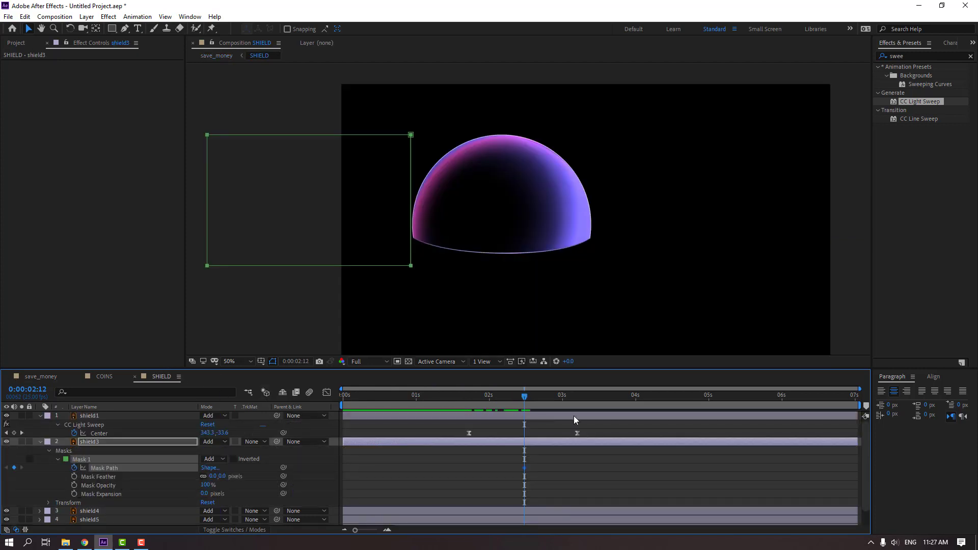
Step: At 0:00:03:19, move shield3's mask back over the whole dome to keyframe the hexagon reveal
drag(565, 395, 619, 397)
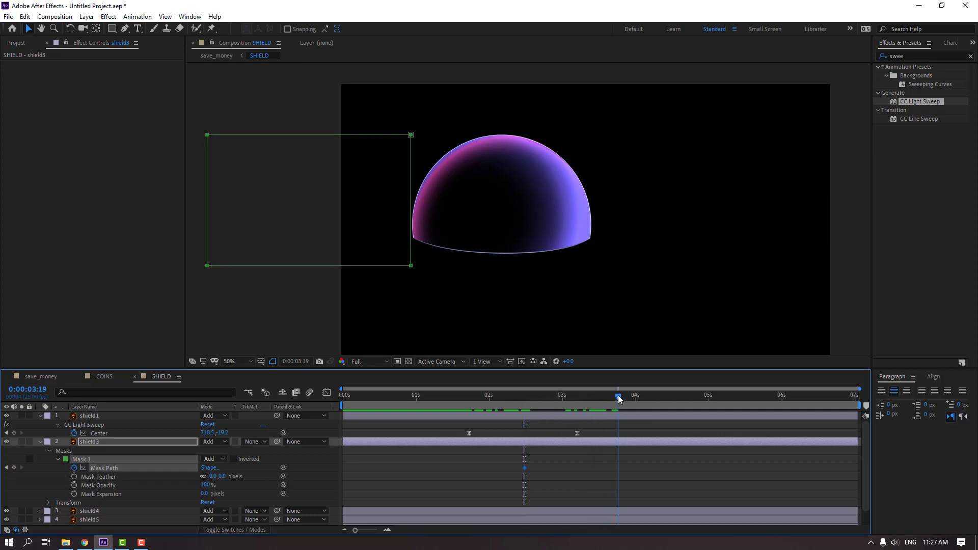
click(410, 267)
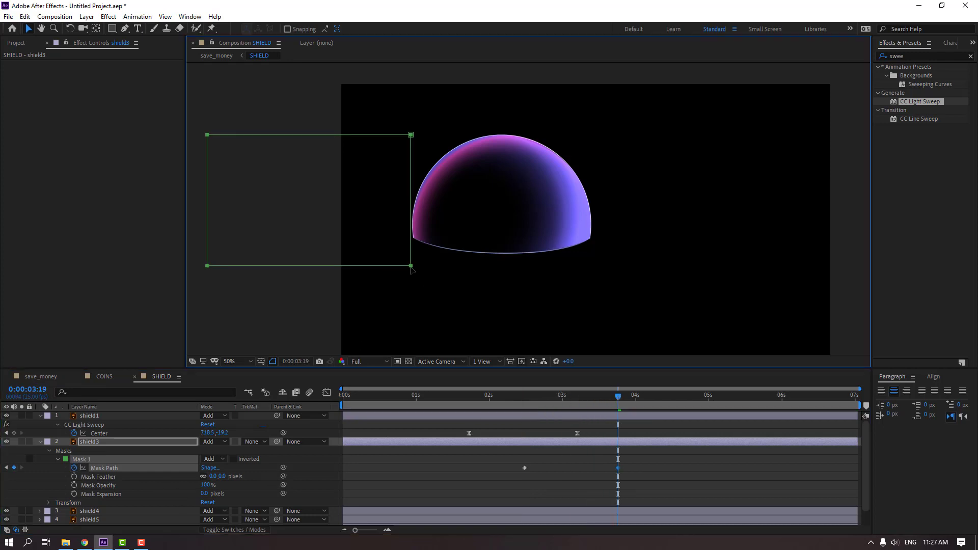
drag(412, 267, 608, 267)
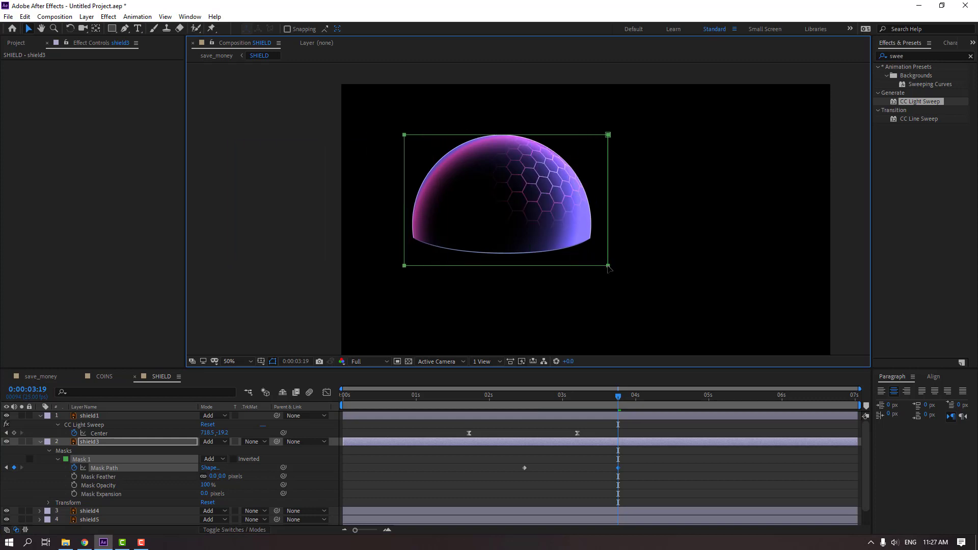
click(687, 473)
Step: Check the reveal at 0:00:03:10, try a Mask Feather of 20 pixels on shield3, raise it to 35 pixels and preview
drag(563, 395, 589, 396)
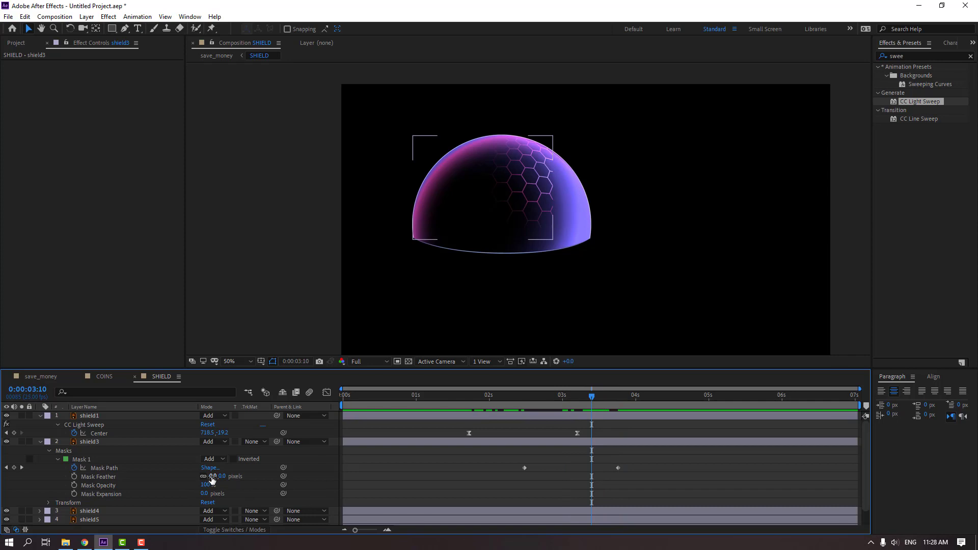
text(20)
key(Return)
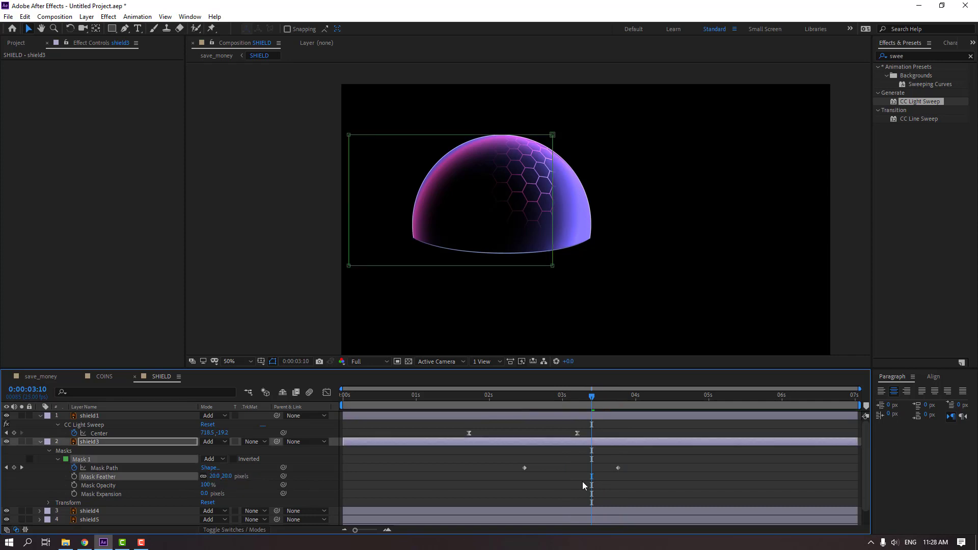
click(497, 490)
click(214, 476)
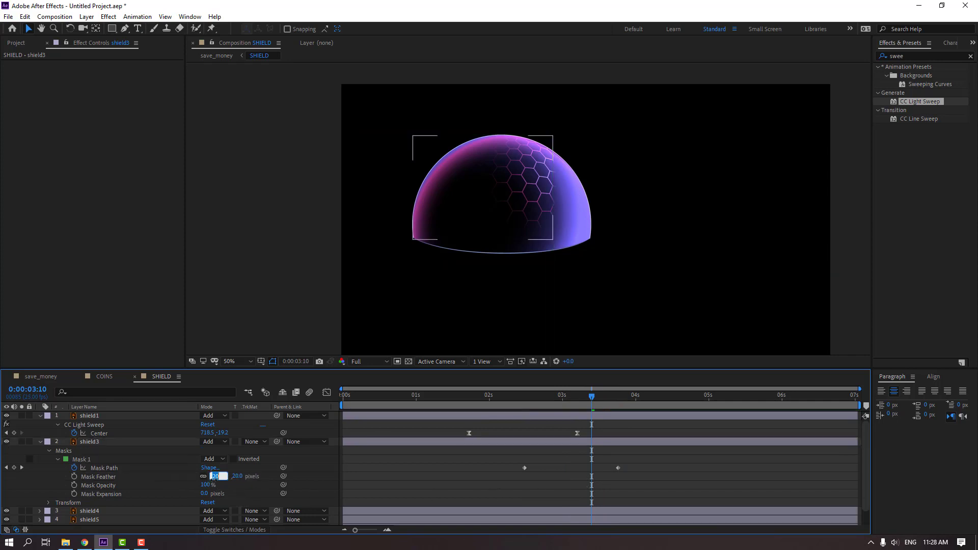
text(35)
key(Return)
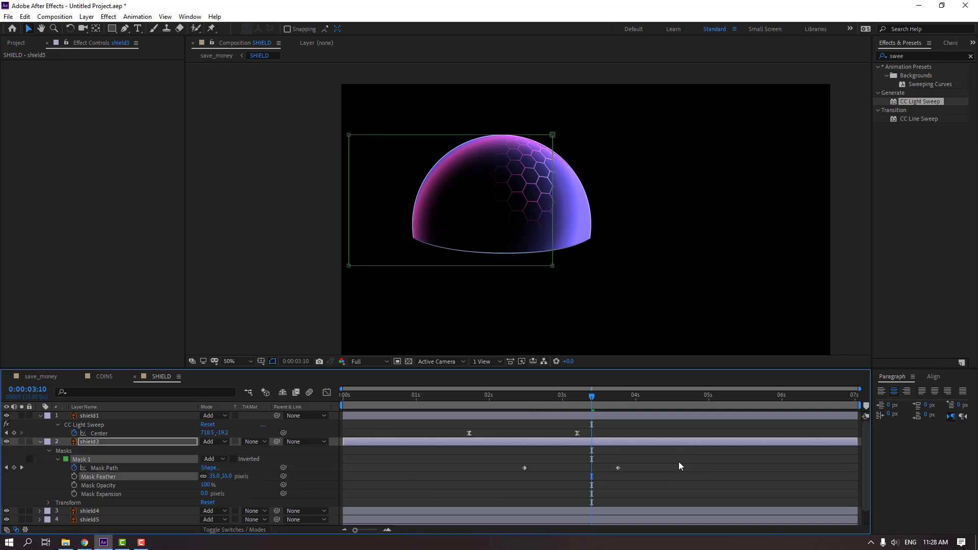
click(679, 463)
key(space)
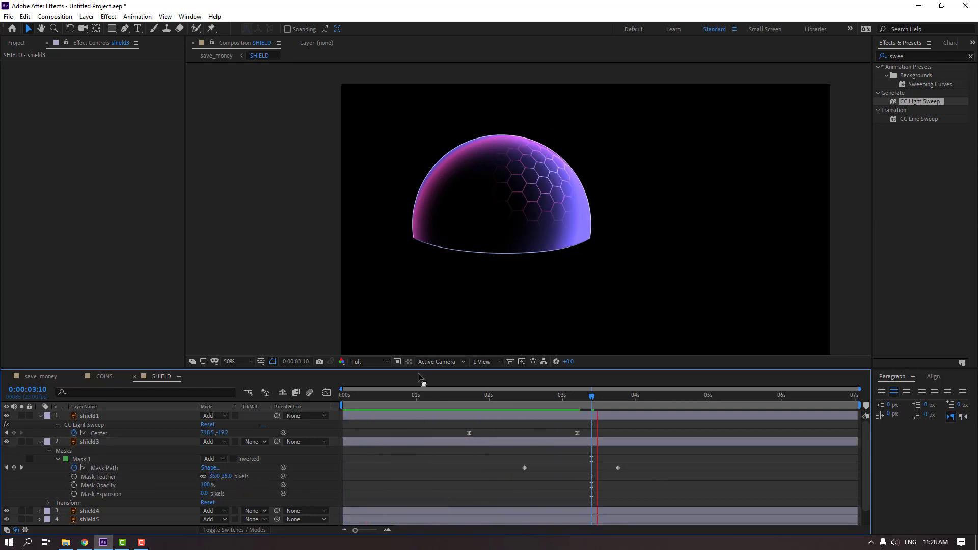
Step: Apply Easy Ease to both of shield3's Mask Path keyframes
drag(640, 460, 518, 475)
right_click(524, 467)
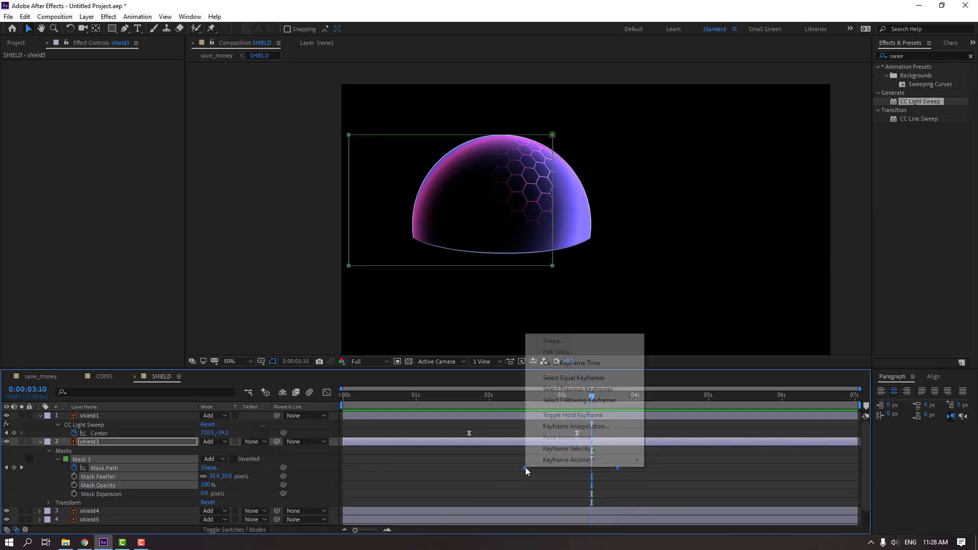
mouse_move(637, 460)
click(672, 392)
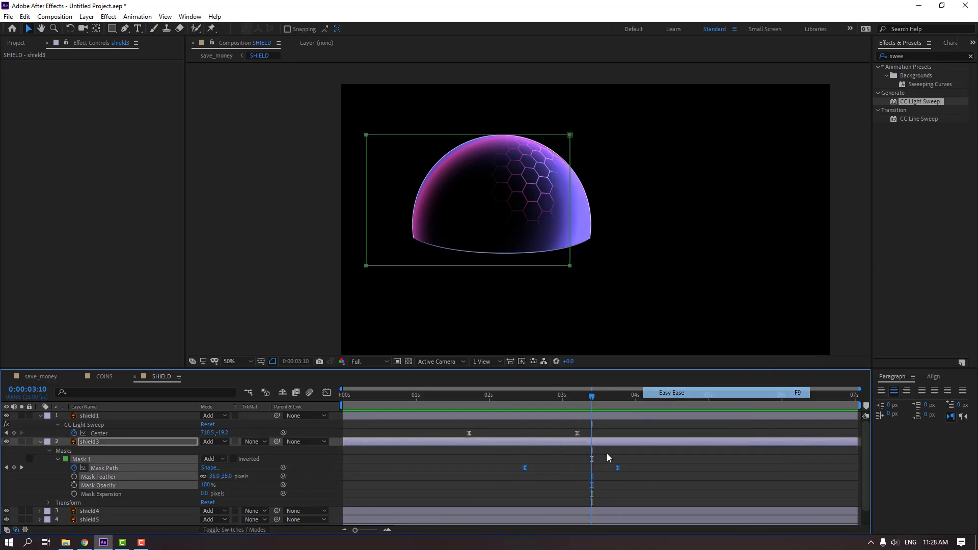
Step: Move shield3's first Mask Path keyframe earlier to about 1.8 seconds, near the light sweep's start, and preview the reveal
mouse_move(483, 470)
mouse_down()
mouse_move(538, 476)
mouse_move(472, 467)
mouse_up()
click(522, 490)
key(space)
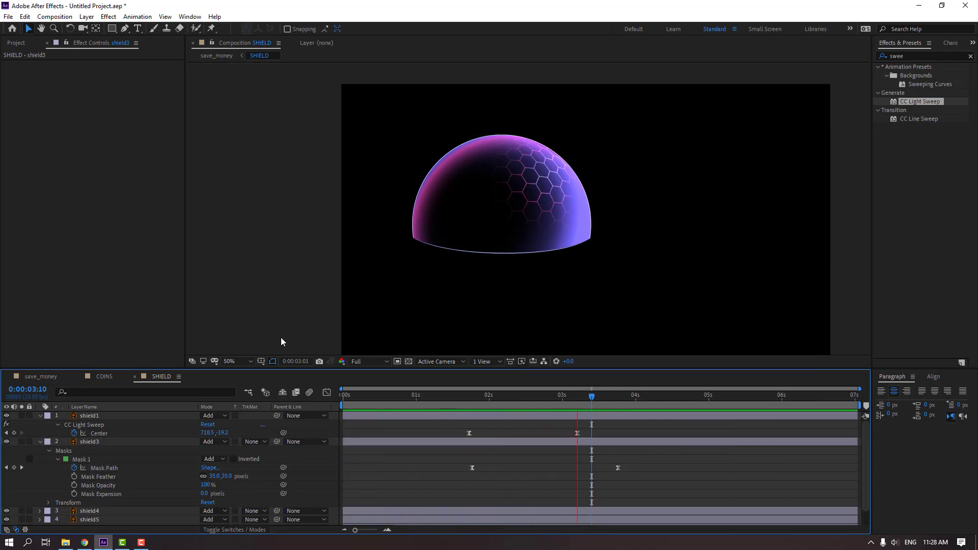
Step: Shift both of shield3's Mask Path keyframes earlier so the reveal starts at about 0.9 seconds, and preview it in save_money
click(36, 376)
drag(438, 390, 486, 397)
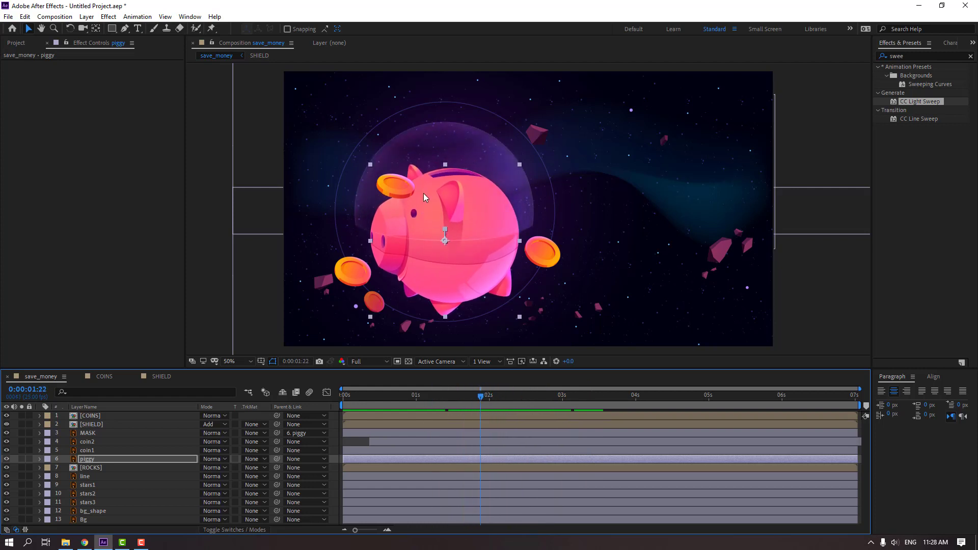
click(159, 376)
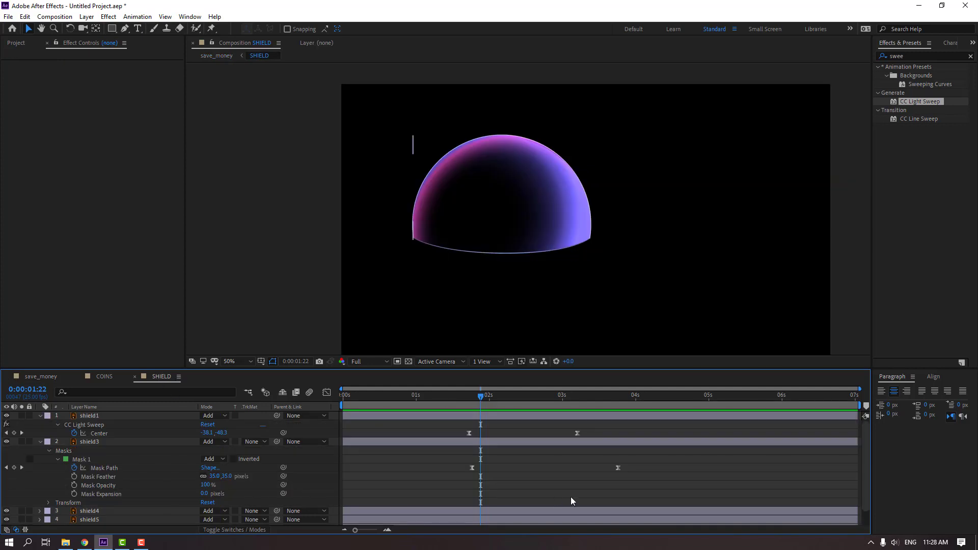
drag(648, 463, 412, 471)
click(32, 375)
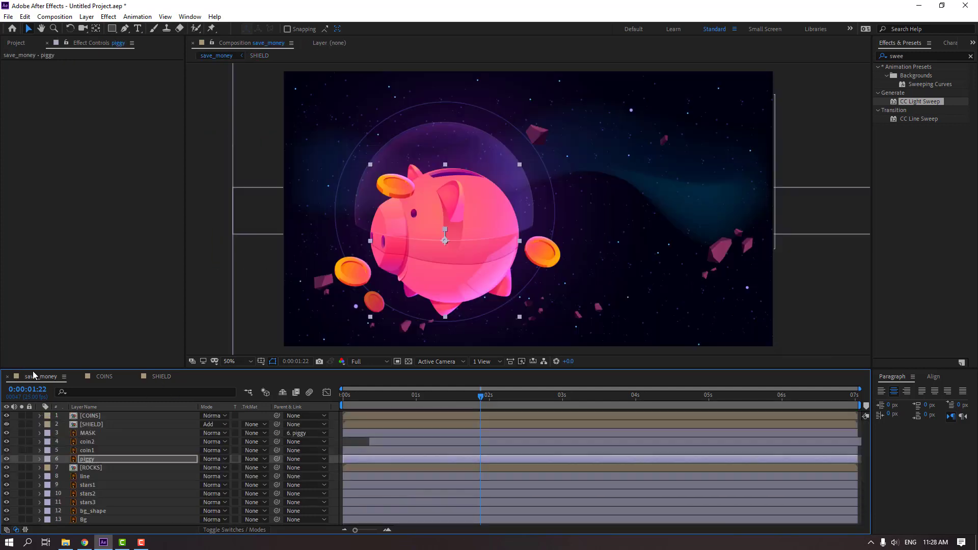
key(space)
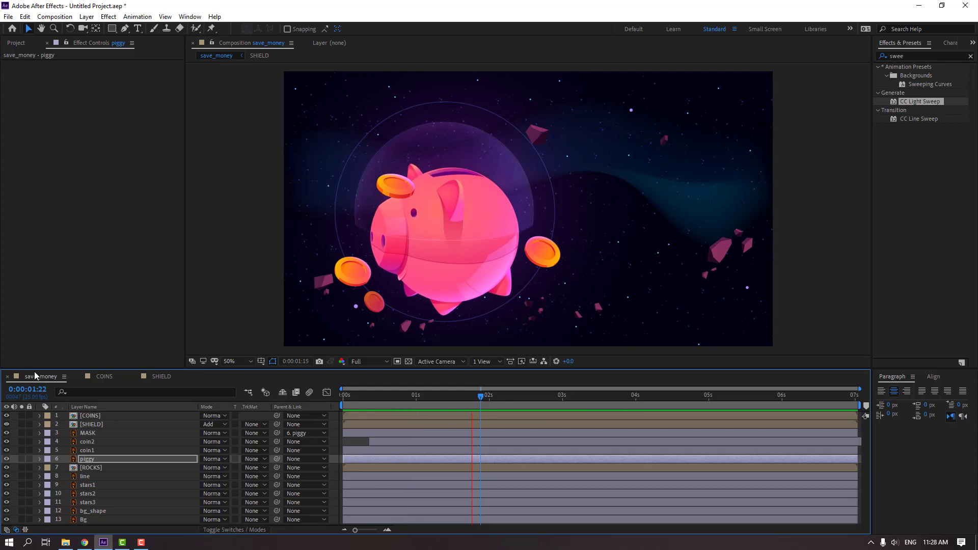
key(space)
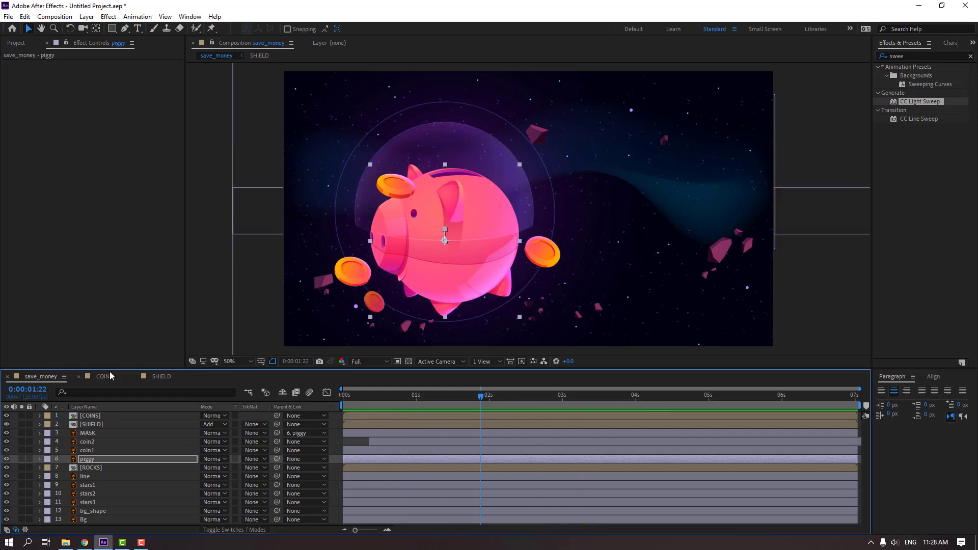
Step: In the SHIELD composition at 0:00:02:13, find the Glow effect and apply it to the shield3 layer
click(160, 375)
drag(488, 397, 527, 398)
click(447, 468)
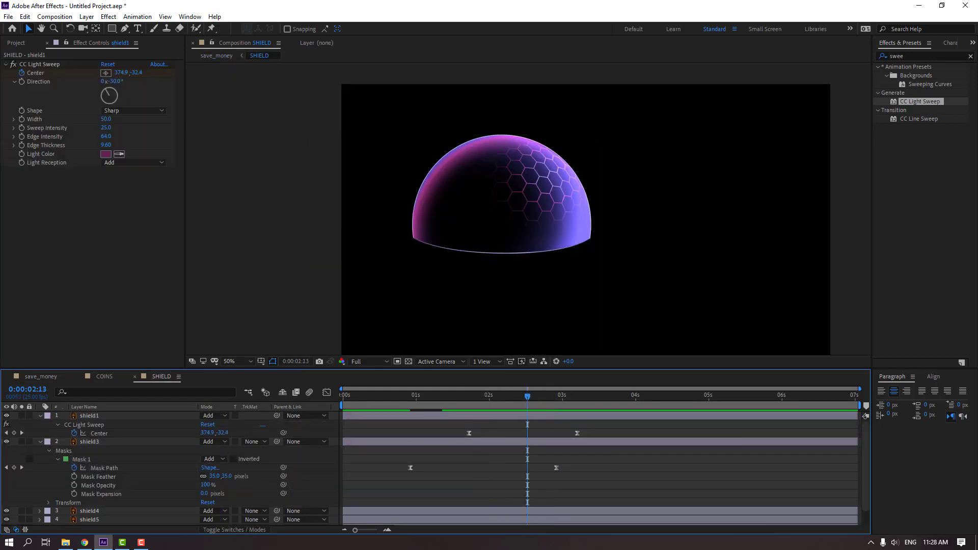
click(96, 442)
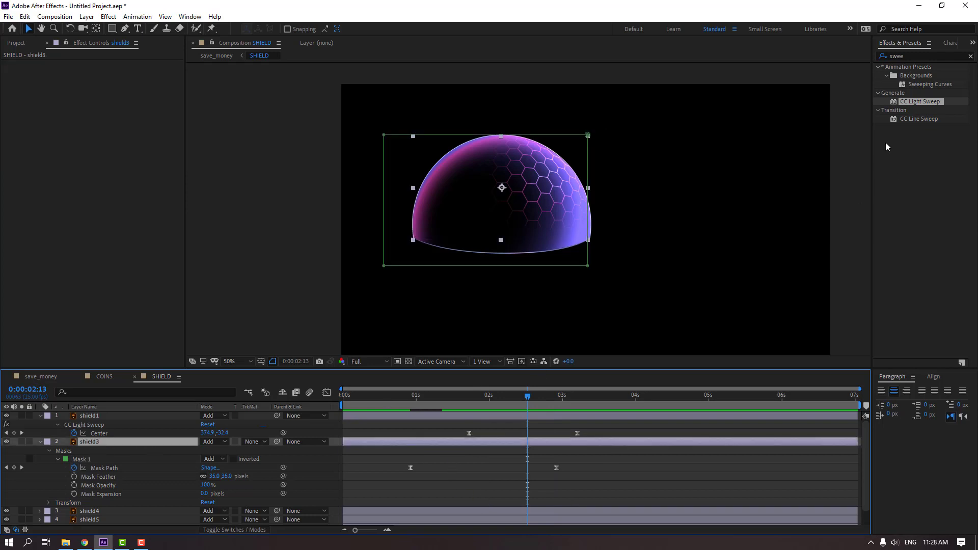
click(914, 55)
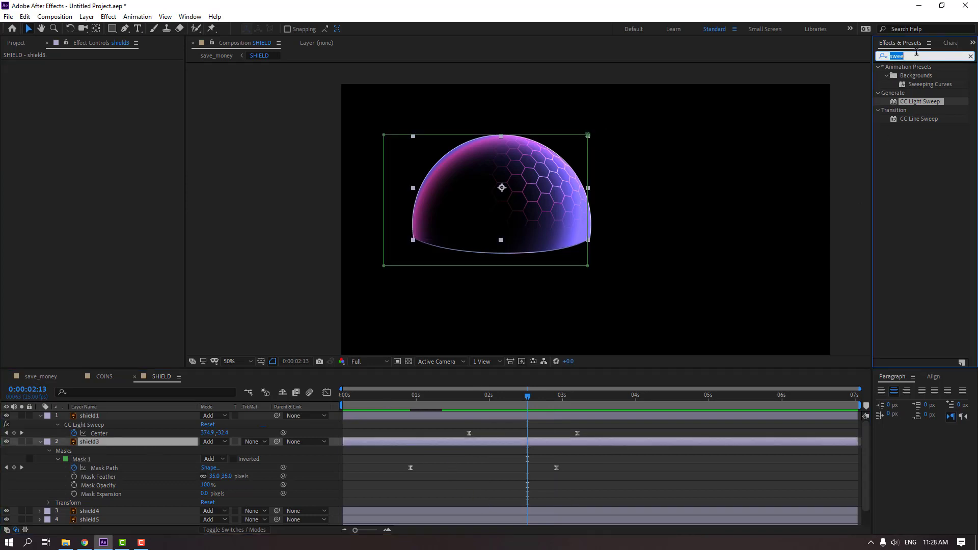
text(glow)
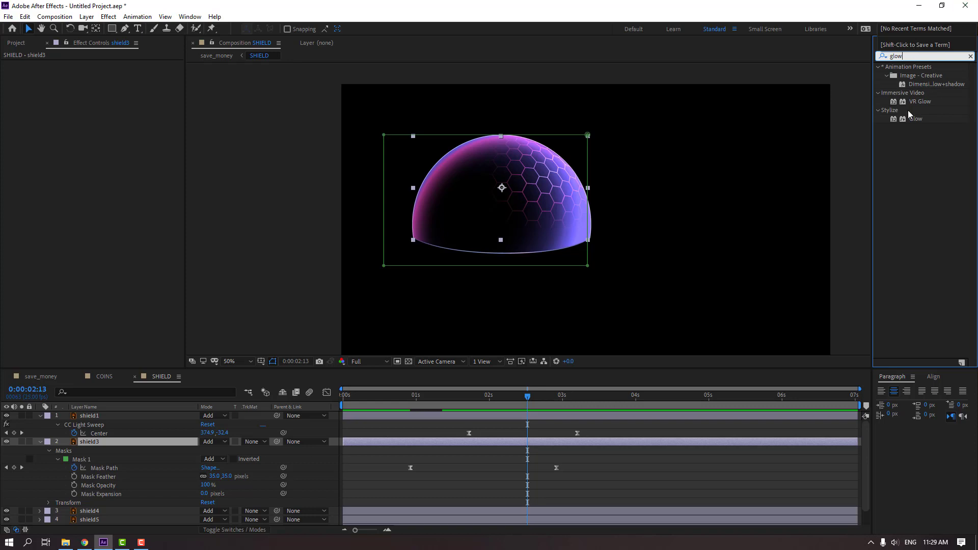
drag(915, 120, 95, 444)
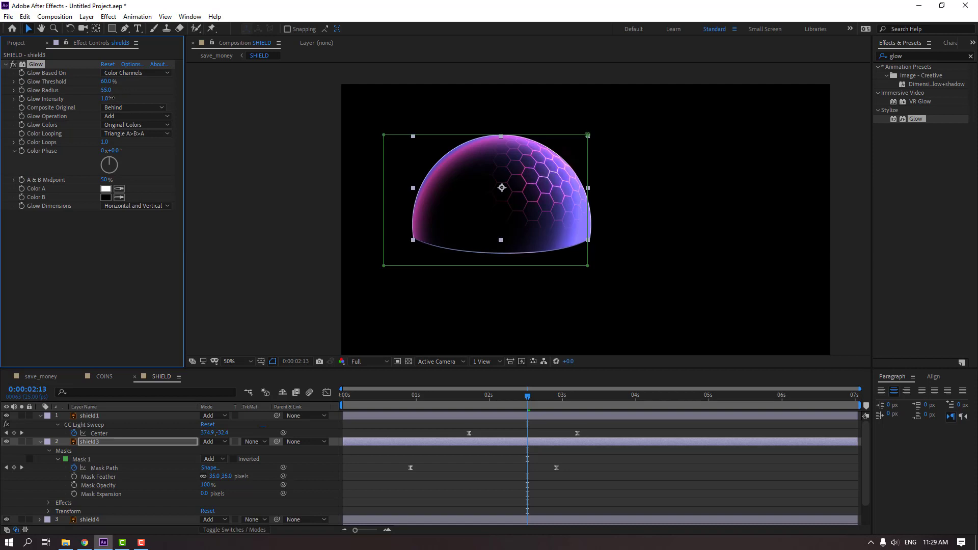
Step: Set shield3's Glow Threshold to 9.4% and Glow Radius to 21, and preview the glowing hexagons
drag(139, 82, 11, 134)
mouse_move(117, 90)
mouse_down()
mouse_move(83, 97)
mouse_move(116, 92)
mouse_up()
key(space)
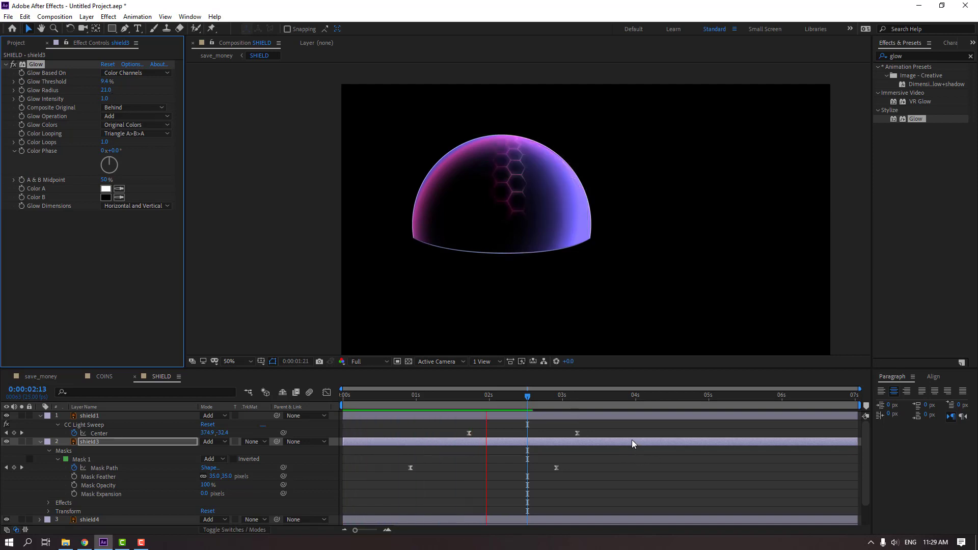
key(space)
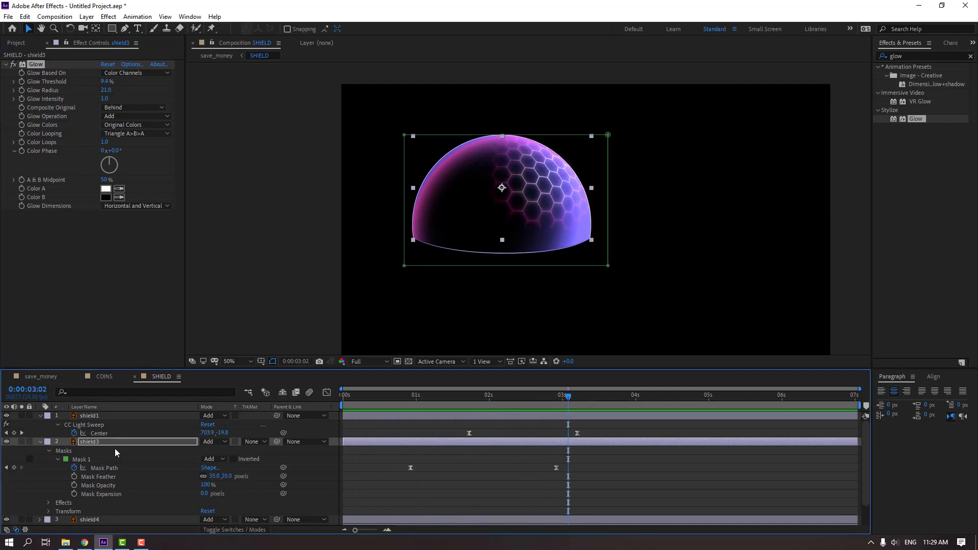
Step: Duplicate shield3 and offset the copy to start at about 1.1 seconds
click(98, 442)
key(ctrl+d)
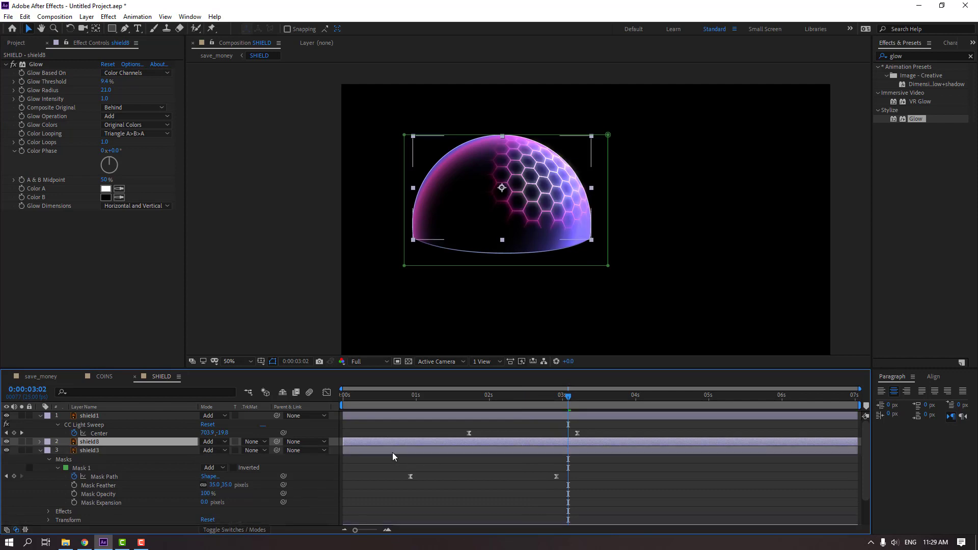
drag(386, 446, 469, 444)
Step: Find the Hue/Saturation effect and apply it to the duplicated hexagon layer, shield8
click(904, 56)
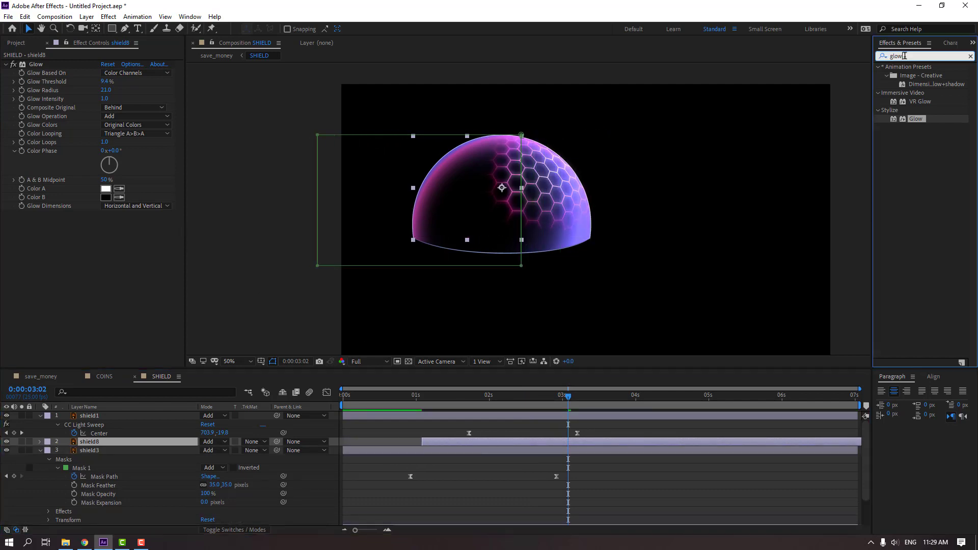
key(BackSpace)
key(BackSpace)
key(BackSpace)
key(BackSpace)
text(hue)
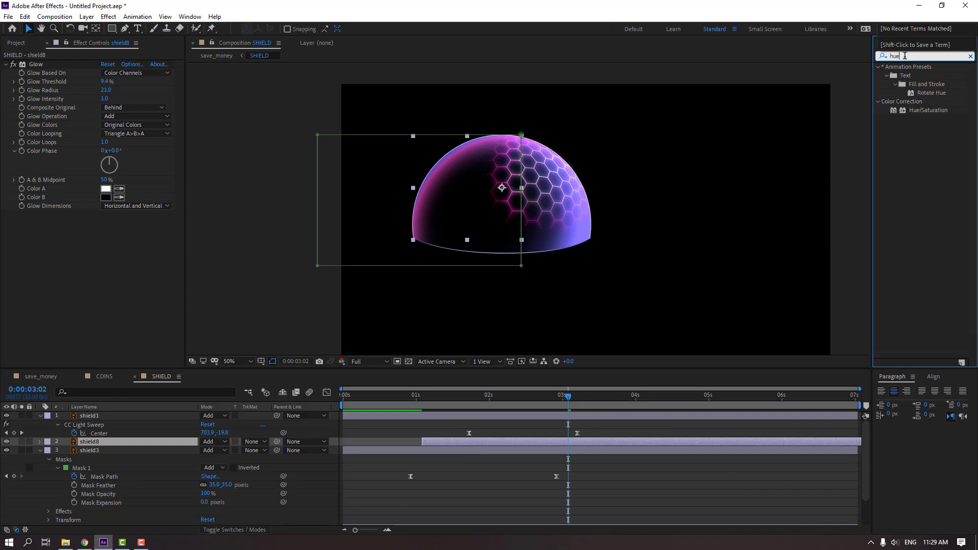
click(927, 113)
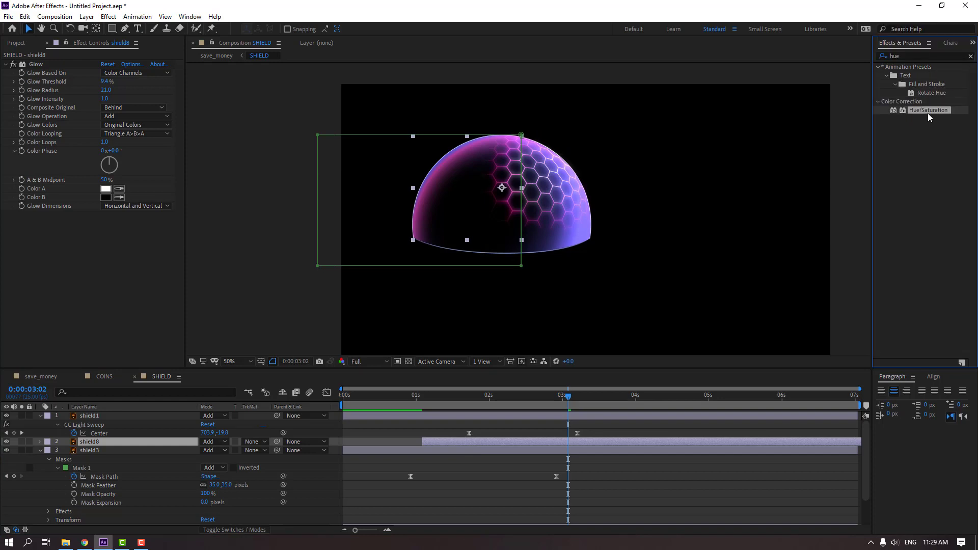
drag(923, 112, 81, 446)
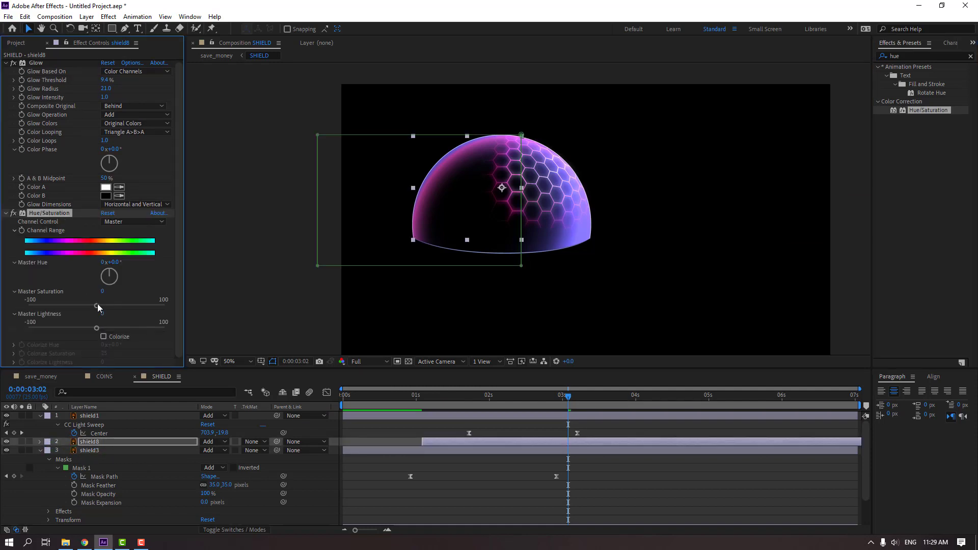
Step: Set shield8's Master Hue to 105° and preview the color-shifted hexagons around 0:00:03:11
drag(159, 262, 215, 263)
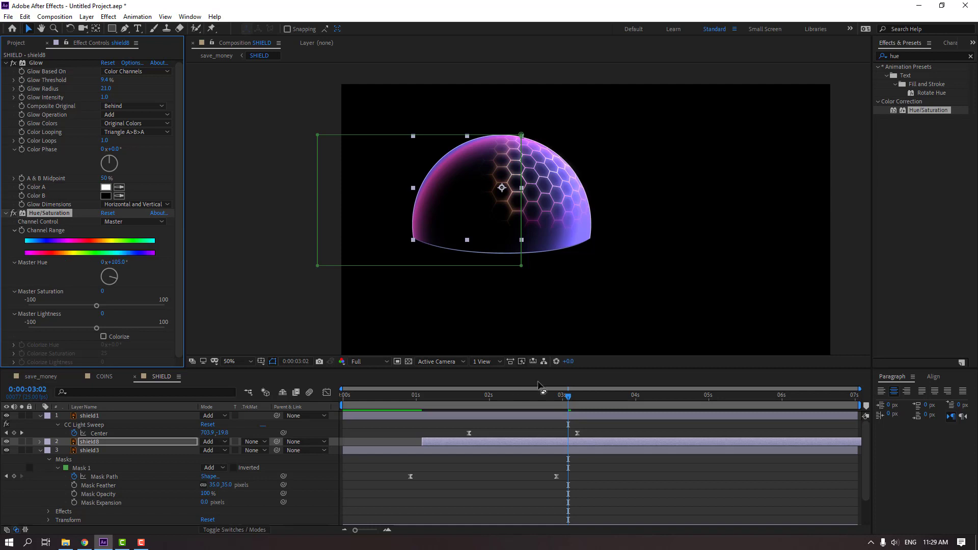
drag(543, 402, 595, 404)
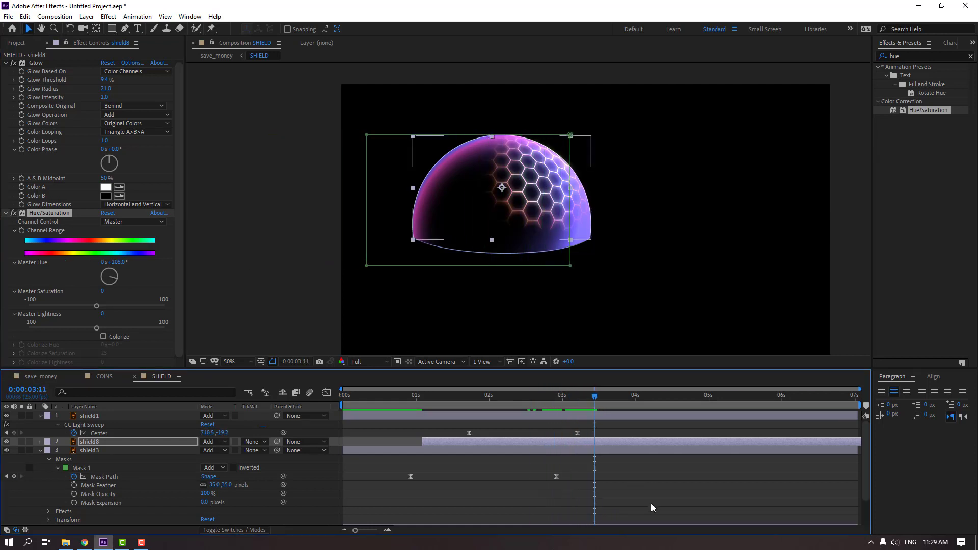
click(653, 500)
key(space)
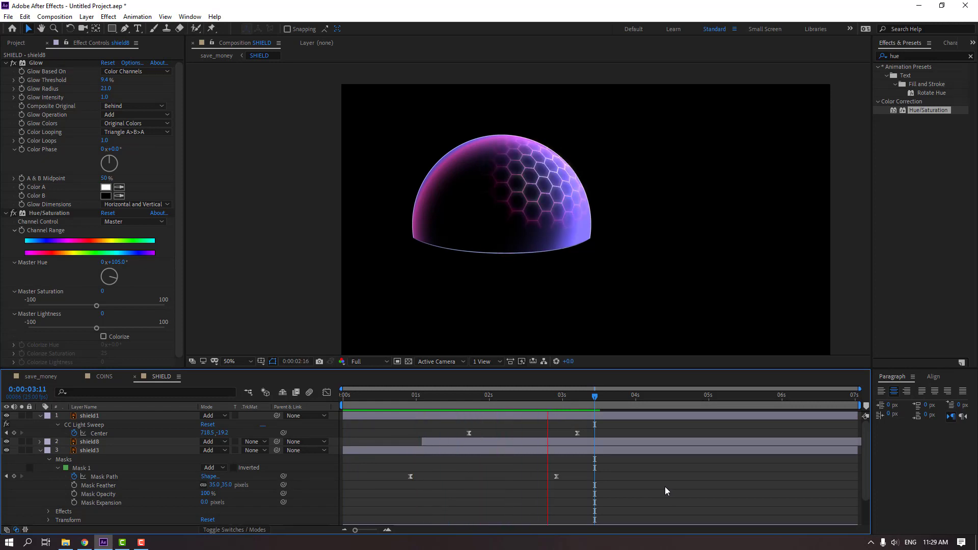
Step: Move shield8 earlier to start at about 0.8 seconds, trim the work area's start to about 1.3 seconds and preview
drag(504, 396, 518, 396)
click(563, 443)
mouse_move(563, 445)
mouse_down()
mouse_move(573, 445)
mouse_move(558, 444)
mouse_up()
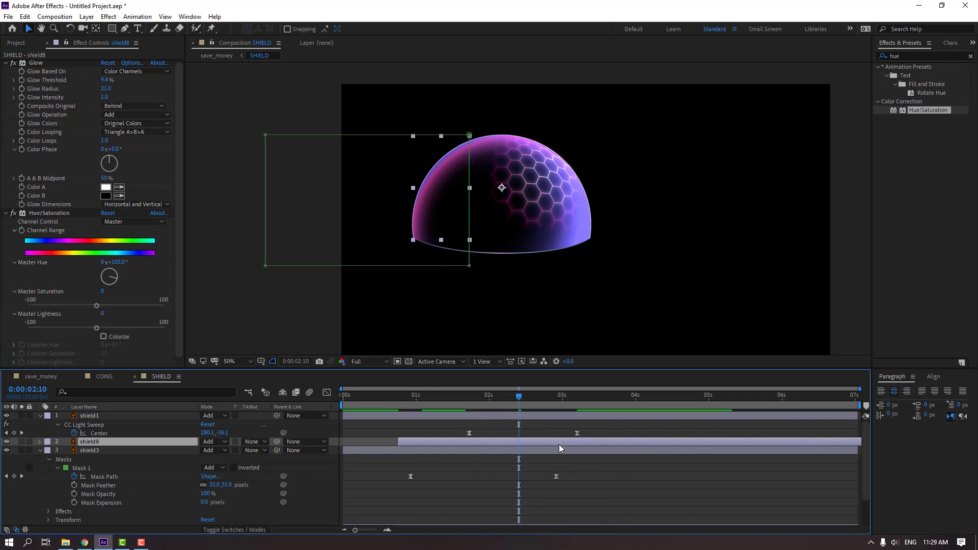
key(space)
drag(341, 405, 438, 405)
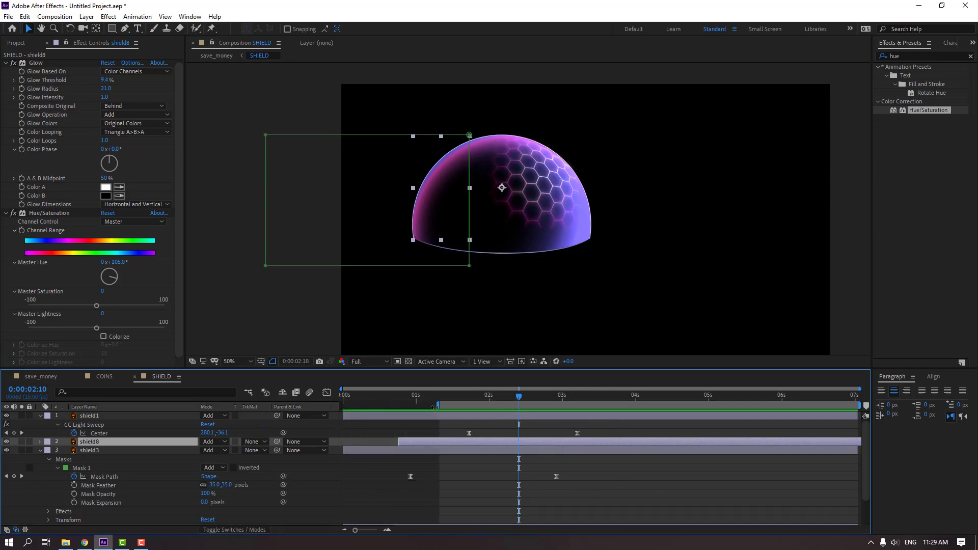
key(space)
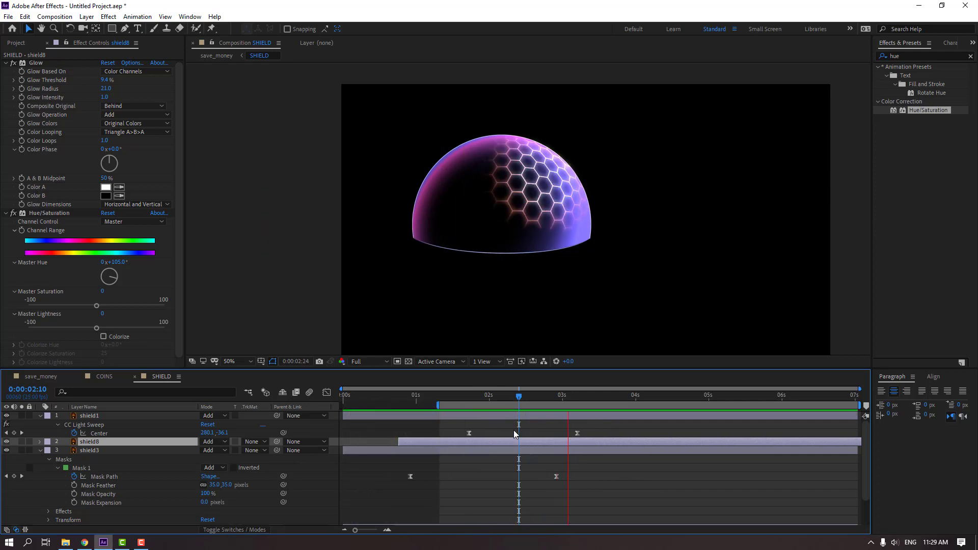
Step: Duplicate shield8, offset the copy to start at about 1.3 seconds and preview the staggered reveal
click(499, 396)
drag(502, 396, 554, 396)
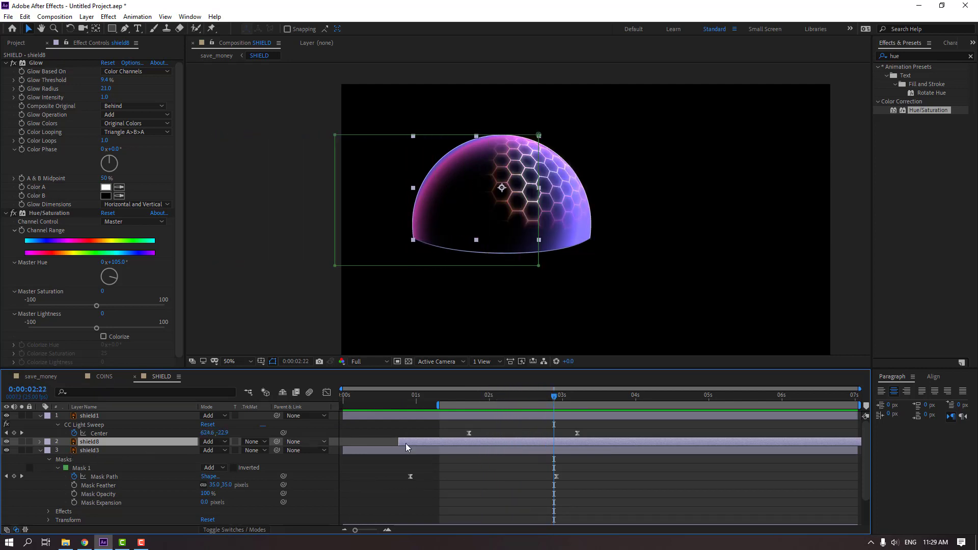
key(ctrl+d)
drag(430, 444, 474, 444)
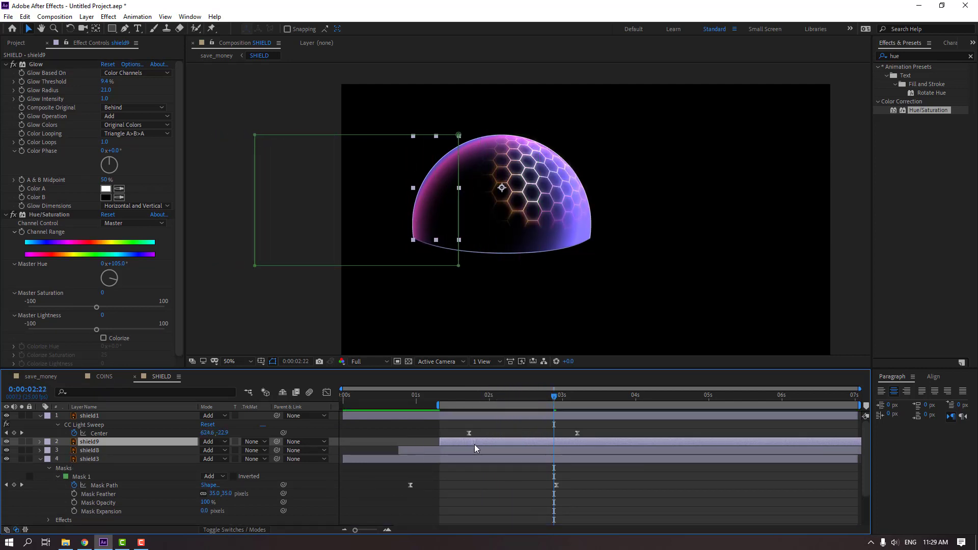
click(454, 396)
key(space)
Step: Enable Colorize on shield9's Hue/Saturation, with Colorize Hue 1x+152°, Colorize Saturation 90 and Colorize Lightness 11
click(111, 350)
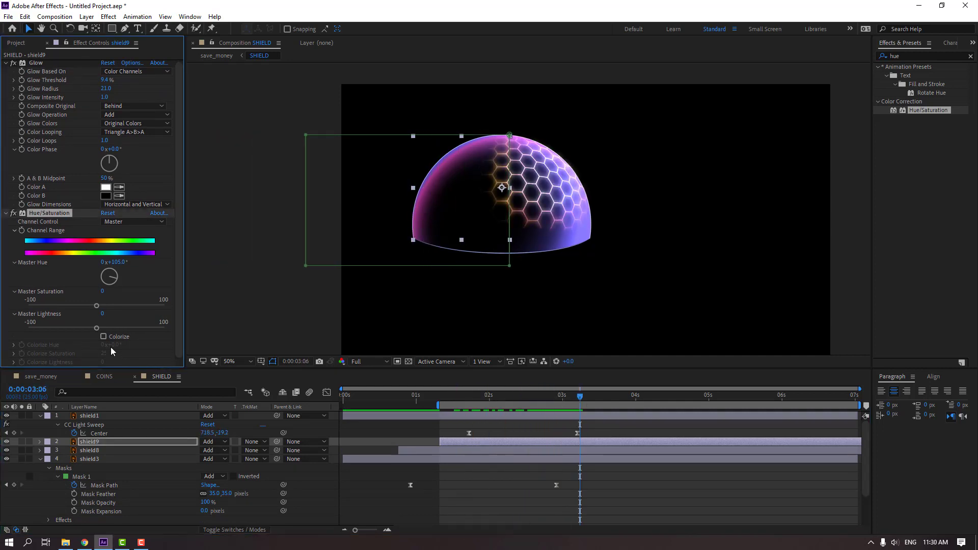
click(104, 336)
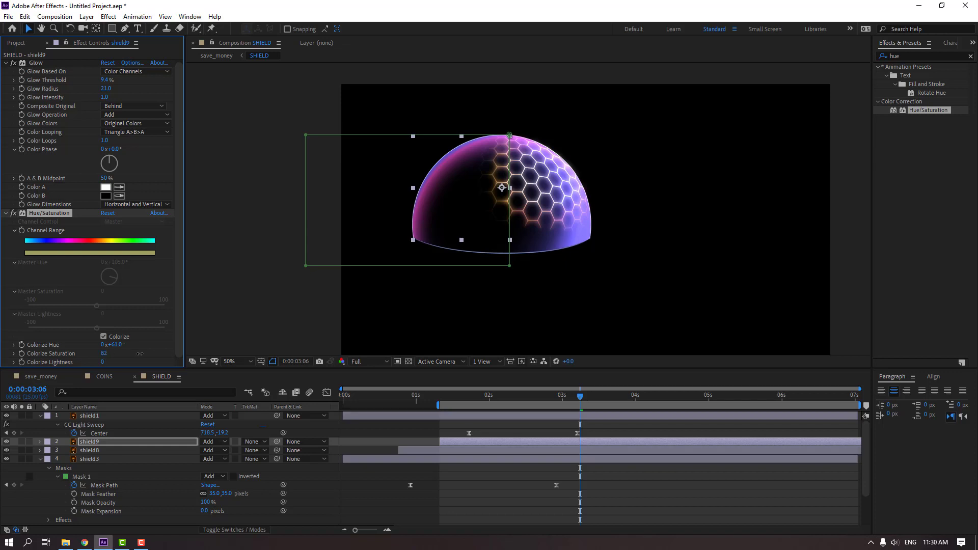
drag(134, 350, 299, 342)
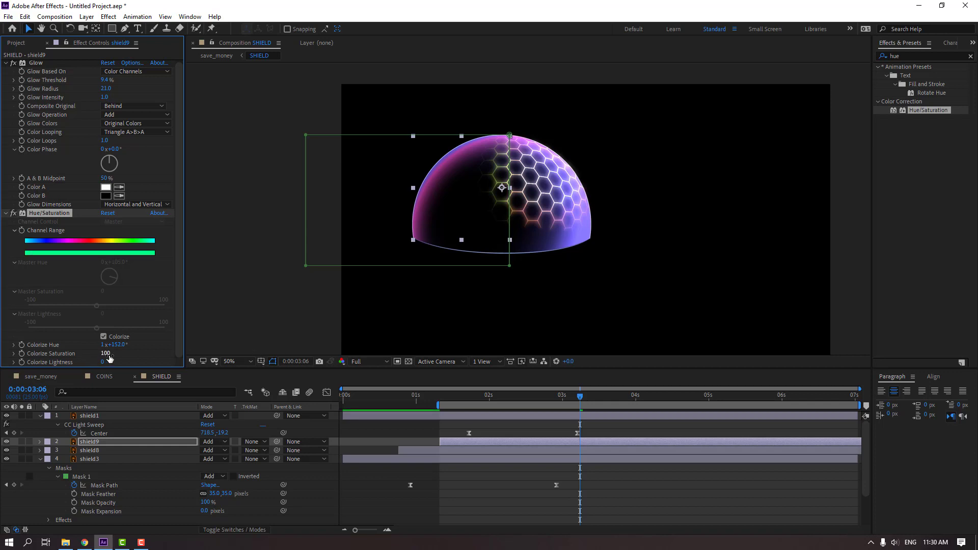
mouse_move(122, 353)
mouse_down()
mouse_move(124, 361)
mouse_move(95, 359)
mouse_move(104, 353)
mouse_up()
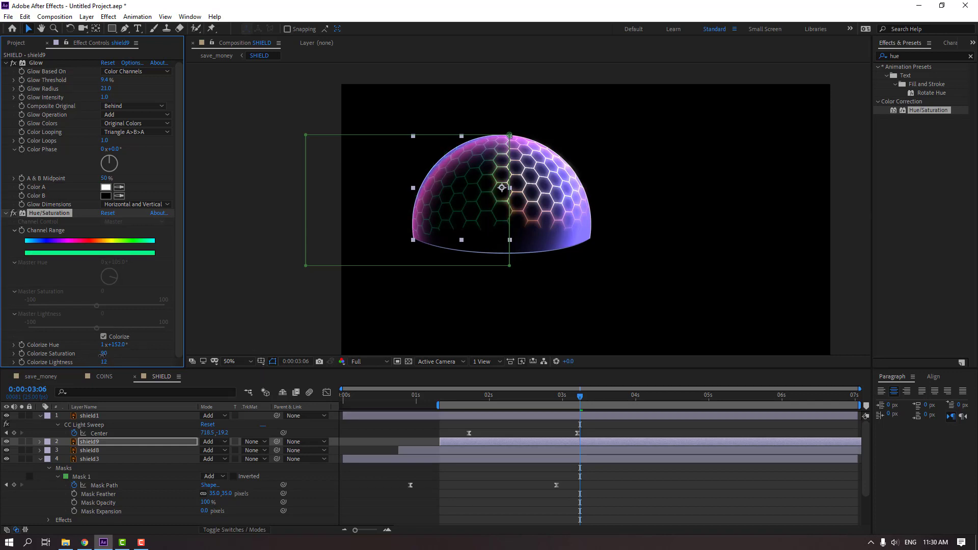
Step: Preview the layered hexagon reveal in SHIELD and in the save_money composition
drag(449, 396, 565, 398)
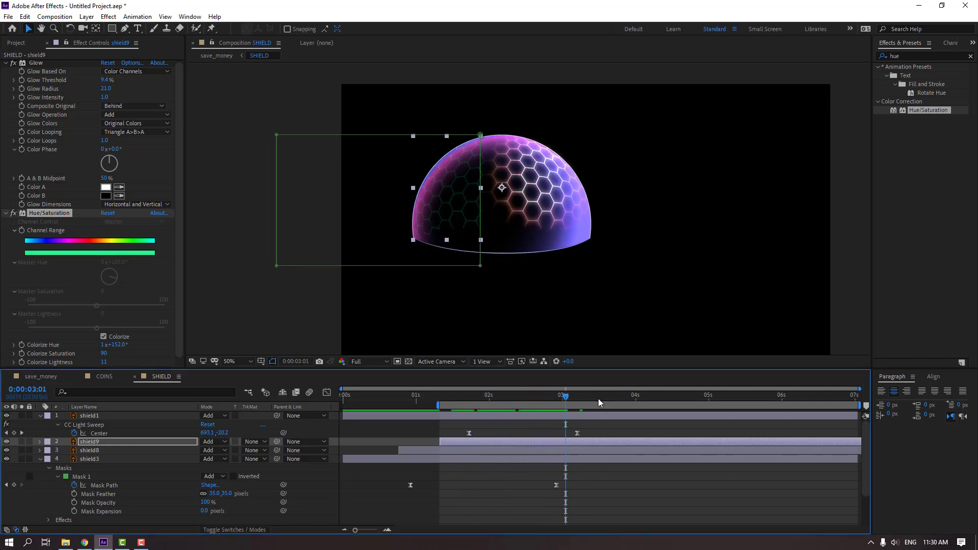
click(621, 426)
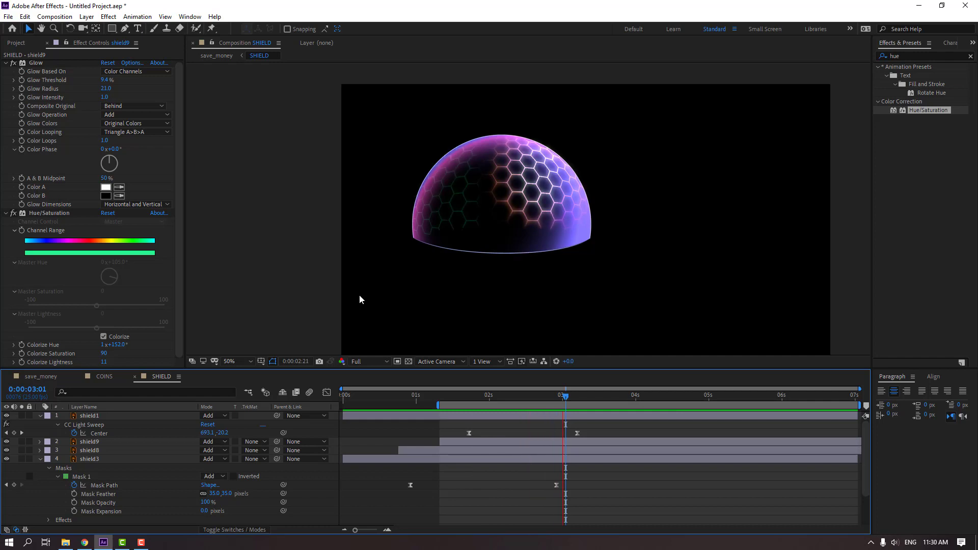
key(space)
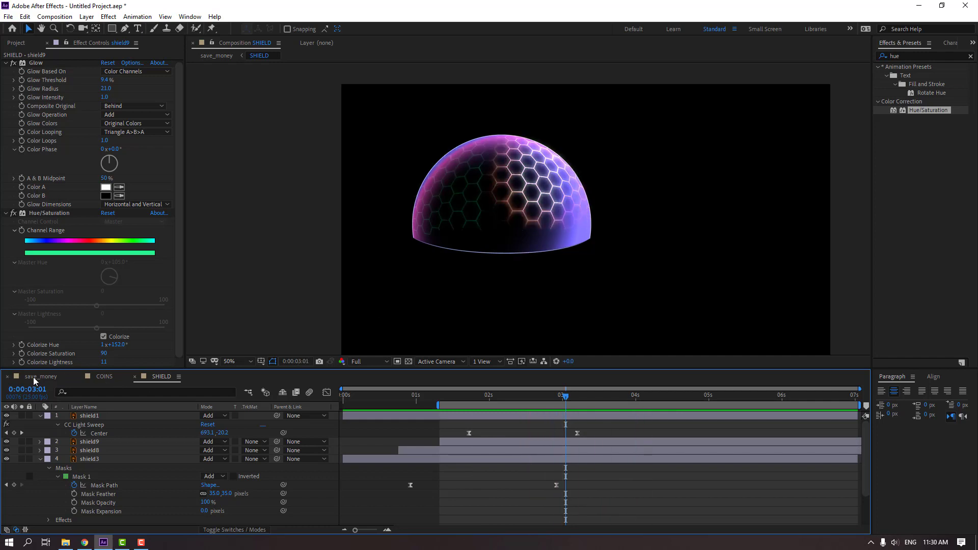
click(32, 377)
key(space)
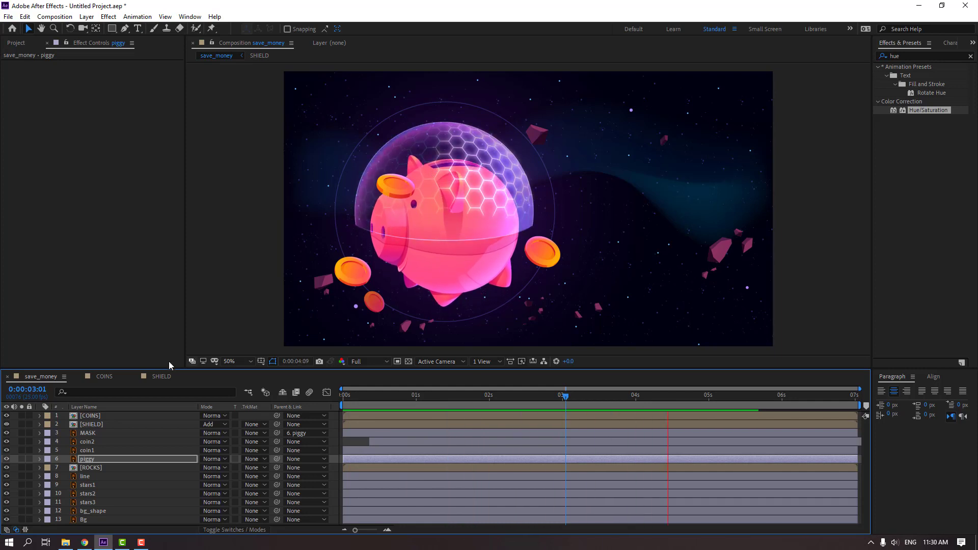
Step: In SHIELD, collapse shield3's properties, duplicate shield9 and offset the copy to start at about 1.8 seconds
click(159, 376)
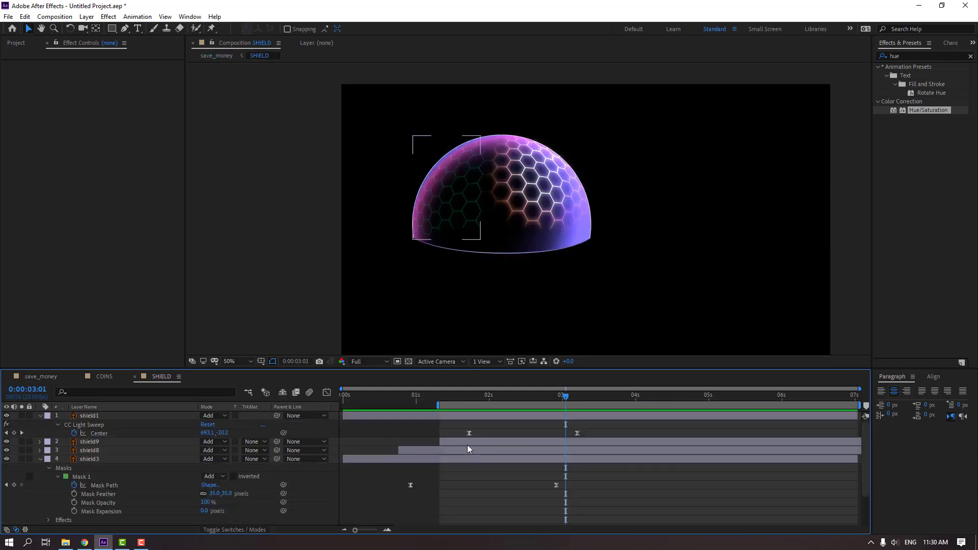
click(40, 459)
click(95, 445)
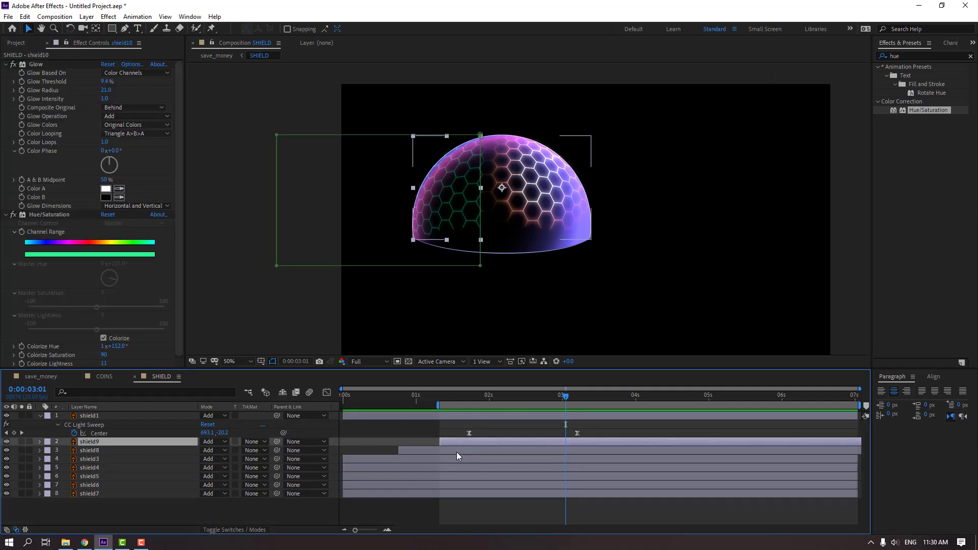
key(ctrl+d)
drag(473, 442, 508, 441)
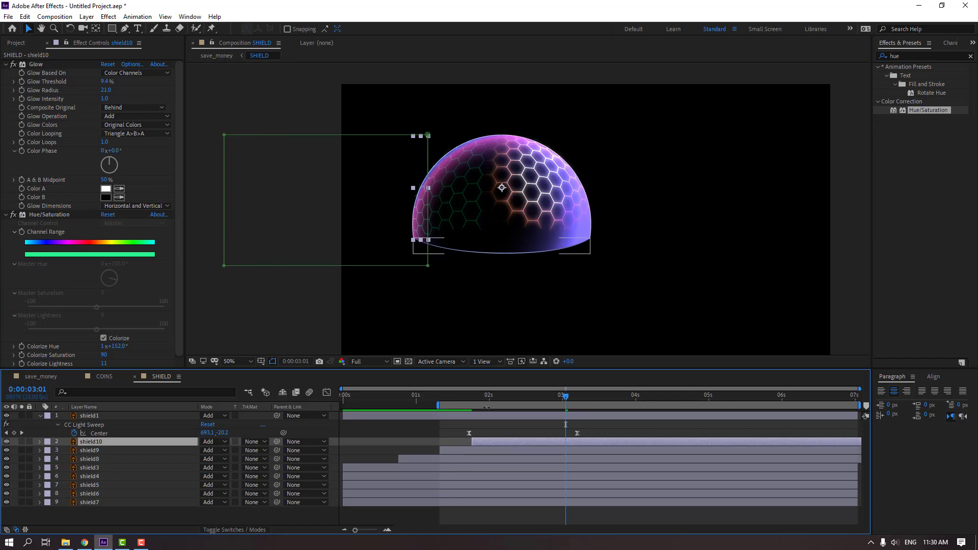
Step: Shift the shield10 layer slightly later, set its Colorize Hue to 2x+260°, and adjust its Colorize Saturation
drag(484, 398, 597, 400)
drag(529, 443, 533, 443)
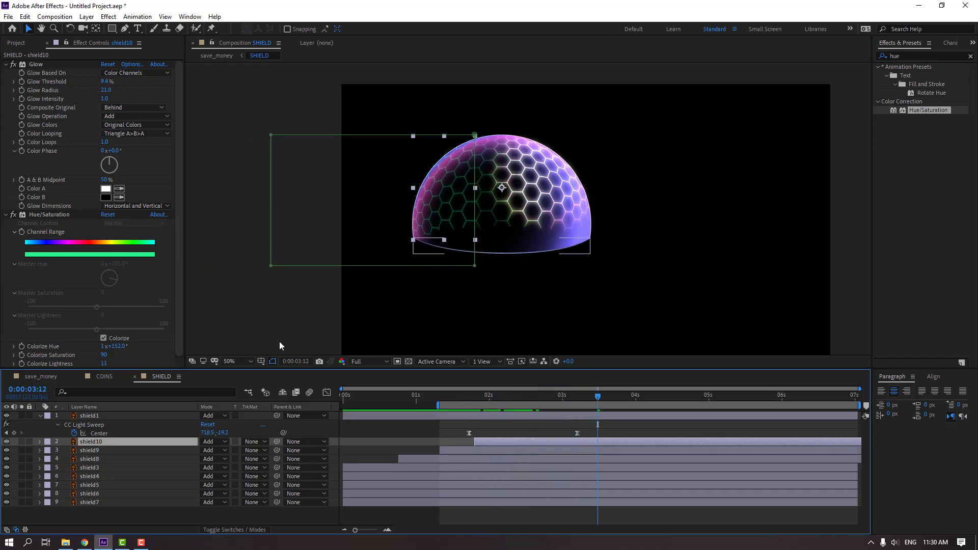
drag(119, 346, 163, 341)
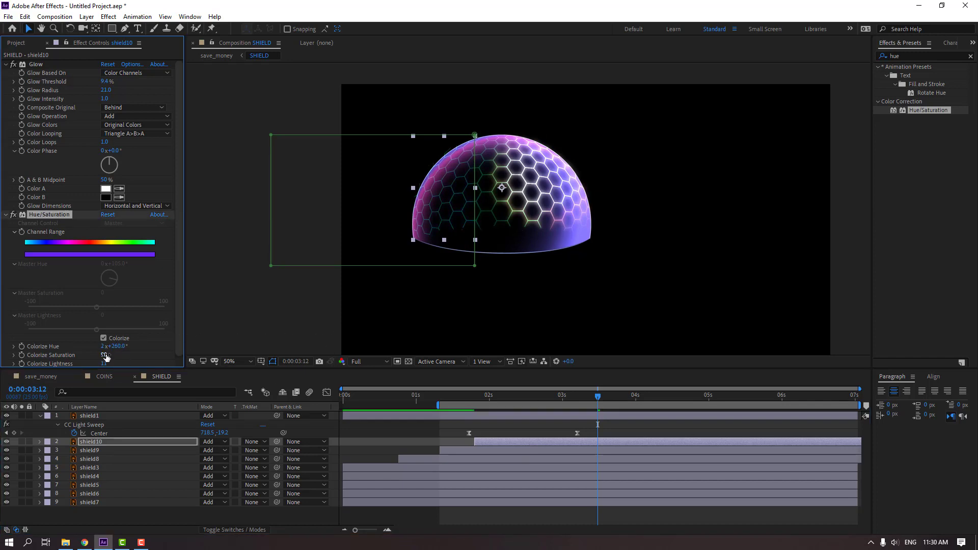
mouse_move(106, 357)
mouse_down()
mouse_move(121, 354)
mouse_move(105, 363)
mouse_move(117, 362)
mouse_up()
drag(460, 399, 644, 397)
Step: Duplicate shield9, place the copy above shield10, and shift it to start at about 2.3 seconds
click(89, 451)
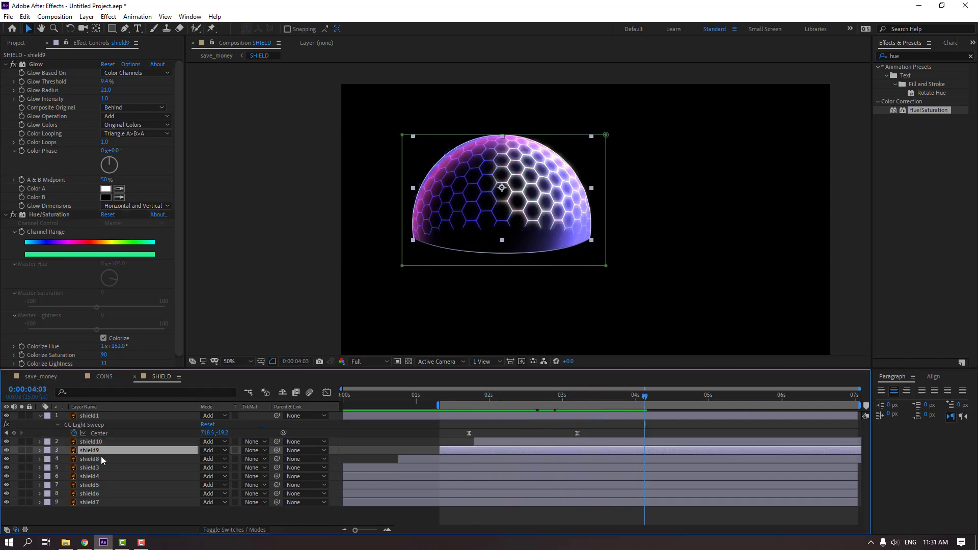
key(ctrl+d)
drag(100, 449, 107, 438)
drag(499, 441, 568, 441)
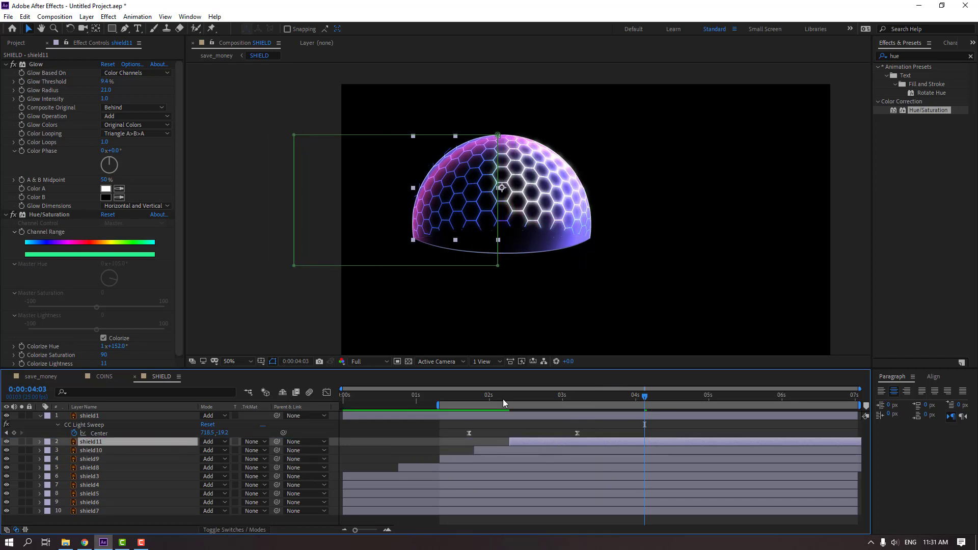
drag(503, 398, 626, 405)
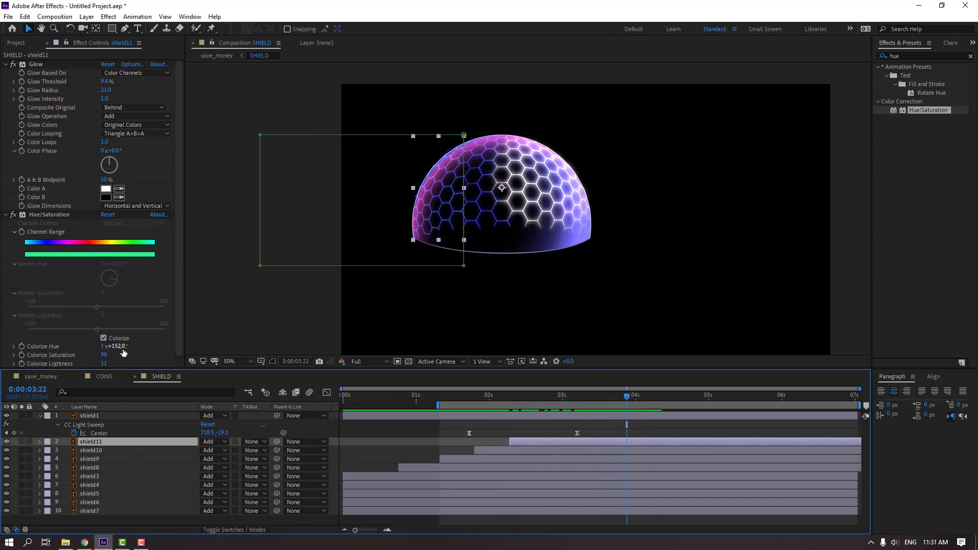
Step: Recolour shield11 with Colorize Hue 4x+329°, Colorize Saturation 100 and Colorize Lightness 20, and check the sweep
drag(123, 348, 194, 340)
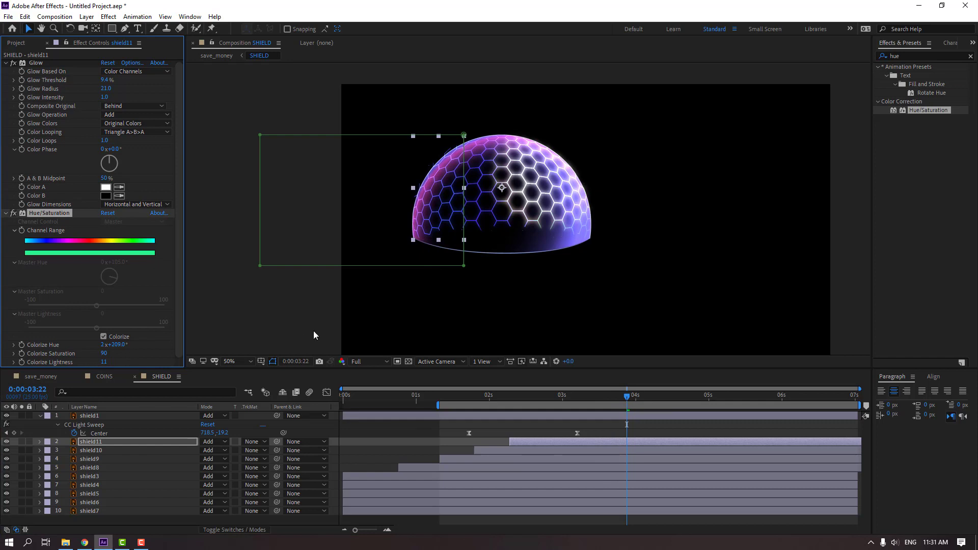
drag(108, 363, 175, 345)
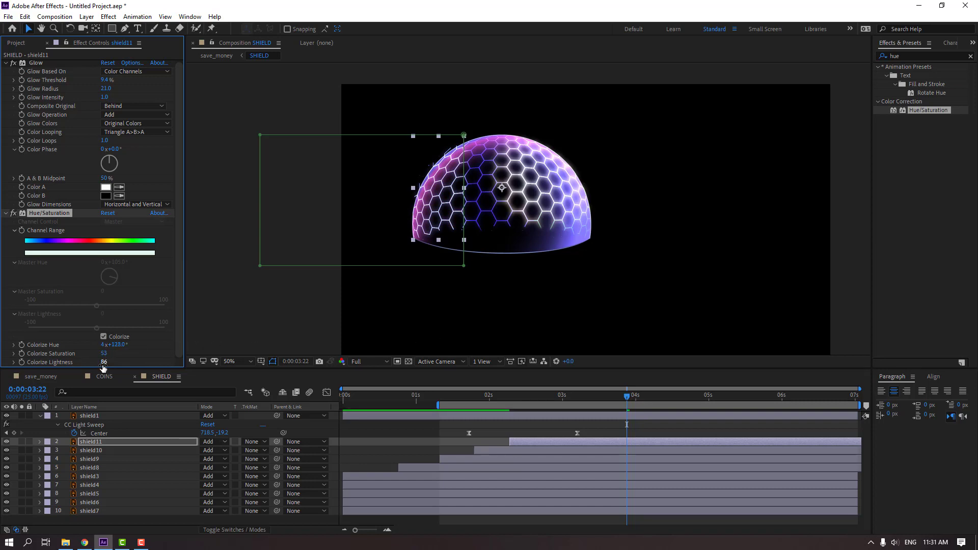
drag(103, 365, 60, 357)
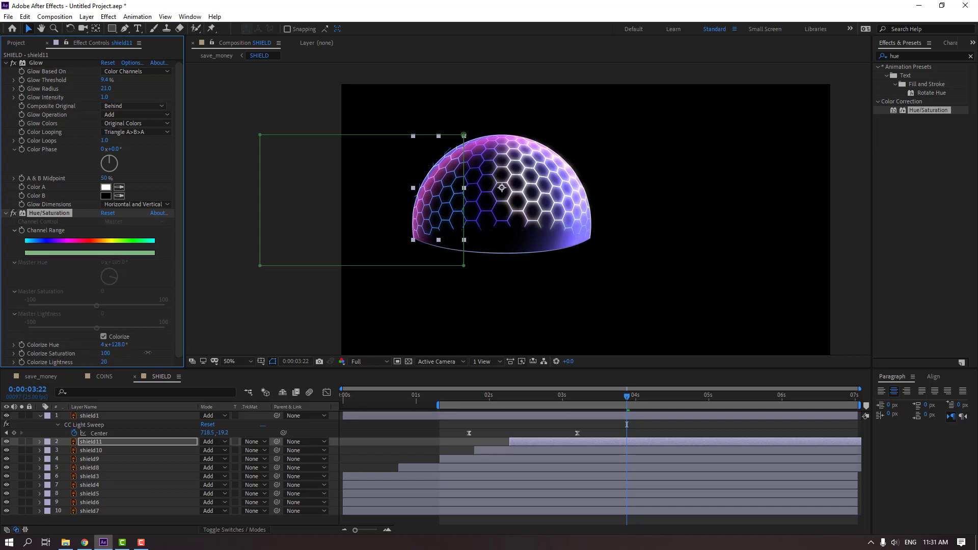
drag(122, 352, 161, 345)
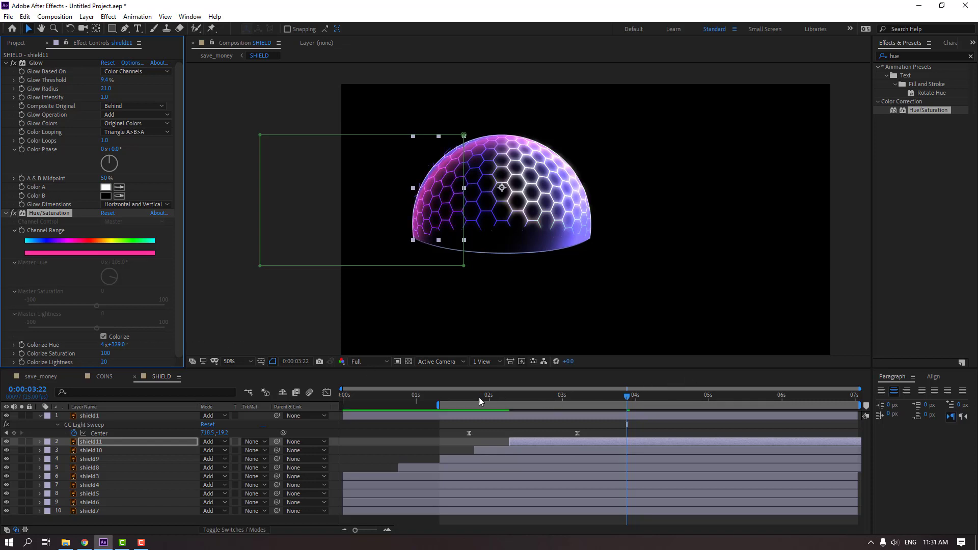
drag(478, 401, 664, 402)
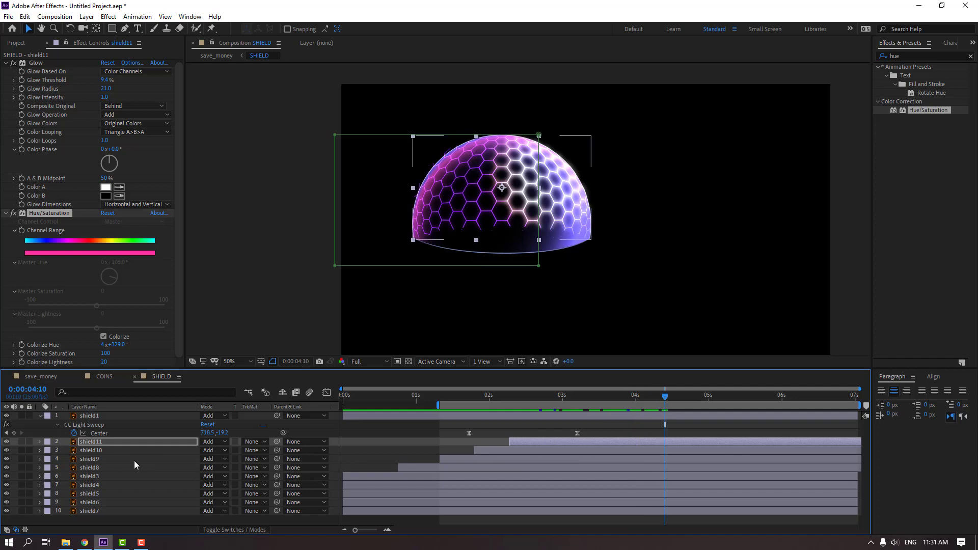
Step: Duplicate shield9, shield10 and shield11, stack the copies above them, and shift them so the first starts at about 2.7 seconds
click(472, 469)
click(501, 460)
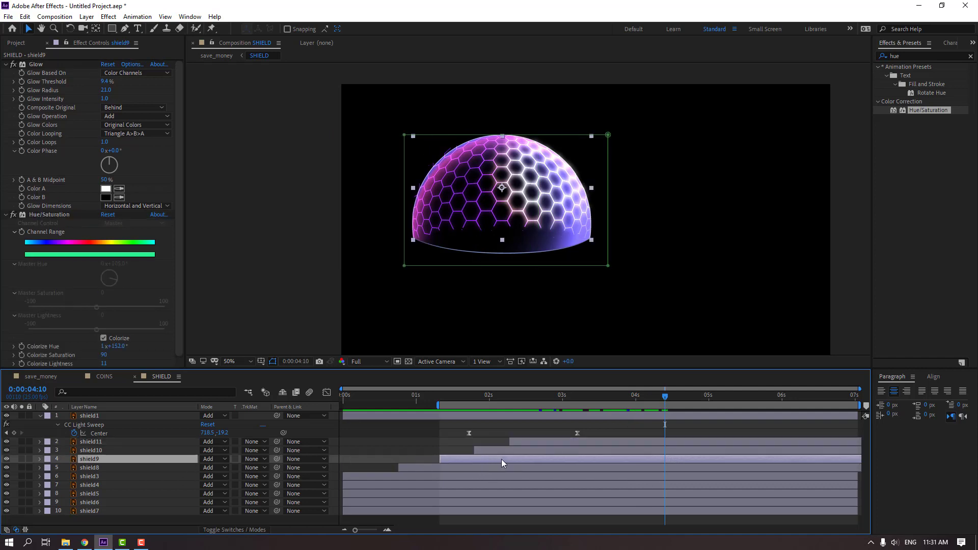
shift+click(541, 445)
key(ctrl+d)
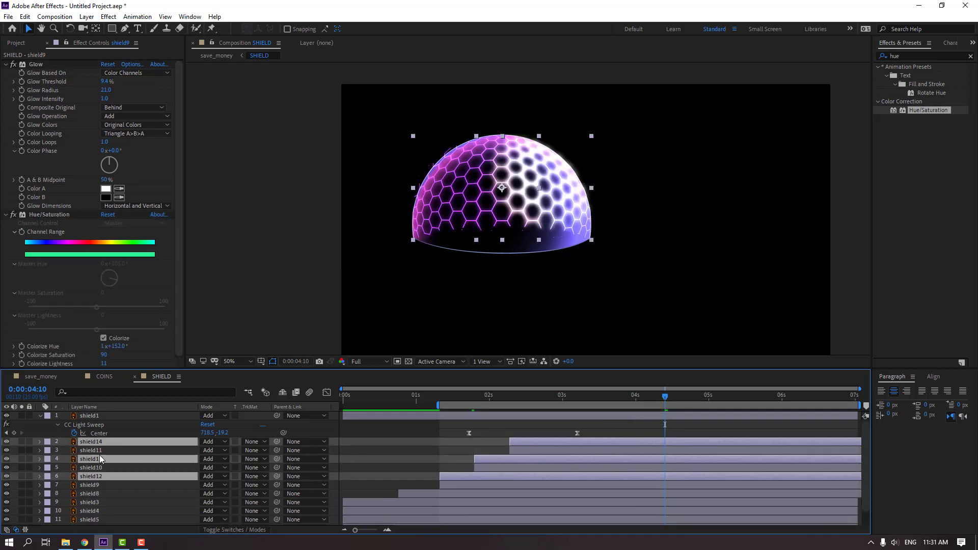
drag(484, 457, 582, 460)
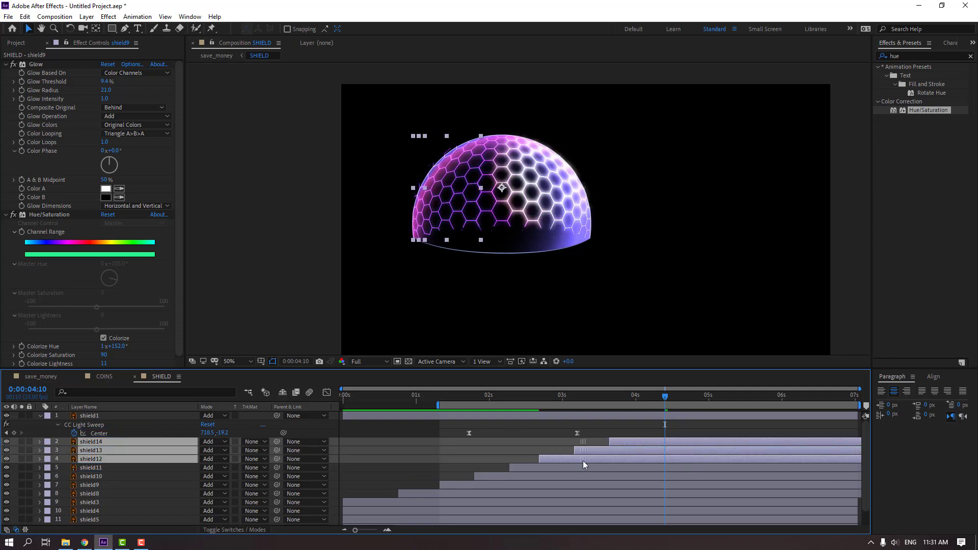
drag(486, 399, 662, 399)
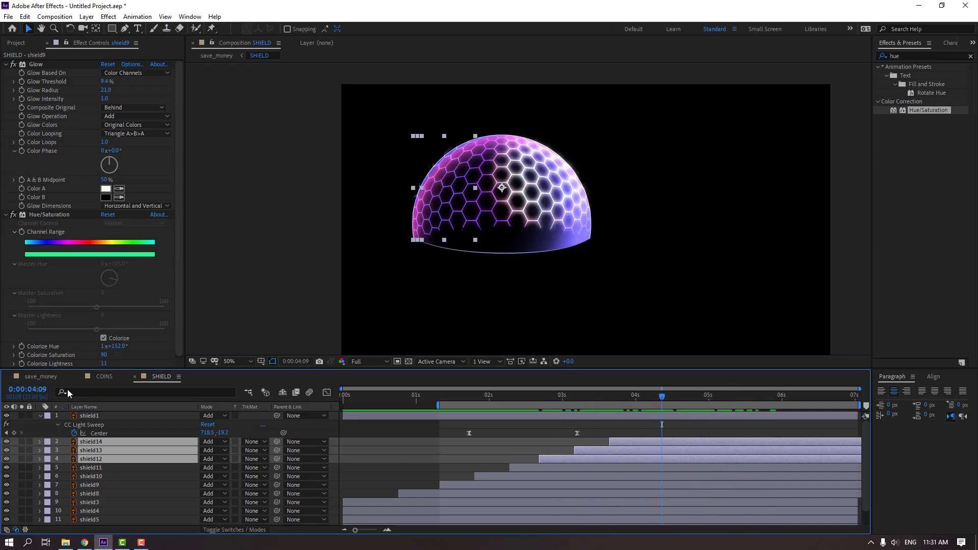
Step: Apply the Glow effect to the SHIELD layer in the save_money composition
click(37, 377)
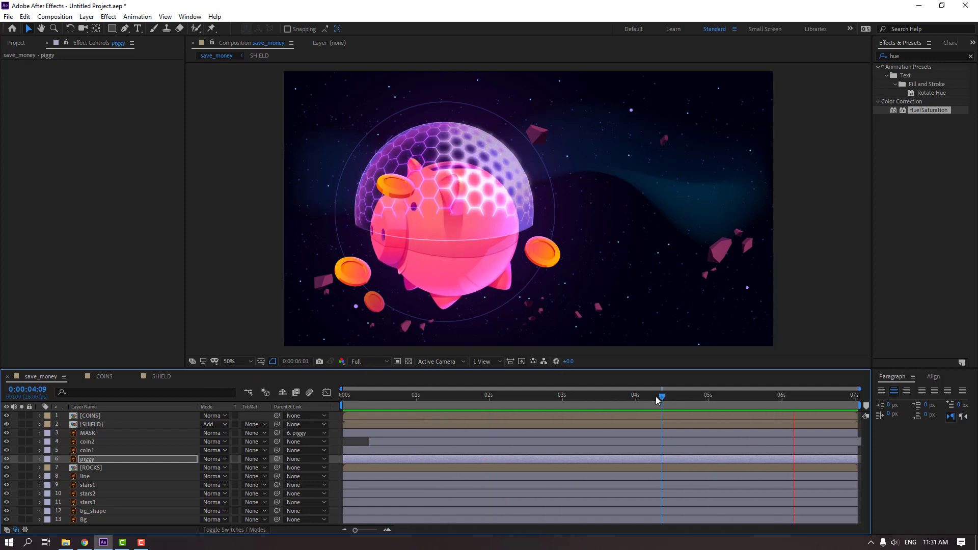
drag(657, 396, 547, 396)
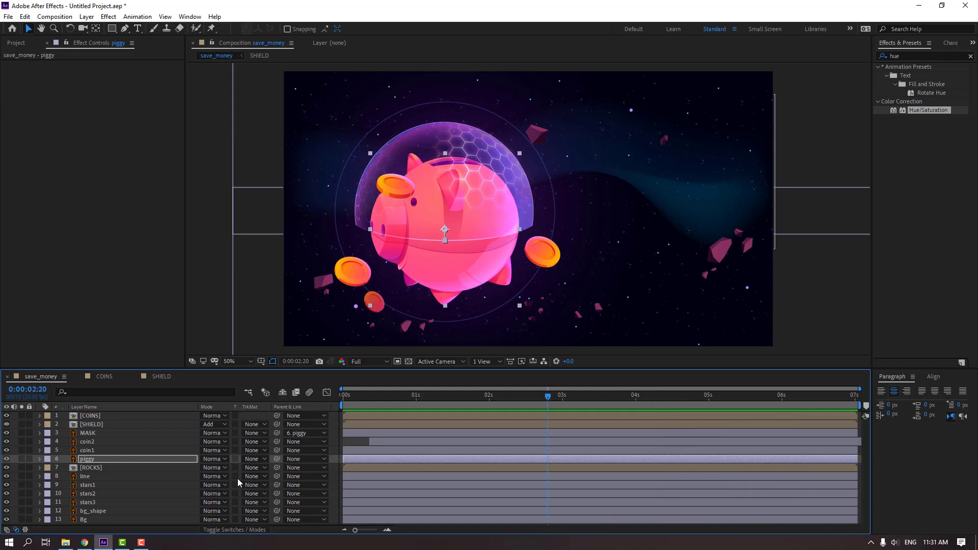
click(104, 424)
click(904, 57)
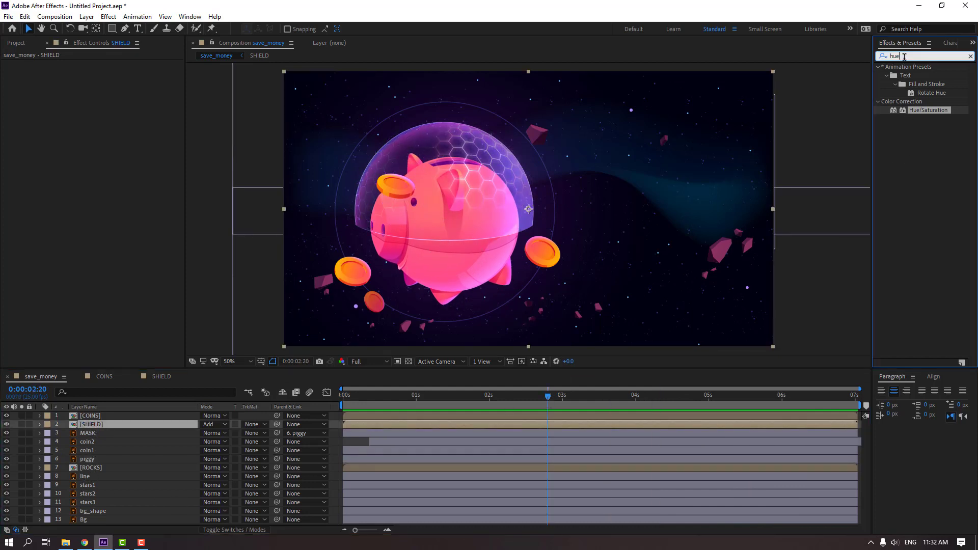
text(glow)
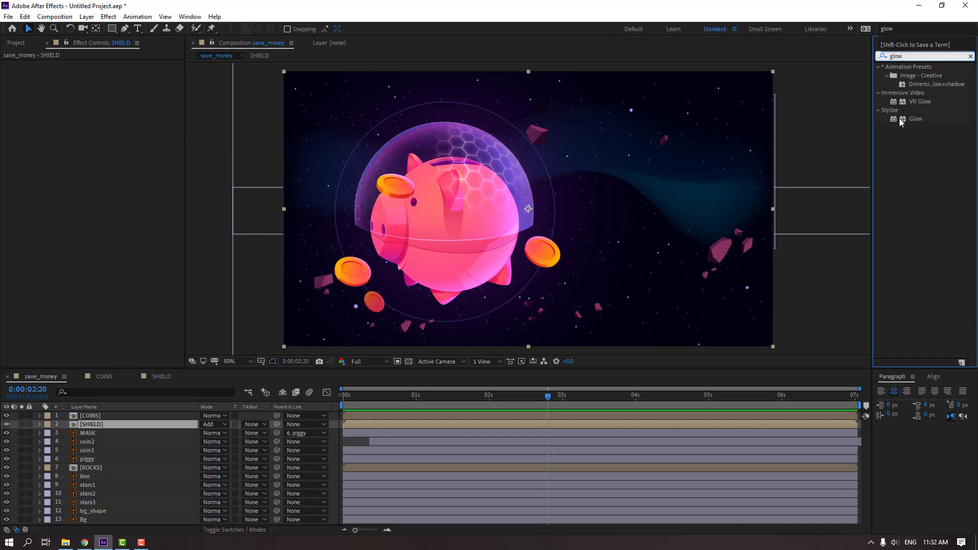
drag(901, 120, 100, 424)
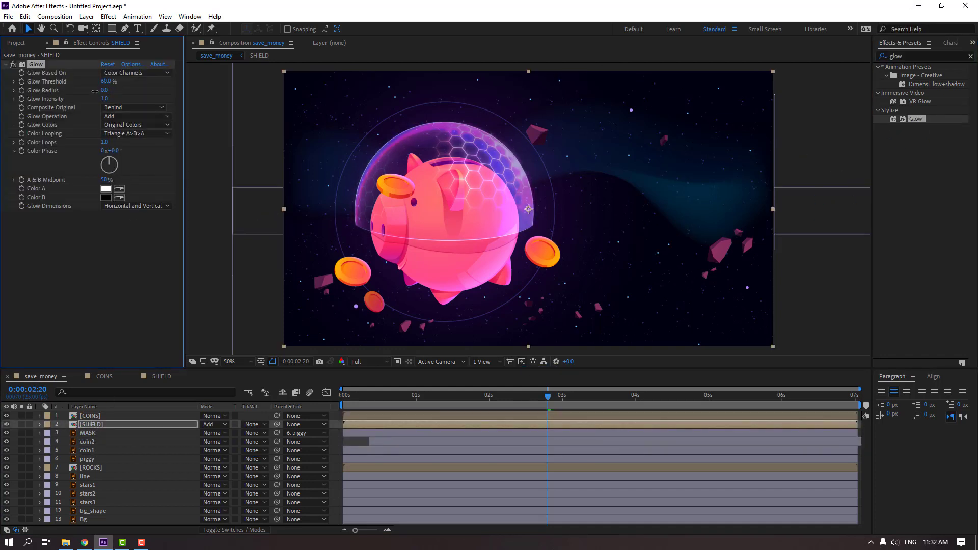
Step: Set the SHIELD layer's Glow Radius to 44 and Glow Threshold to 86.5%, comparing the look with the glow
drag(105, 90, 164, 79)
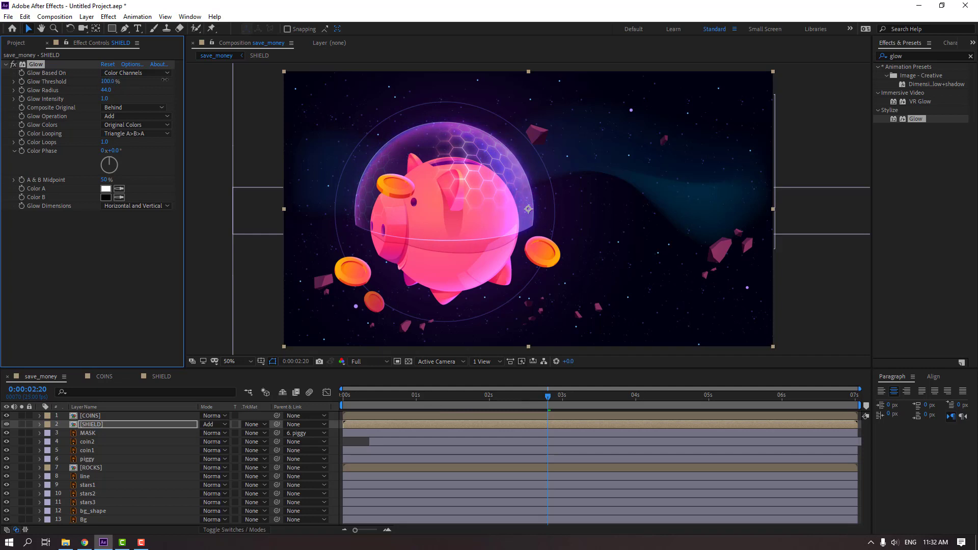
click(13, 64)
drag(395, 398, 283, 445)
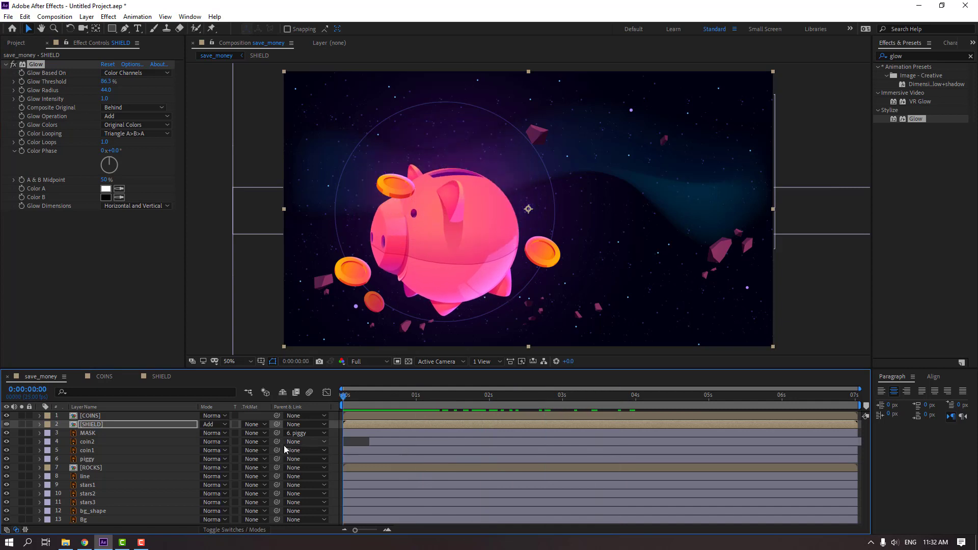
Step: Open the COINS composition and add Position keyframes to all four coin layers at 0:00:07:00
double_click(90, 417)
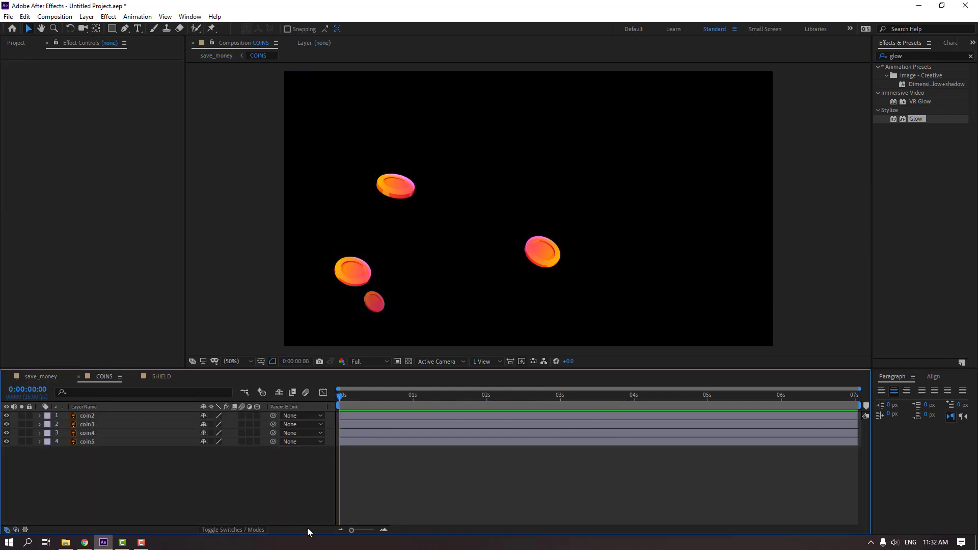
drag(96, 490, 104, 403)
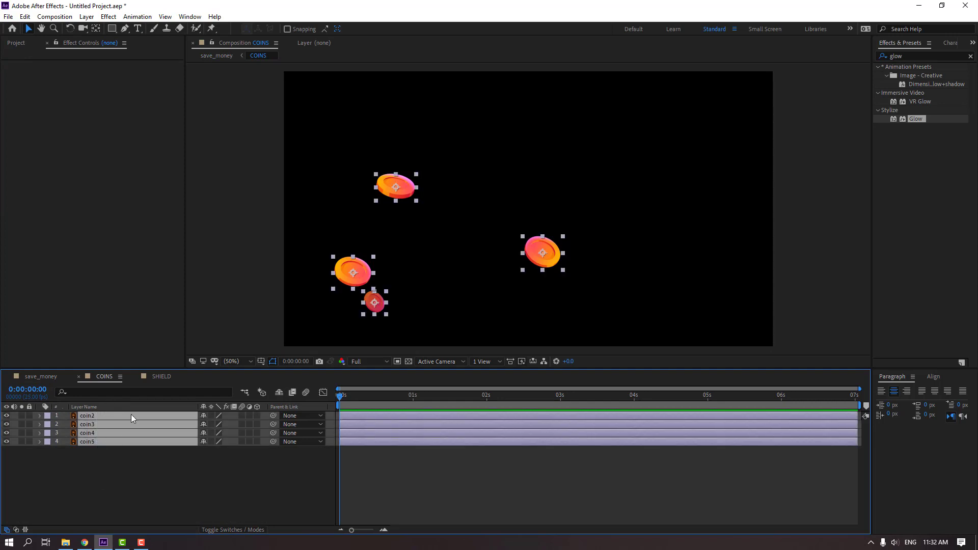
key(p)
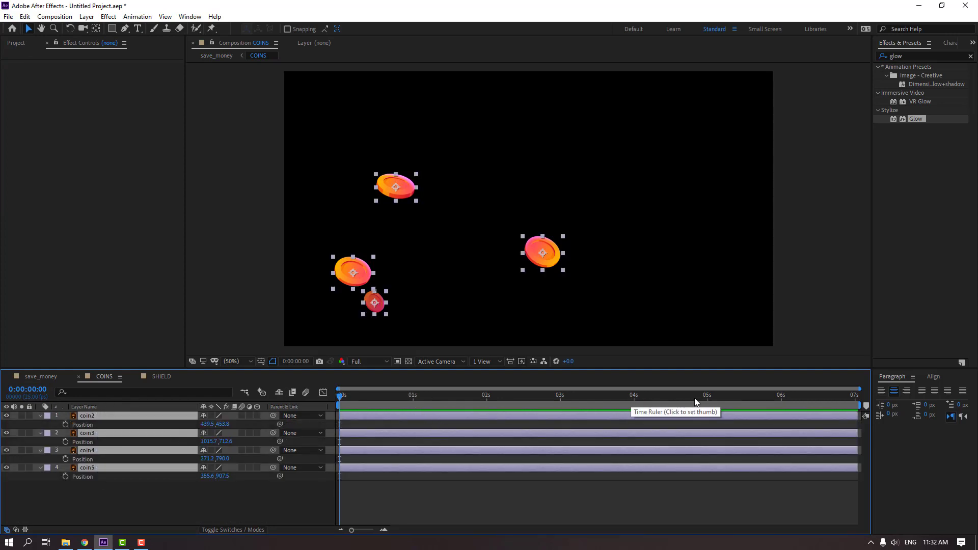
click(813, 397)
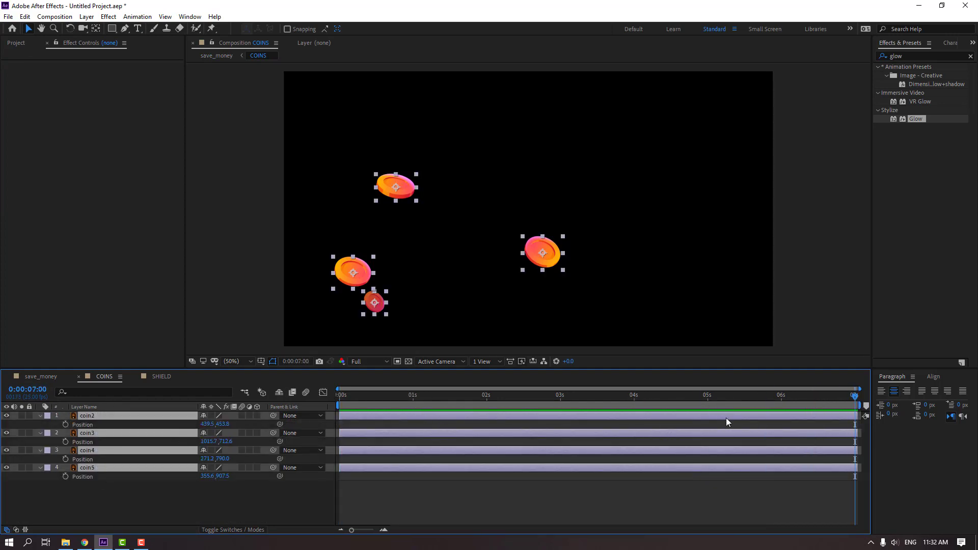
click(65, 425)
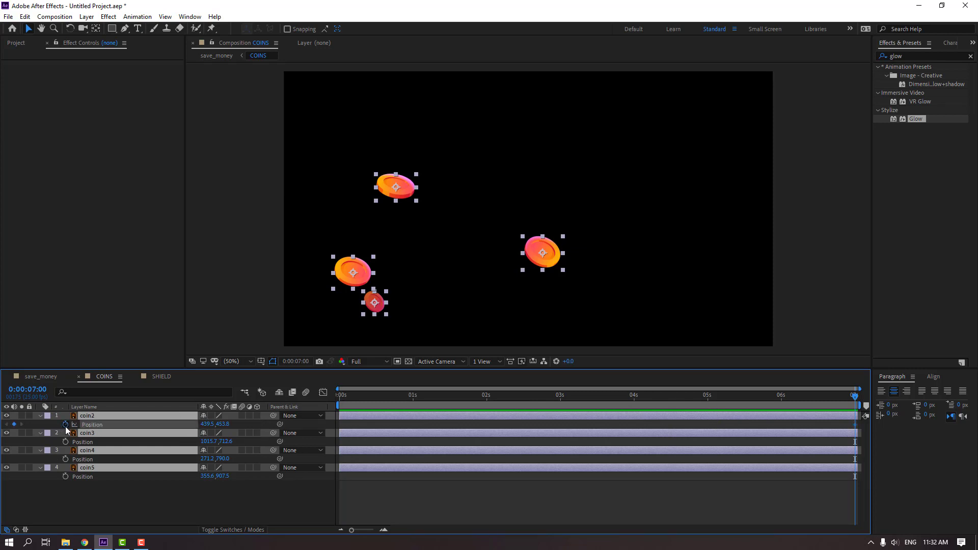
click(65, 441)
click(65, 459)
click(65, 476)
Step: Raise all four coins together above the frame at 0:00:00:00, bringing coin2's Y position to -690.2, and preview the fall
drag(845, 401, 377, 410)
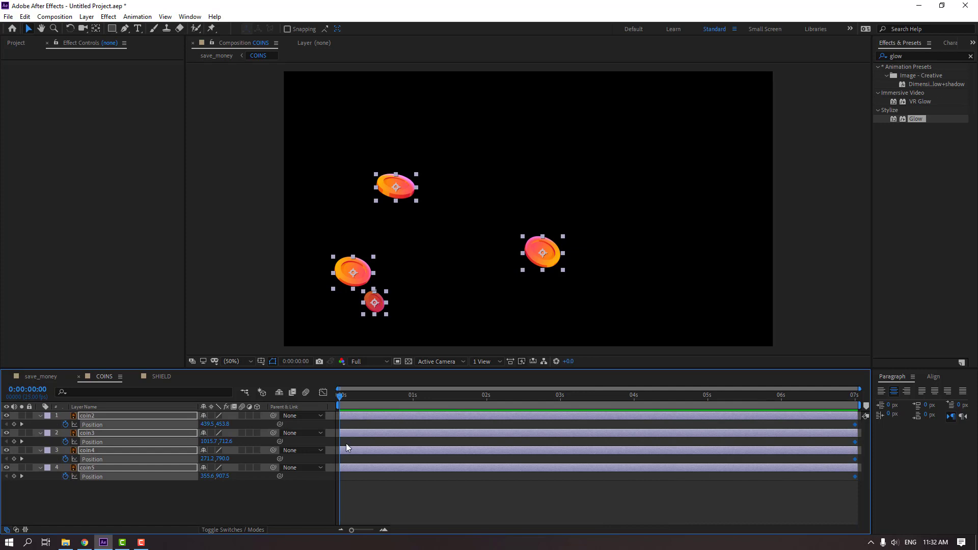
drag(226, 429, 210, 426)
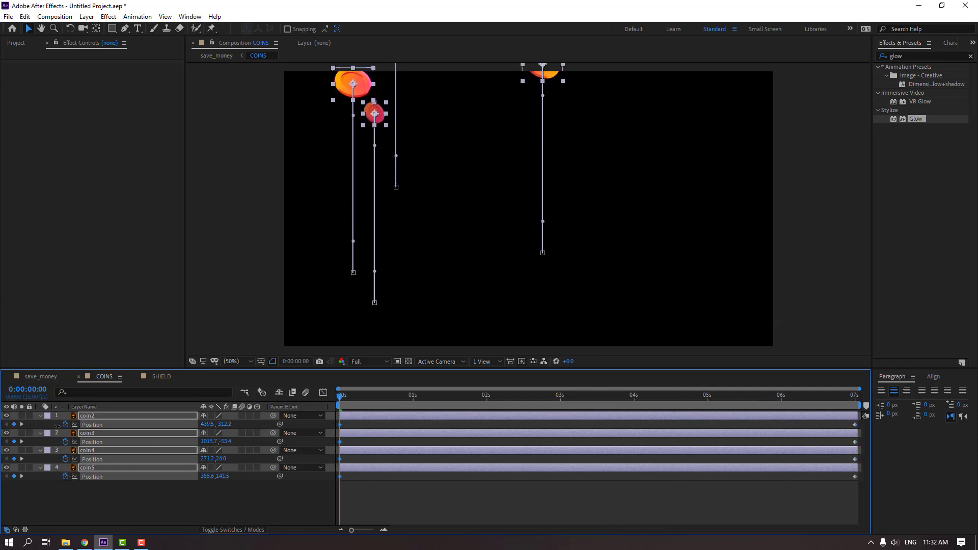
click(578, 484)
key(space)
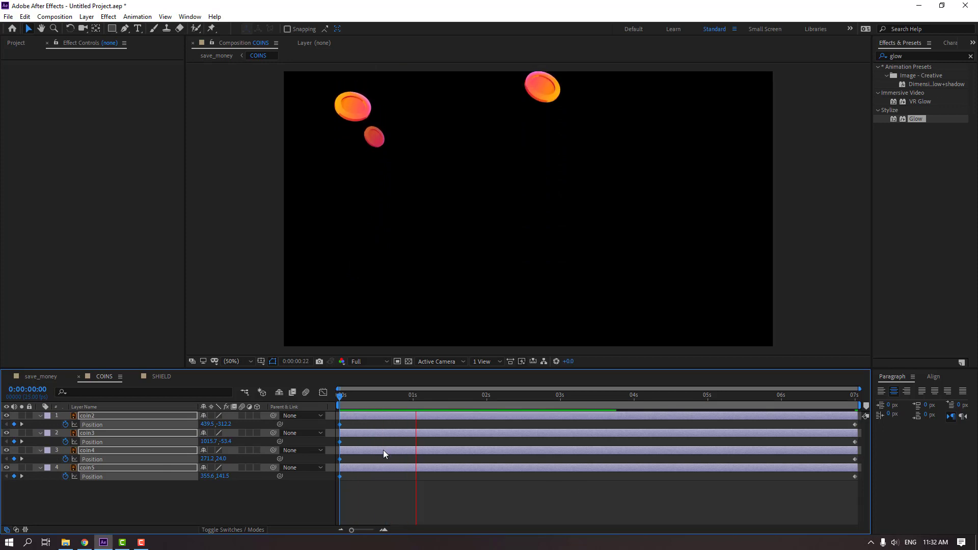
key(space)
key(ctrl+a)
drag(224, 429, 57, 453)
key(space)
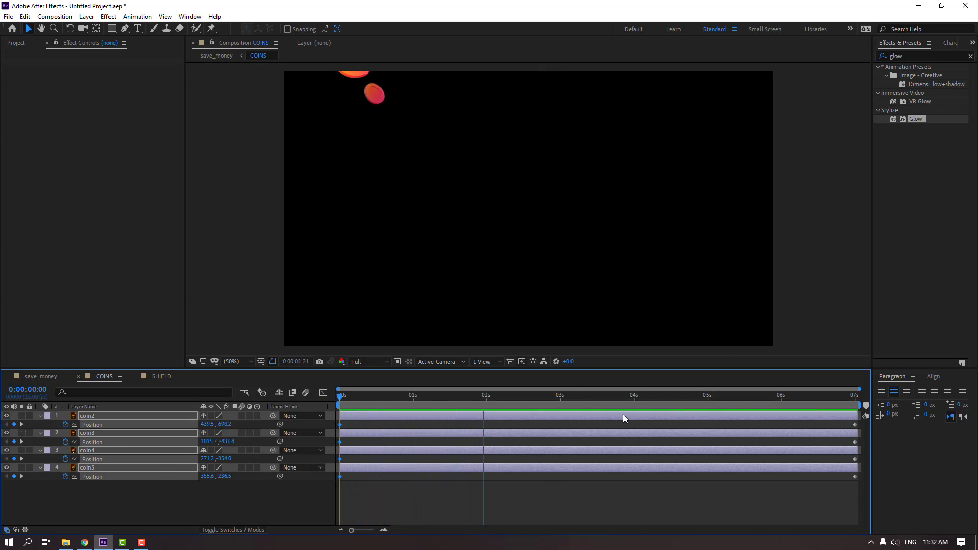
Step: Lower all four coins together at 0:00:07:00, bringing coin2's Y position to about 883, and preview the fall
drag(621, 407, 862, 481)
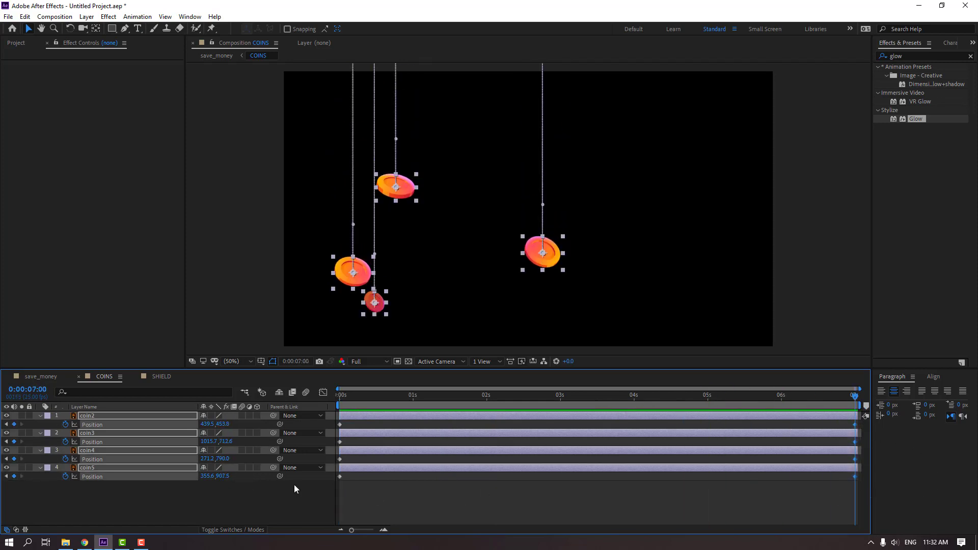
key(shift+Down)
key(shift+Down)
key(shift+Down)
key(shift+Down)
key(shift+Down)
key(shift+Down)
key(shift+Down)
key(shift+Down)
key(shift+Down)
key(shift+Down)
key(shift+Down)
key(shift+Down)
key(shift+Down)
key(shift+Down)
key(shift+Down)
key(shift+Down)
key(shift+Down)
key(shift+Down)
key(shift+Down)
key(shift+Down)
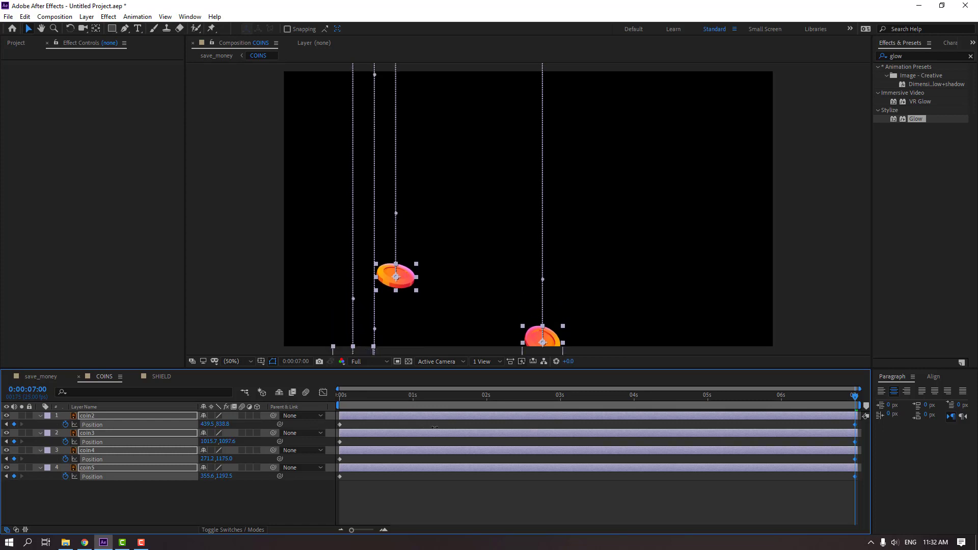
key(space)
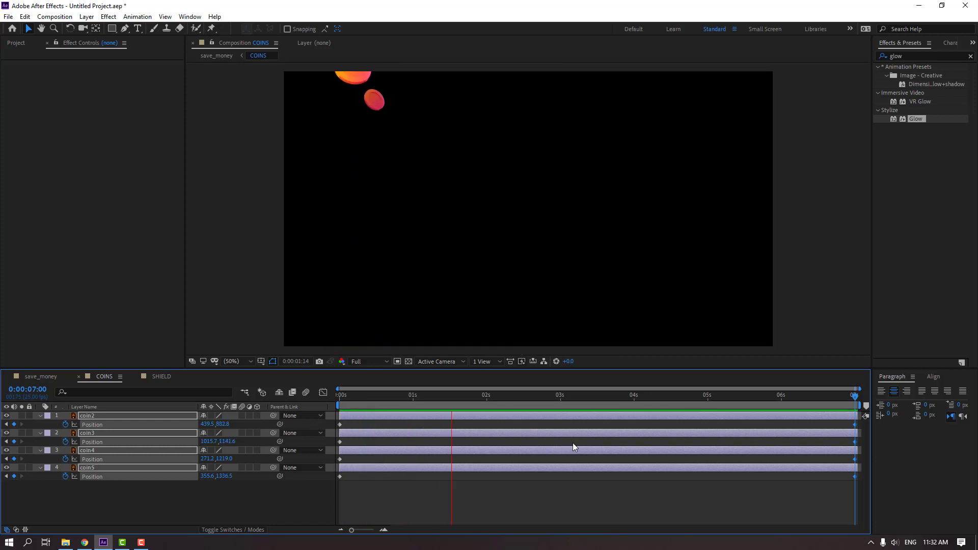
Step: Check the falling coins in the save_money composition and return to the COINS composition
click(46, 376)
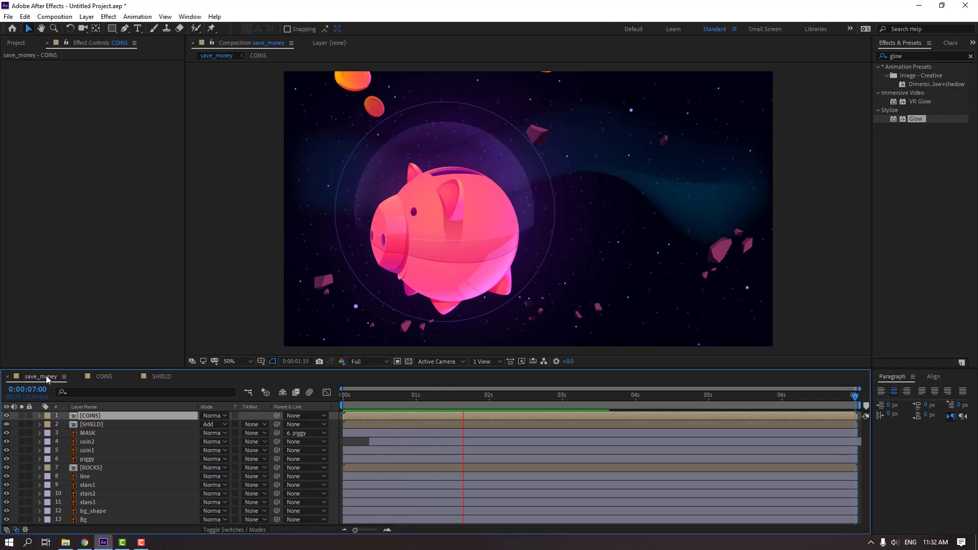
click(157, 375)
key(shift+comma)
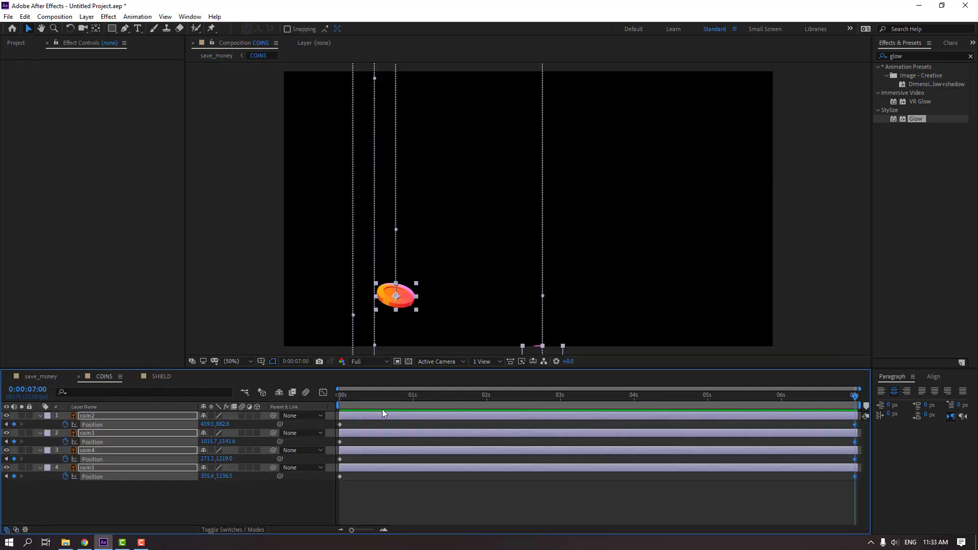
Step: Lower all four coins together at 0:00:00:00, bringing coin2's Y position to 165.8, and preview the fall
drag(363, 400, 319, 493)
drag(226, 441, 700, 434)
drag(352, 400, 856, 399)
key(space)
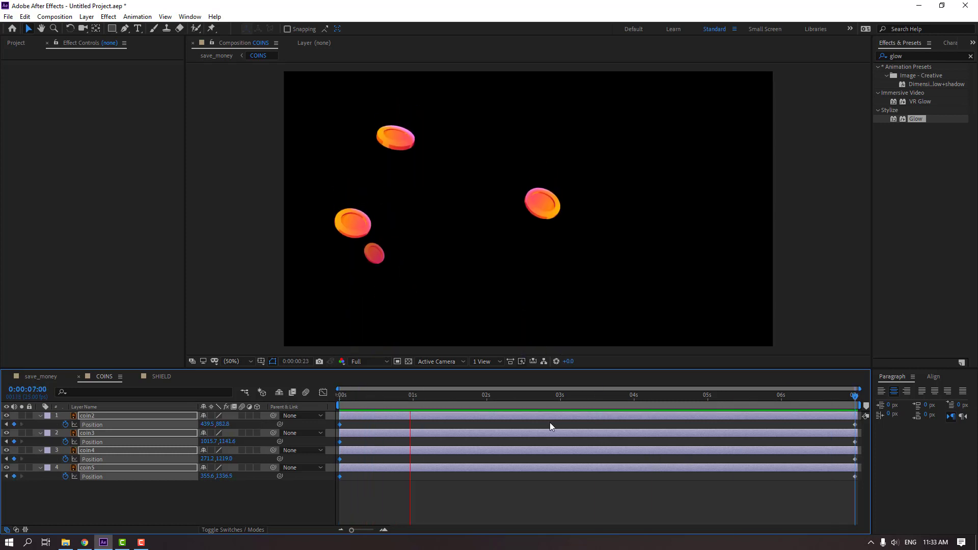
Step: Lower all four coins together at 0:00:07:00, bringing coin2's Y position to 1543.8, and preview the fall
key(space)
drag(215, 428, 583, 418)
key(space)
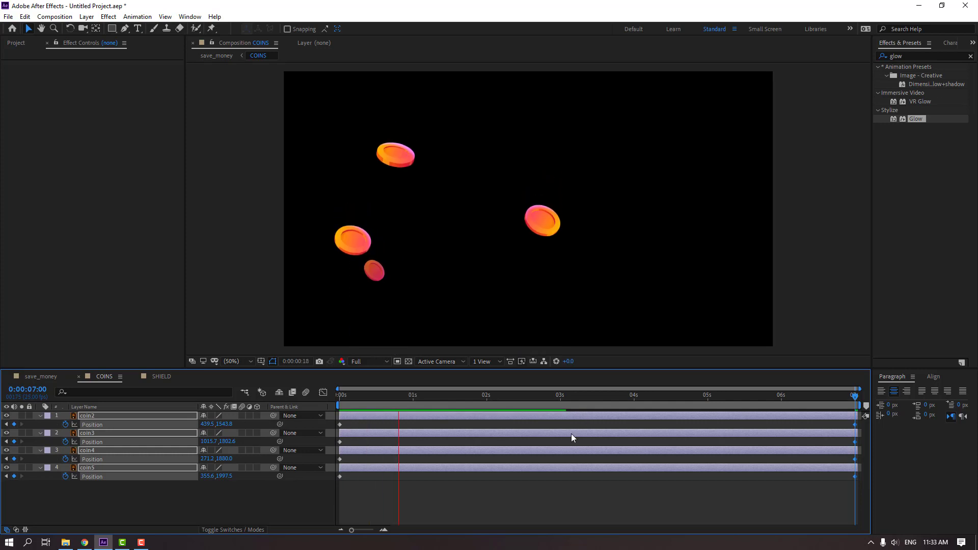
Step: Apply Easy Ease to all Position keyframes of the four coins and preview the motion
drag(846, 421, 868, 488)
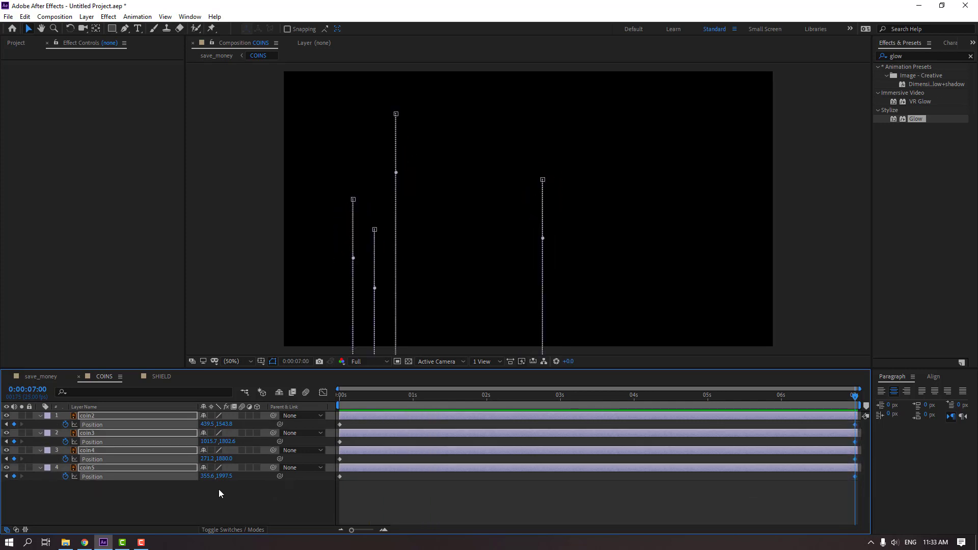
click(138, 492)
key(ctrl+a)
right_click(340, 423)
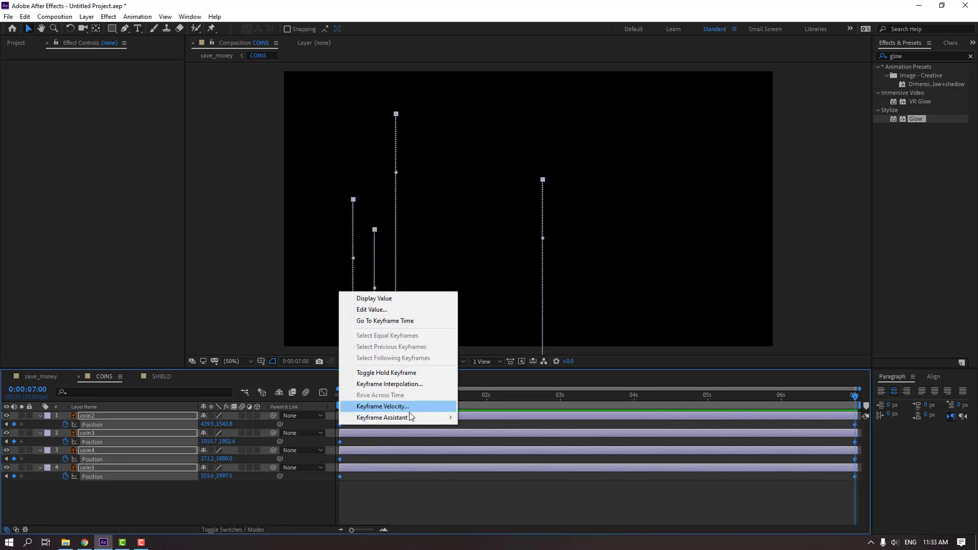
mouse_move(415, 417)
click(484, 450)
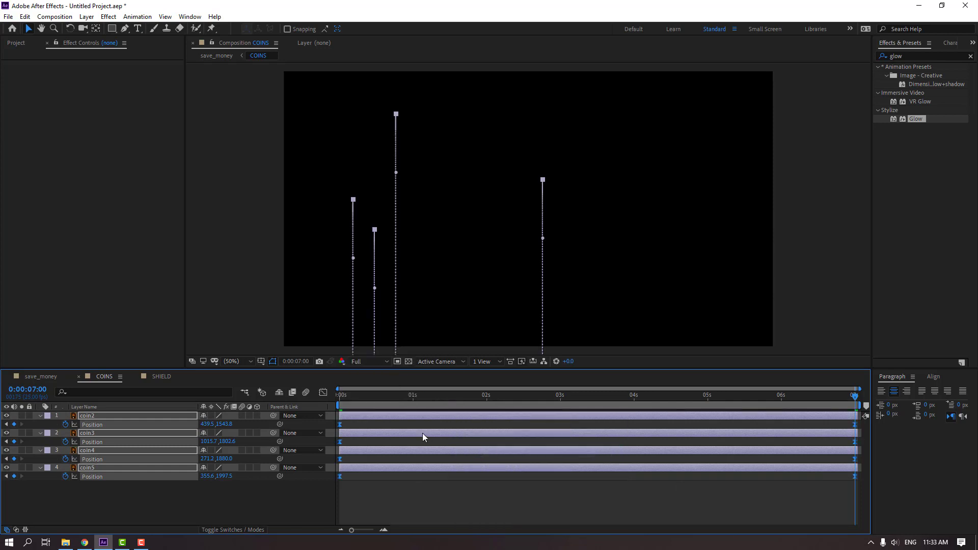
key(space)
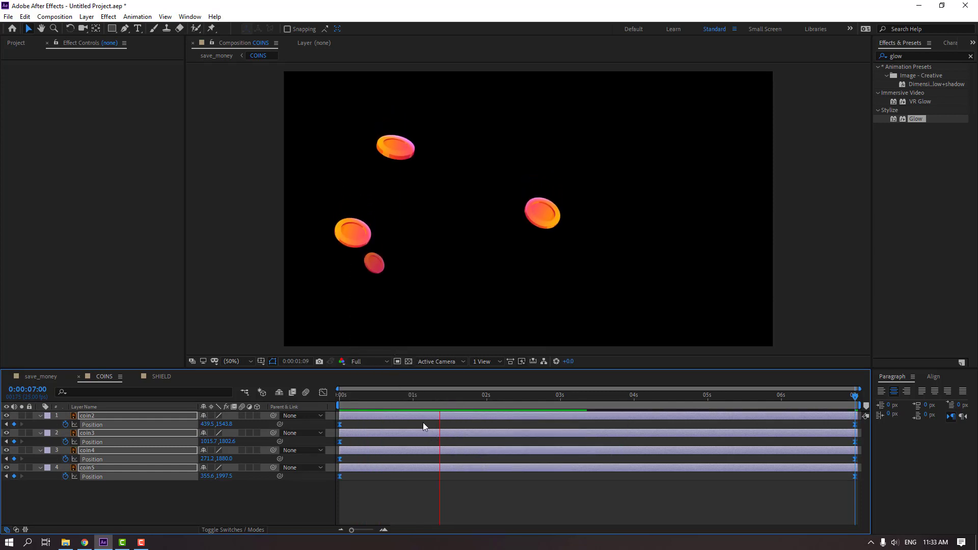
key(space)
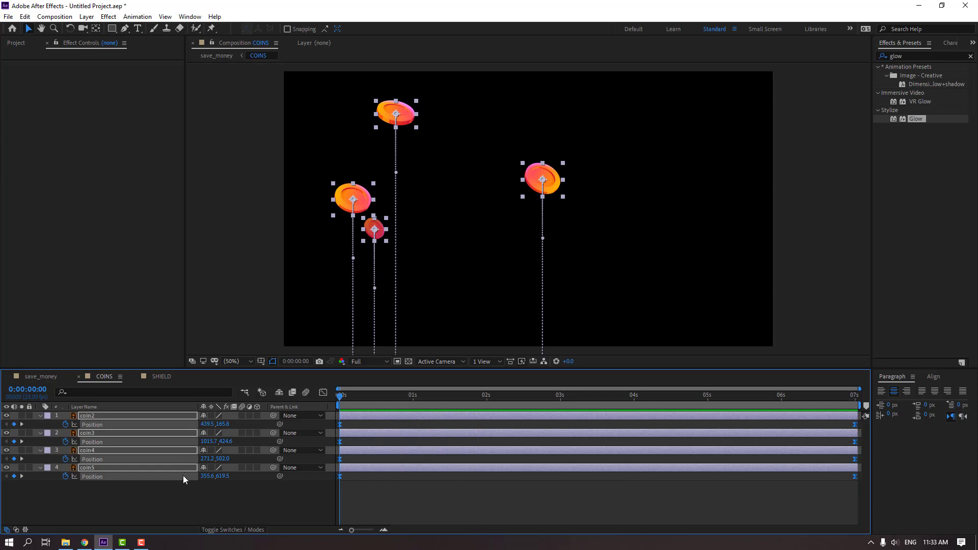
Step: Add Rotation keyframes to all four coins at 0:00:00:00 and set coin2's and coin3's Rotation to 1x at 0:00:07:00
key(shift+r)
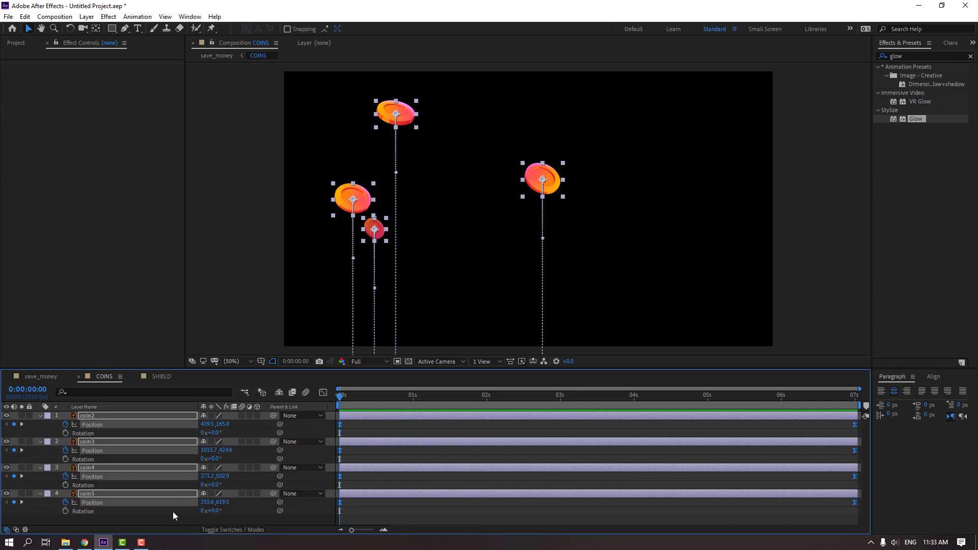
click(65, 434)
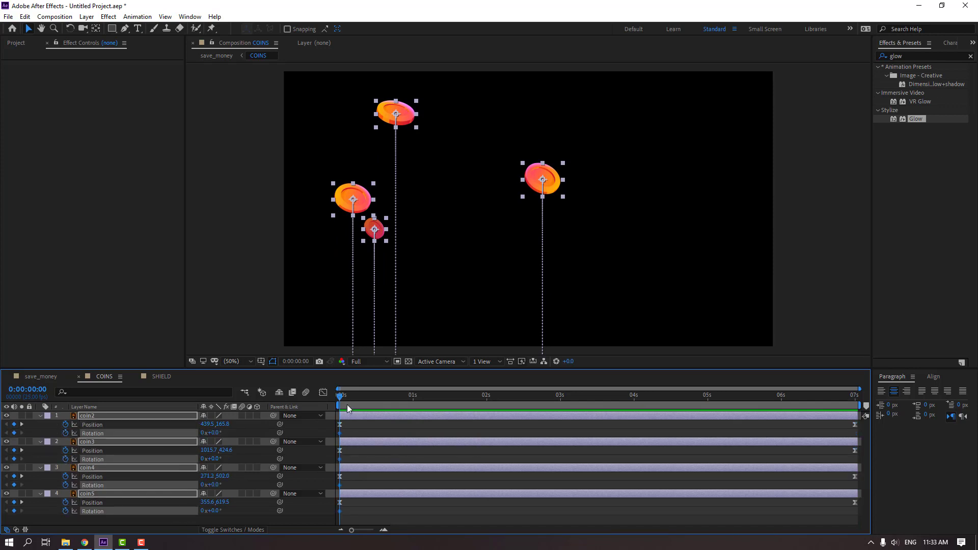
drag(347, 404, 858, 396)
click(245, 433)
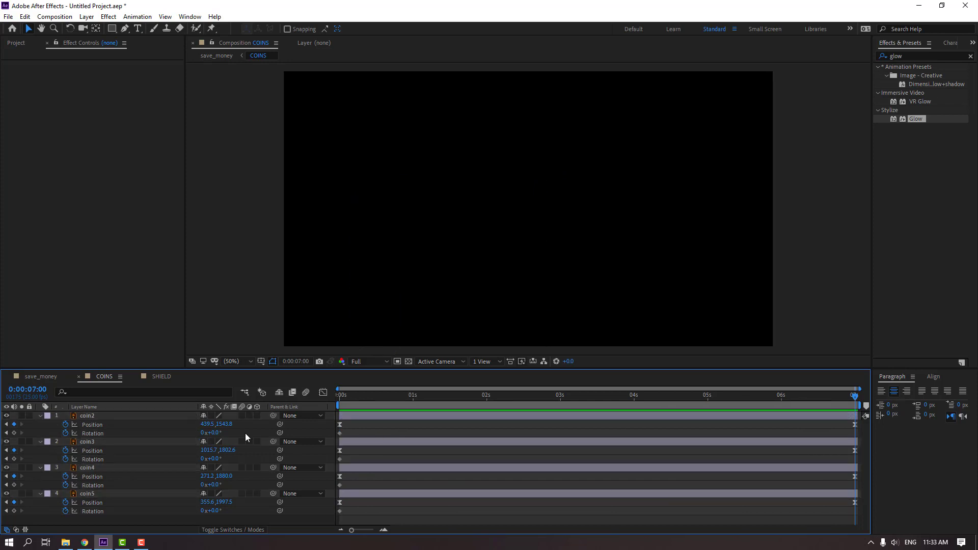
key(Return)
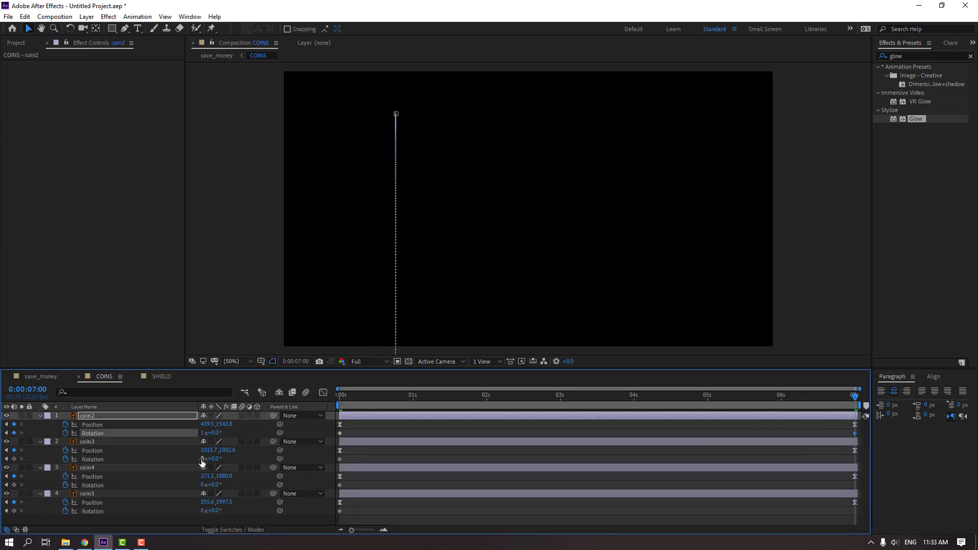
text(1)
key(Return)
Step: Set coin4's and coin5's Rotation to 1x at 0:00:07:00 and preview the spinning coins
click(203, 485)
text(1)
key(Return)
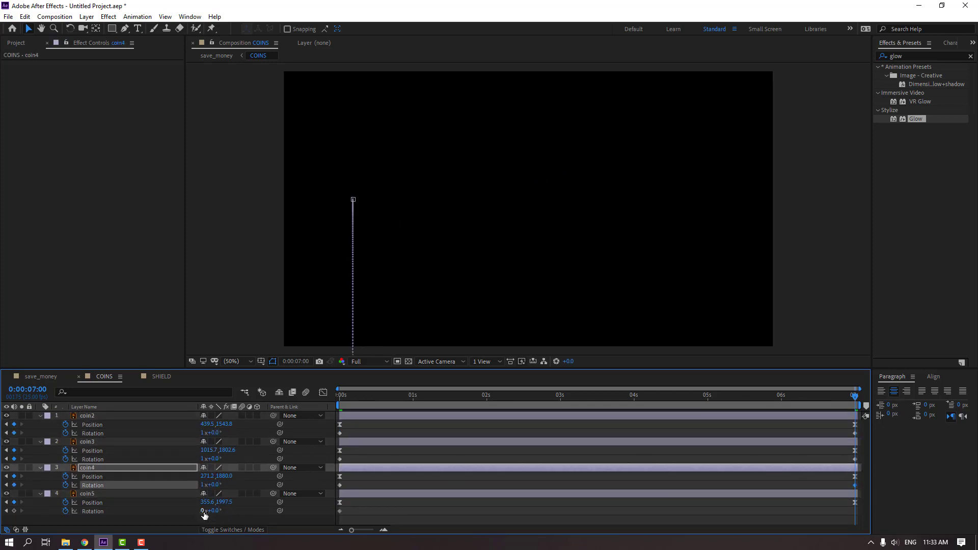
click(203, 511)
text(1)
key(Return)
drag(371, 401, 468, 408)
click(478, 426)
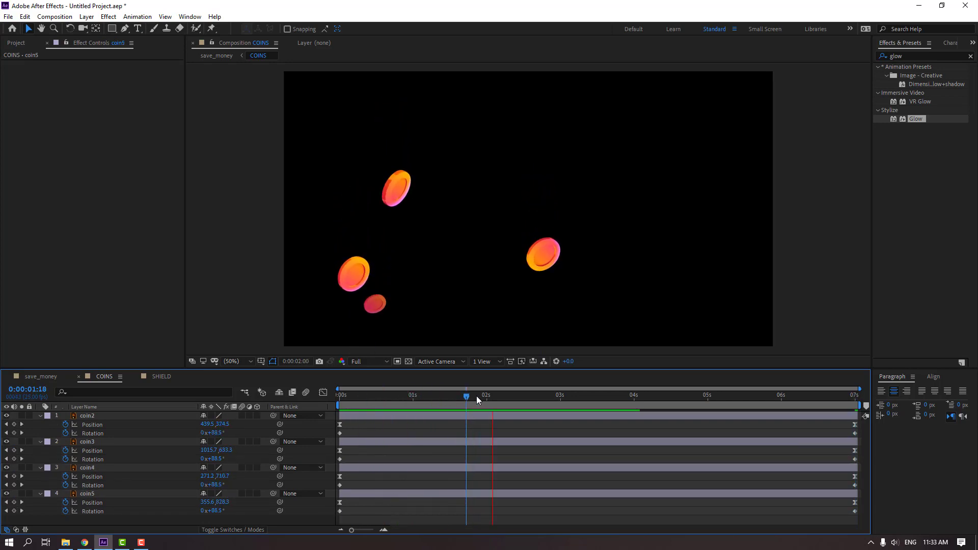
key(space)
key(Home)
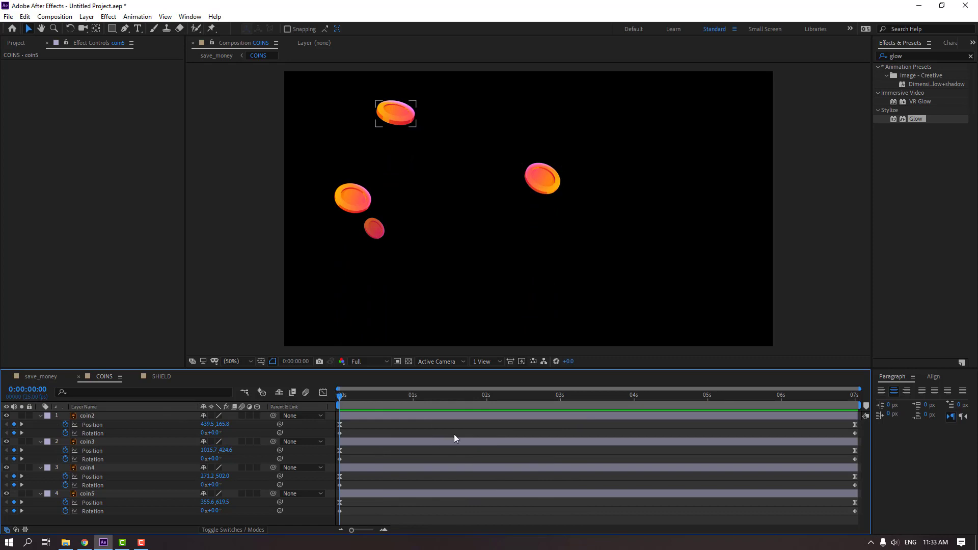
Step: Apply Easy Ease to the Rotation keyframes of all four coins and preview the motion
drag(833, 434, 858, 518)
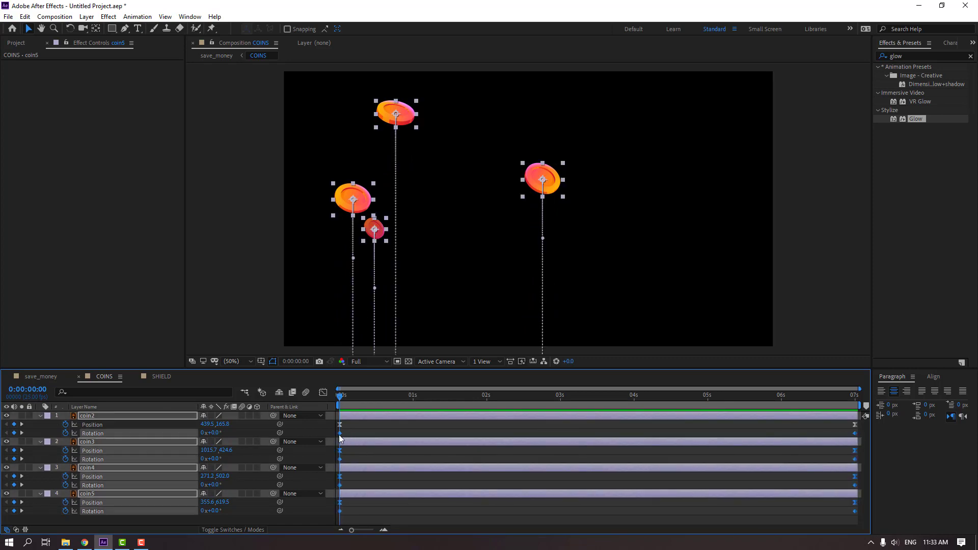
right_click(340, 451)
mouse_move(407, 428)
click(508, 462)
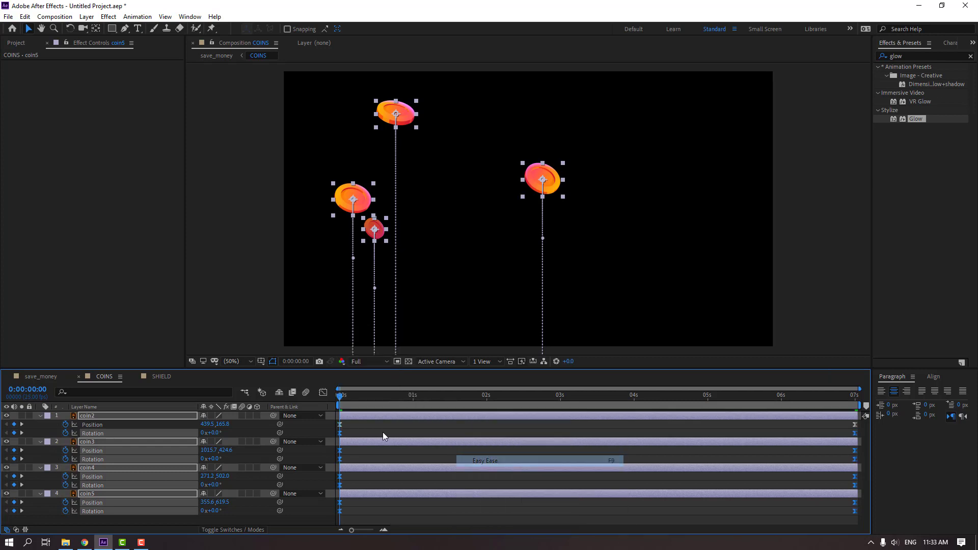
click(381, 432)
key(space)
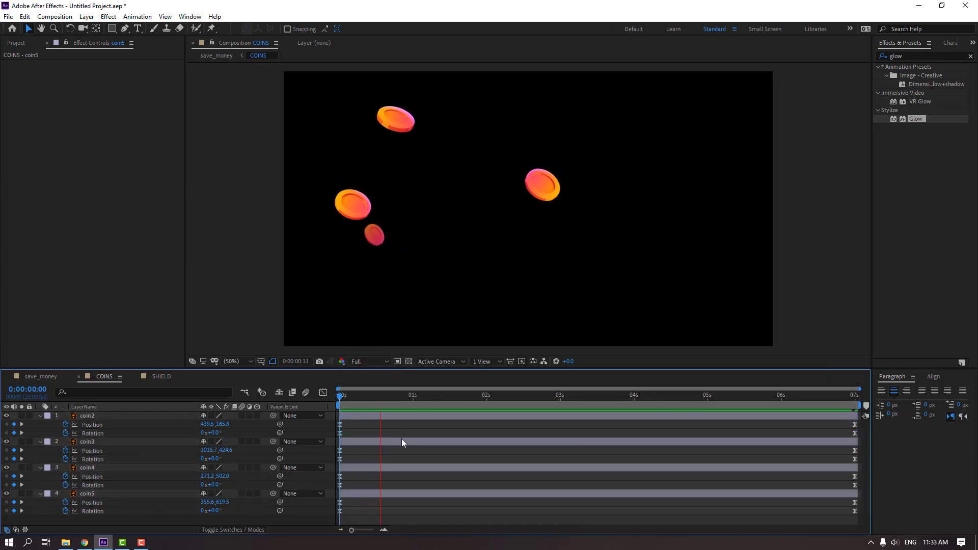
key(space)
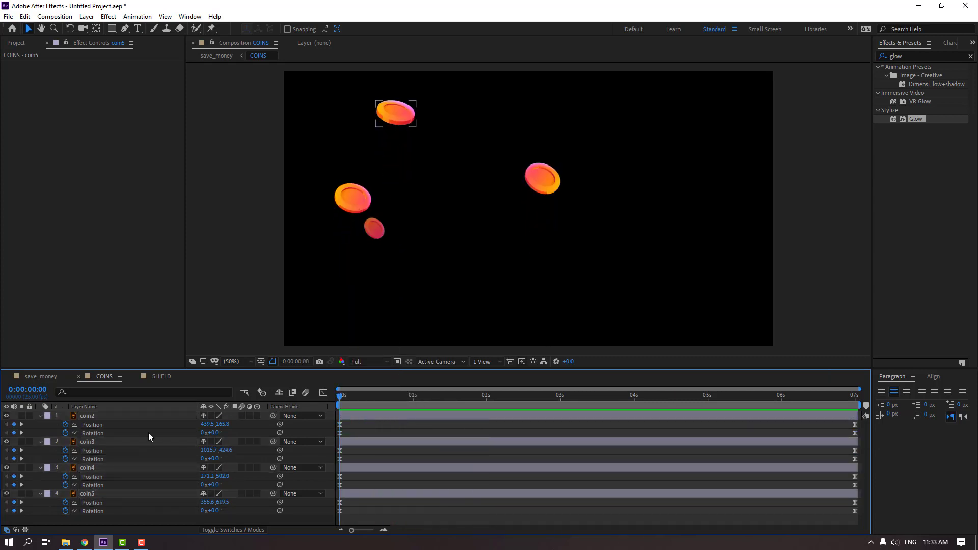
Step: Set coin2's Y position to 94.8 at 0:00:00:00 and 1169.8 at 0:00:07:00, and preview the fall
click(363, 418)
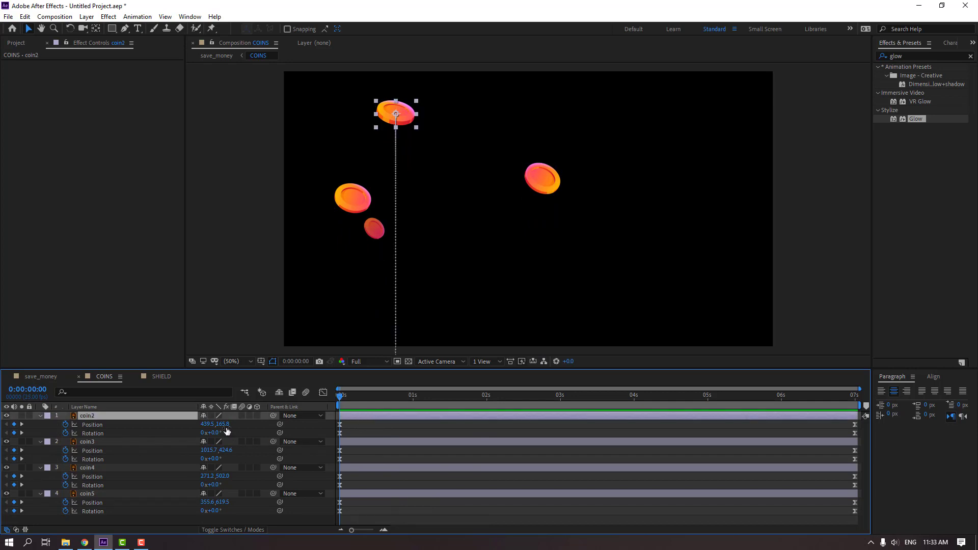
drag(224, 424, 204, 424)
drag(350, 399, 967, 403)
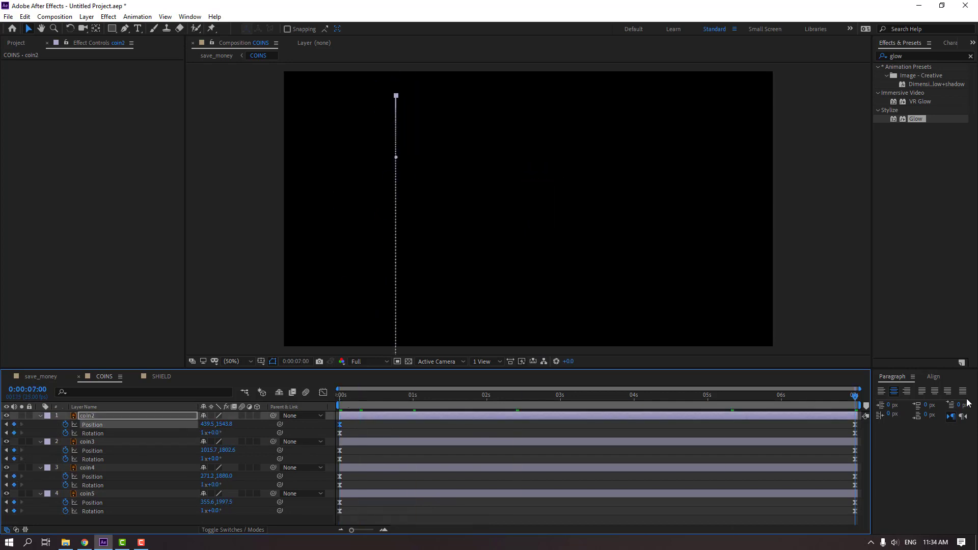
key(comma)
drag(470, 233, 466, 230)
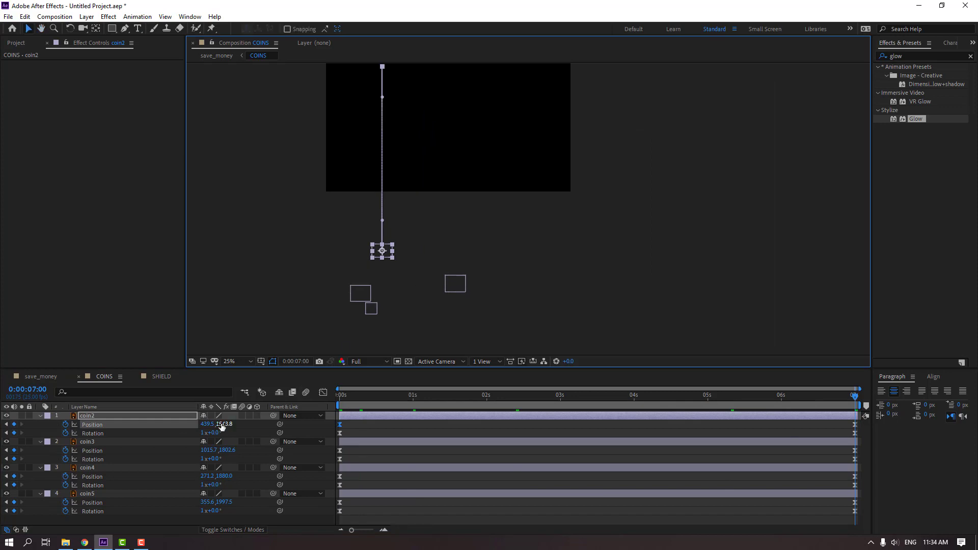
drag(220, 423, 204, 423)
key(space)
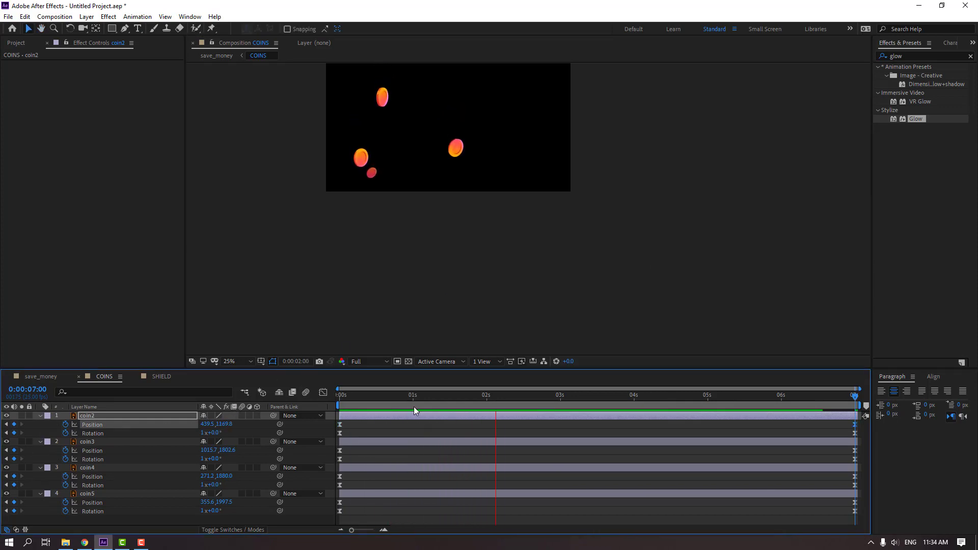
key(space)
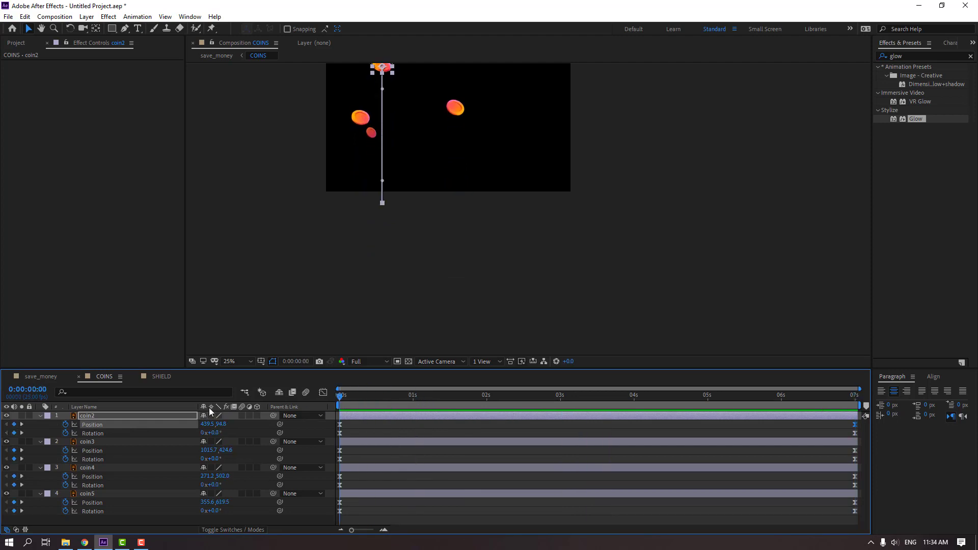
Step: Move coin3 to position 1338.7, 2503.6 at 0:00:07:00 for a diagonal fall, and preview it
click(107, 444)
drag(355, 394, 954, 402)
drag(203, 450, 295, 451)
drag(229, 452, 407, 451)
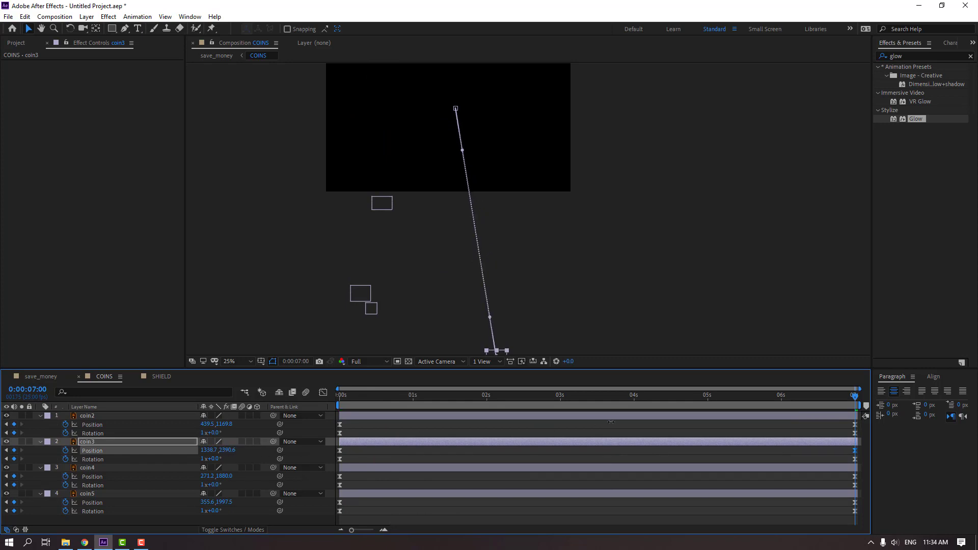
key(space)
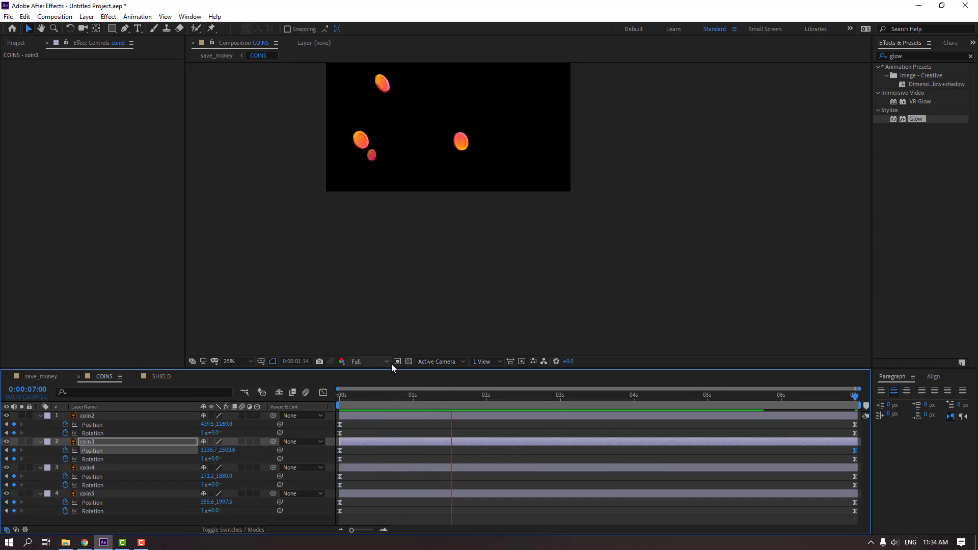
click(407, 395)
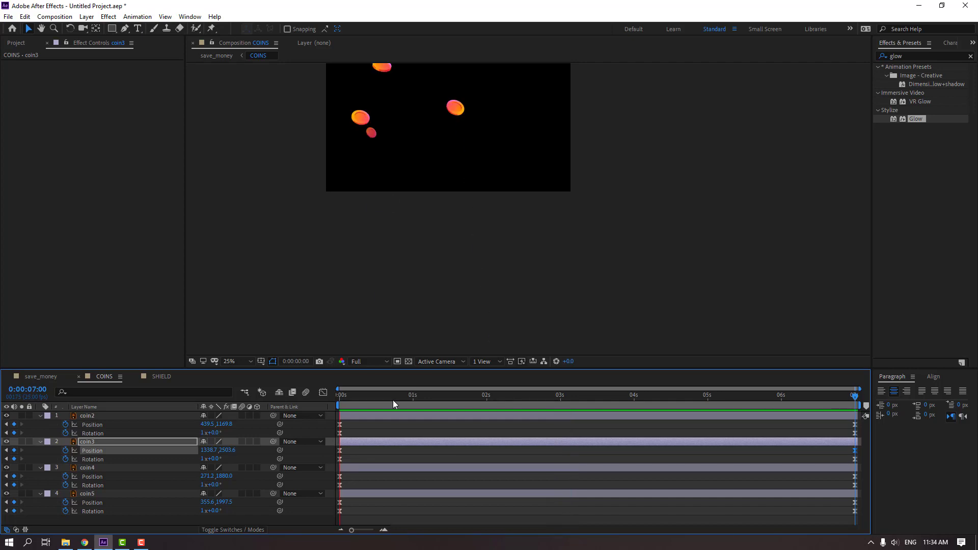
key(Home)
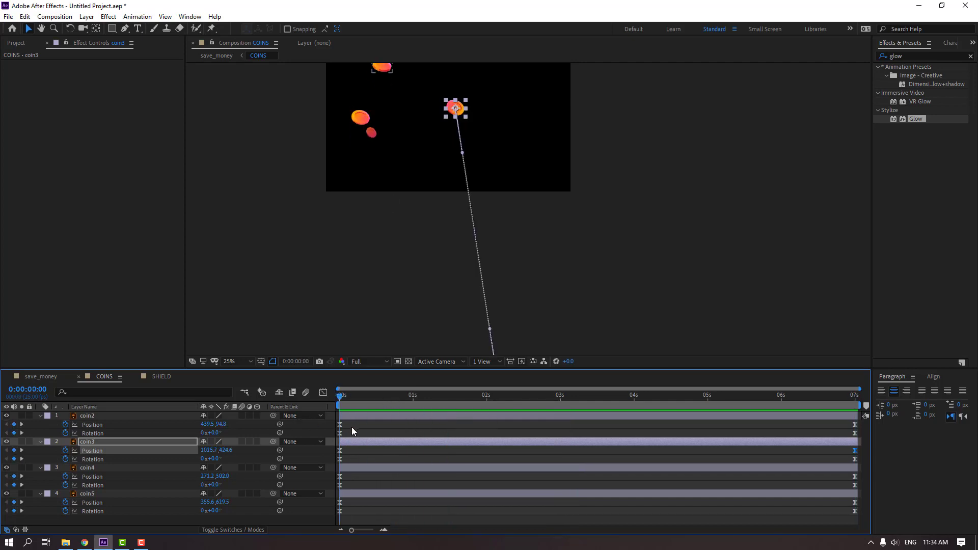
Step: Remove the ease from all coins' starting keyframes in the Graph Editor by collapsing their outgoing influence handles, and preview the motion
drag(352, 423, 322, 519)
click(323, 393)
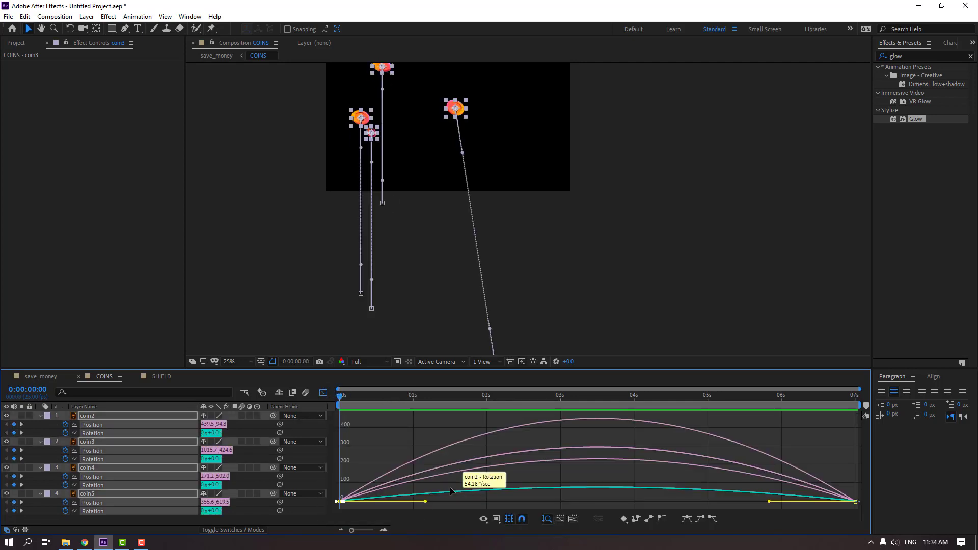
drag(372, 472, 343, 519)
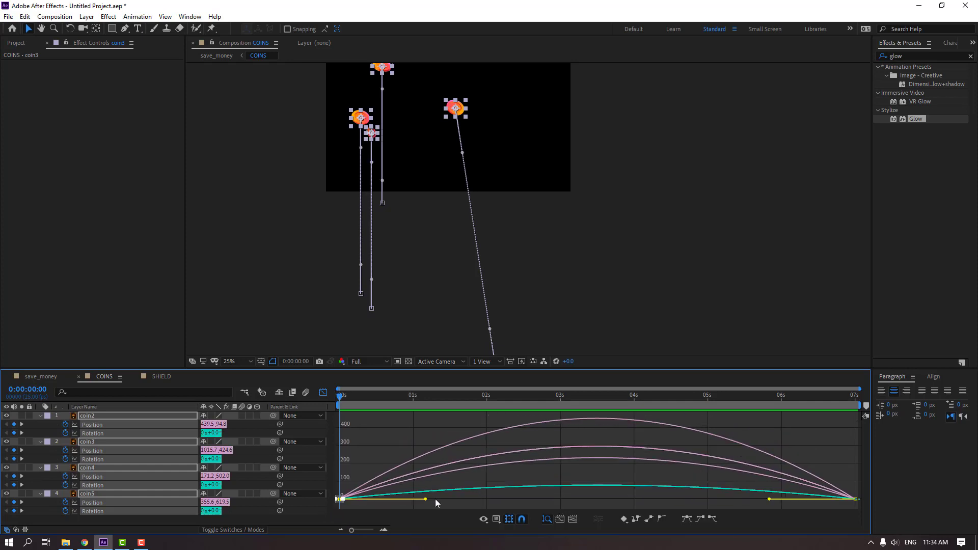
drag(427, 502, 338, 509)
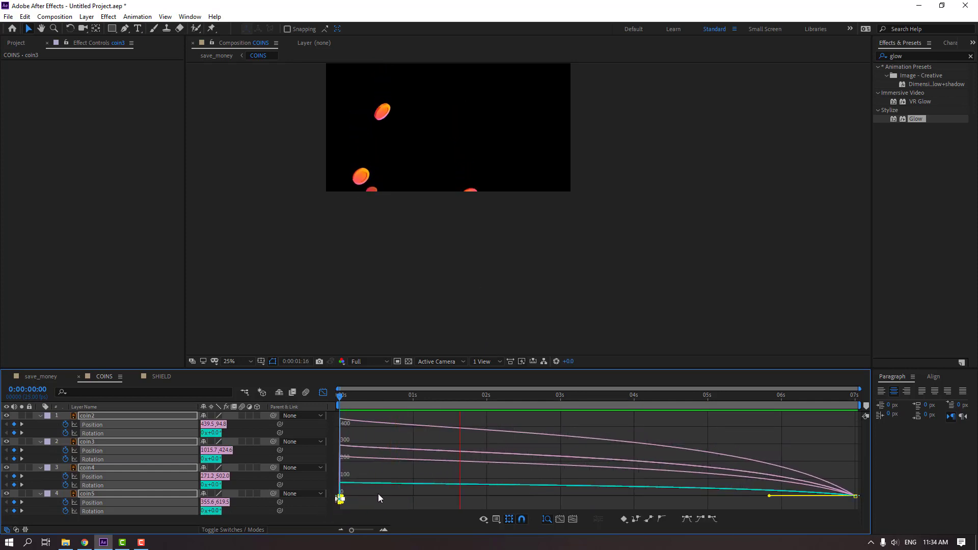
key(space)
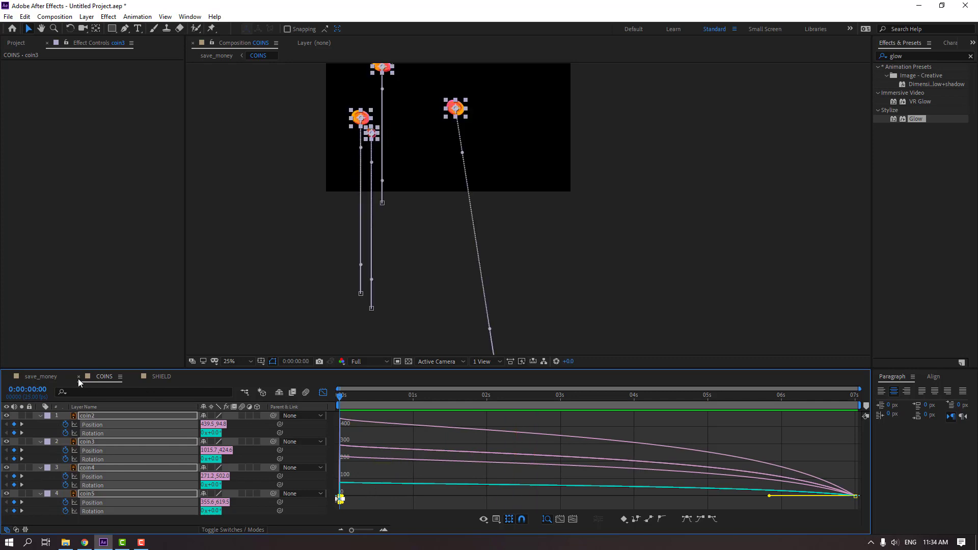
Step: Close the COINS and SHIELD compositions and duplicate the COINS layer in save_money with its start at 0:00:00:14
click(79, 377)
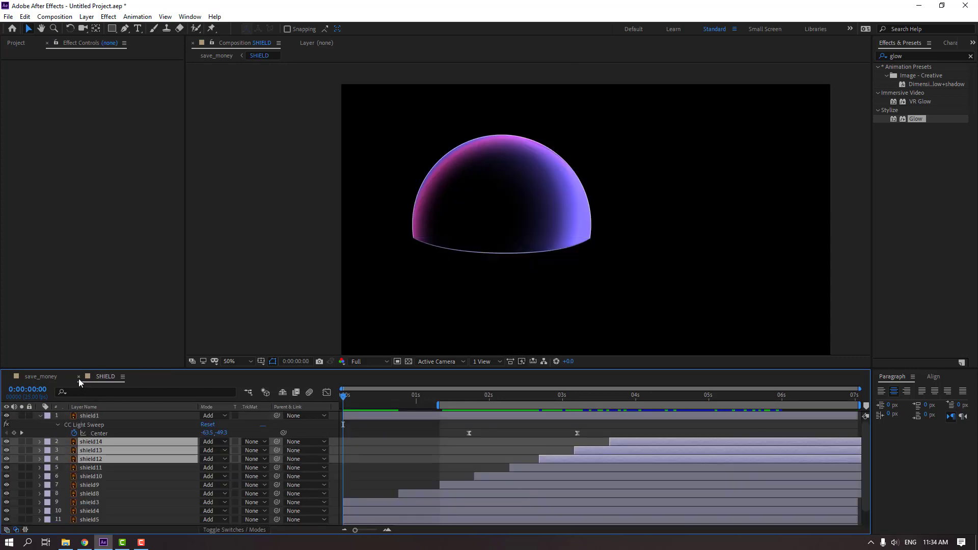
click(78, 377)
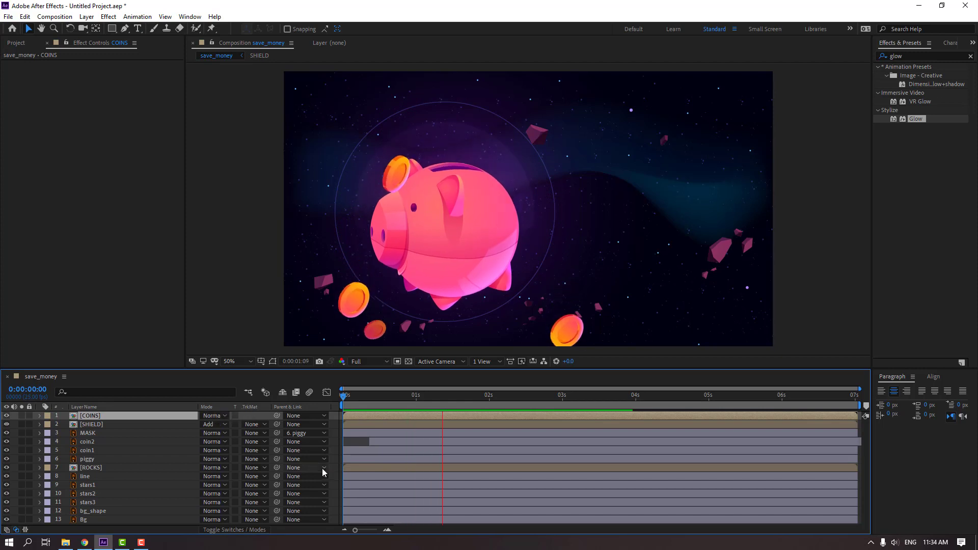
click(397, 397)
mouse_move(399, 397)
mouse_down()
mouse_move(390, 397)
mouse_move(396, 418)
mouse_move(428, 414)
mouse_move(384, 397)
mouse_up()
key(ctrl+d)
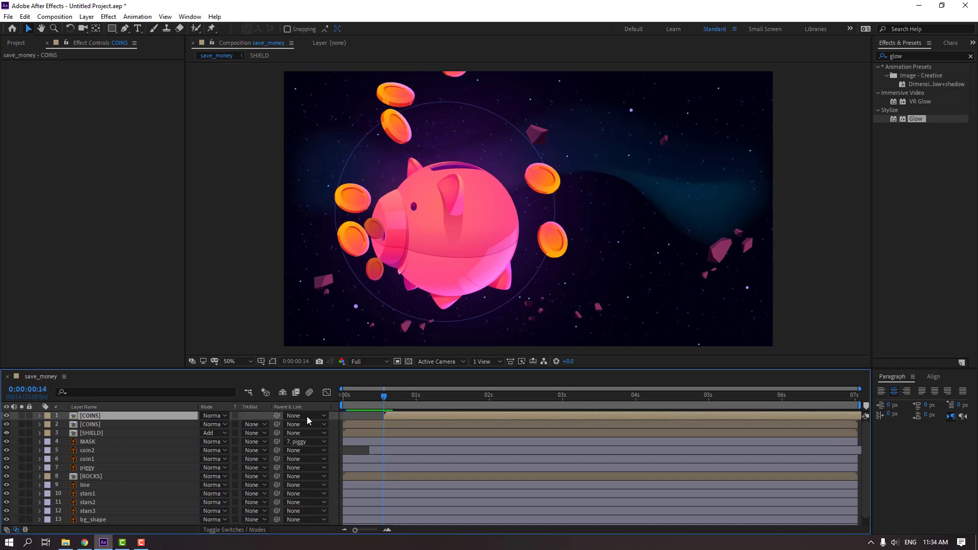
Step: Raise the duplicated COINS layer to position 960.0, -142.0 with a Position keyframe at 0:00:00:14
key(p)
scroll(478, 272, down, 2)
drag(220, 424, 178, 419)
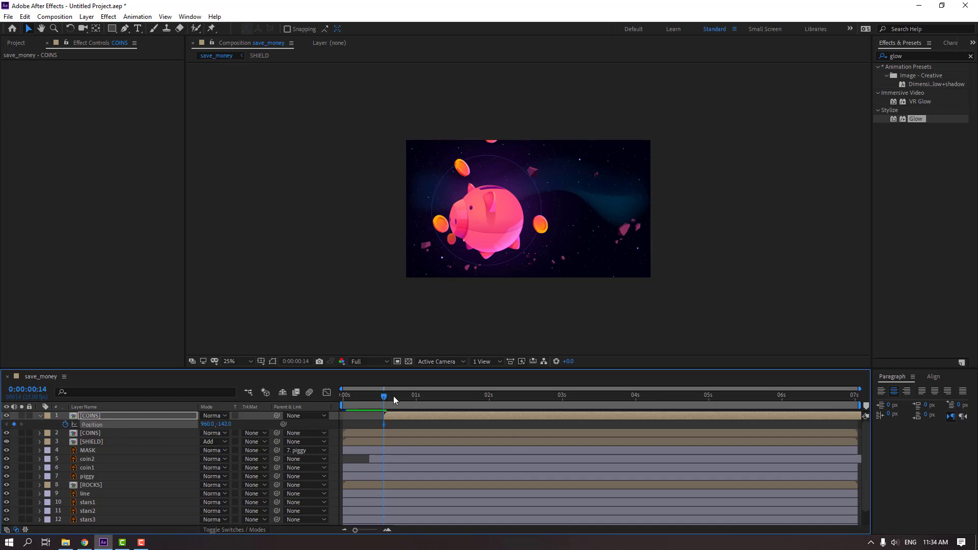
Step: Add a Position keyframe at 0:00:02:02 on the duplicated COINS layer, lowering it to 960.0, 1162.0
drag(393, 395, 854, 396)
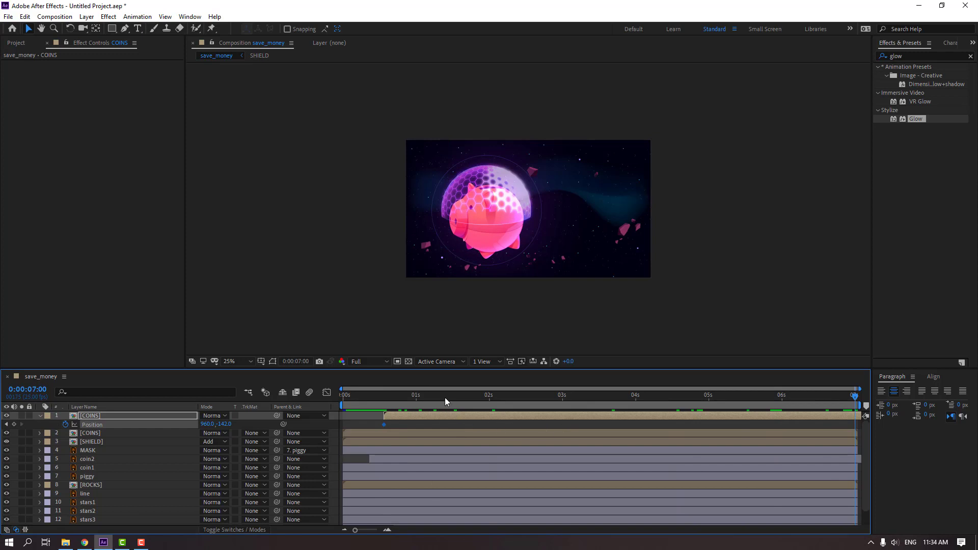
drag(444, 397, 495, 396)
drag(224, 424, 772, 407)
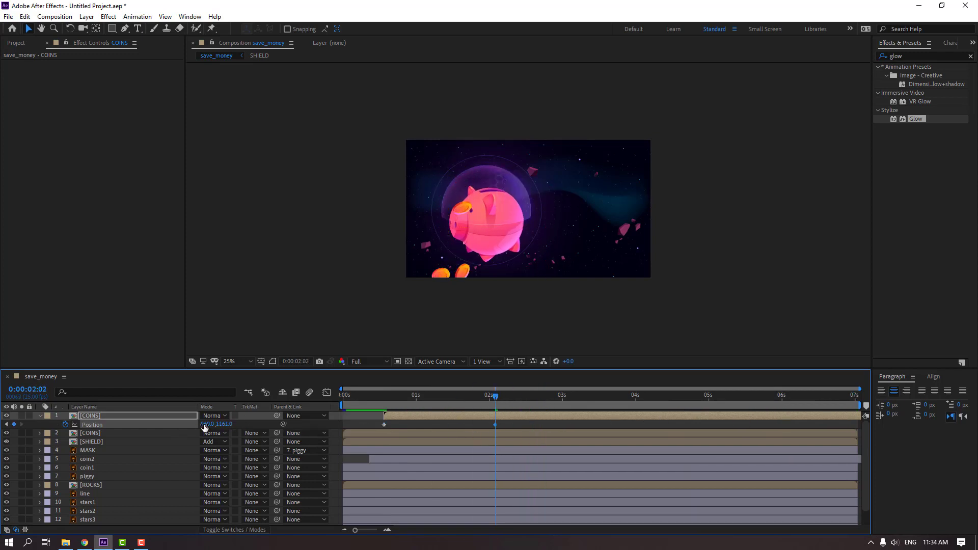
Step: Lower the duplicated COINS layer's end position to 960.0, 1341.0, shift that keyframe to about 0:00:03:09, and preview the fall
drag(367, 396, 451, 396)
drag(521, 425, 612, 400)
key(k)
key(period)
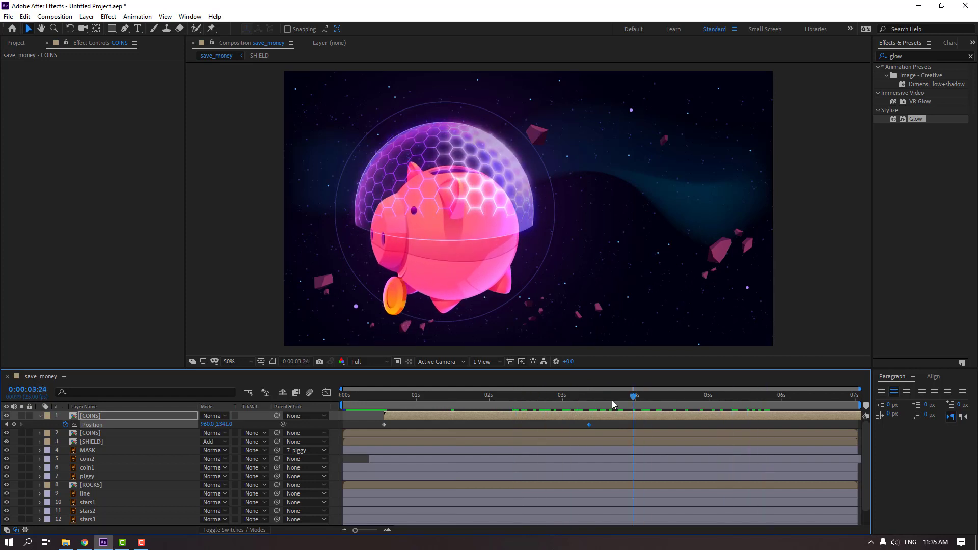
key(comma)
key(space)
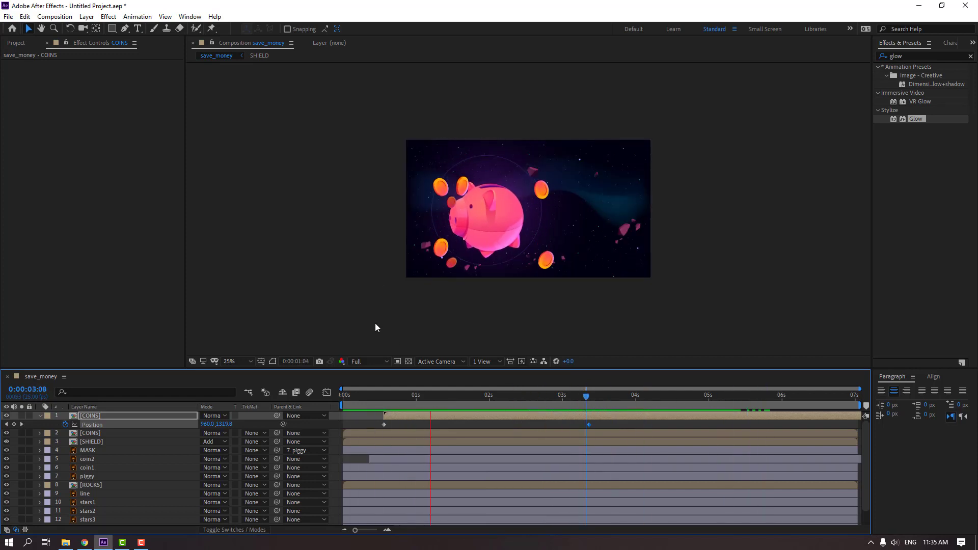
Step: Slow the duplicated COINS layer's fall by moving its end Position keyframe to about 0:00:07:00, and preview it
click(575, 395)
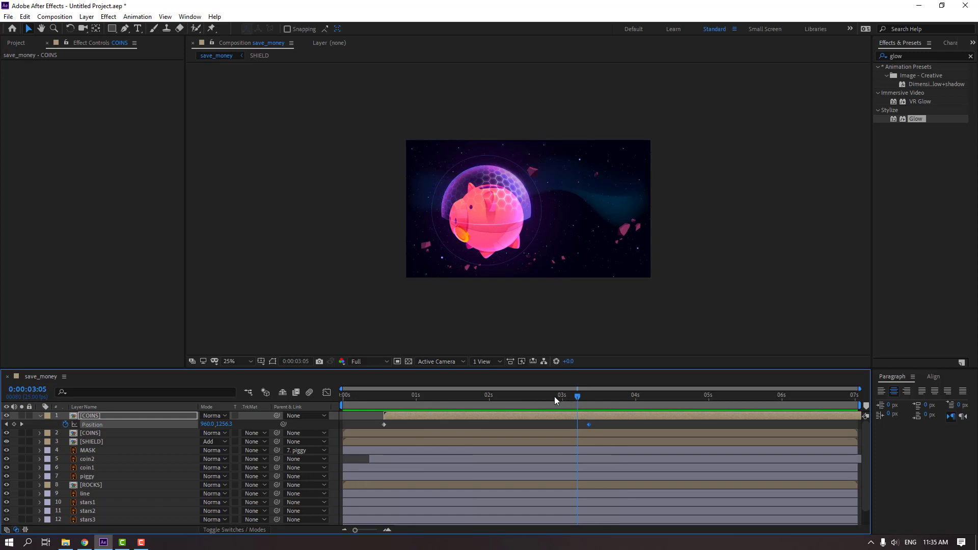
drag(556, 400, 855, 431)
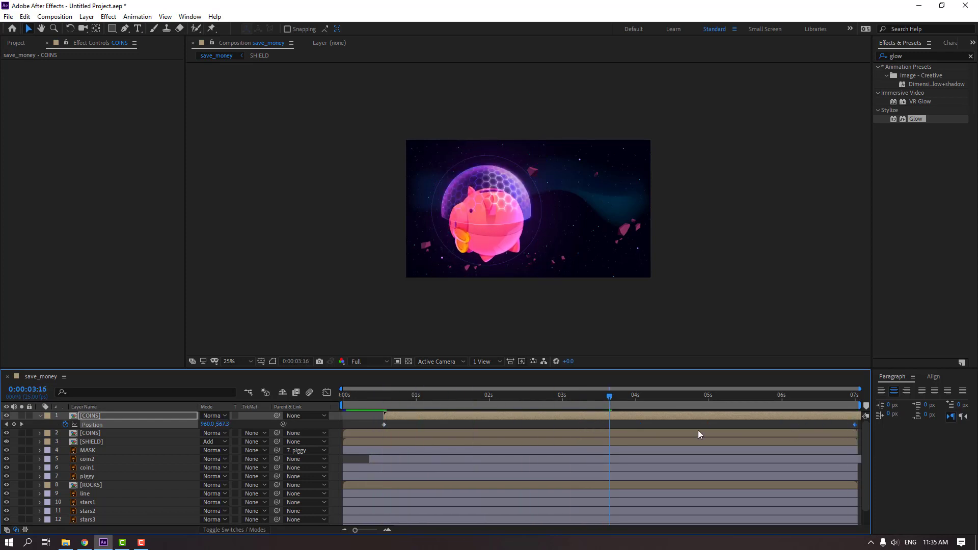
key(space)
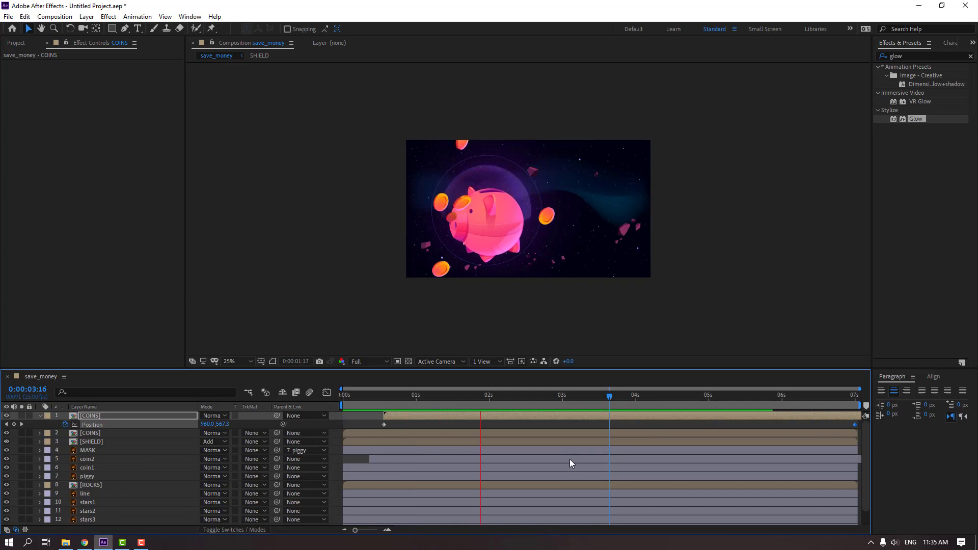
Step: Inspect the cut-off coin at 0:00:02:02 and enable Collapse Transformations on the duplicated COINS layer
drag(533, 395, 496, 399)
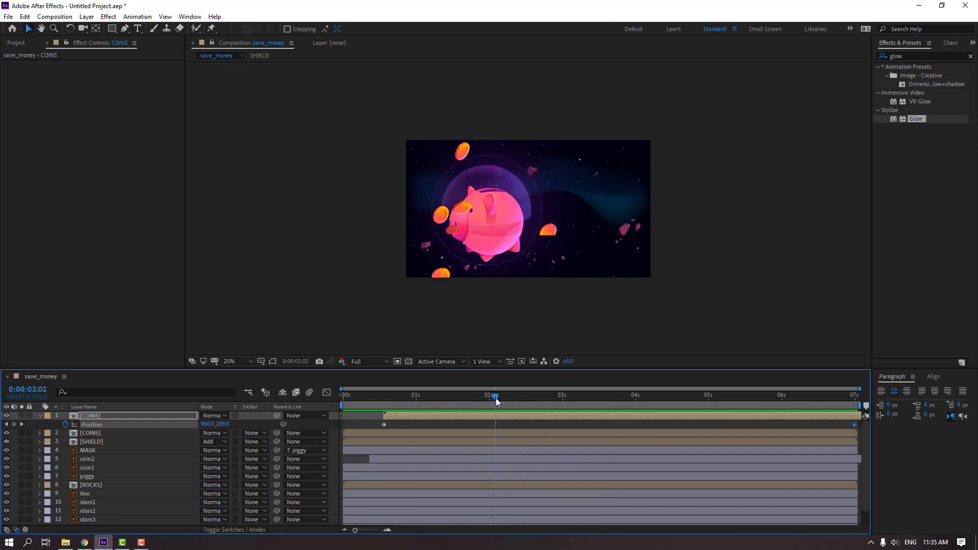
key(period)
key(period)
drag(643, 317, 503, 230)
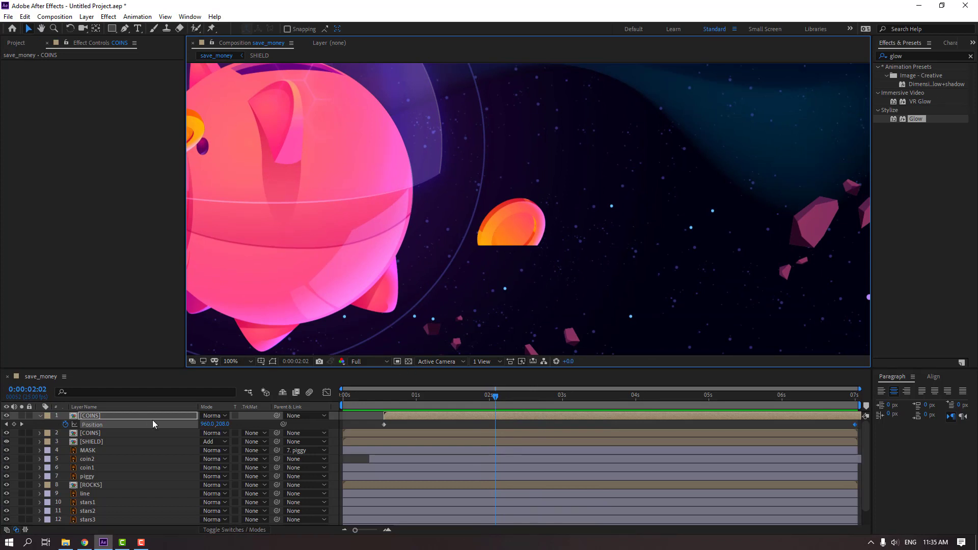
click(222, 531)
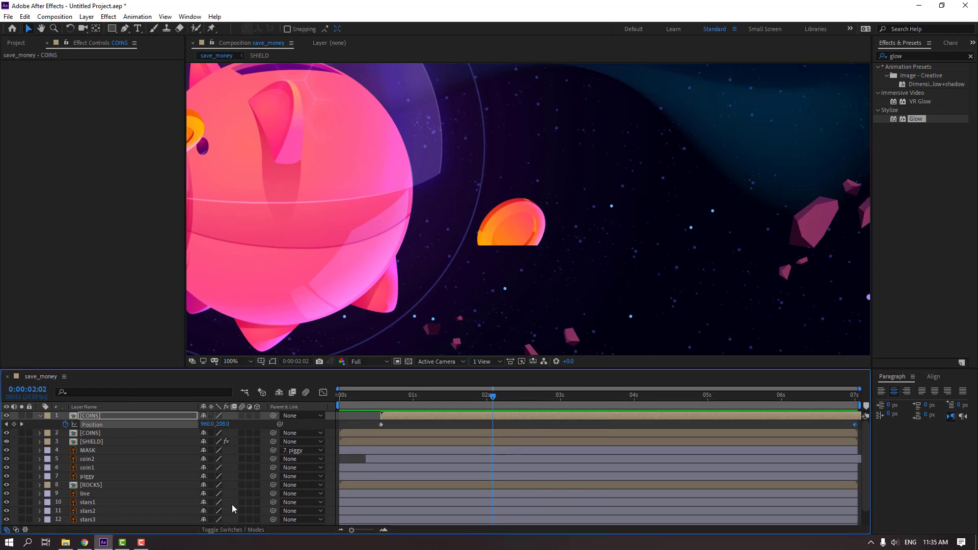
click(212, 415)
Step: Preview the falling coins, check the frame at 0:00:02:07, and set the viewer magnification to Fit up to 100%
key(comma)
key(comma)
key(space)
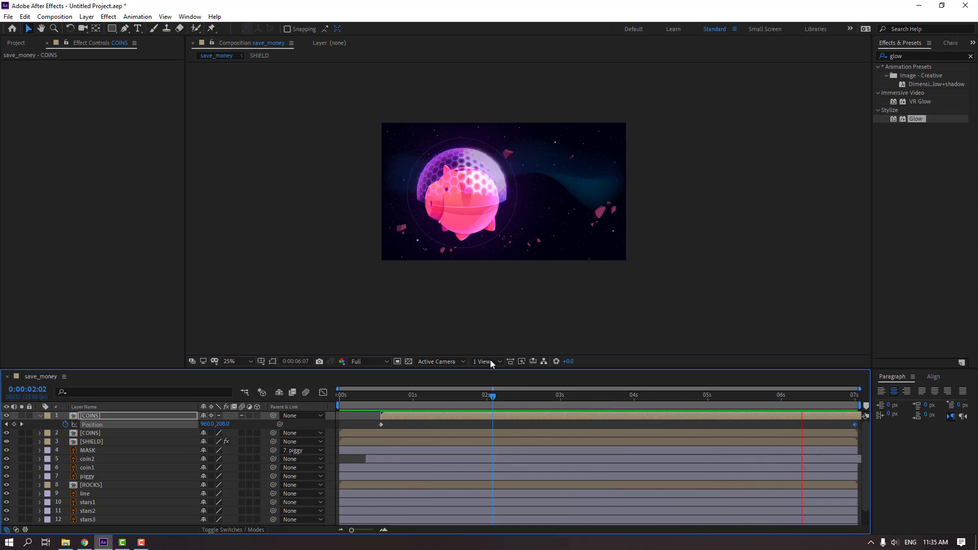
key(space)
drag(496, 395, 510, 396)
click(247, 363)
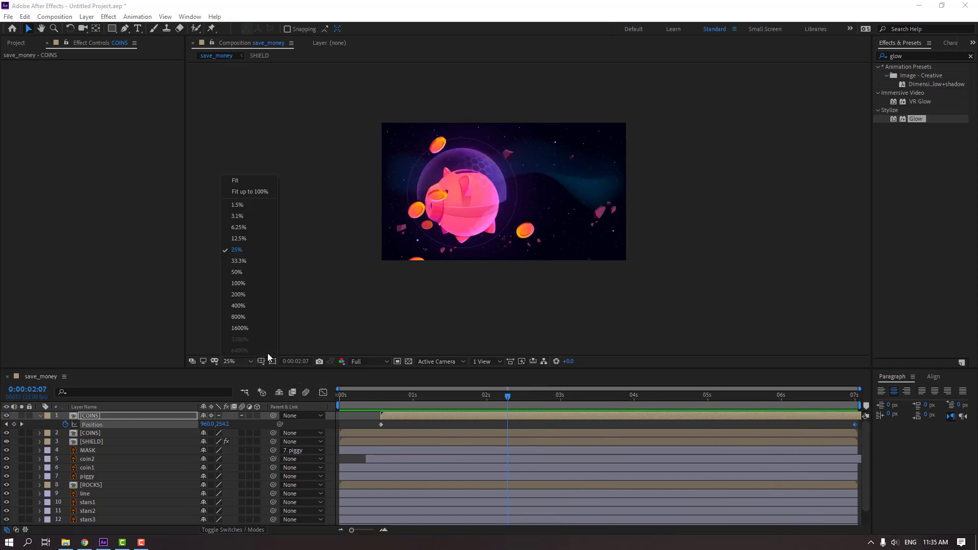
click(255, 192)
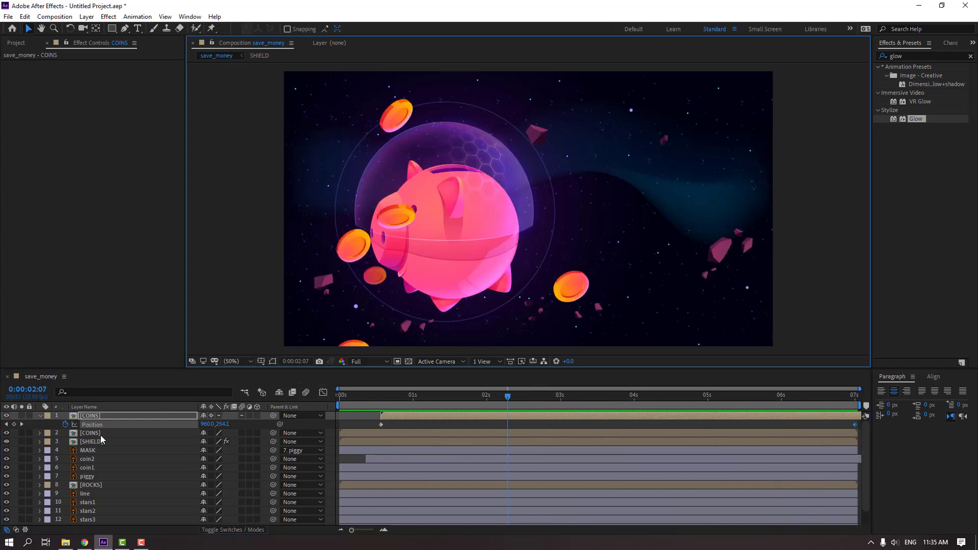
Step: Open the ROCKS composition, return to 0:00:00:00, and check the Position properties of all rock layers
double_click(91, 486)
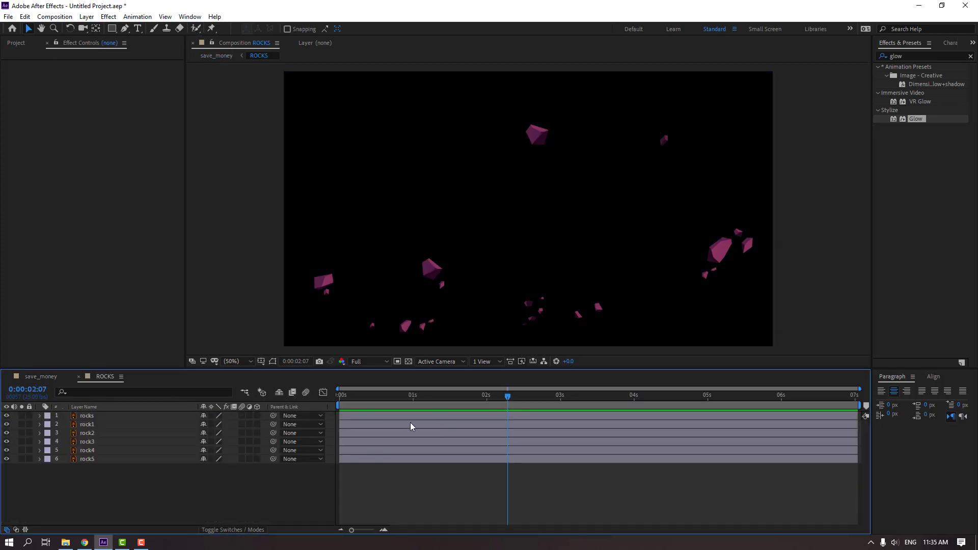
drag(456, 397, 339, 395)
drag(93, 481, 102, 381)
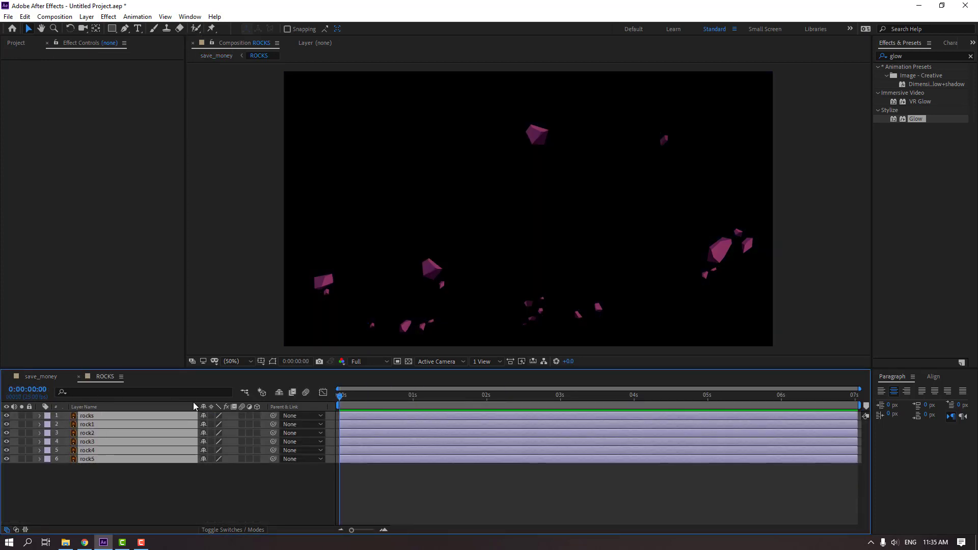
key(p)
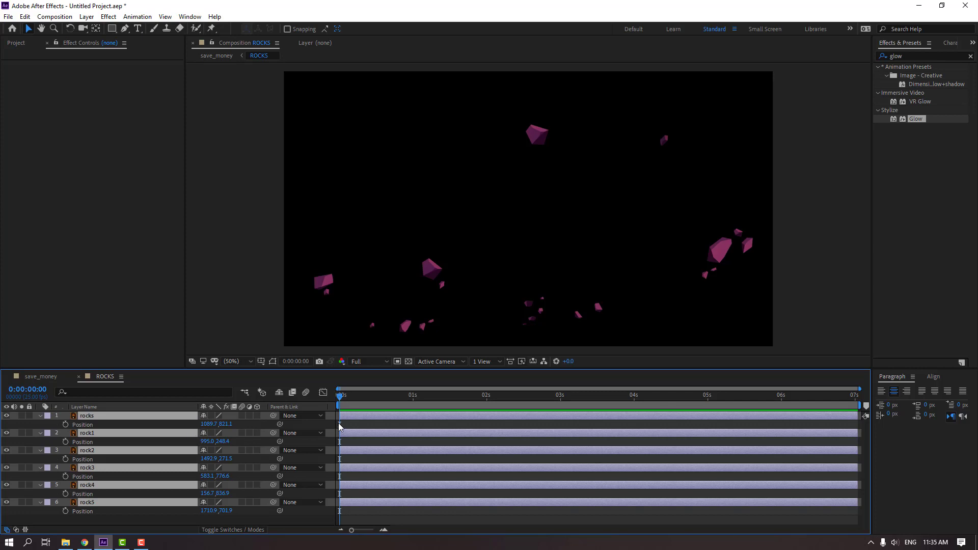
key(p)
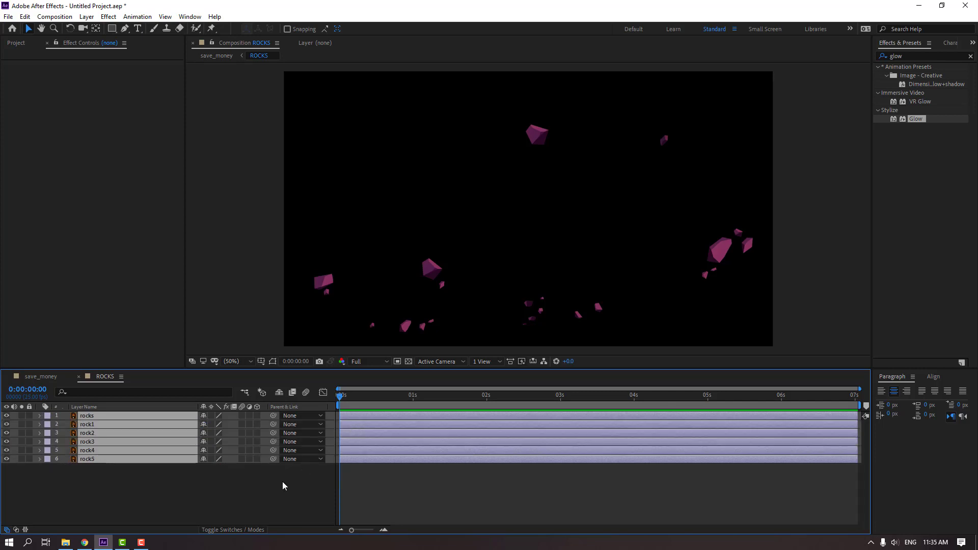
Step: Find the wiggle presets, apply Wiggle - position to the rocks layer, and preview the motion
click(899, 56)
text(w)
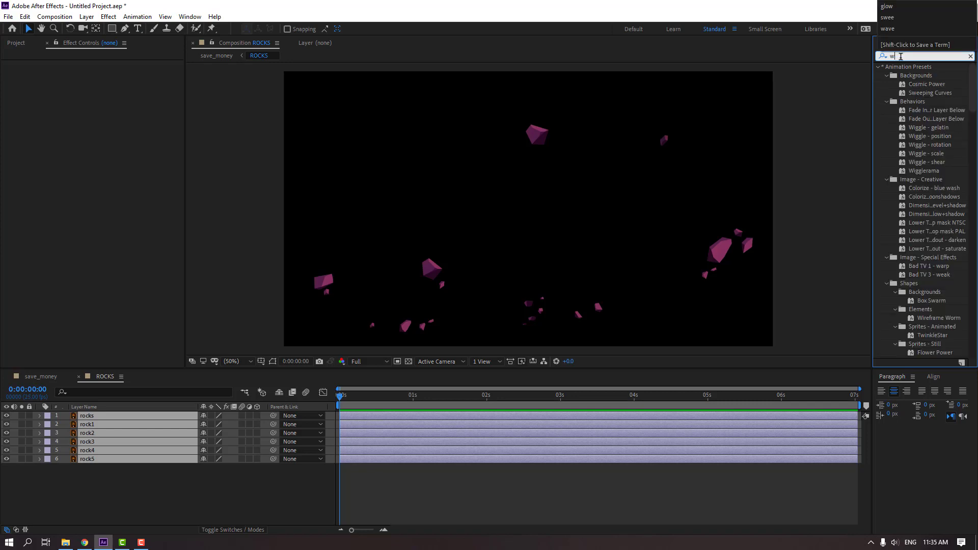
text(iggle)
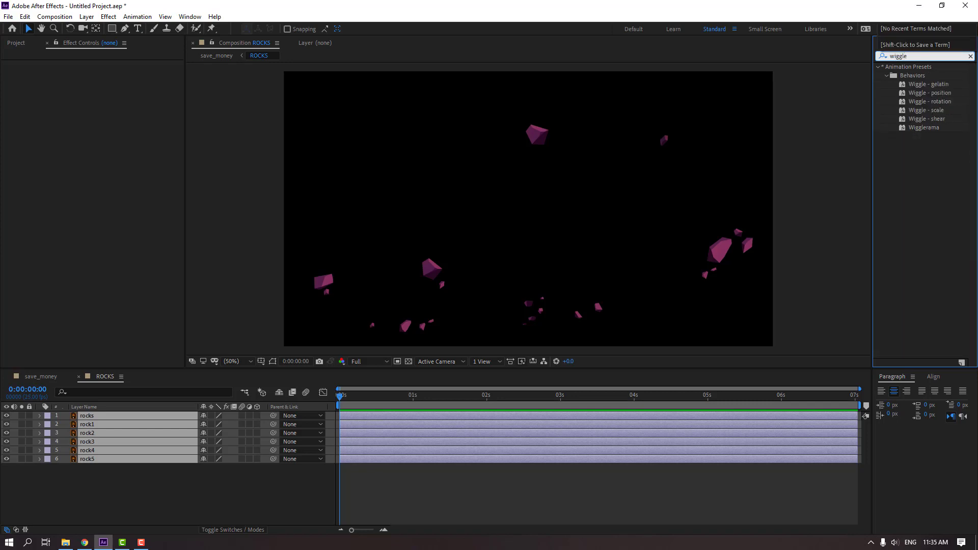
drag(923, 95, 91, 416)
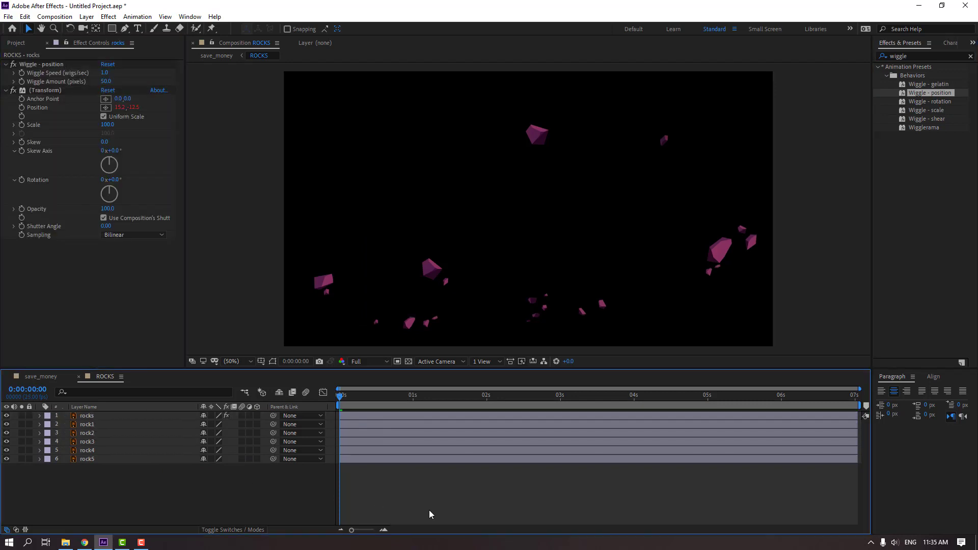
key(space)
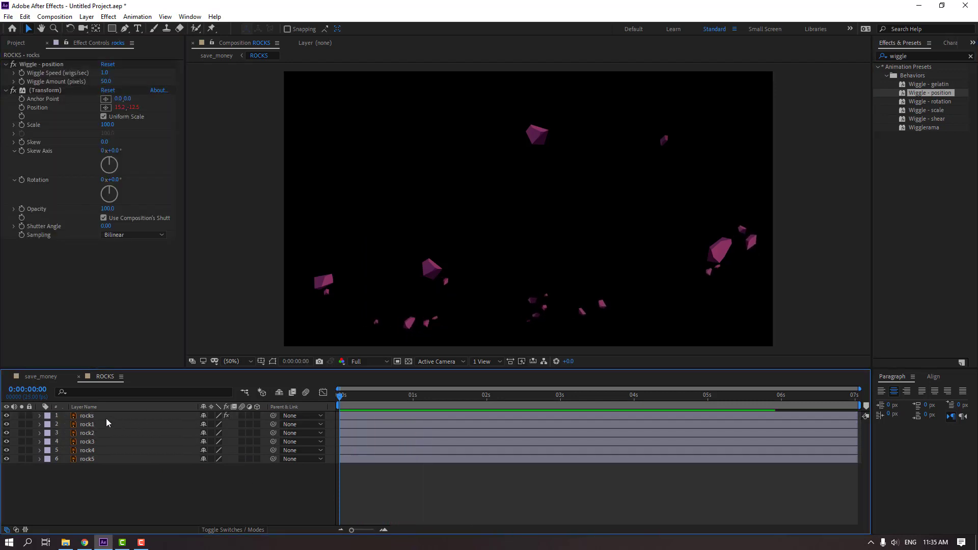
Step: Set the rocks layer's Wiggle Amount to 10 pixels and preview the gentler motion
click(106, 416)
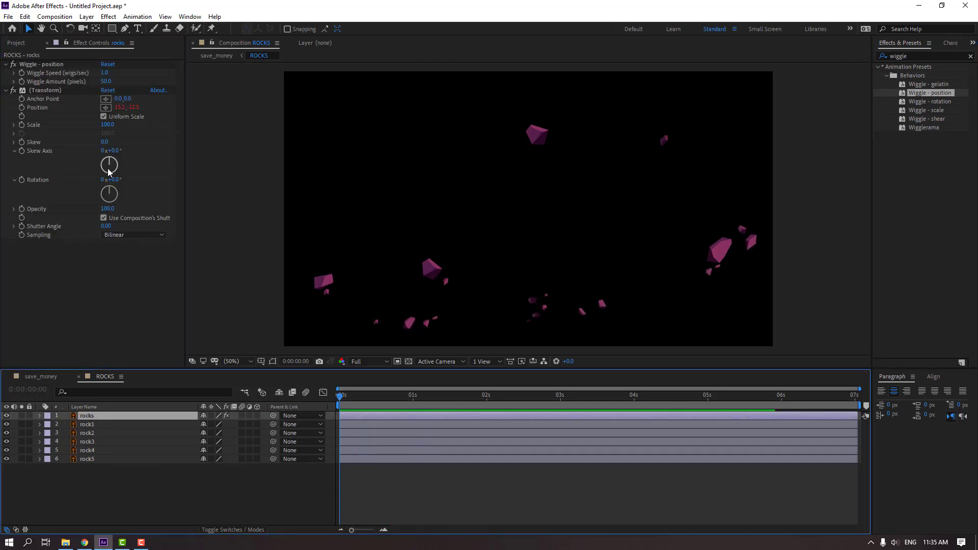
click(104, 82)
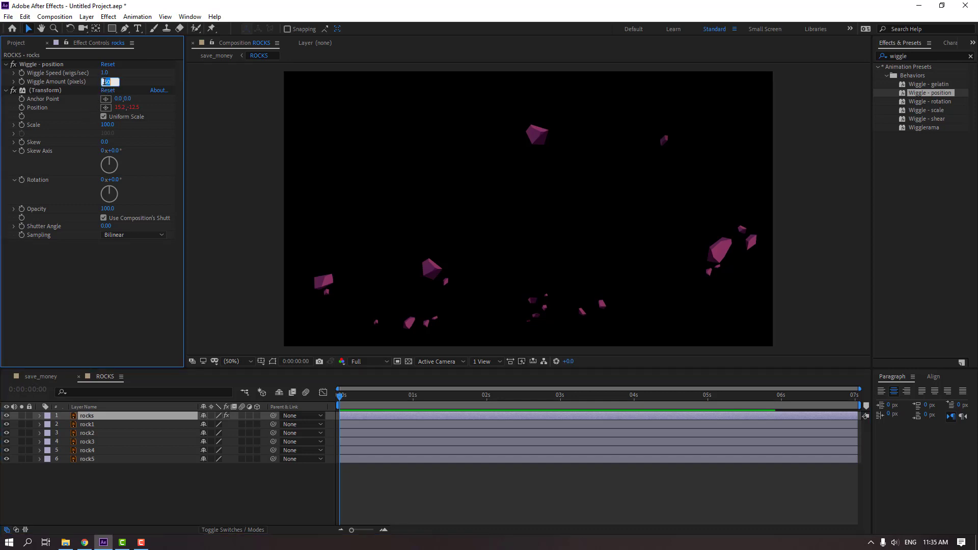
key(Return)
key(space)
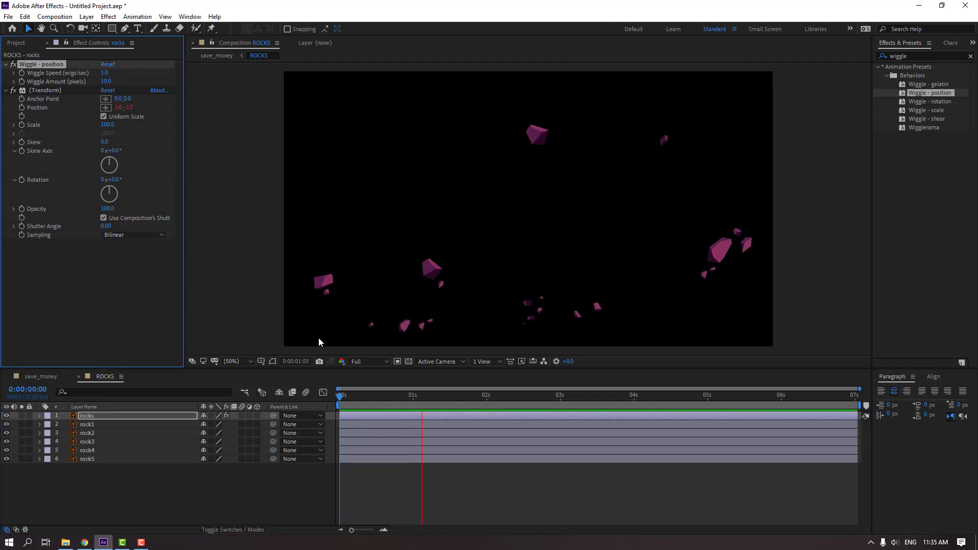
key(space)
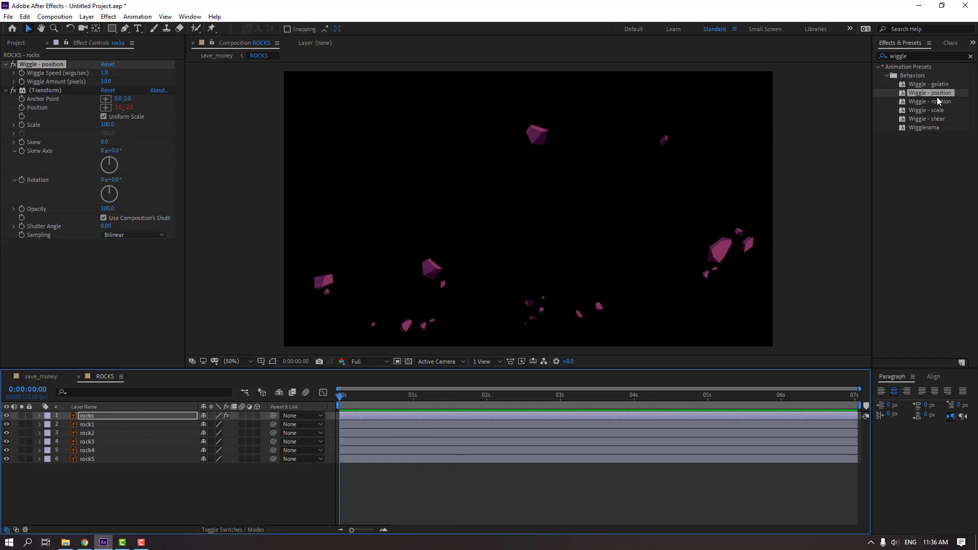
Step: Apply Wiggle - position to the rock1 layer with a Wiggle Amount of 10 pixels, and preview it
drag(933, 97, 240, 426)
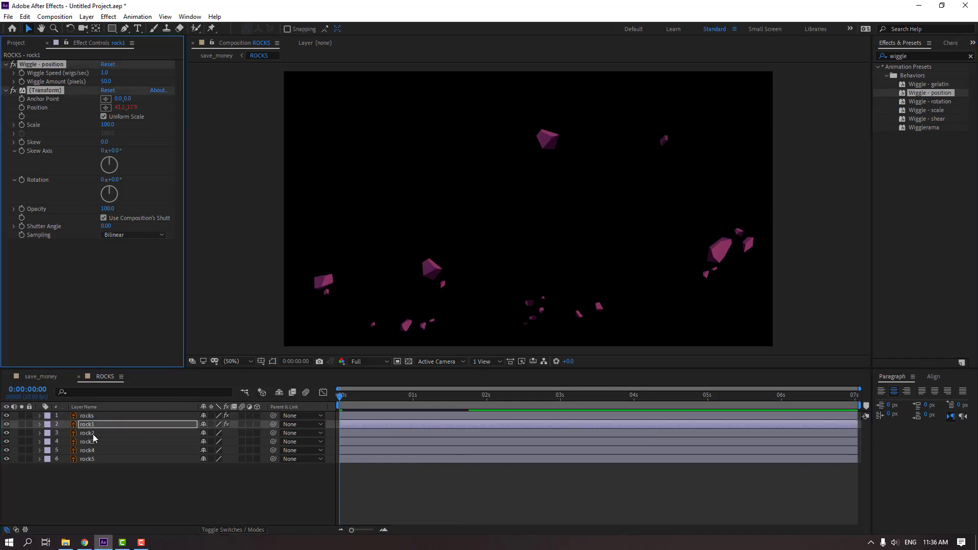
key(space)
key(space)
text(10)
key(Return)
key(space)
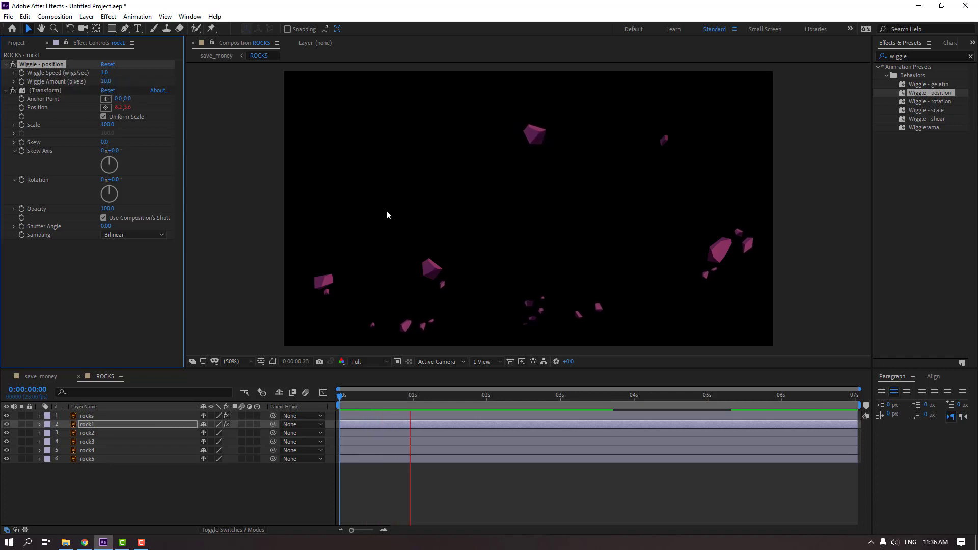
key(space)
Step: Apply the Wiggle - position preset to the rock2, rock3, rock4 and rock5 layers
drag(924, 96, 172, 432)
drag(918, 97, 102, 441)
drag(874, 120, 116, 451)
drag(913, 96, 100, 459)
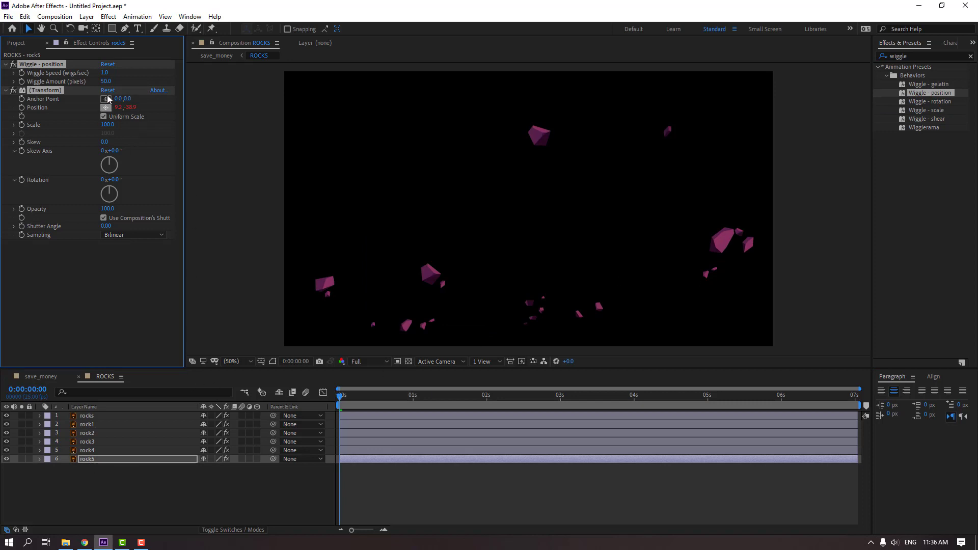
Step: Set the Wiggle Amount to 10 pixels on the rock5, rock4, rock3 and rock2 layers
key(Return)
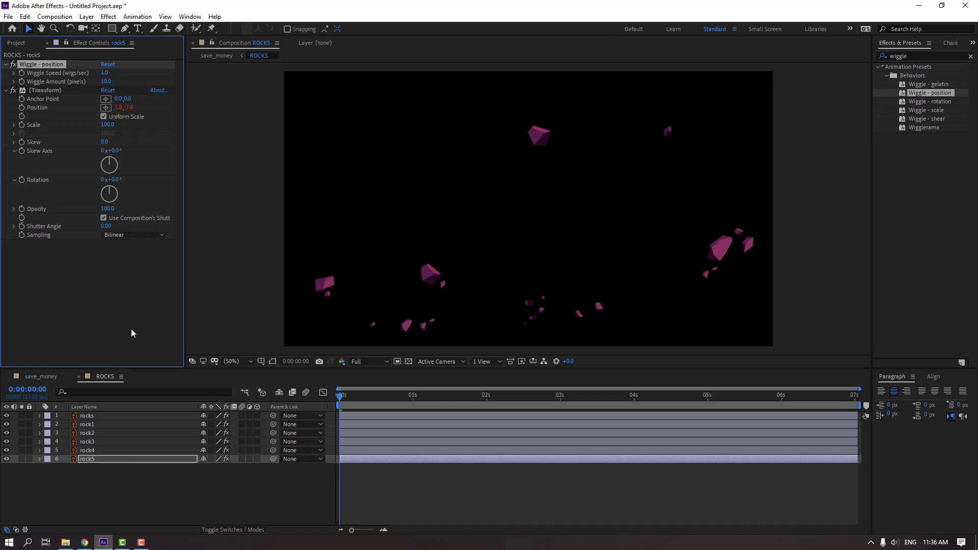
click(107, 451)
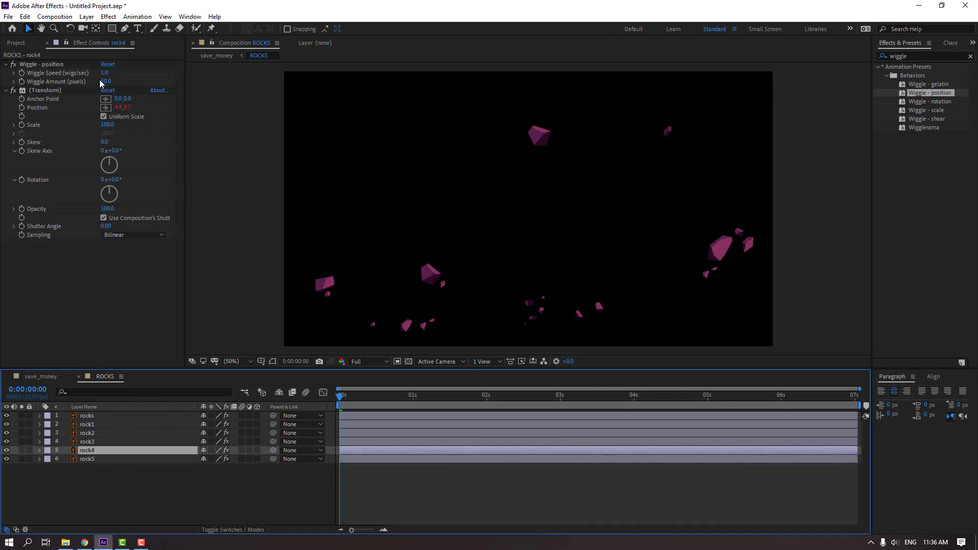
click(94, 442)
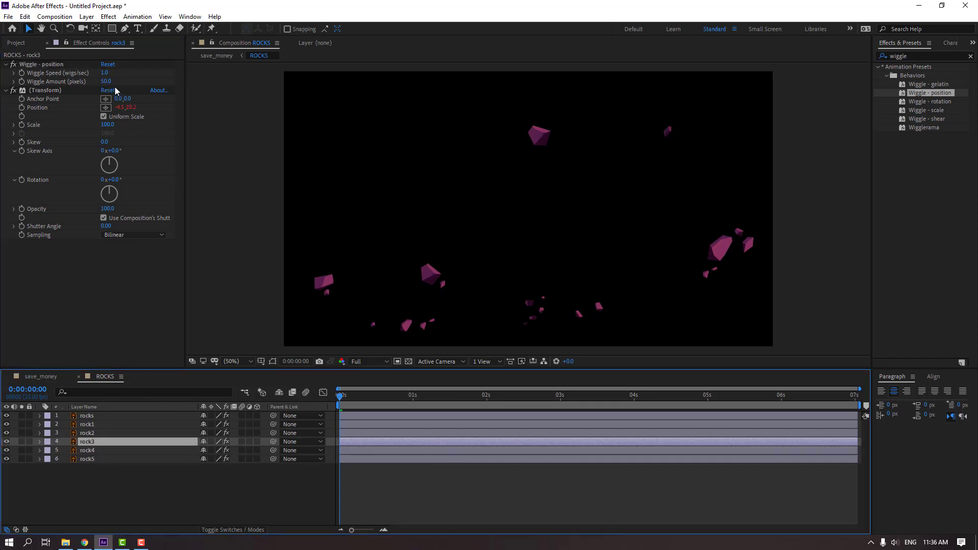
click(93, 432)
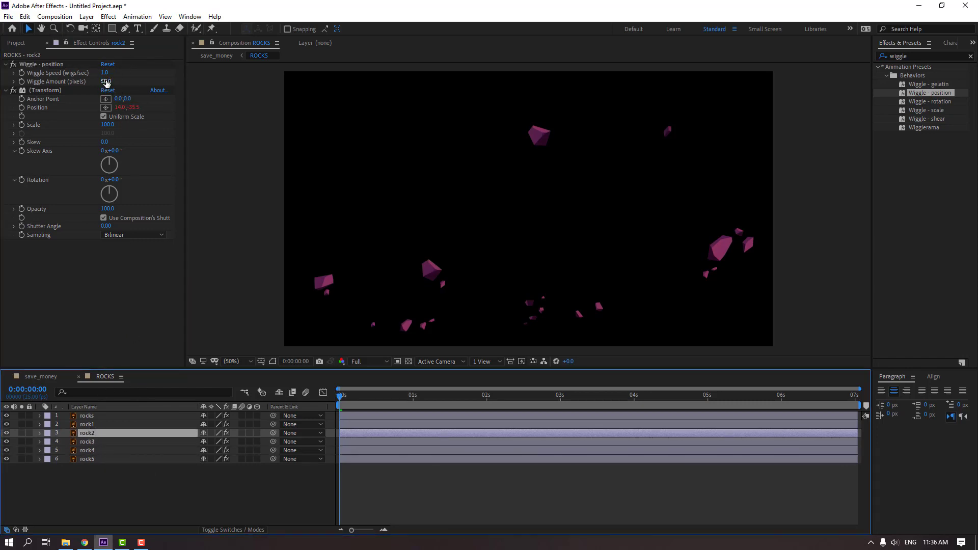
Step: Check rock1's wiggle settings, preview the rocks in ROCKS and in save_money, and return to the ROCKS composition
click(87, 424)
click(173, 484)
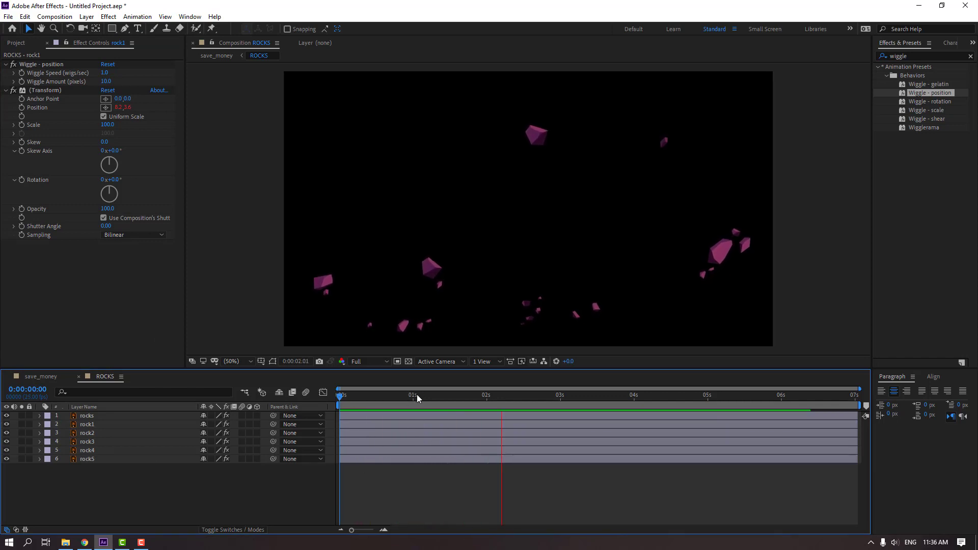
click(31, 378)
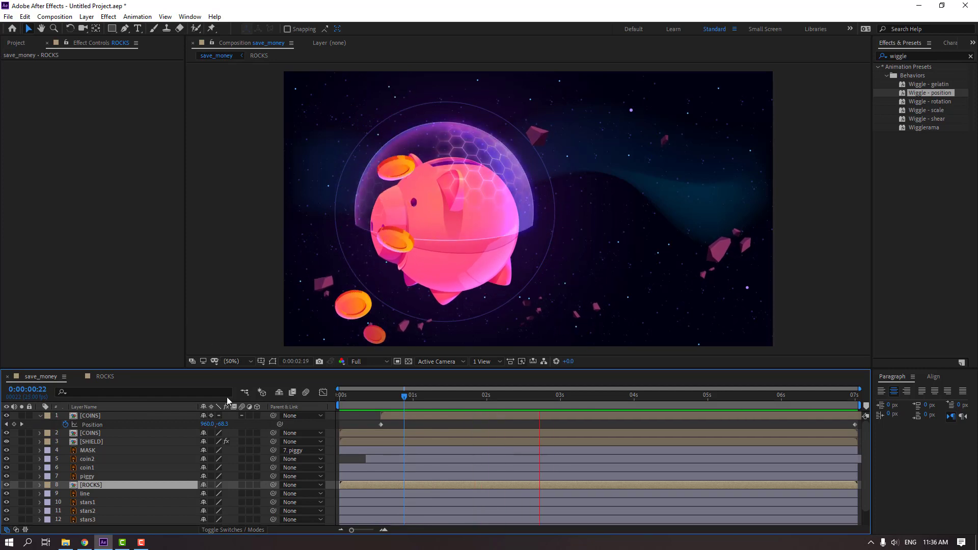
click(99, 376)
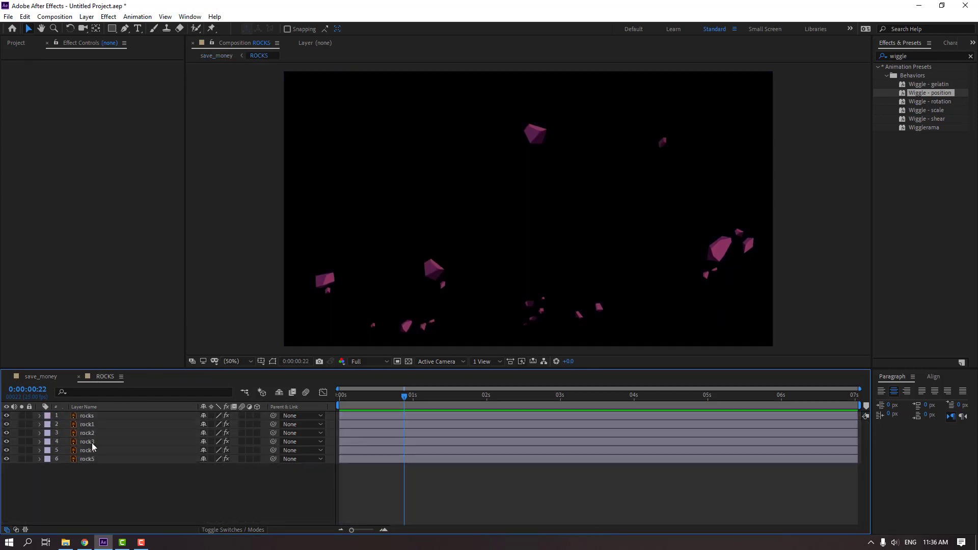
Step: Set the Skew Axis to 90° in the wiggle Transform effect of the rocks layer and preview it
click(100, 416)
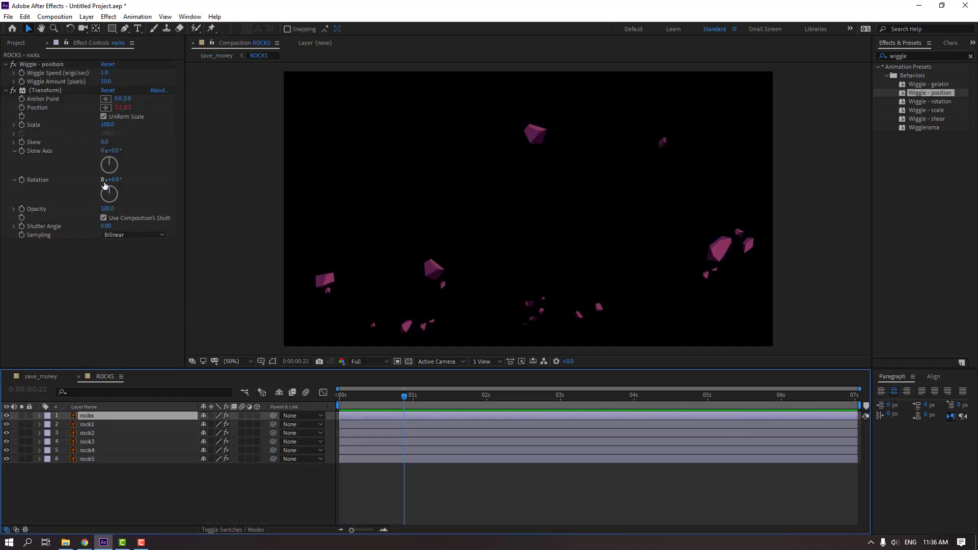
drag(114, 151, 145, 153)
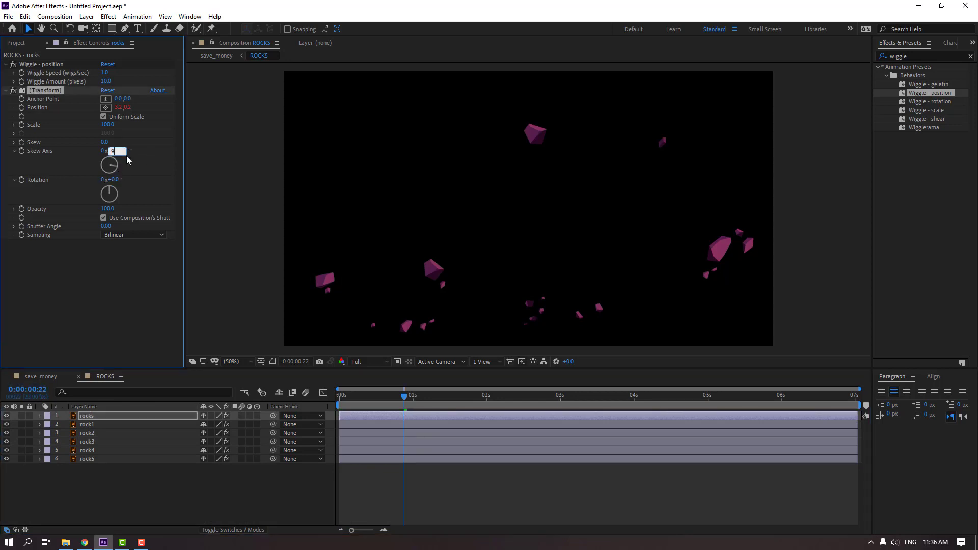
key(Return)
key(space)
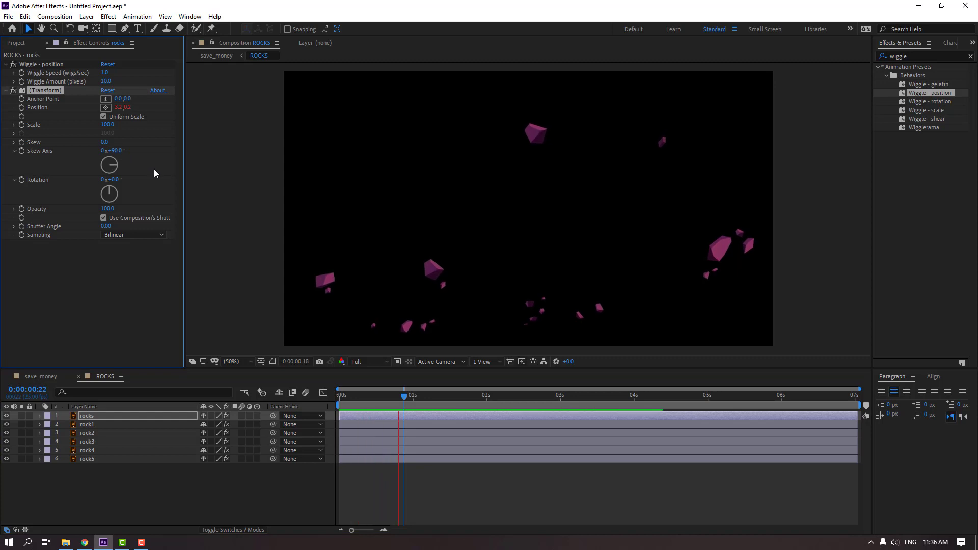
Step: Set the wiggle Transform effect's Rotation on the rock4 layer to -95° and preview the floating rocks
click(88, 433)
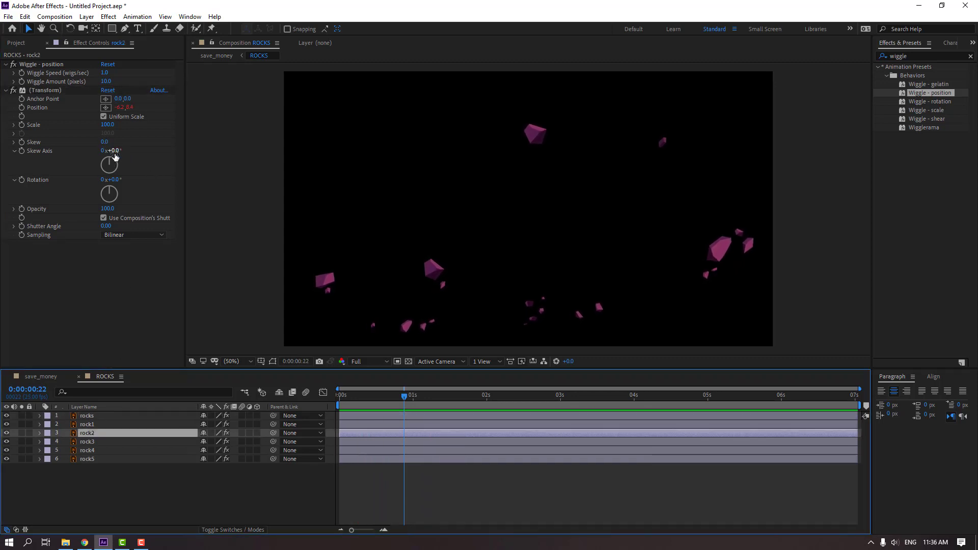
click(114, 151)
click(91, 450)
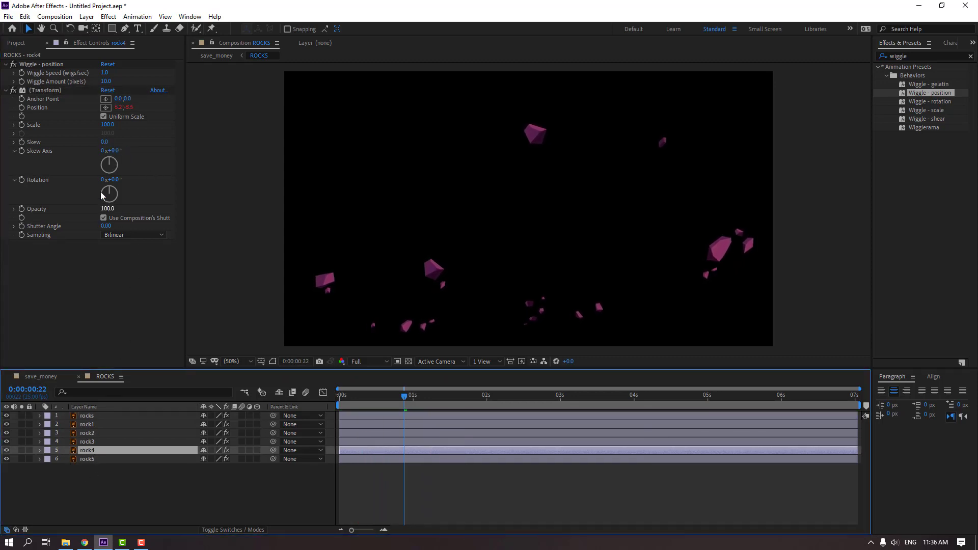
click(115, 179)
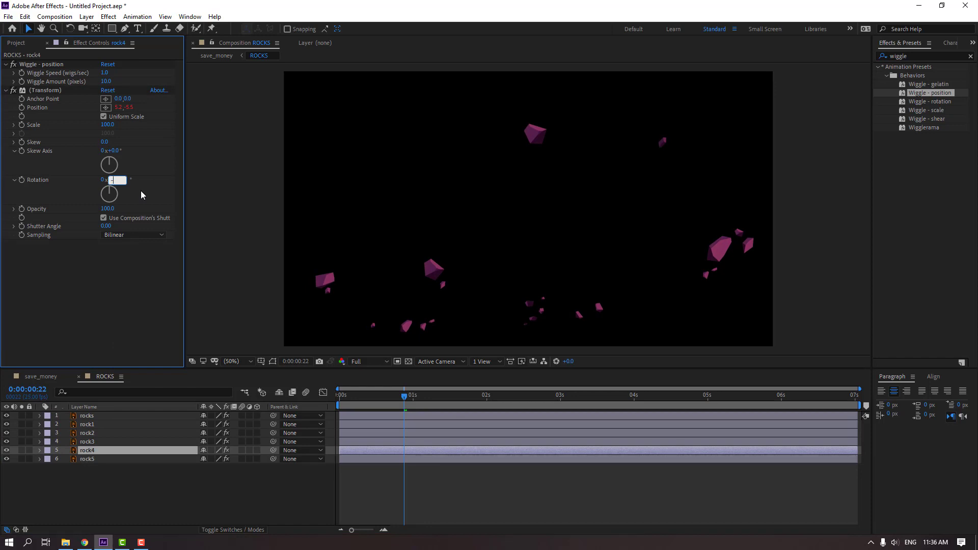
text(-95)
key(Return)
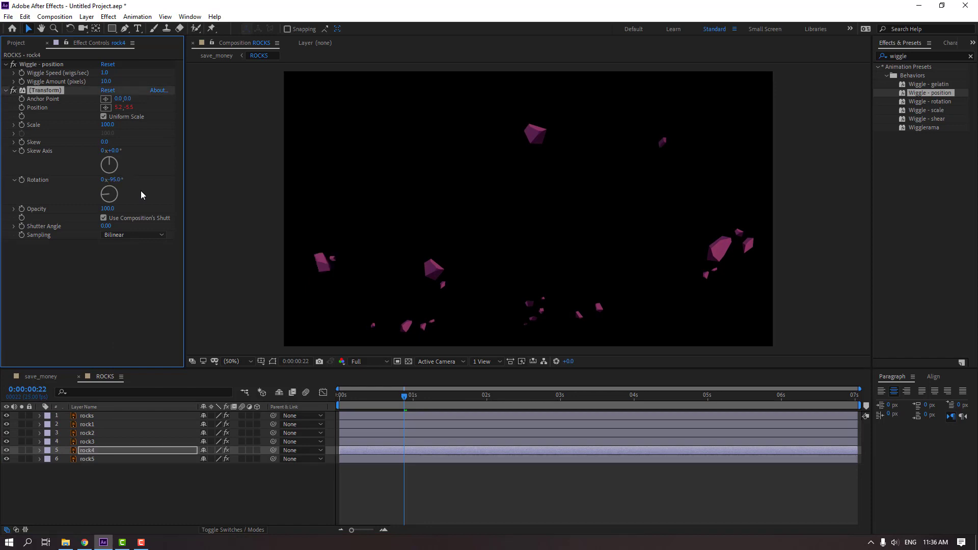
key(space)
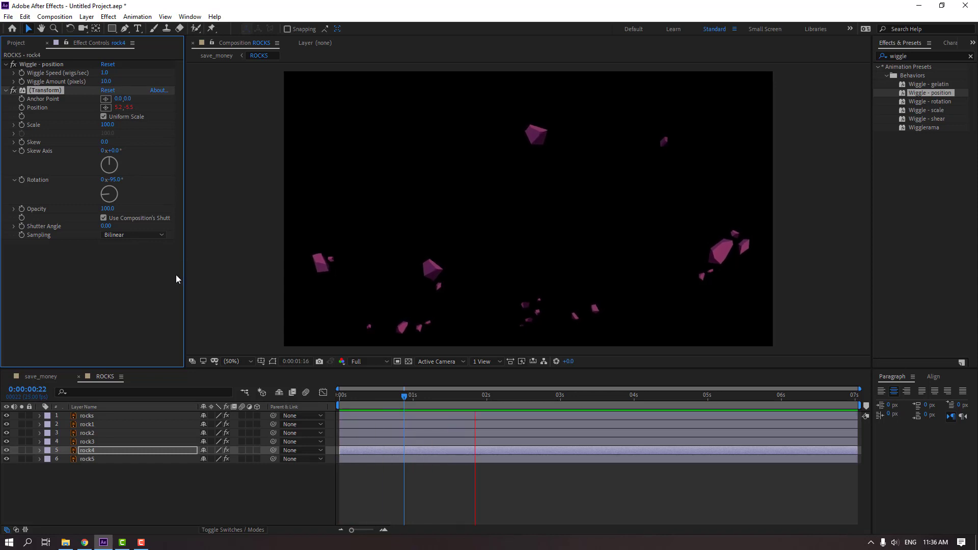
Step: Preview the rocks' motion within the full save_money composition
click(40, 376)
key(comma)
key(comma)
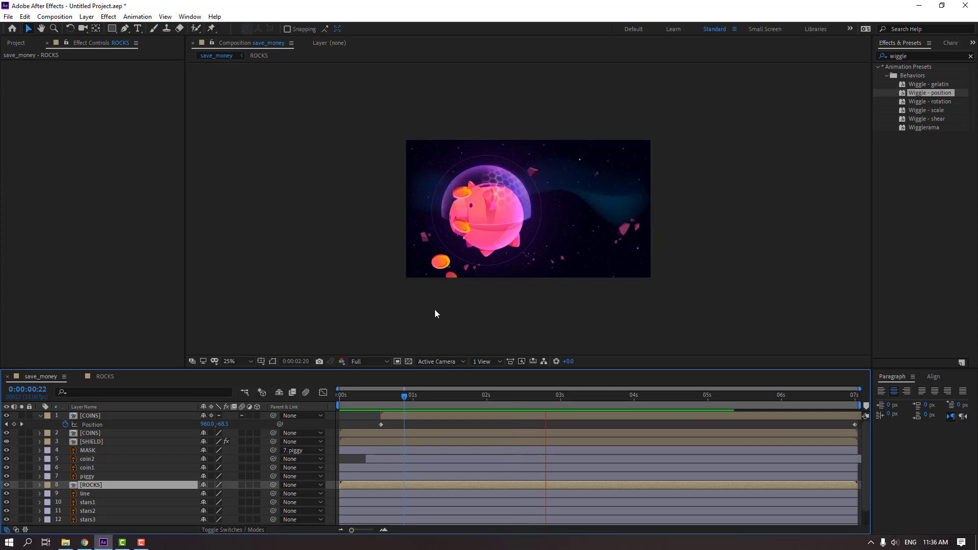
key(period)
key(period)
key(space)
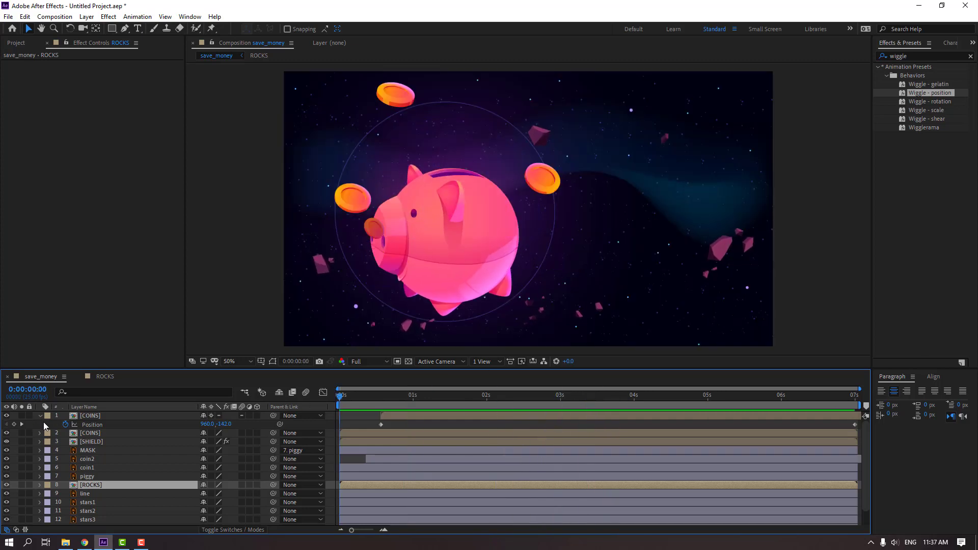
Step: Apply Wave Warp to the bg_shape layer with a Wave Width of 204, and preview it
click(40, 415)
scroll(149, 503, down, 1)
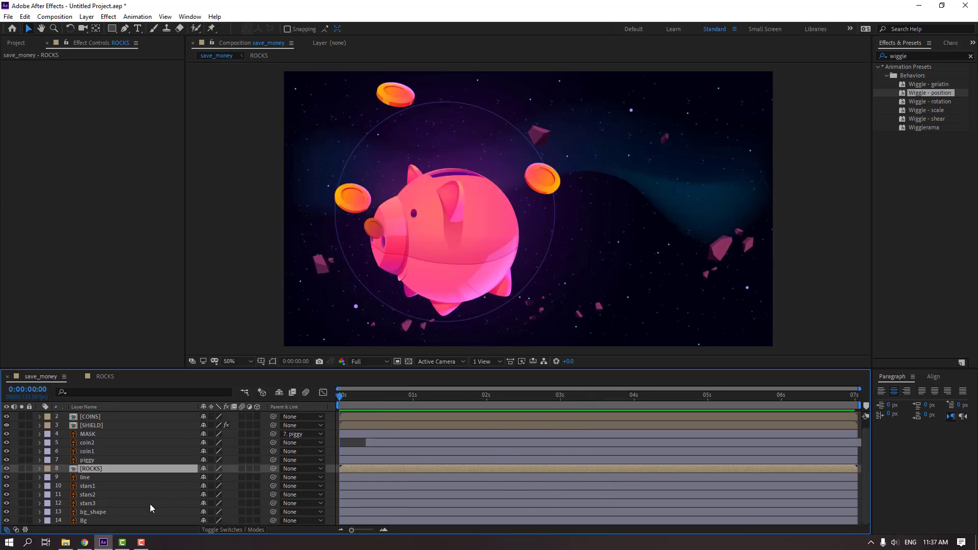
click(94, 512)
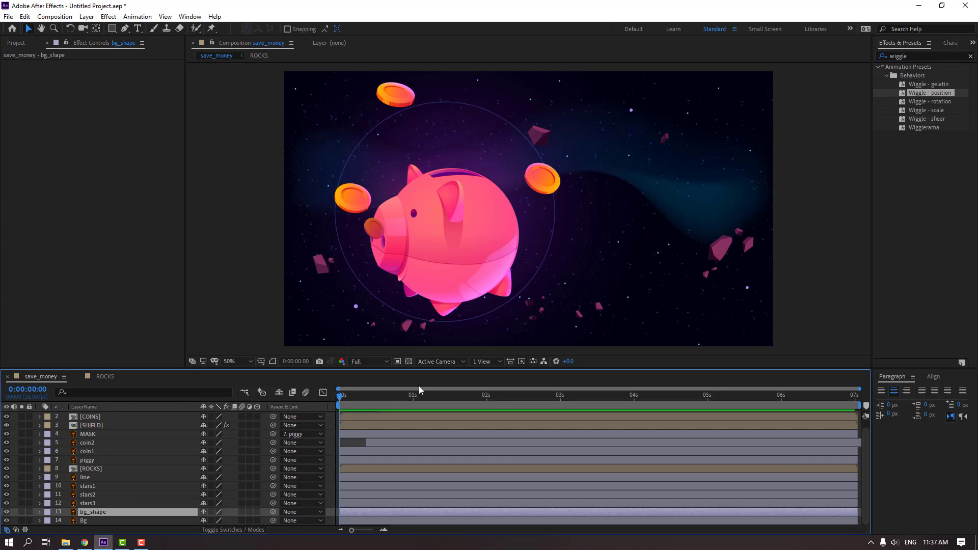
click(912, 55)
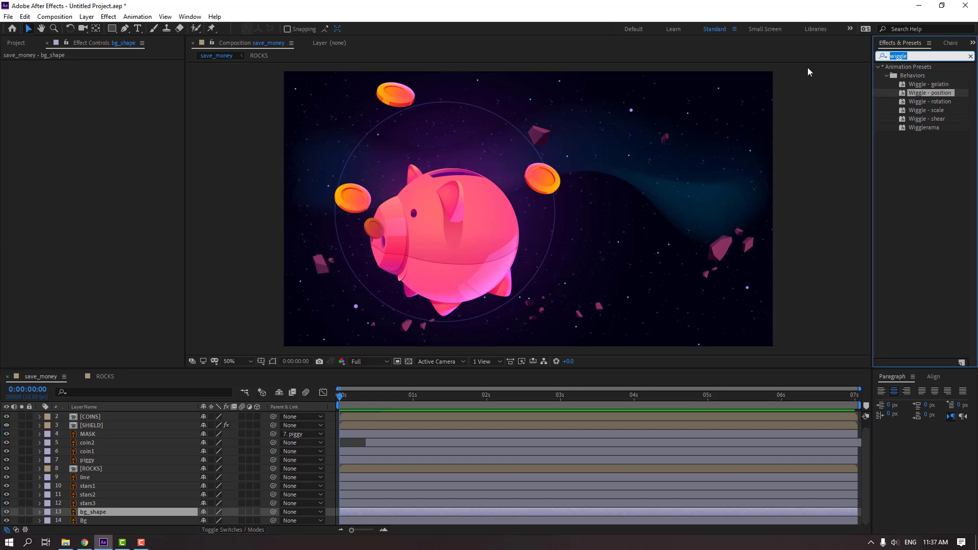
text(wave)
drag(914, 75, 104, 514)
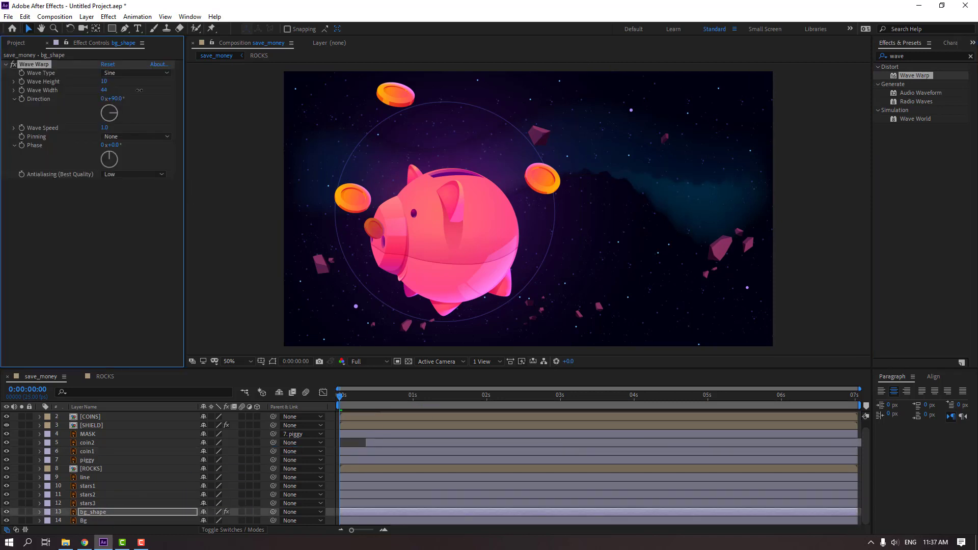
key(space)
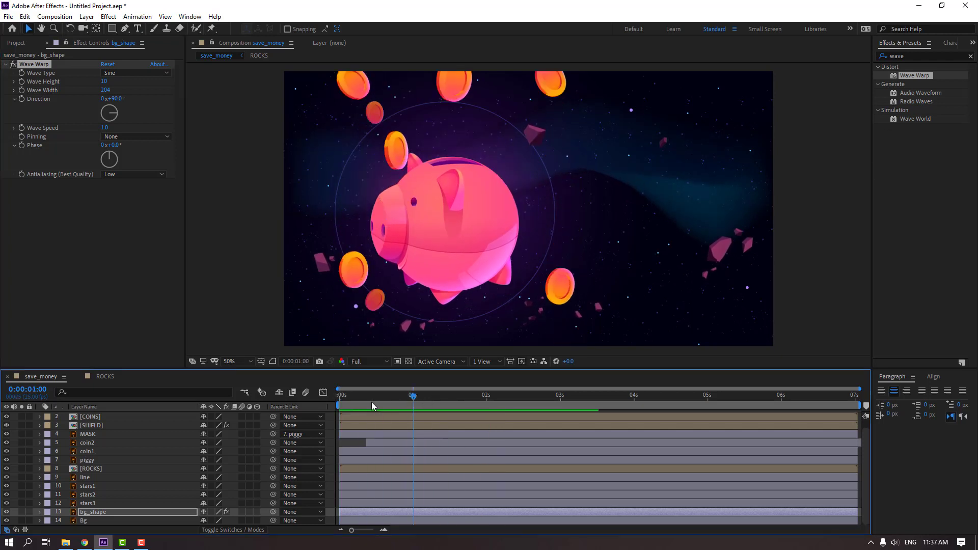
key(space)
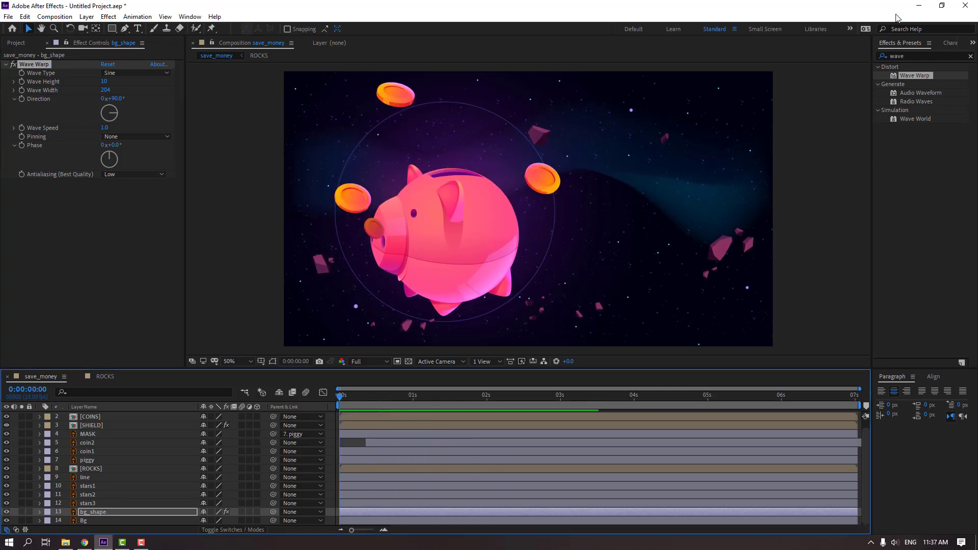
Step: Apply CC Light Wipe to the stars1 layer and add a 0% Completion keyframe at 0 seconds
click(908, 54)
key(BackSpace)
key(BackSpace)
key(BackSpace)
key(BackSpace)
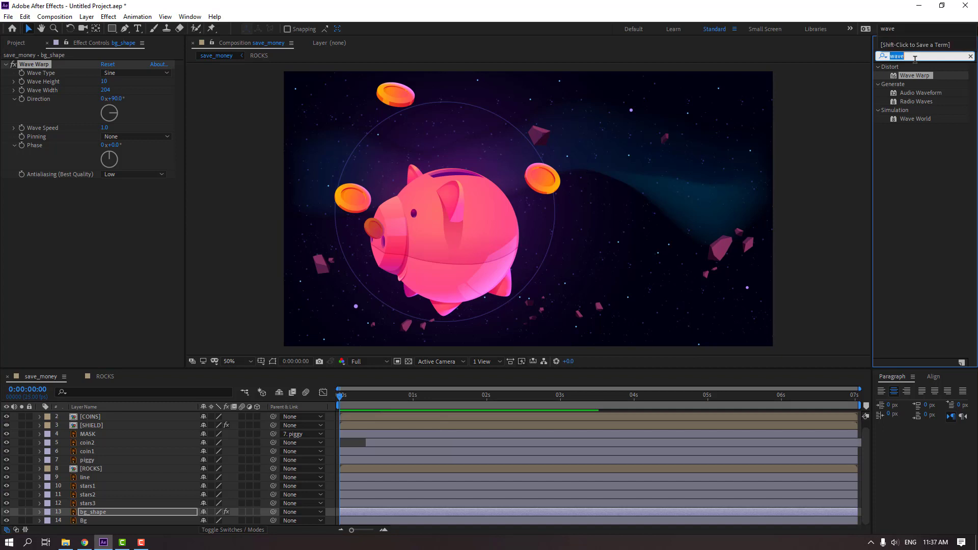
text(ligh)
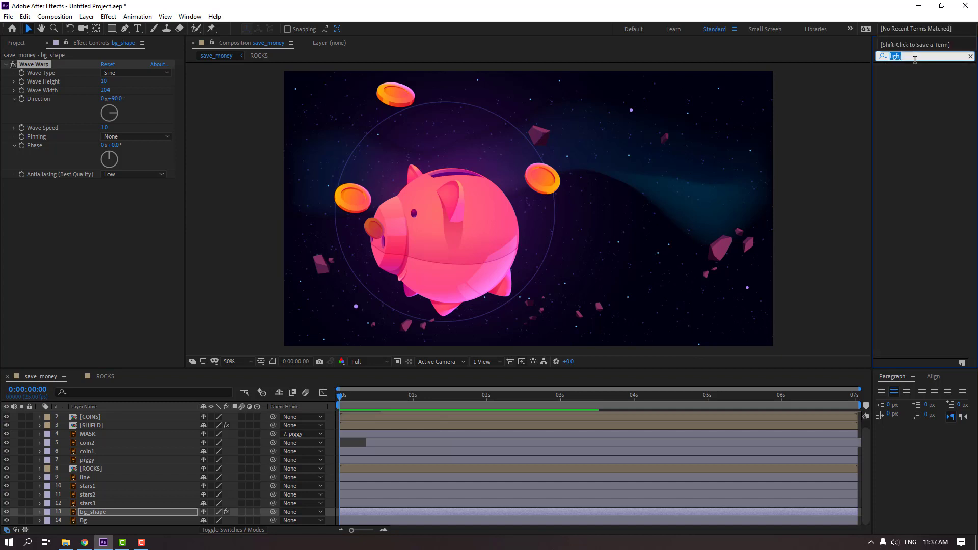
text(light)
scroll(948, 209, down, 4)
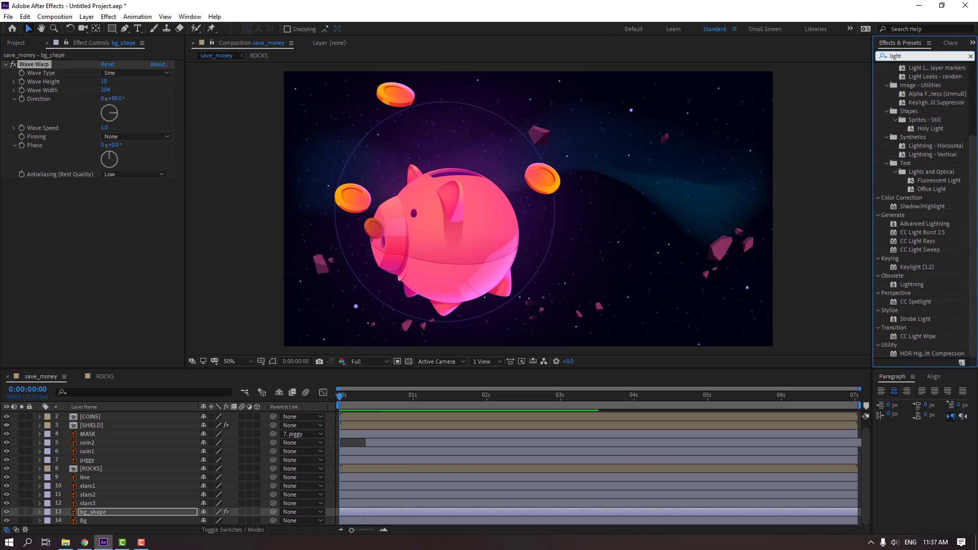
click(856, 486)
click(907, 337)
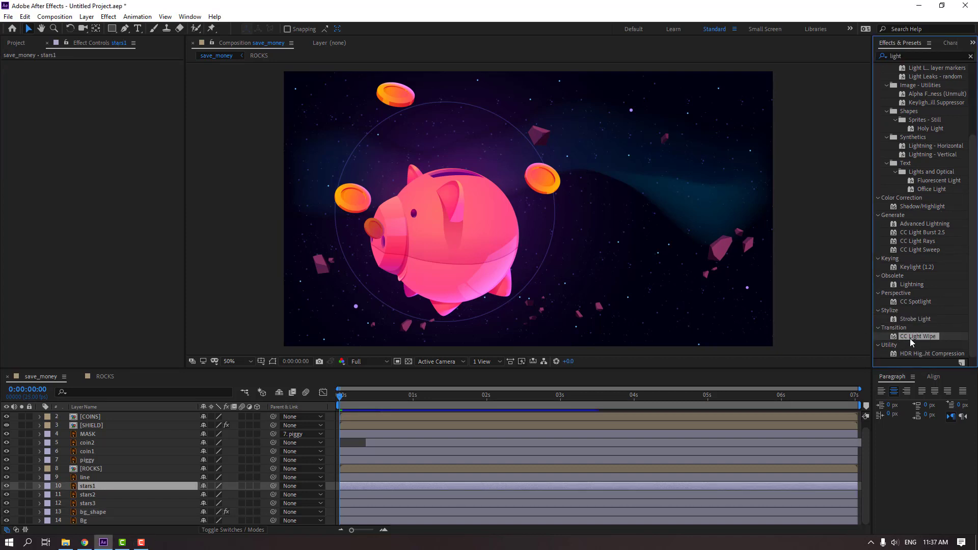
drag(911, 338, 90, 488)
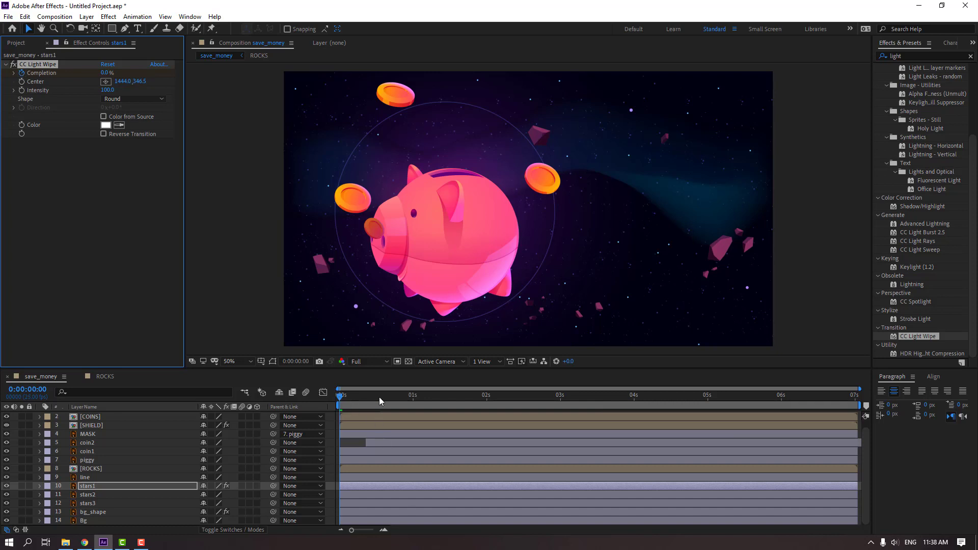
Step: Keyframe the CC Light Wipe Completion on stars1 at 100% at 7 seconds and preview it
drag(379, 396, 899, 430)
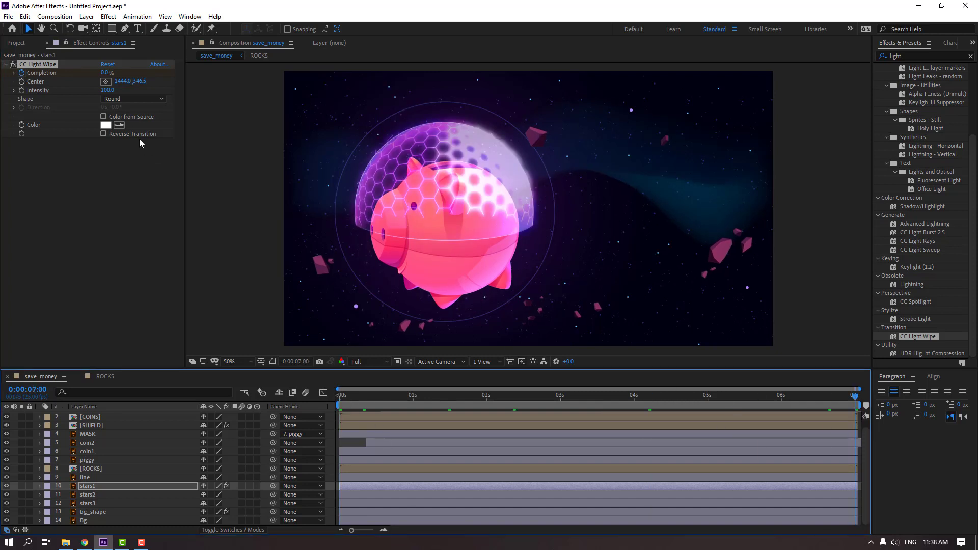
drag(102, 76, 142, 74)
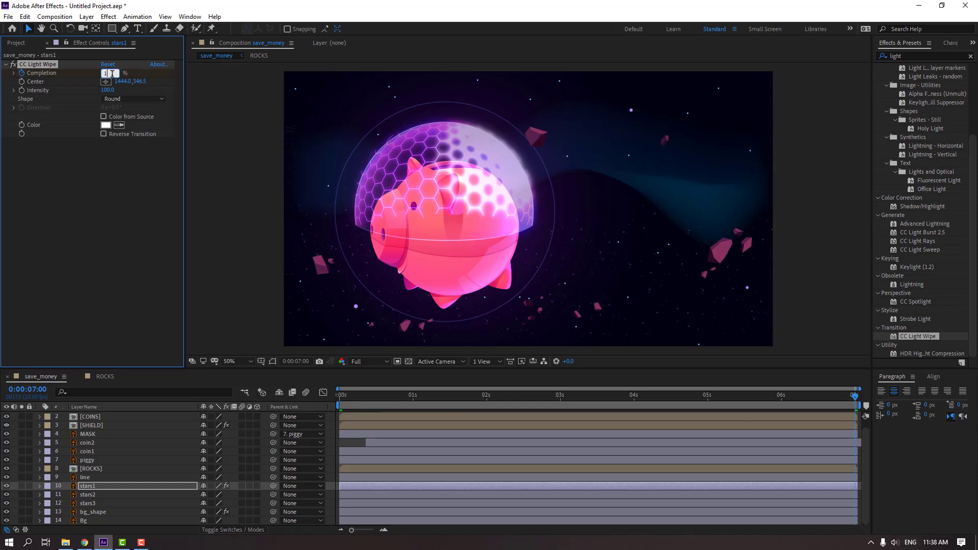
text(00)
key(Return)
key(space)
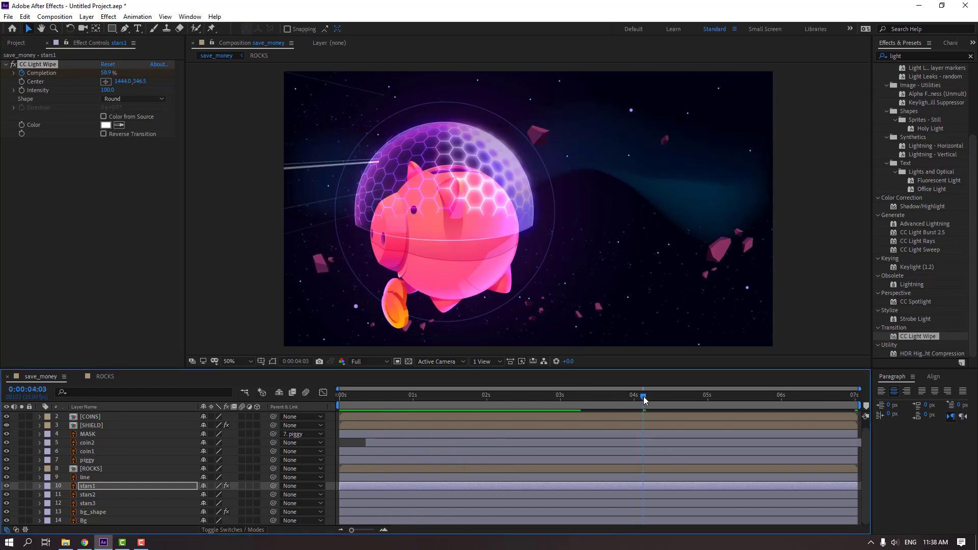
Step: Sample a purple from the shield dome as the CC Light Wipe Color on stars1, and preview it
click(593, 397)
drag(537, 389, 495, 394)
click(120, 125)
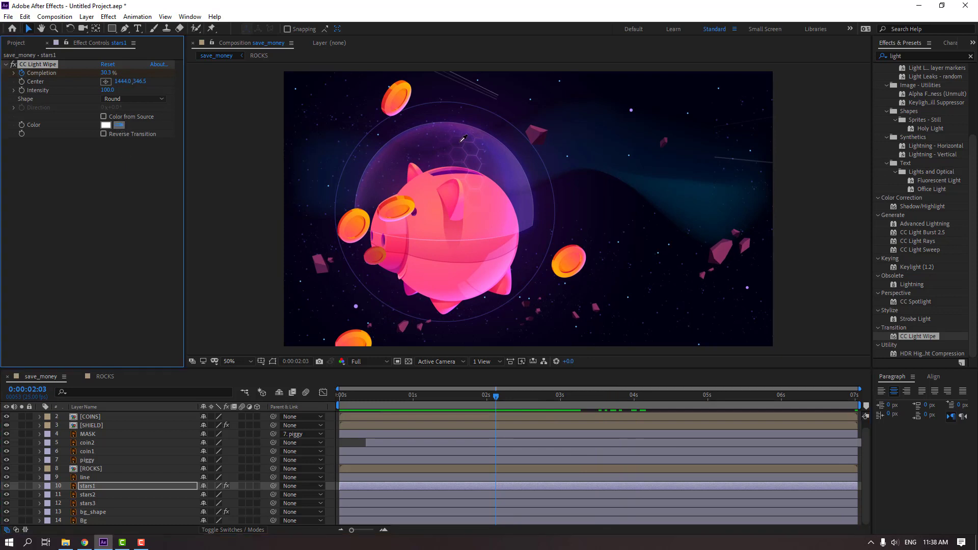
key(space)
click(537, 395)
drag(537, 395, 526, 395)
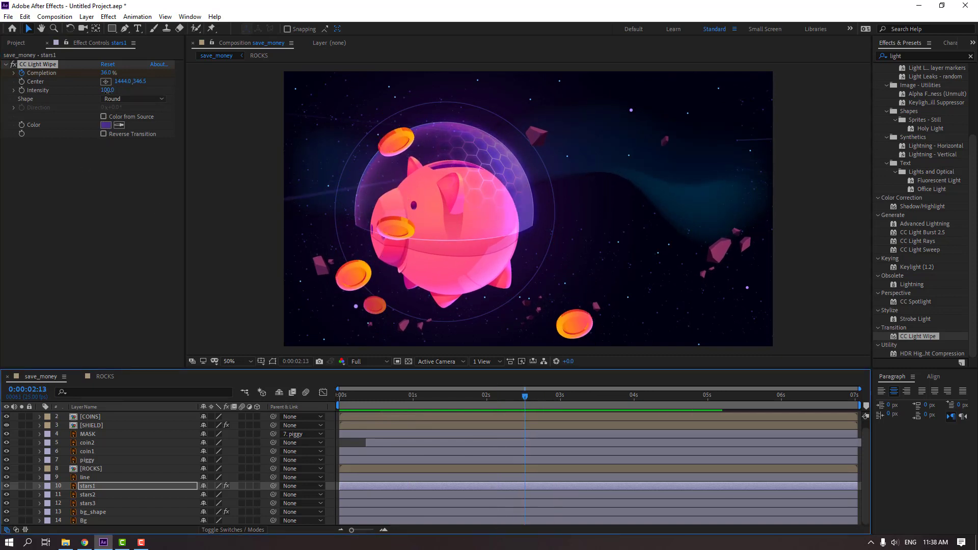
Step: Set the CC Light Wipe Intensity on stars1 to 70 and preview the wipe
click(108, 91)
text(500)
key(Return)
key(space)
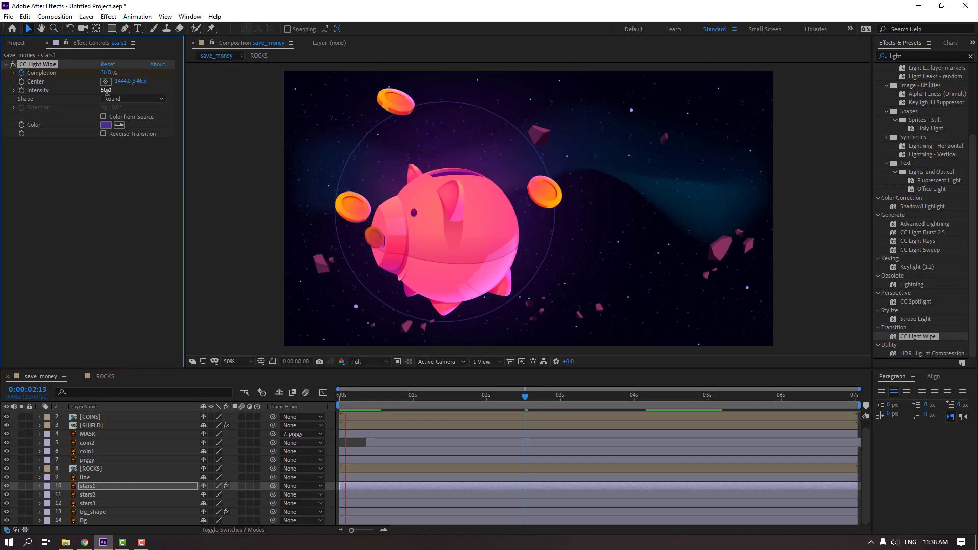
mouse_move(106, 90)
mouse_down()
mouse_move(93, 93)
mouse_move(114, 91)
mouse_up()
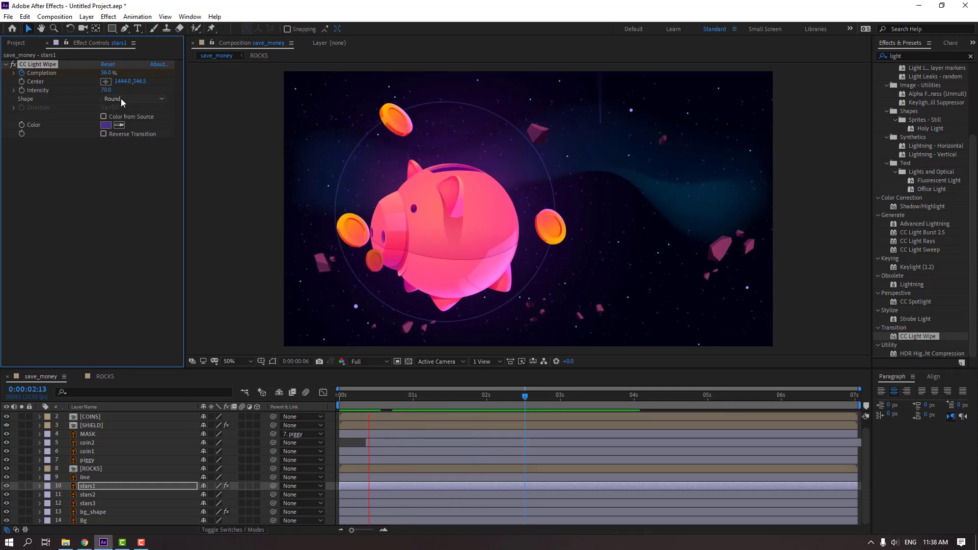
key(comma)
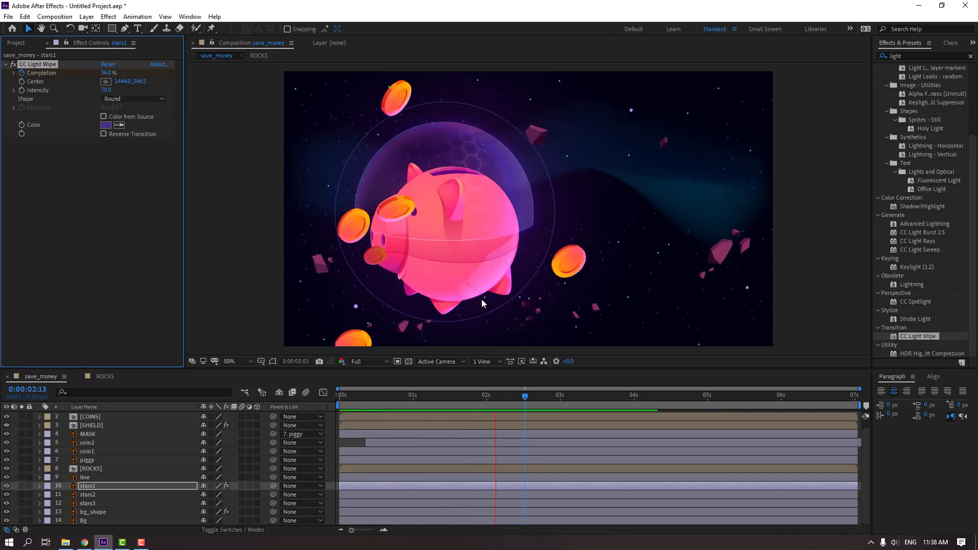
key(period)
Step: Apply the Glow effect to the stars2 layer with a Glow Threshold of 40.4%
key(ctrl+Down)
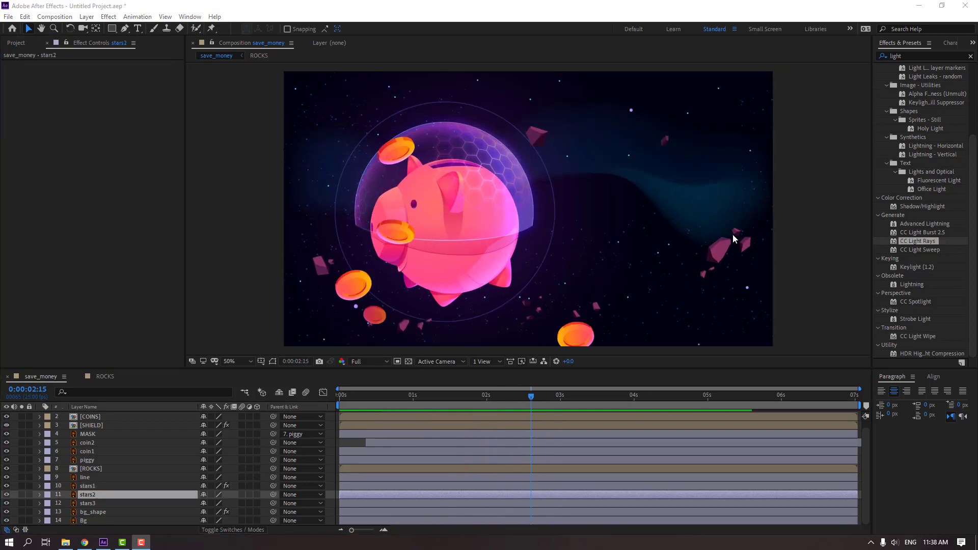
double_click(942, 55)
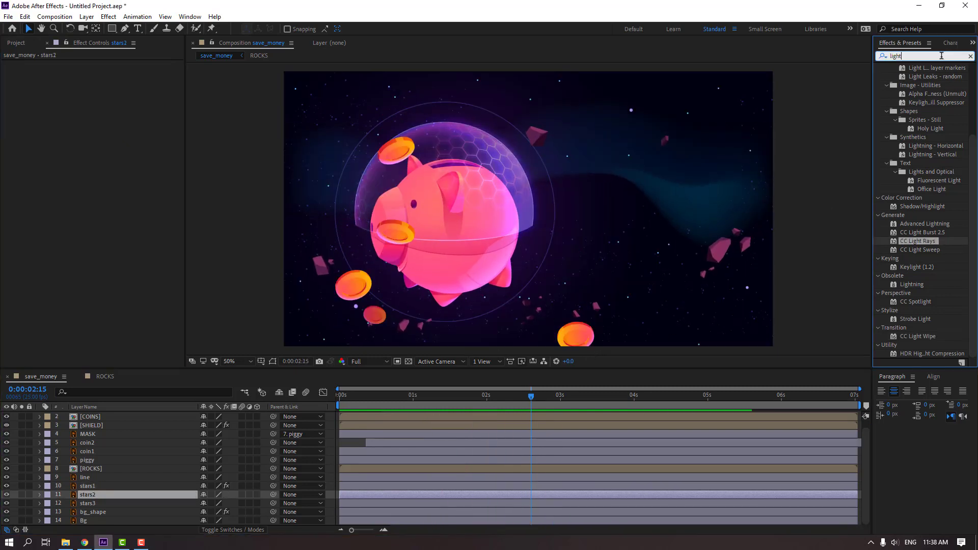
text(glow)
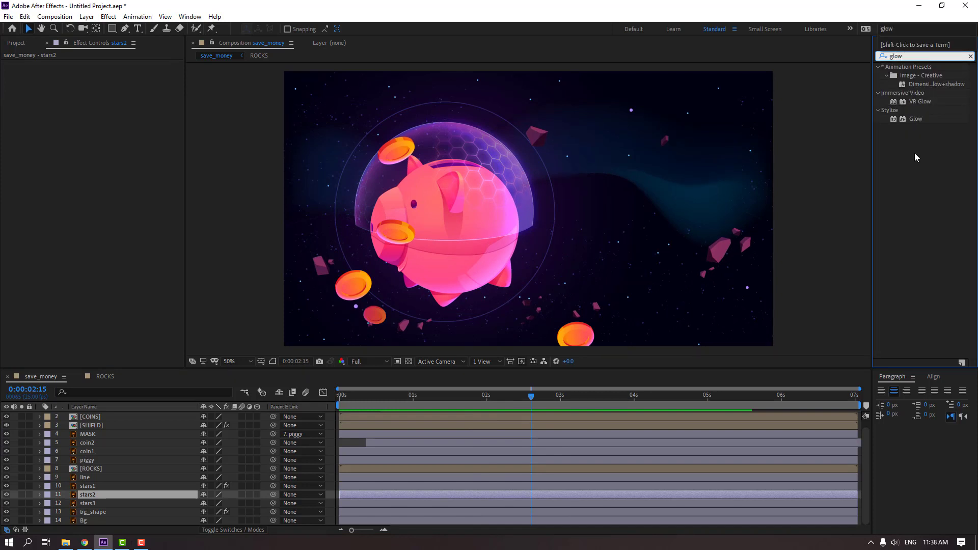
drag(915, 118, 86, 502)
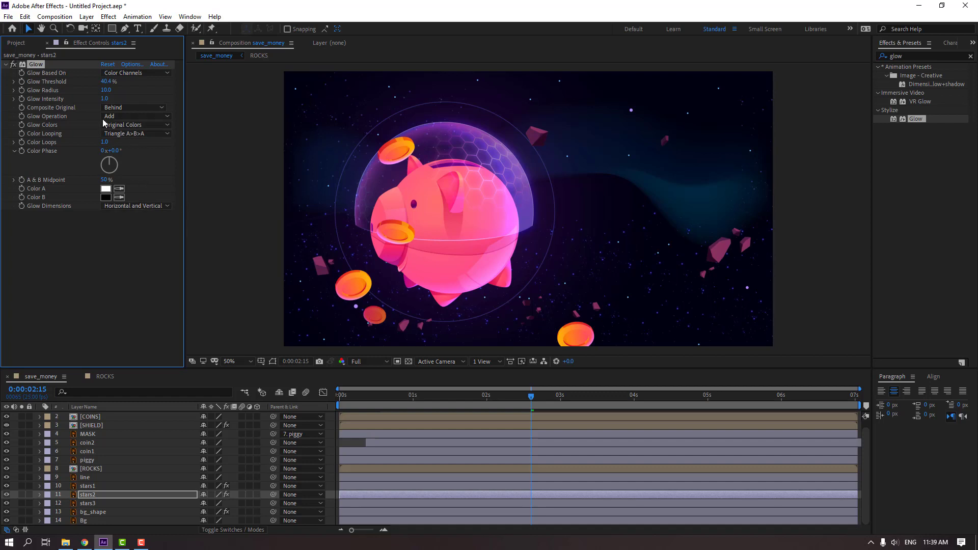
Step: Keyframe Glow Threshold and Glow Radius on stars2 from the start to 7 seconds, ending with a lower threshold and radius 32, and preview
drag(524, 402, 322, 420)
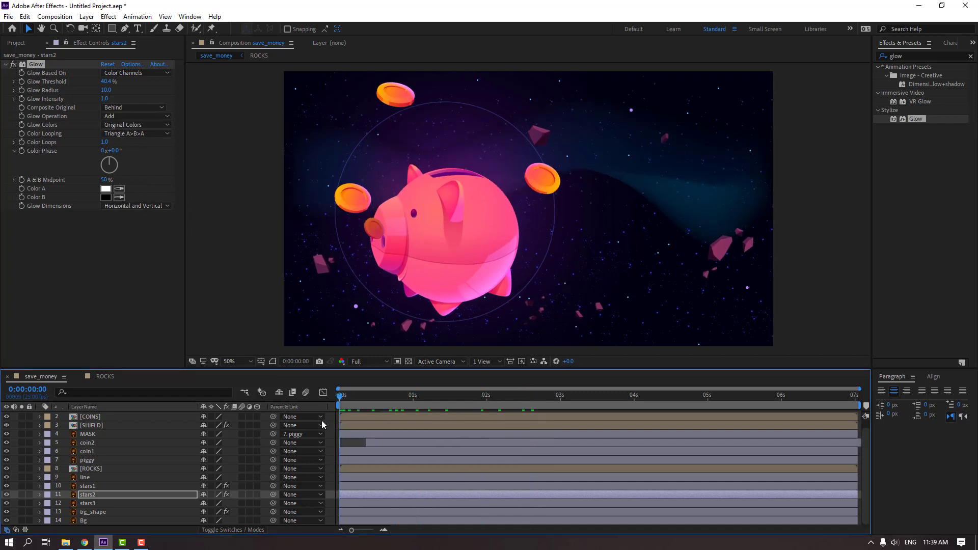
click(22, 82)
click(21, 90)
drag(350, 398, 897, 407)
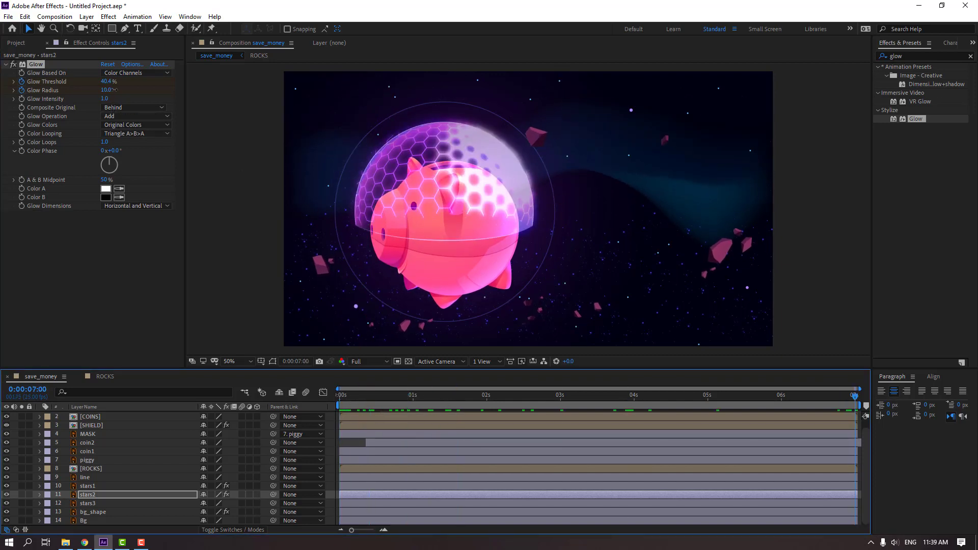
drag(114, 90, 156, 87)
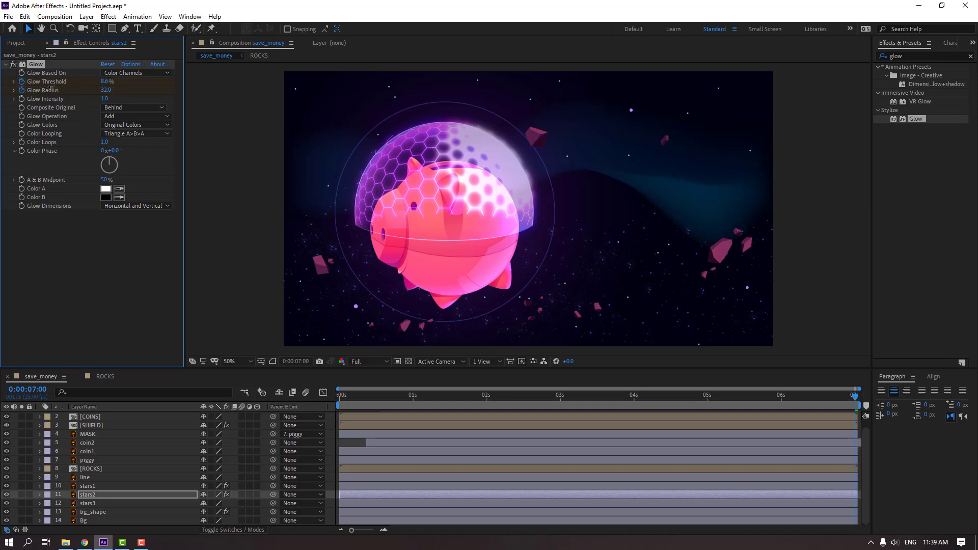
key(space)
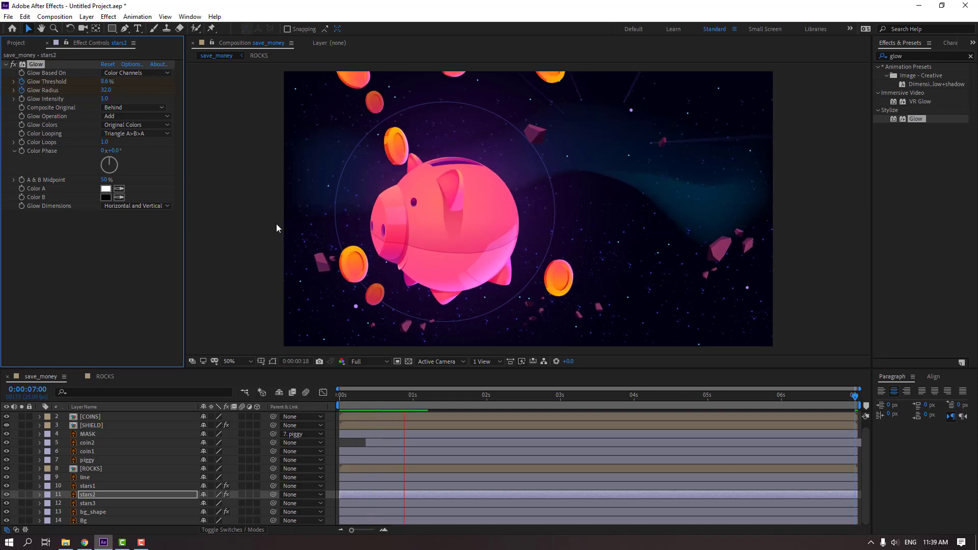
key(space)
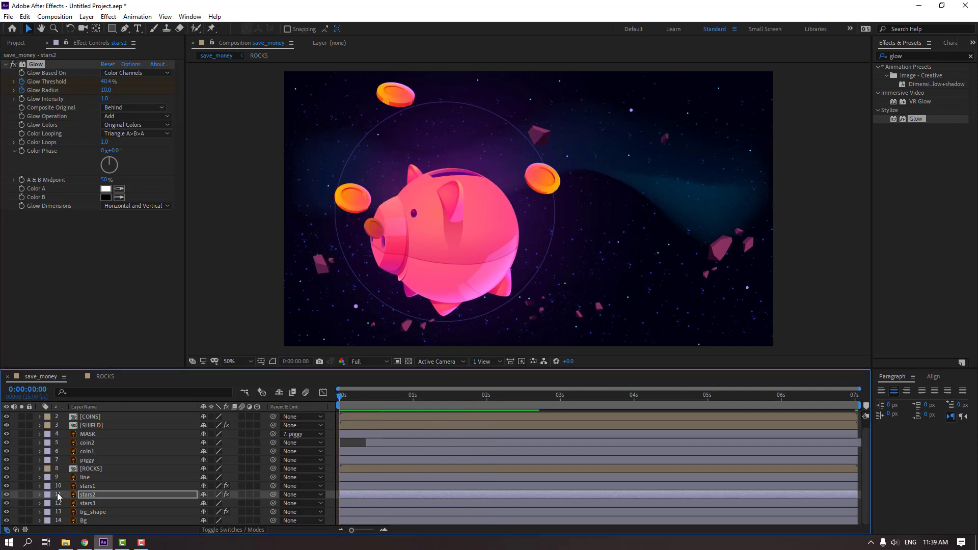
Step: Keyframe the stars2 scale from 100% at the start to 121% at 7 seconds and preview it
click(99, 497)
key(s)
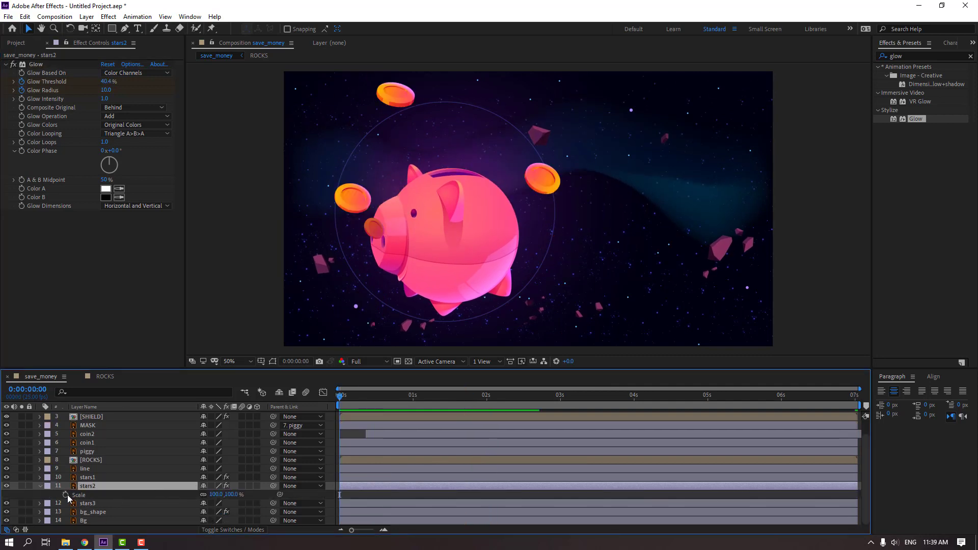
drag(372, 399, 870, 402)
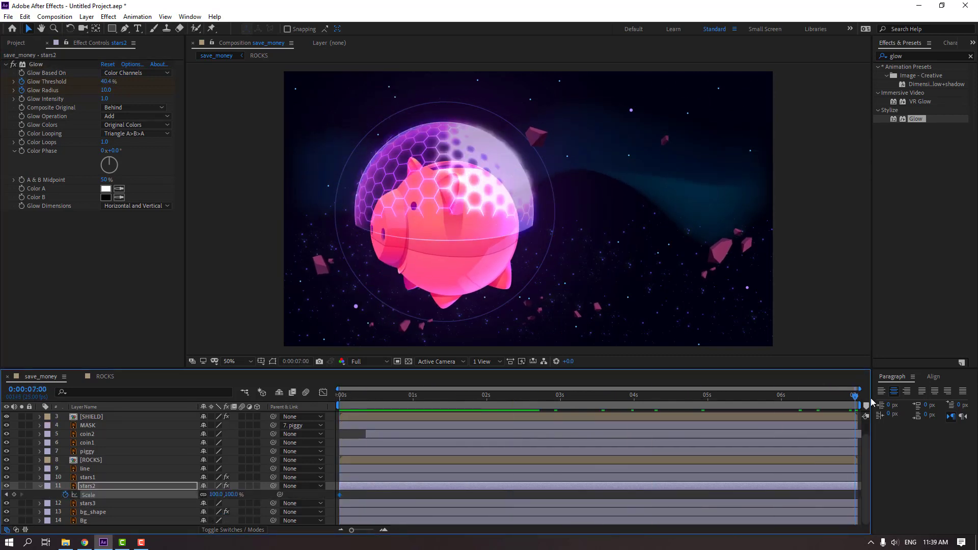
drag(215, 495, 229, 497)
key(space)
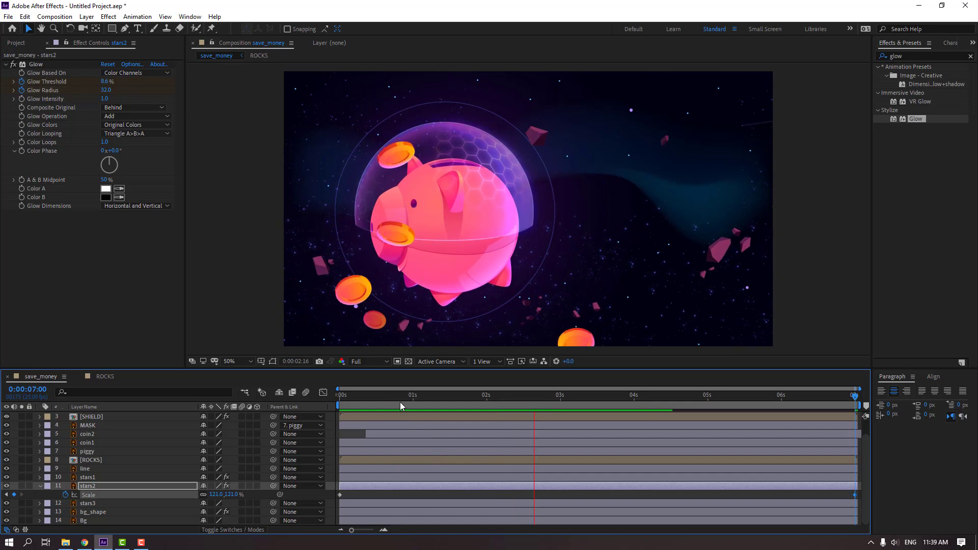
Step: Keyframe the stars3 scale from 100% at the start to 150% at 7 seconds
key(Home)
click(93, 504)
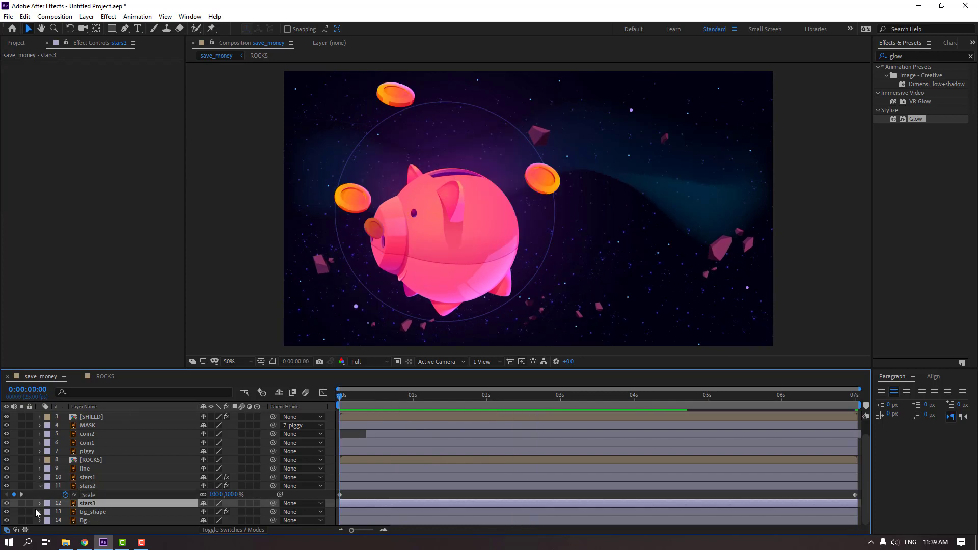
click(6, 503)
key(s)
click(65, 503)
drag(340, 395, 883, 405)
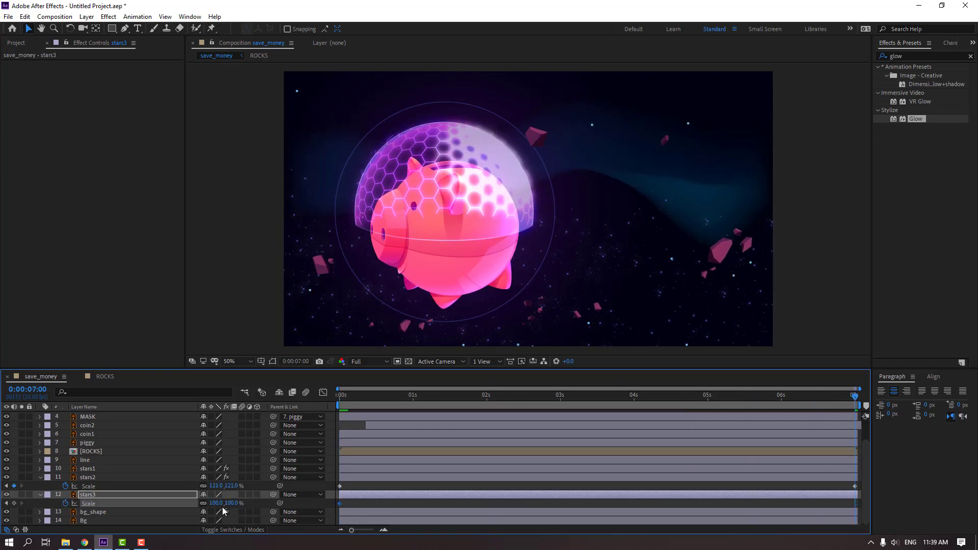
drag(217, 503, 239, 503)
Step: Apply the Glow effect to stars3 with a Glow Threshold of 78.8% and Glow Radius of 21, and preview the animation
drag(915, 120, 125, 497)
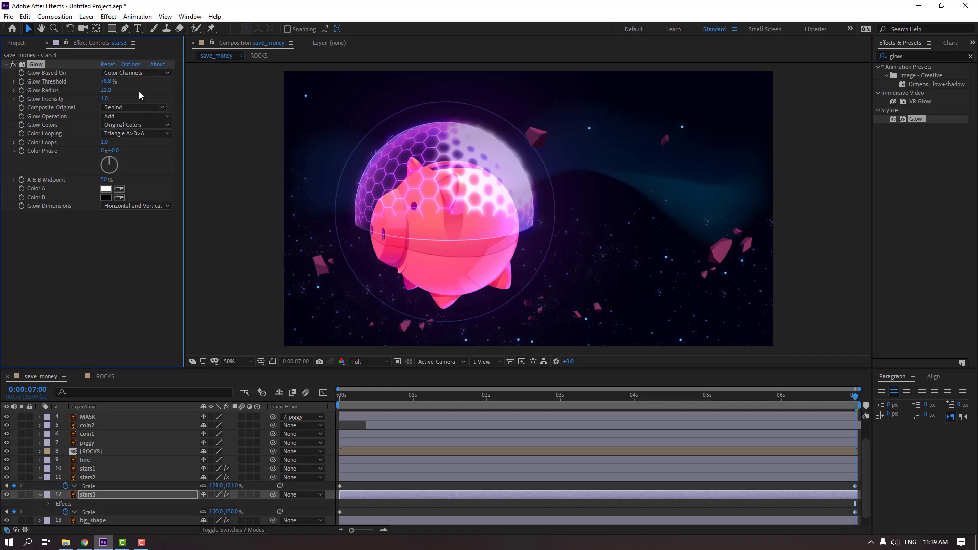
key(space)
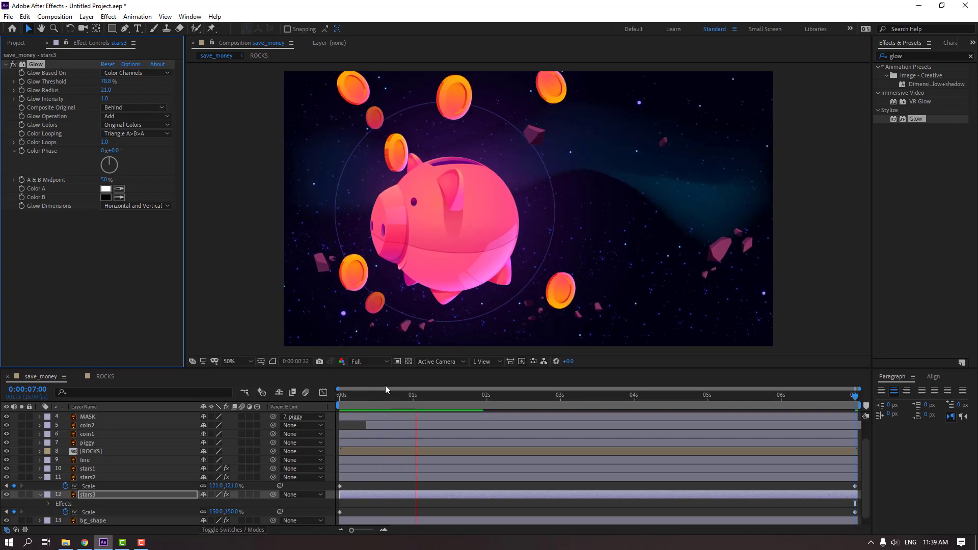
scroll(508, 417, up, 2)
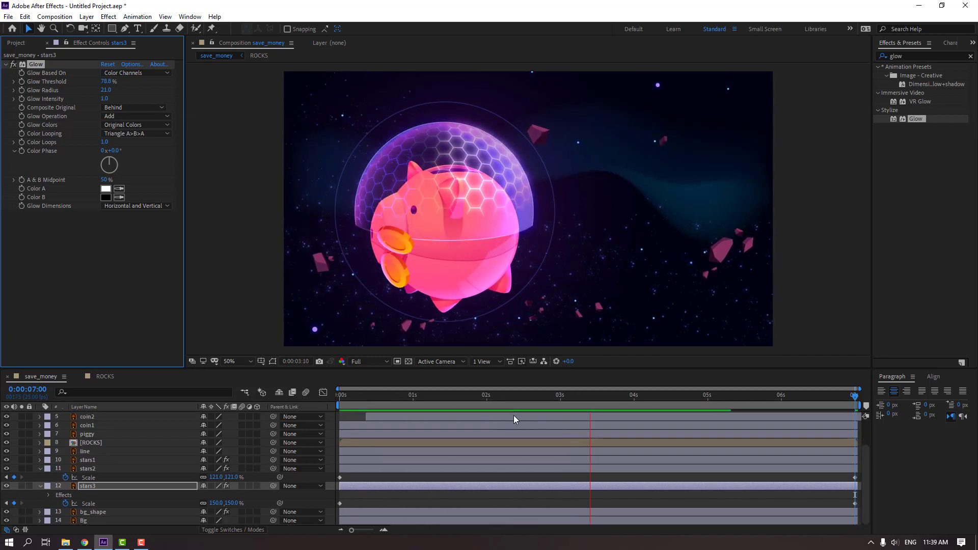
click(528, 395)
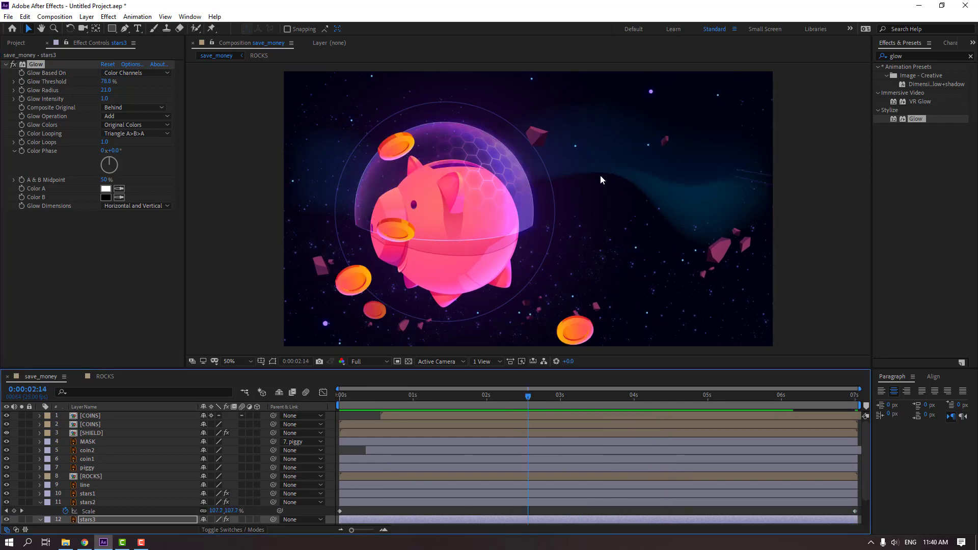
Step: Create a paragraph text layer reading "SAVE MONEY" in the empty space beside the piggy bank
click(138, 29)
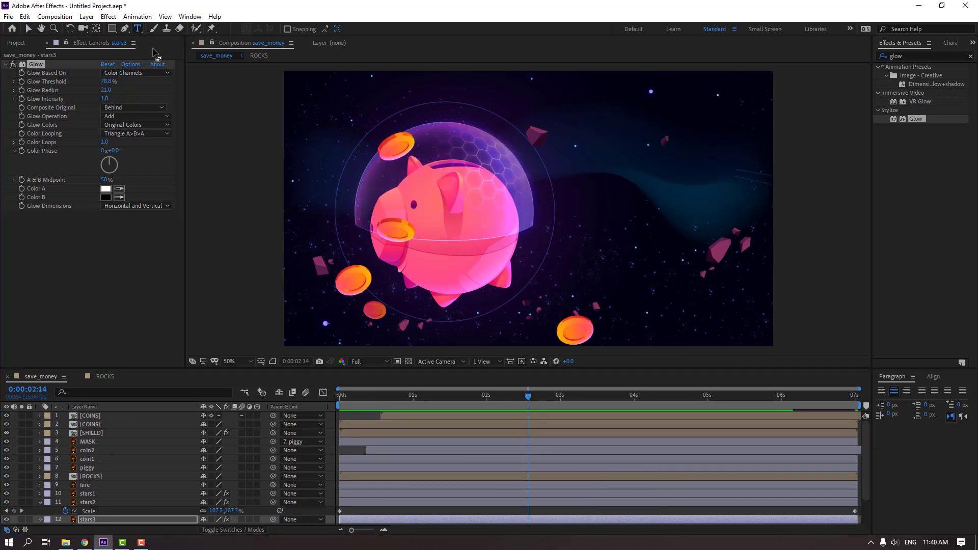
drag(582, 137, 736, 304)
text(SAVE )
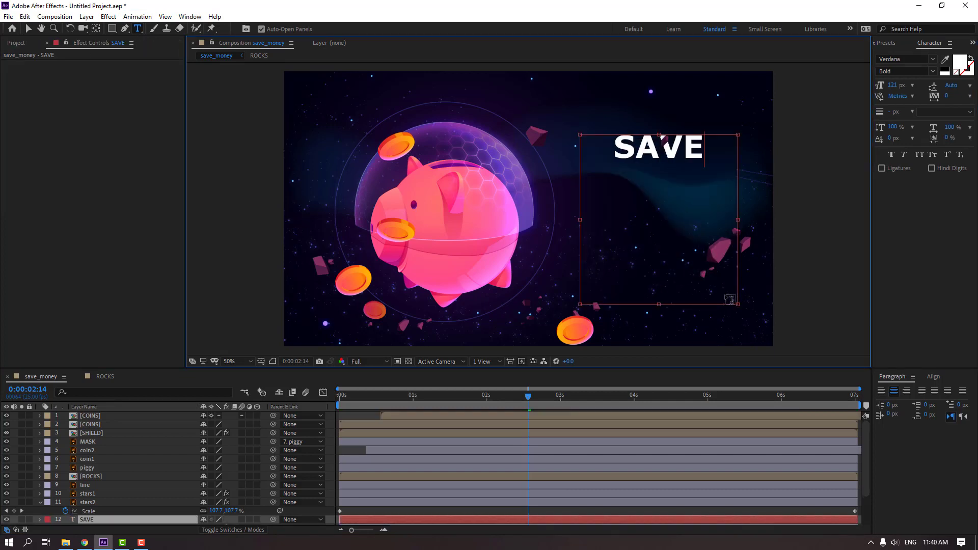
text(MONEY)
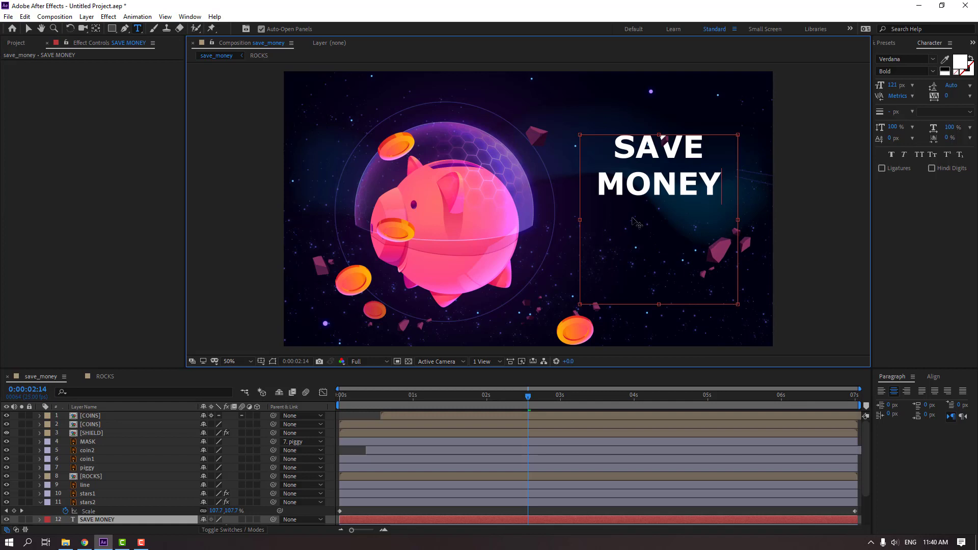
Step: Set the SAVE MONEY font size to 149 px and shorten its text box to fit both lines
key(ctrl+a)
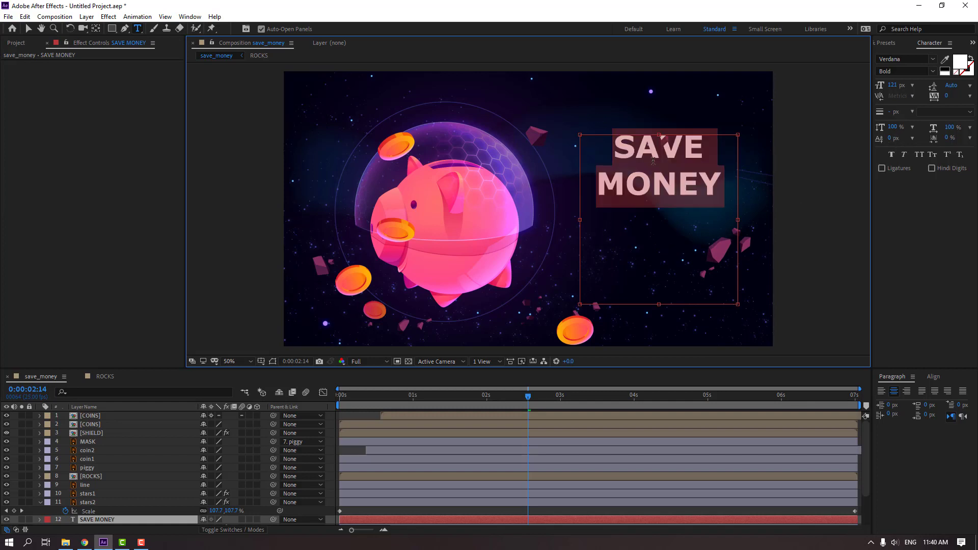
drag(895, 89, 909, 89)
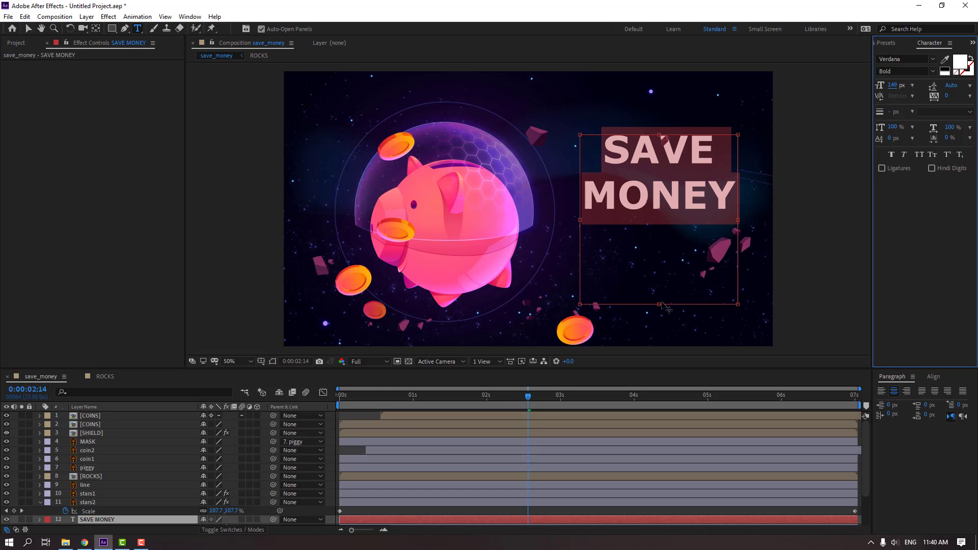
drag(659, 304, 658, 223)
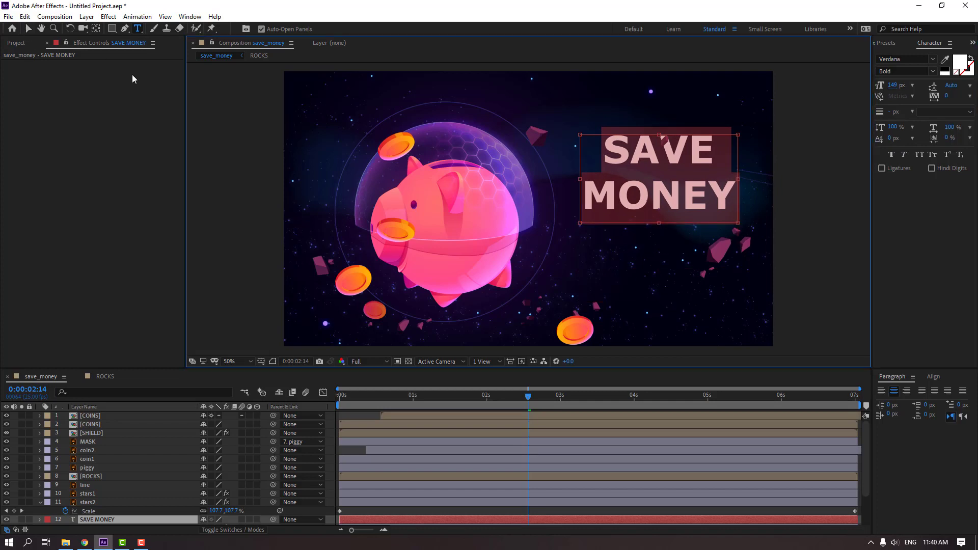
Step: Bring the SAVE MONEY layer to the front of the layer stack and move the text slightly lower in the composition
click(28, 29)
drag(105, 520, 114, 433)
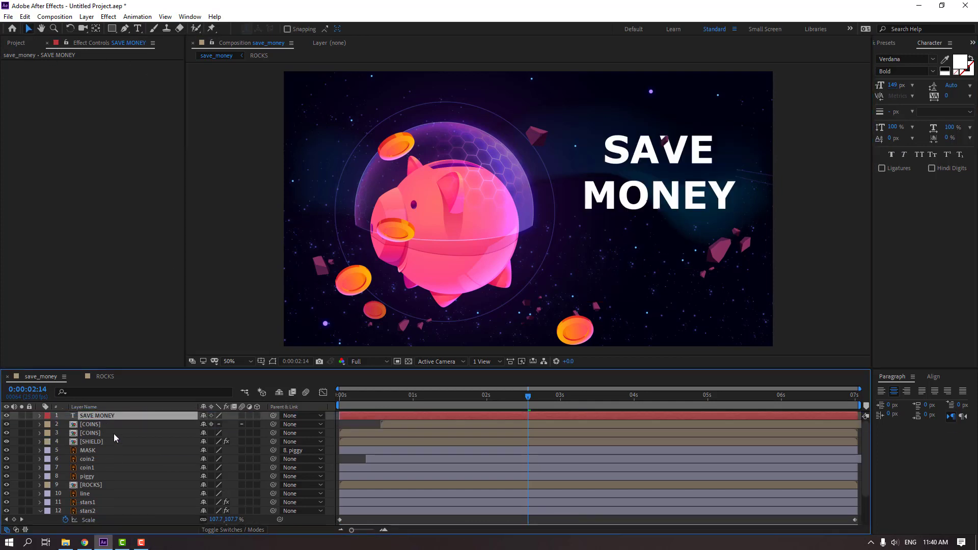
drag(644, 203, 683, 233)
click(273, 361)
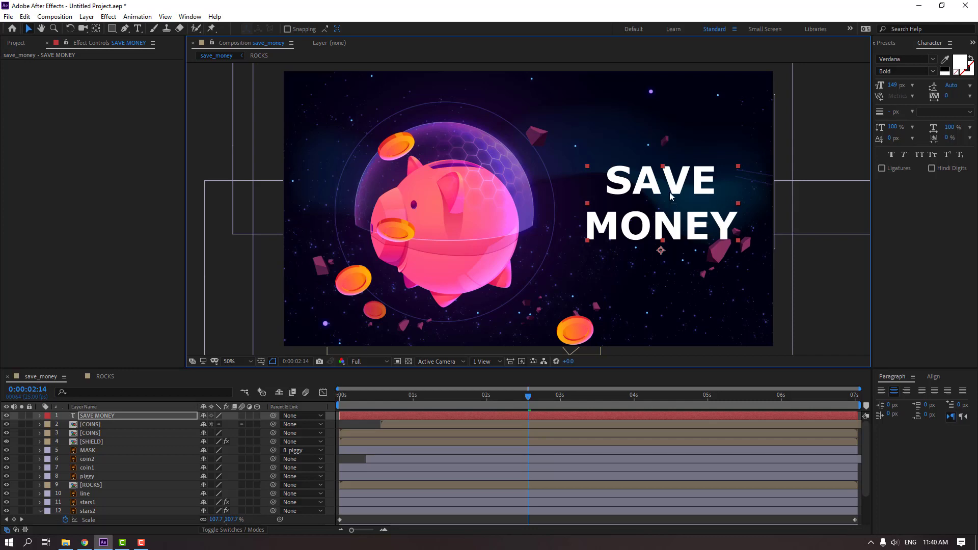
Step: Open Animation Composer 3 and browse the Starter Presets to the Animate Characters group of the text-layer transitions
click(190, 16)
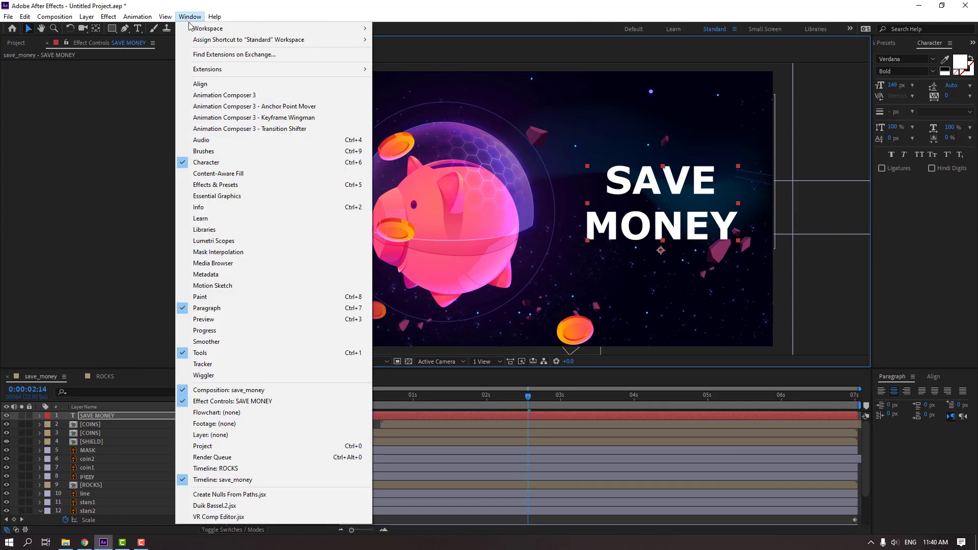
click(251, 96)
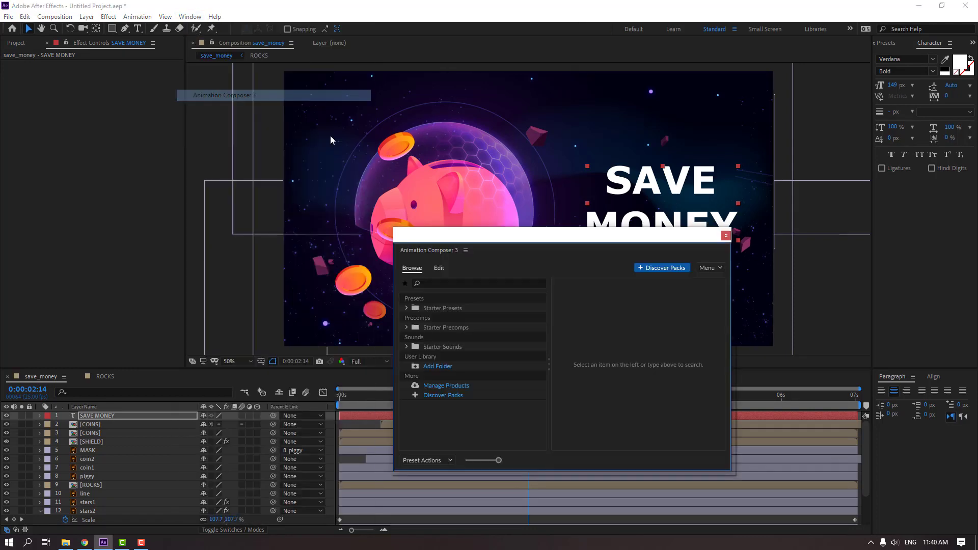
click(407, 308)
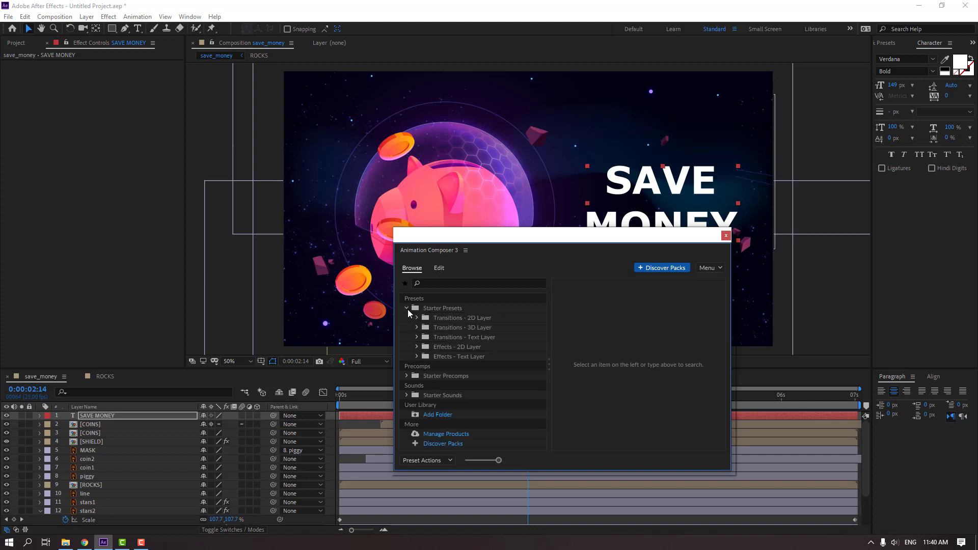
click(416, 347)
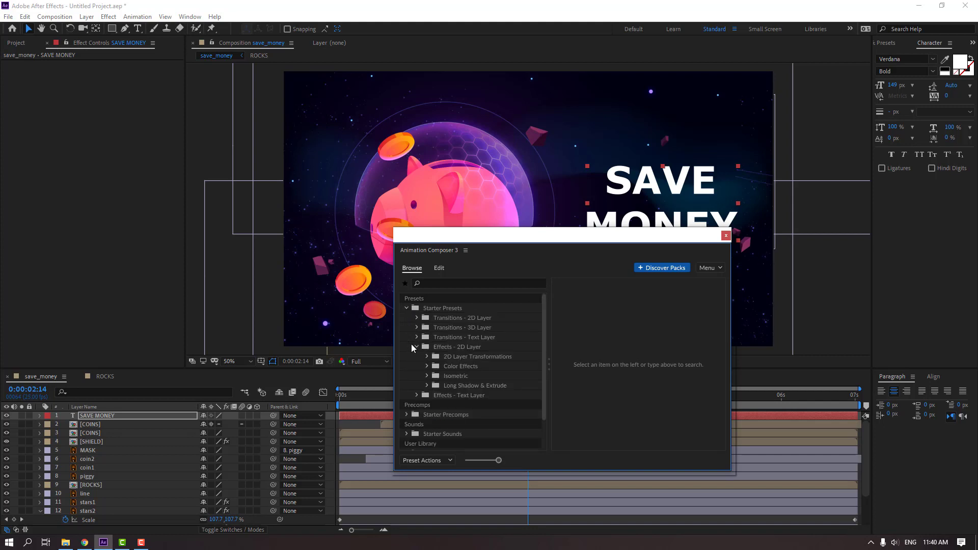
click(414, 346)
click(440, 337)
click(416, 337)
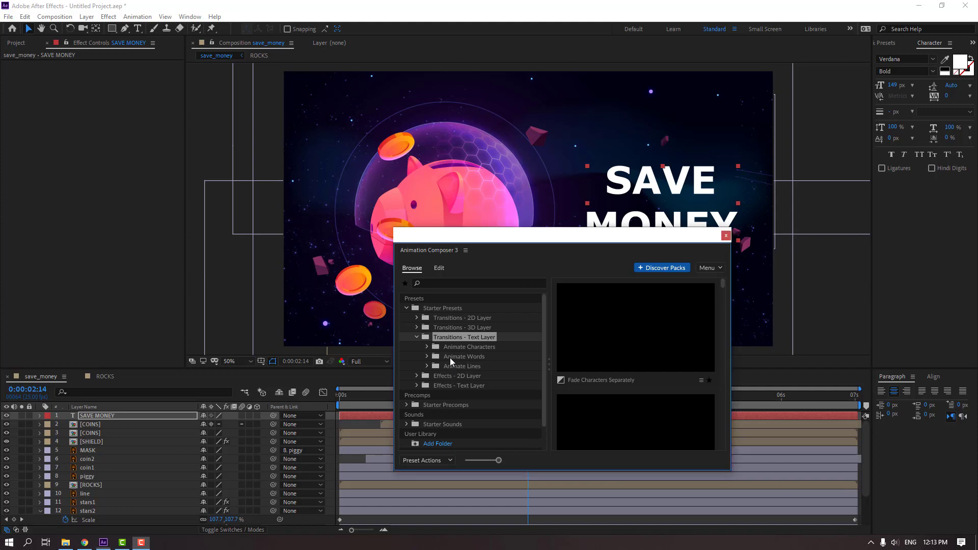
click(437, 349)
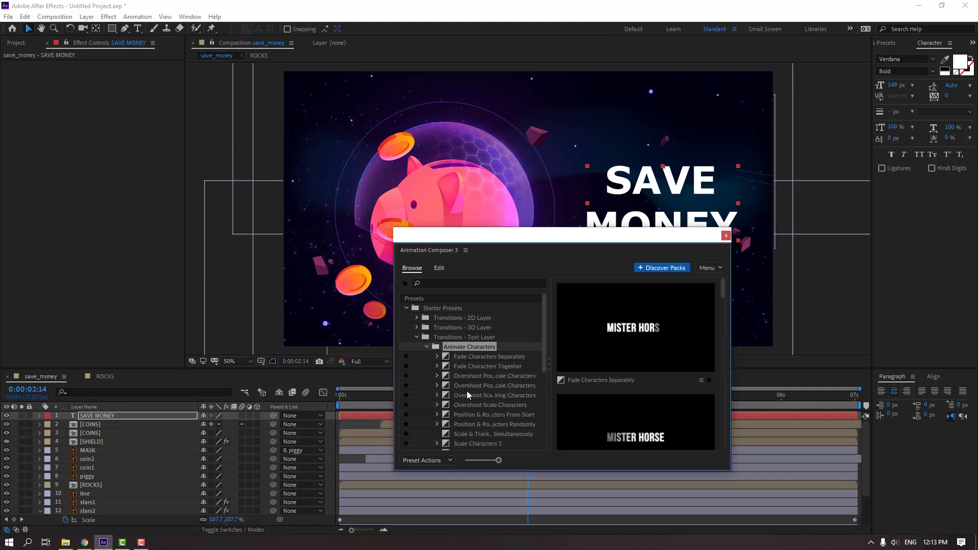
Step: Preview the position and rotation, scale and tracking, and Scale Characters 1 presets for animating text characters
click(492, 405)
scroll(481, 410, down, 1)
click(471, 389)
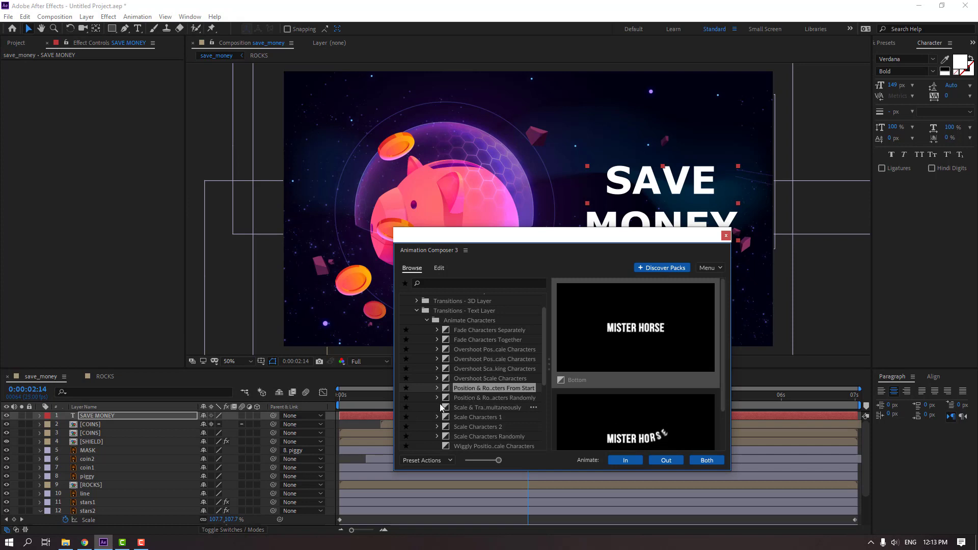
click(466, 398)
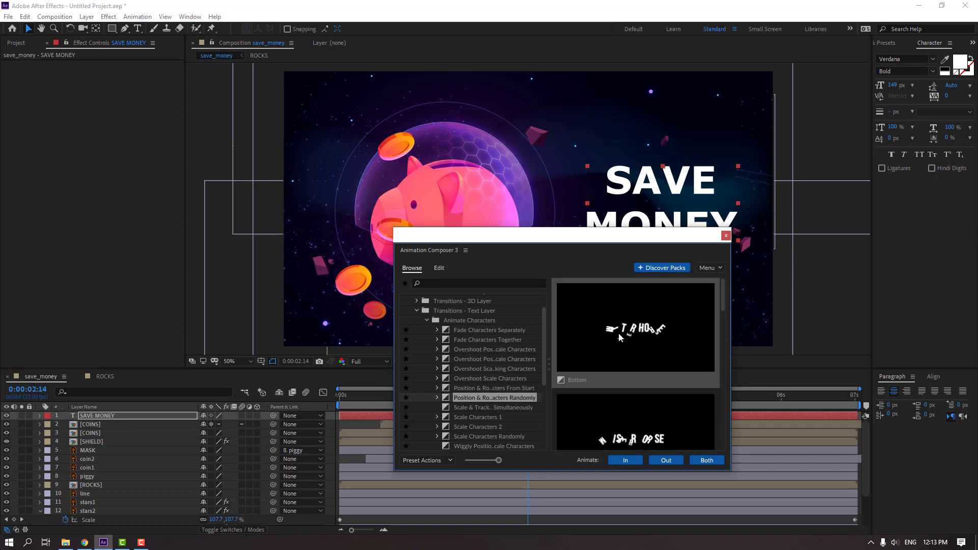
click(484, 405)
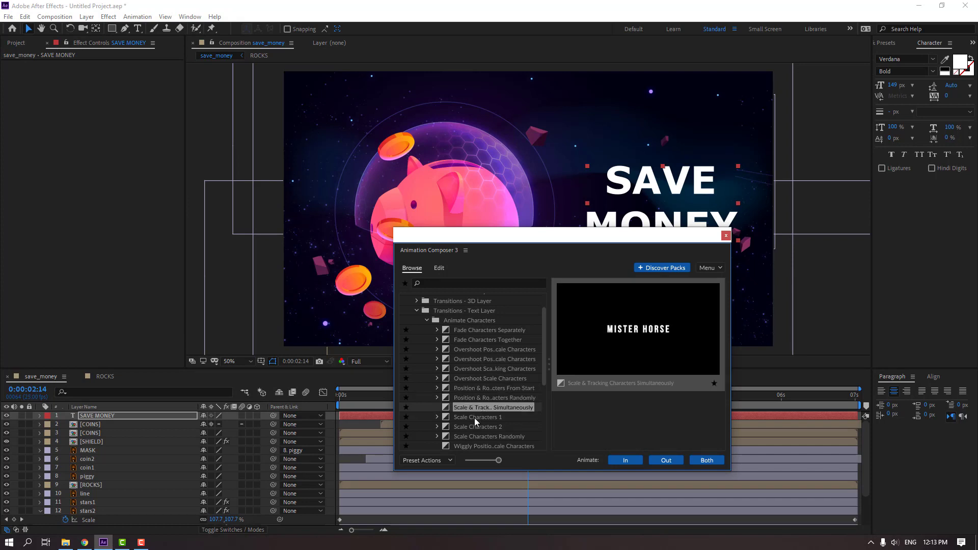
click(475, 417)
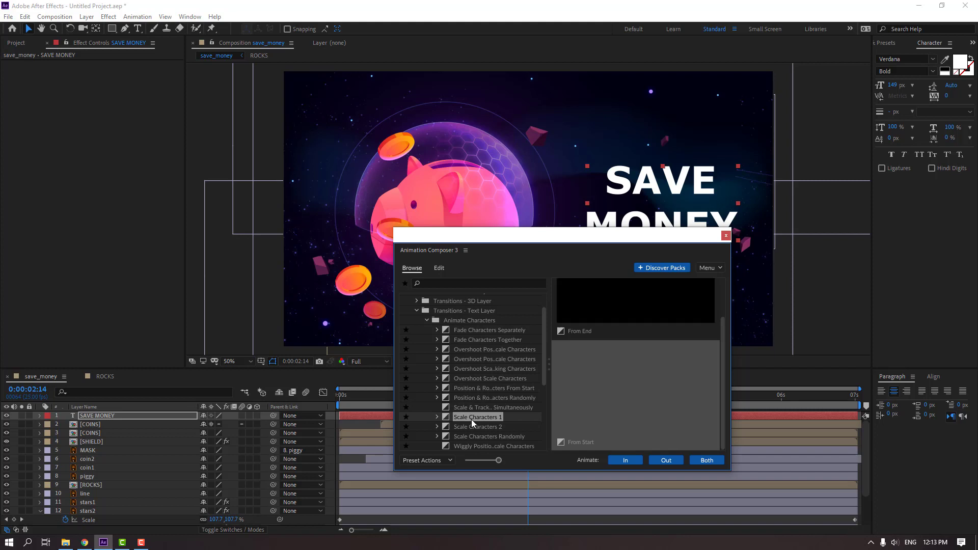
Step: Preview the Overshoot Scale Characters preset, then expand it and preview its Bottom and Center variants
click(466, 378)
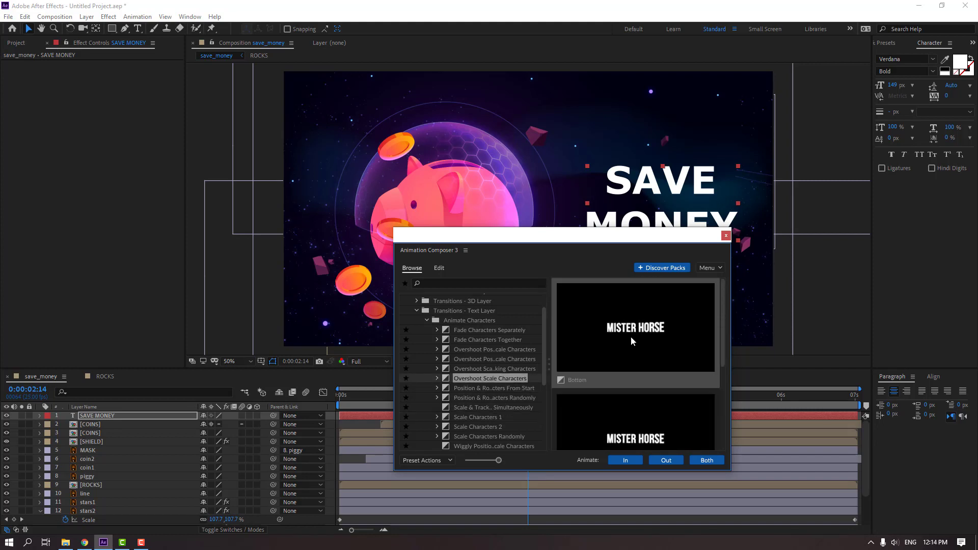
click(436, 378)
click(474, 388)
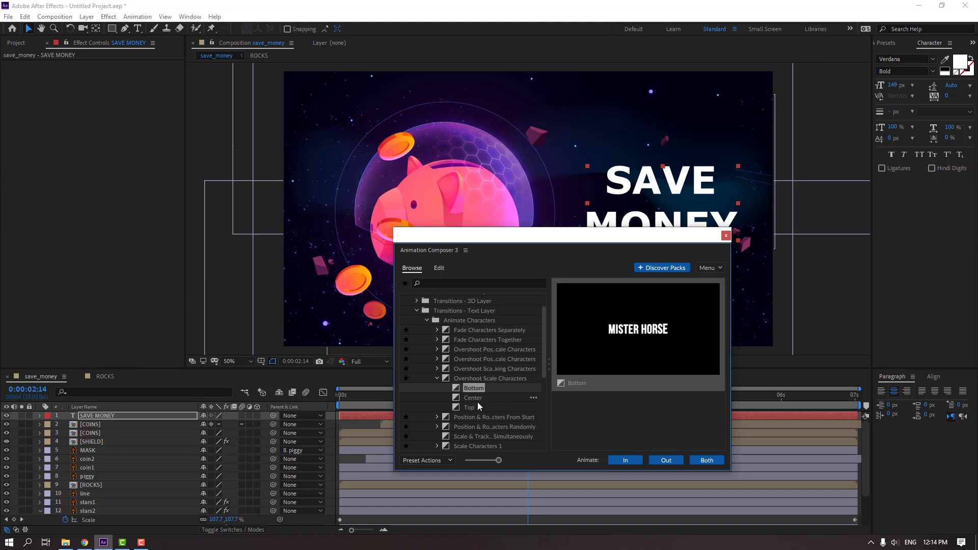
click(475, 401)
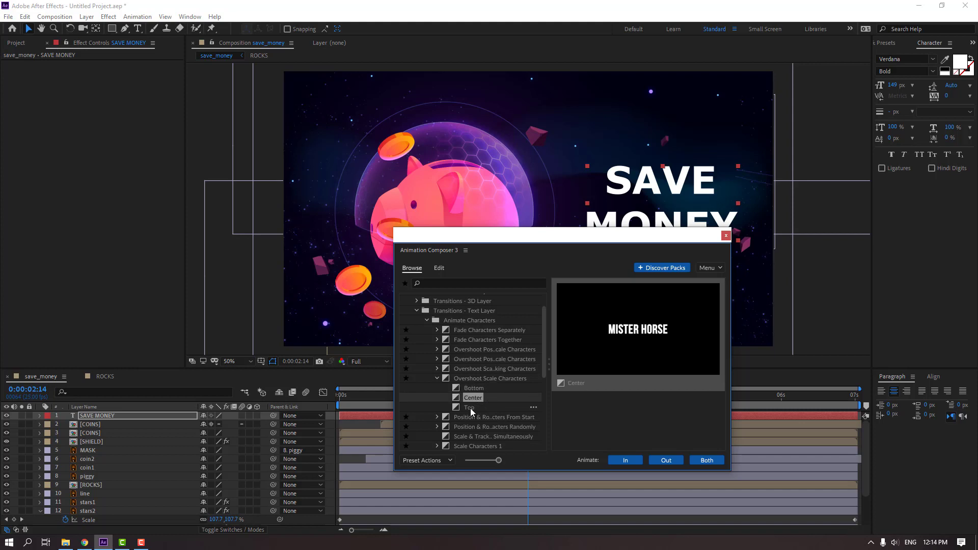
Step: Apply the Top variant of Overshoot Scale Characters as an In animation to SAVE MONEY and close Animation Composer
click(470, 407)
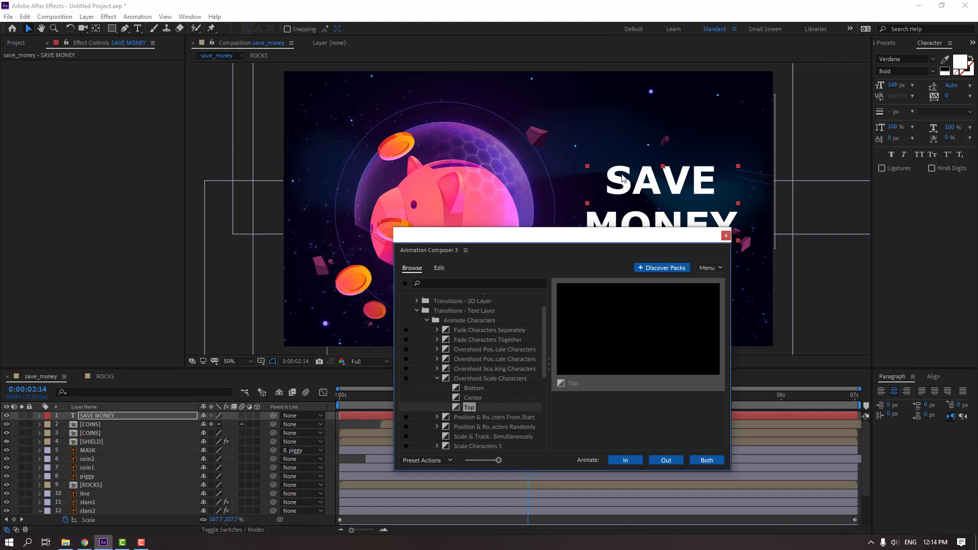
click(626, 462)
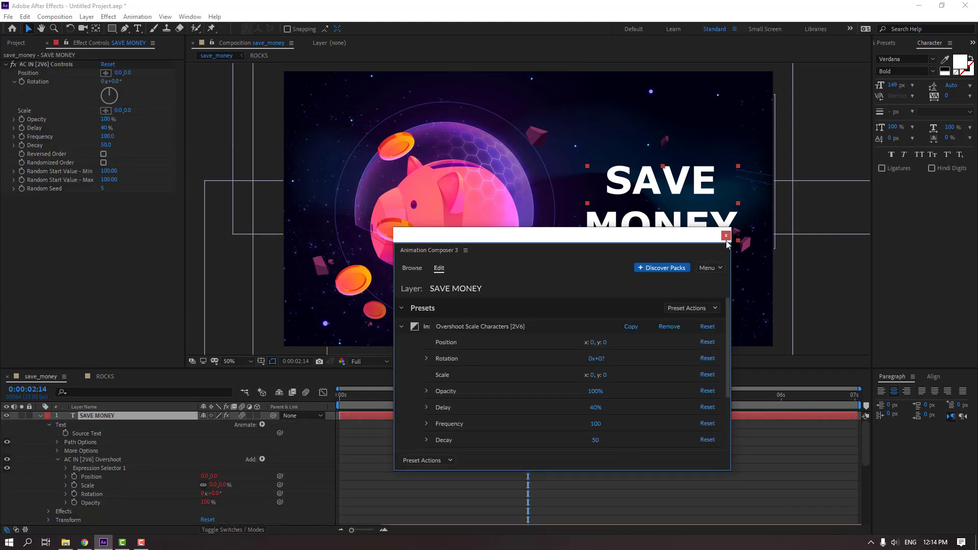
click(726, 235)
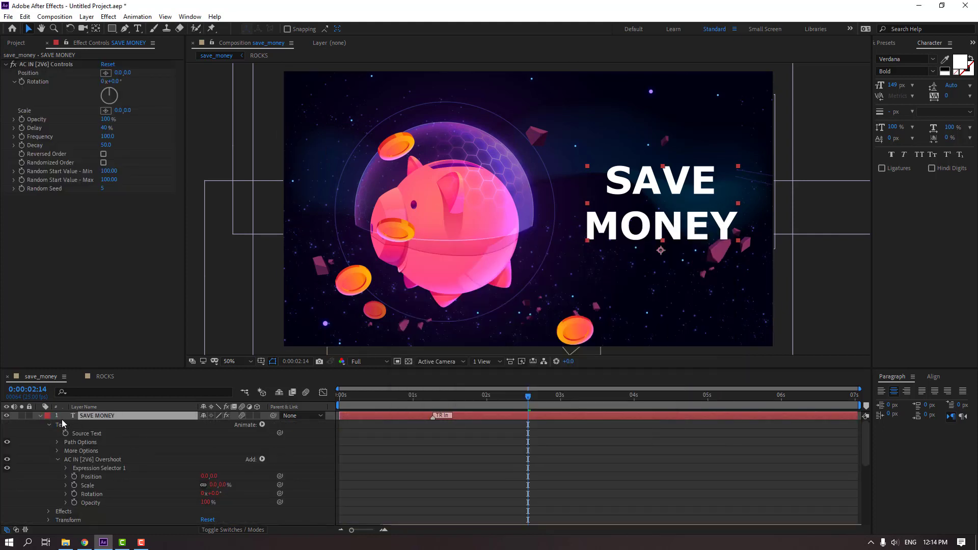
click(41, 417)
Step: Shift the SAVE MONEY layer to start at about 0.7 s and move its In transition marker to about 2.4 s
mouse_move(365, 416)
mouse_down()
mouse_move(416, 417)
mouse_move(408, 402)
mouse_move(439, 402)
mouse_up()
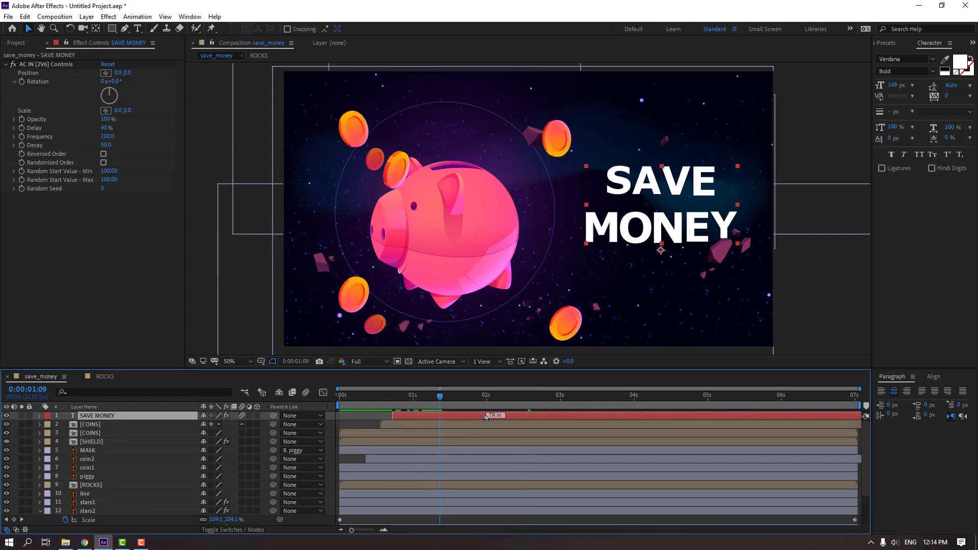
drag(485, 417, 519, 418)
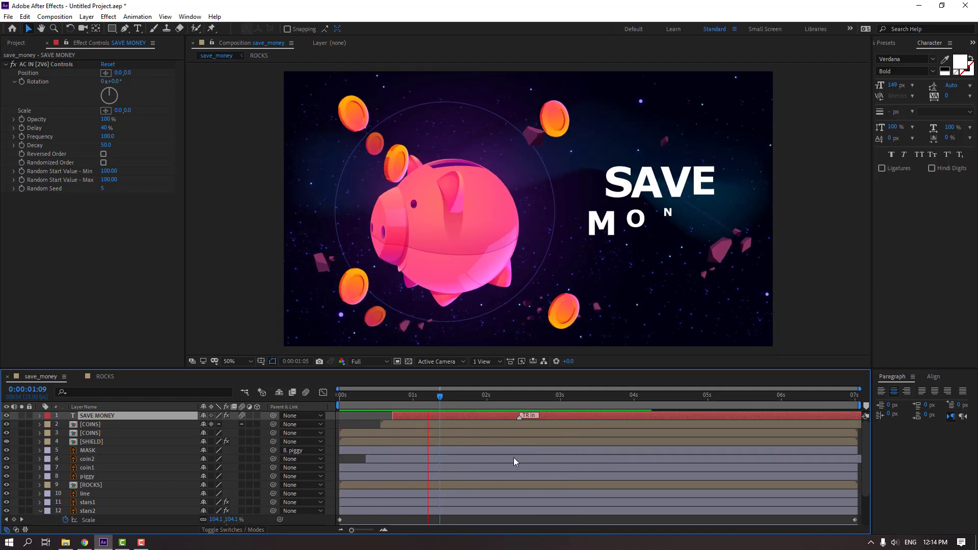
scroll(508, 292, down, 4)
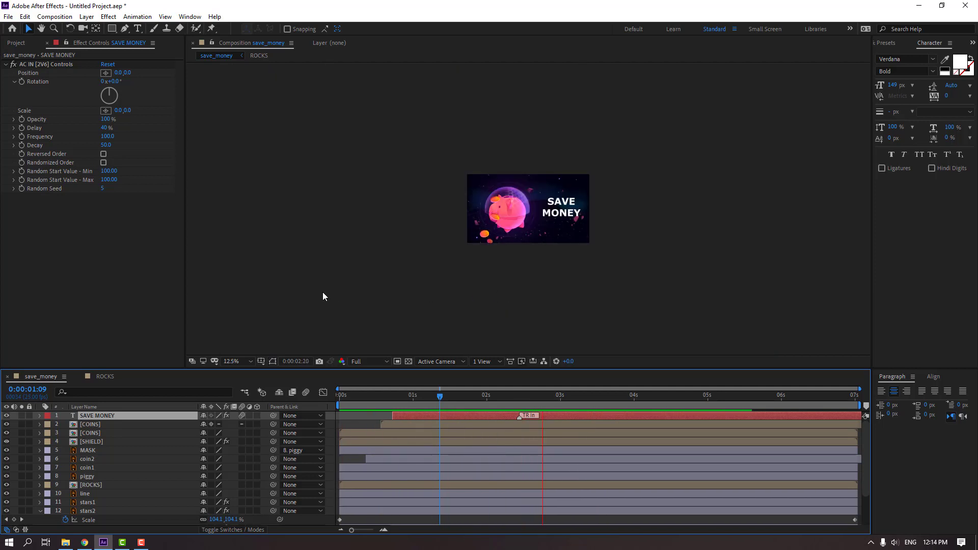
scroll(322, 296, up, 4)
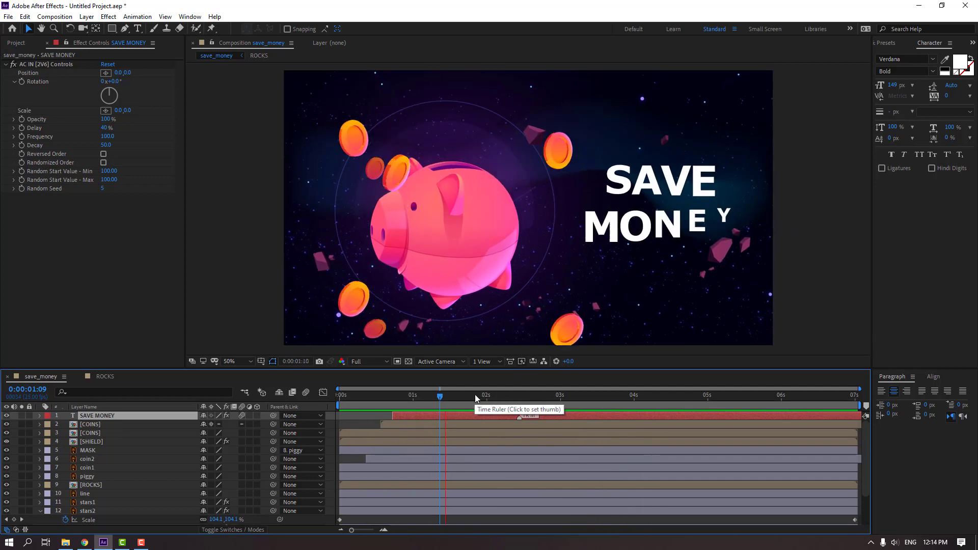
key(space)
Step: Find the Gradient Ramp effect among the effects and apply it to the SAVE MONEY layer
click(886, 43)
click(902, 56)
text(glow)
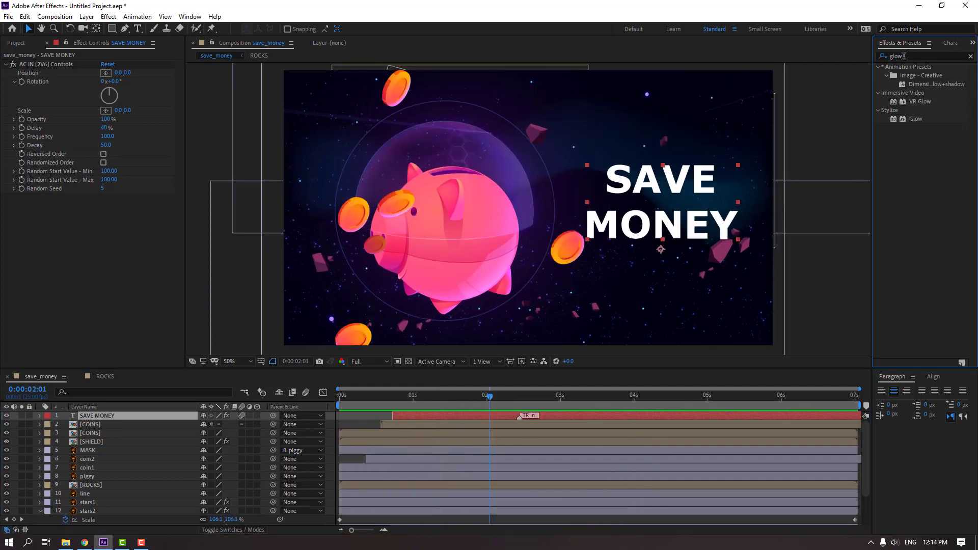
key(BackSpace)
key(BackSpace)
key(BackSpace)
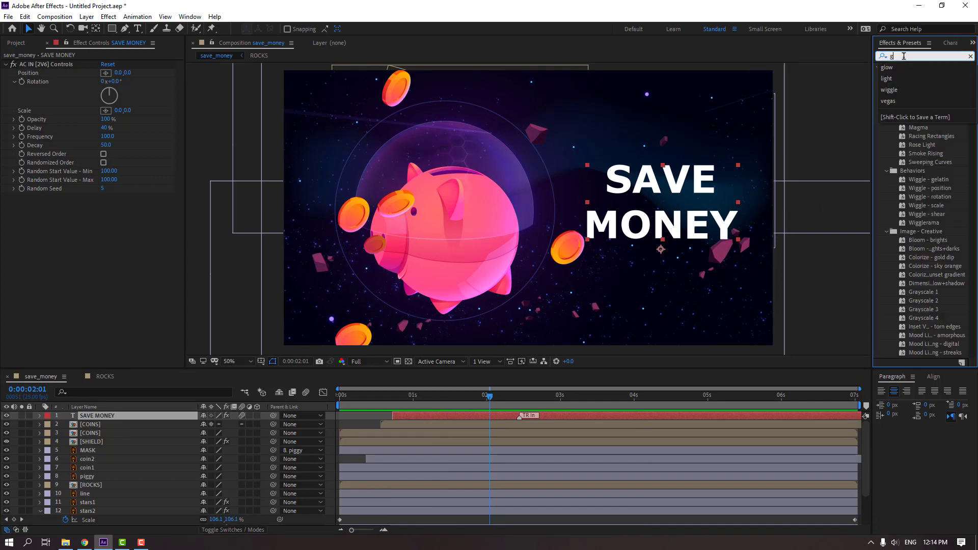
text(rad)
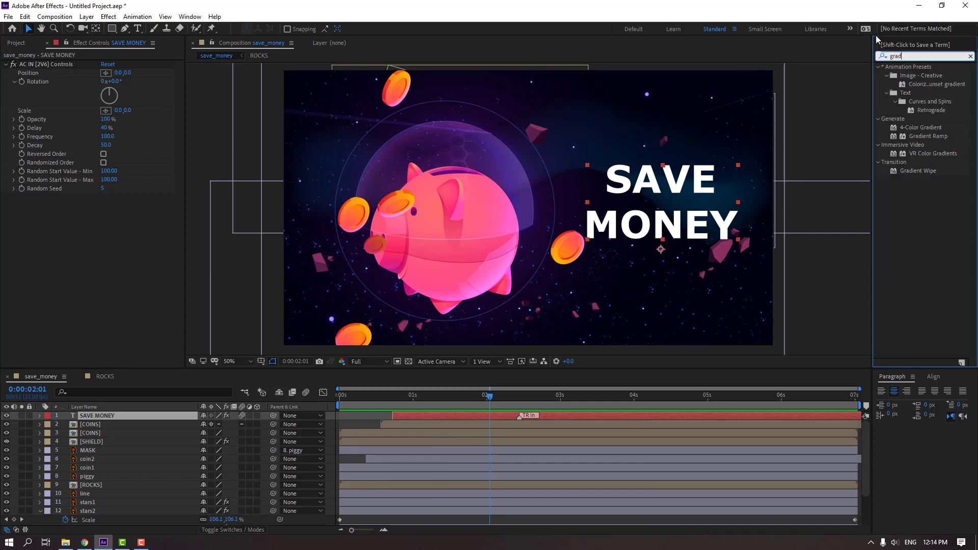
click(920, 138)
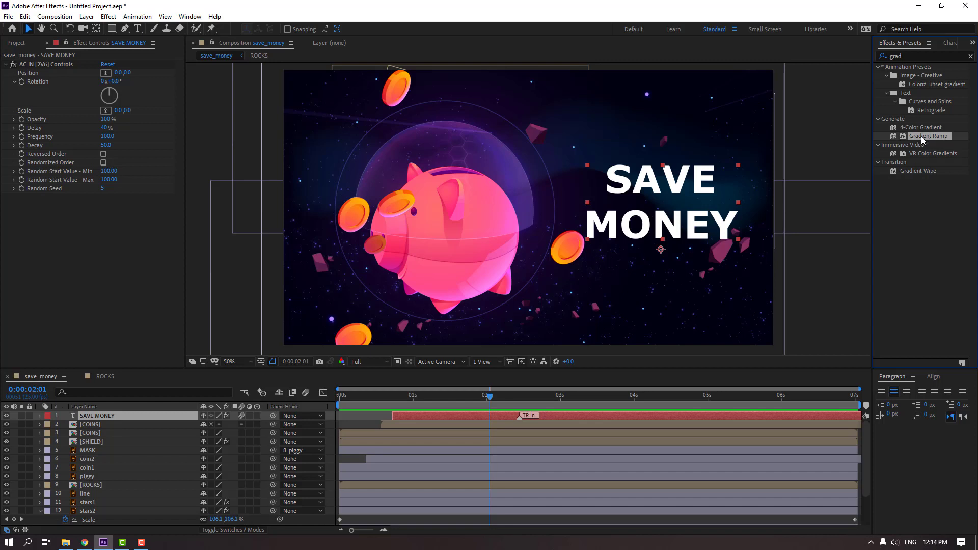
drag(921, 136, 302, 399)
drag(104, 416, 104, 417)
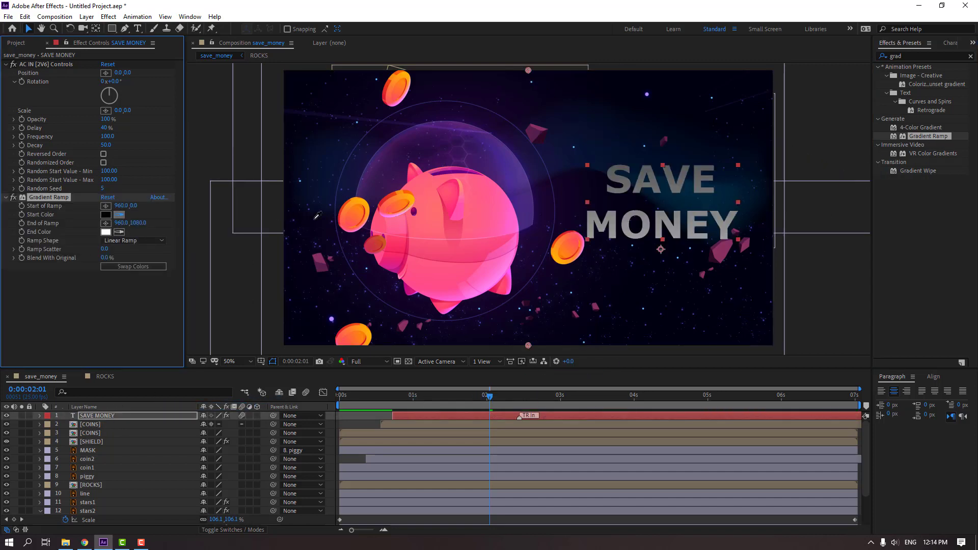
Step: Sample the Gradient Ramp's start color from the purple shield and its end color from the pink piggy bank
click(514, 165)
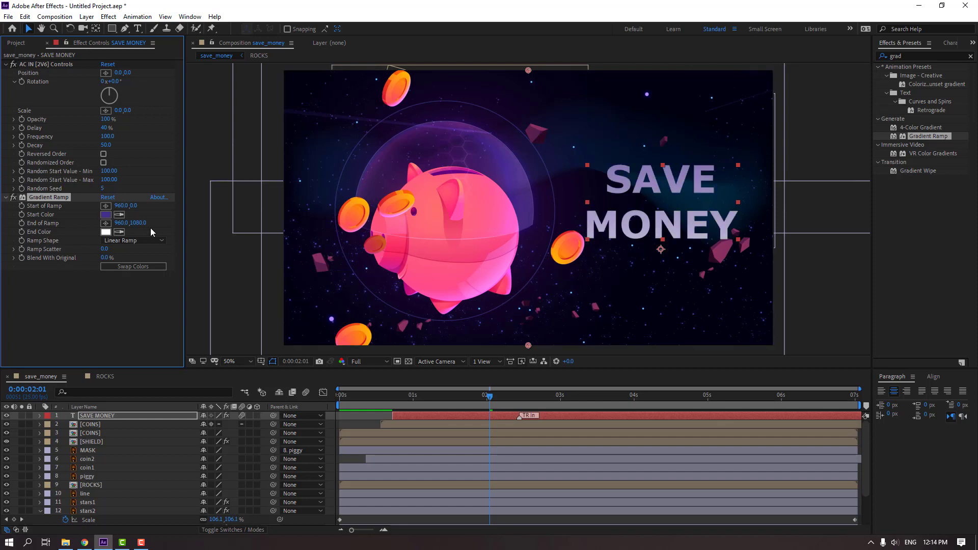
click(120, 230)
click(459, 274)
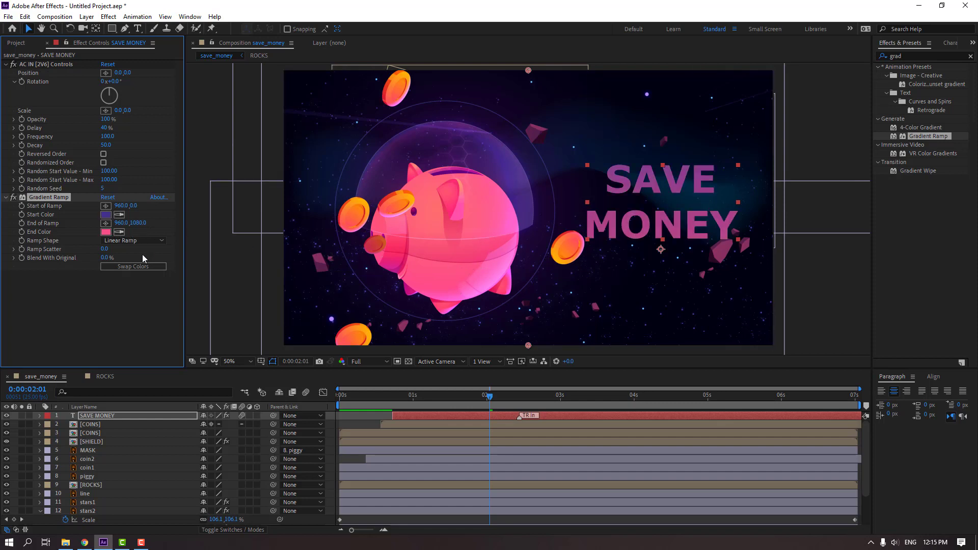
click(119, 231)
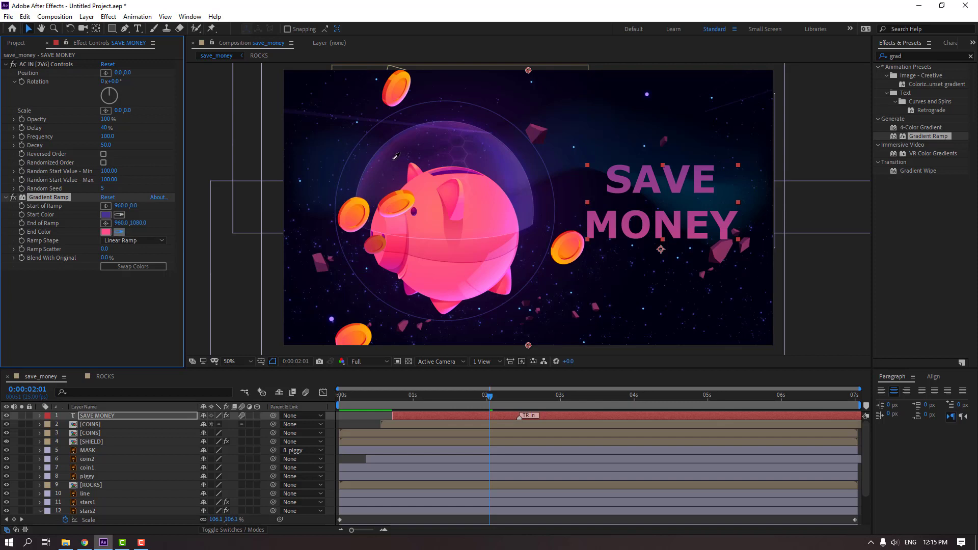
click(497, 148)
click(456, 259)
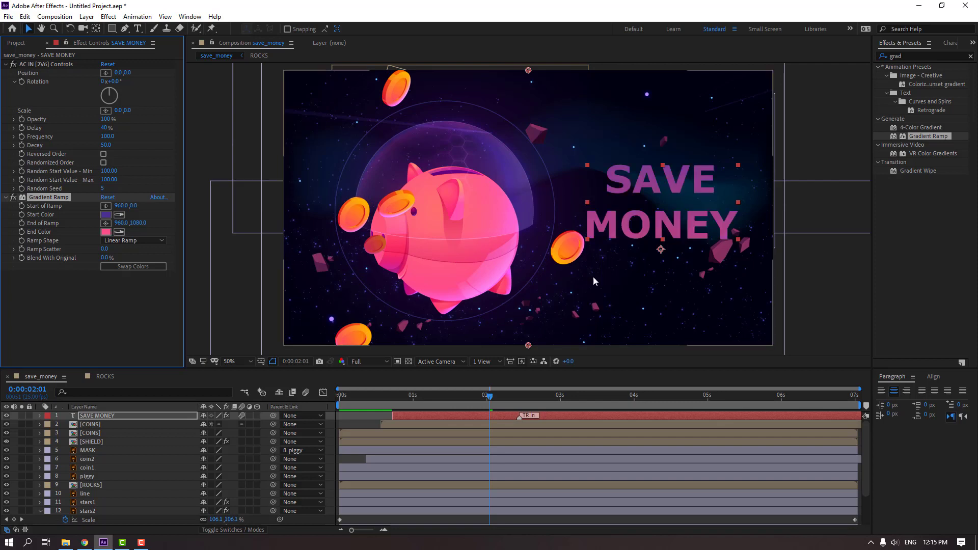
Step: Make the gradient colors more saturated, with start color 2F00AF and end color FF1F65
click(105, 214)
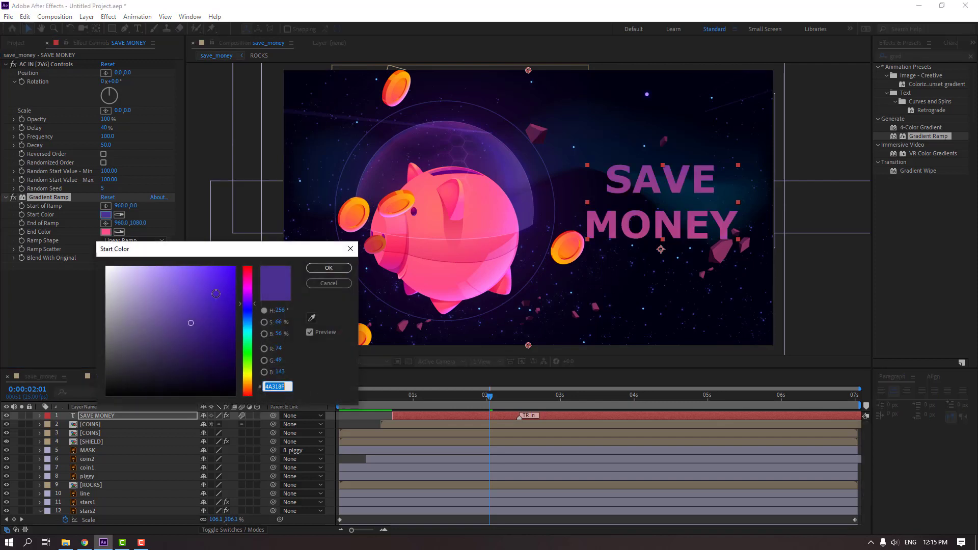
drag(213, 309, 238, 306)
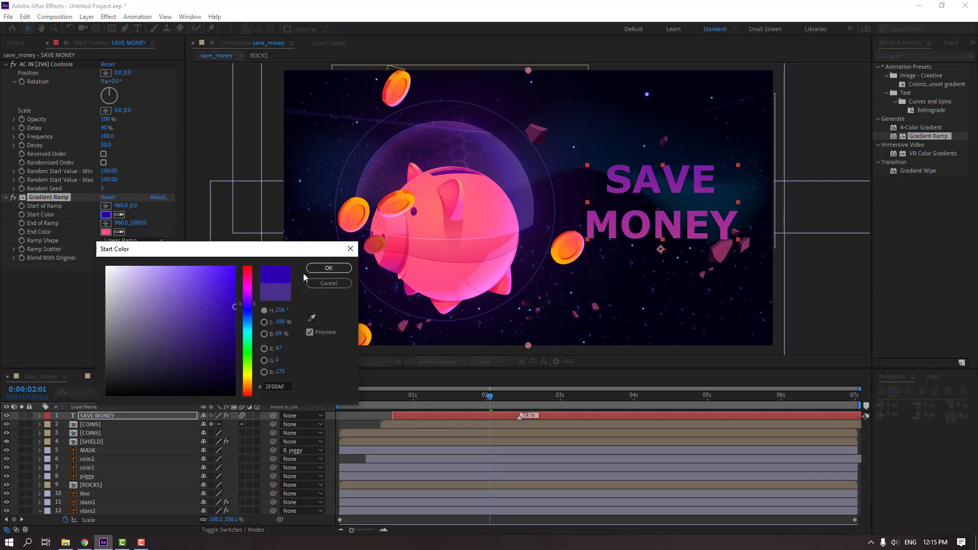
click(328, 268)
click(106, 232)
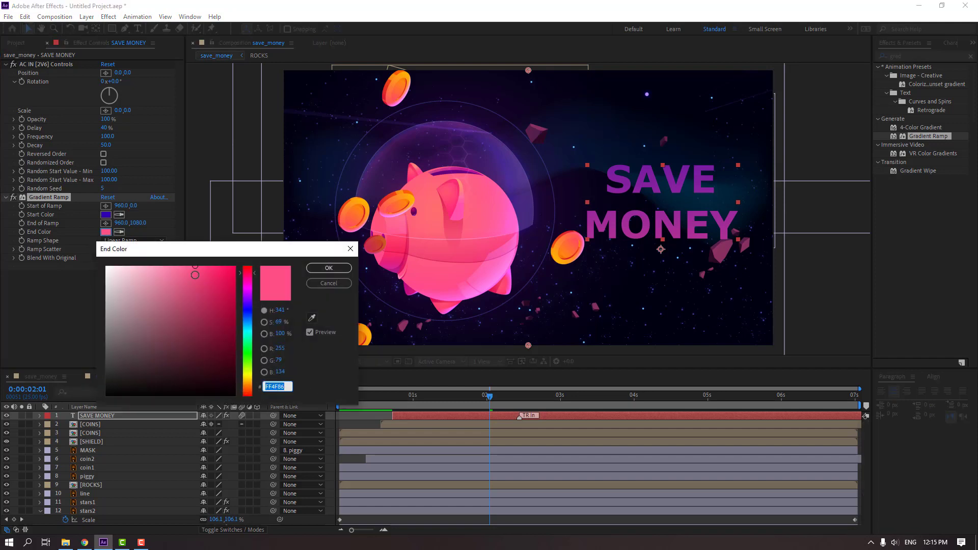
drag(195, 275, 220, 263)
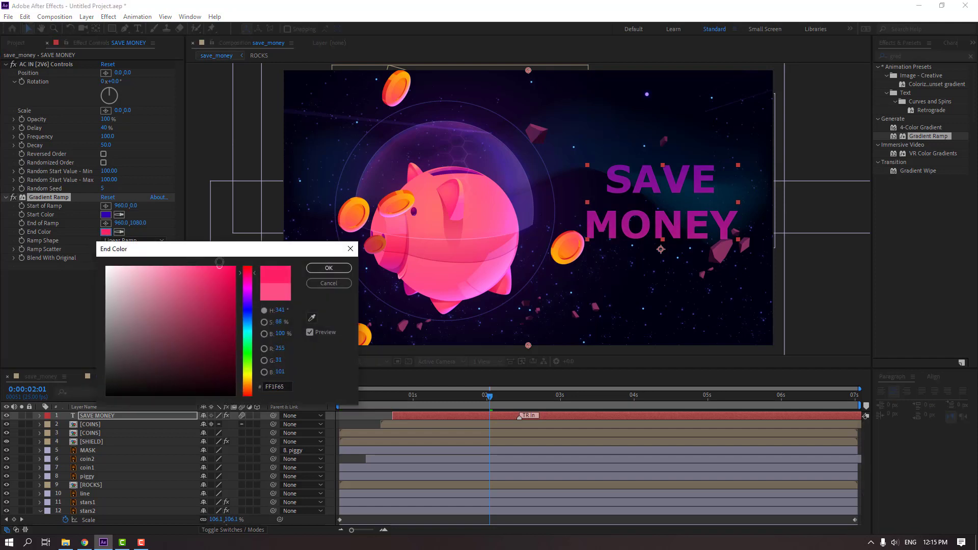
click(329, 268)
Step: Apply a Drop Shadow effect to the SAVE MONEY text and set the shadow distance to 14
click(915, 56)
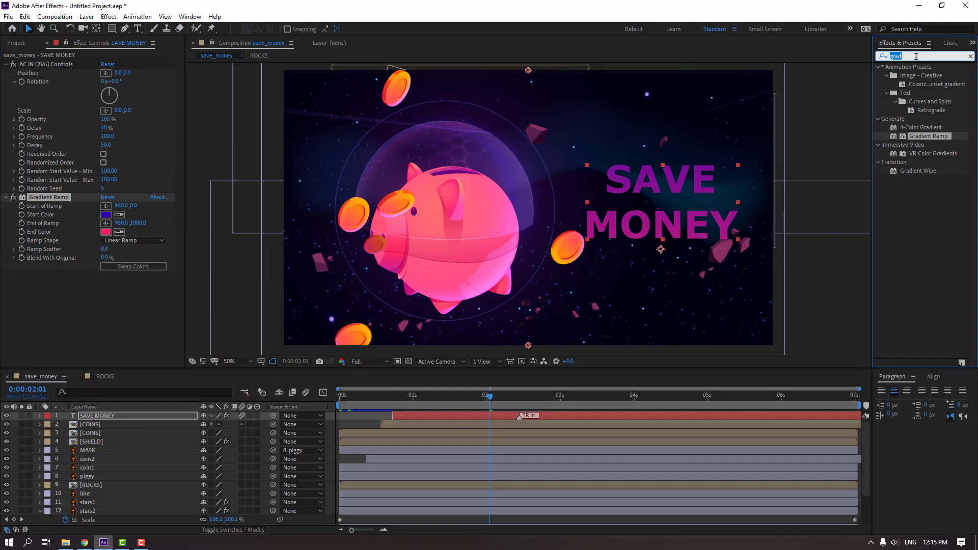
text(s)
key(BackSpace)
text(drop s)
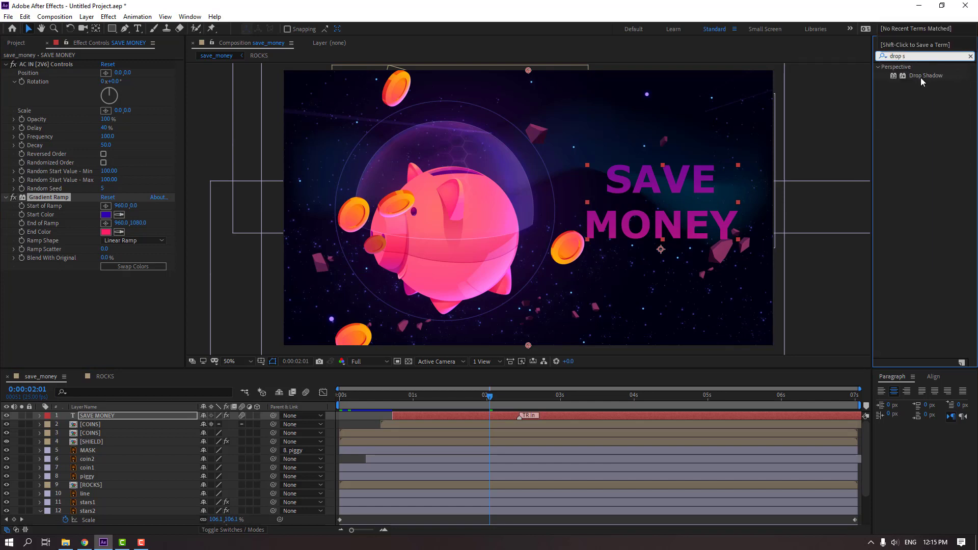
drag(922, 81, 629, 180)
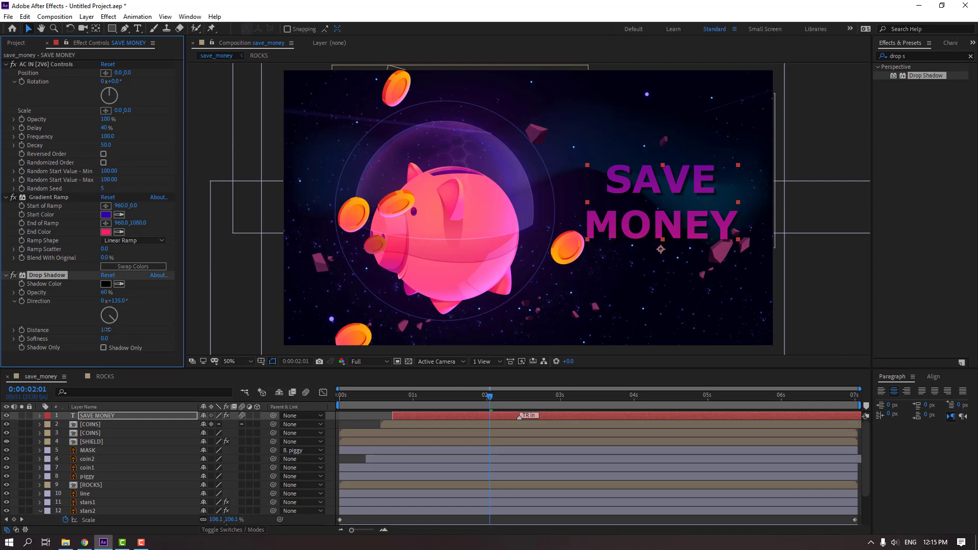
Step: Play back the whole composition to review the animated title, with the viewer magnification at Fit up to 100%
key(comma)
key(space)
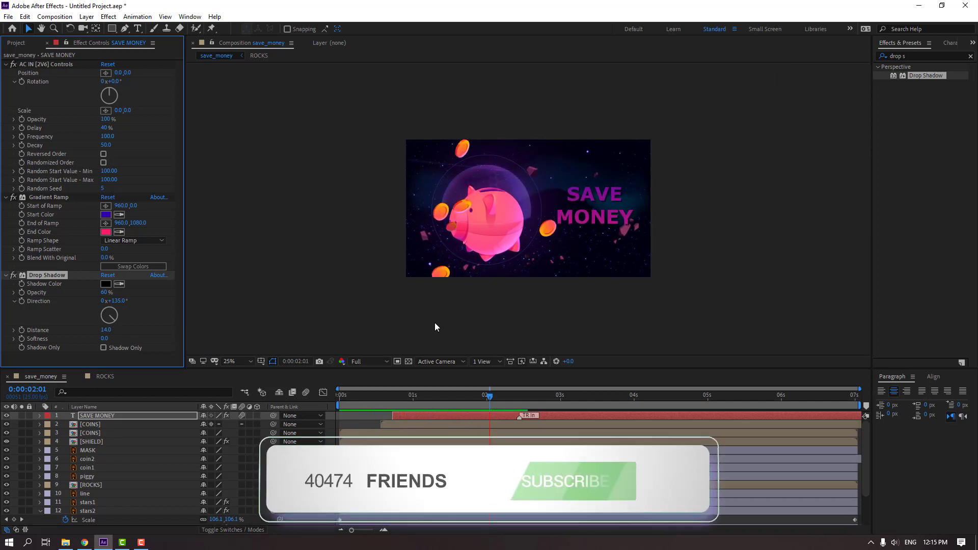
key(space)
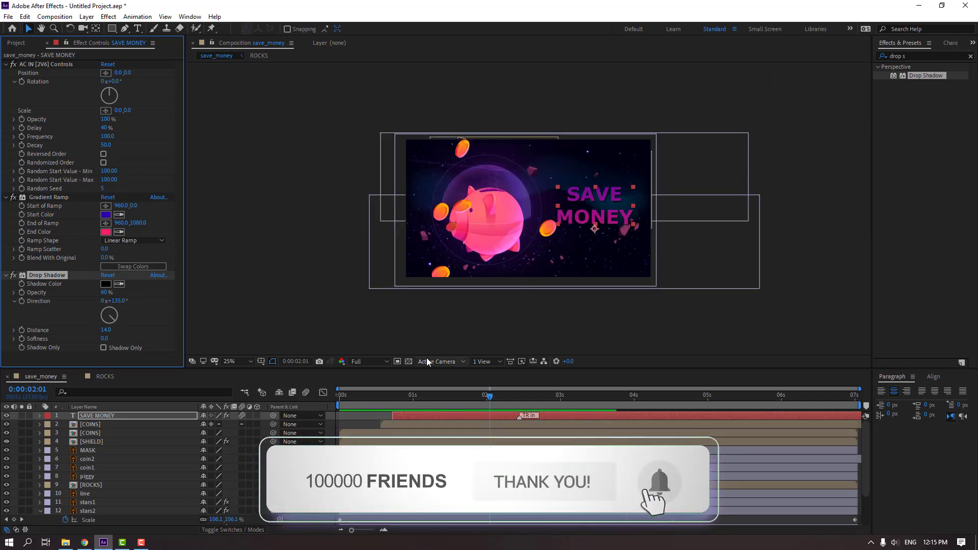
key(space)
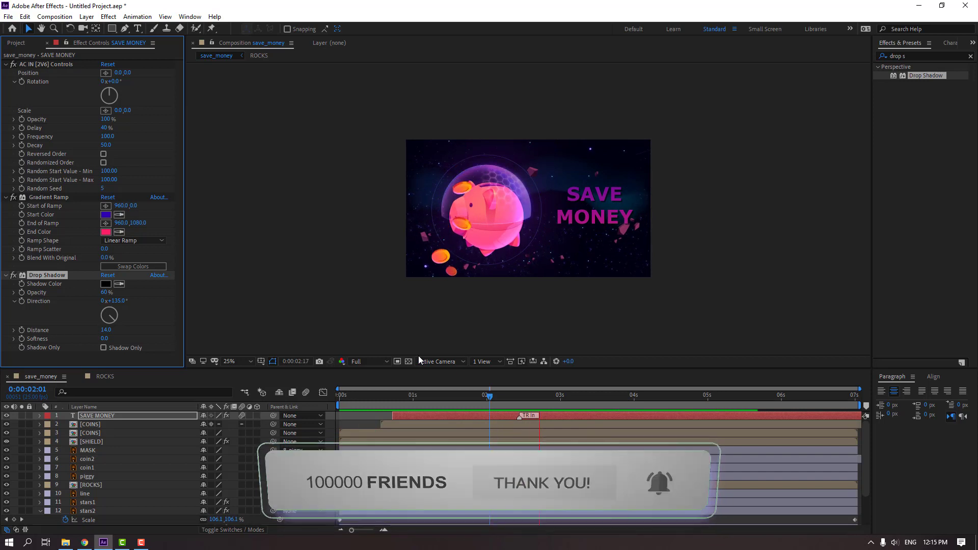
click(232, 361)
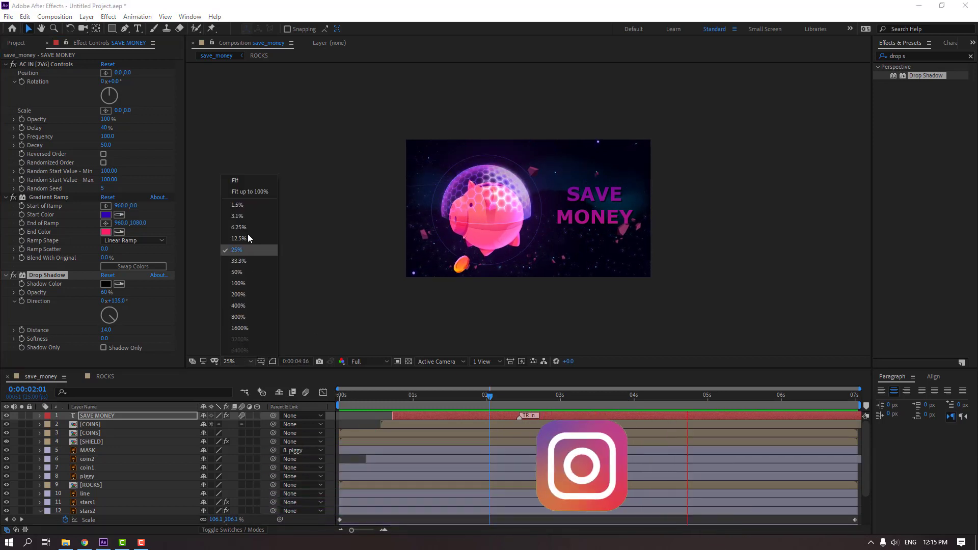
click(243, 193)
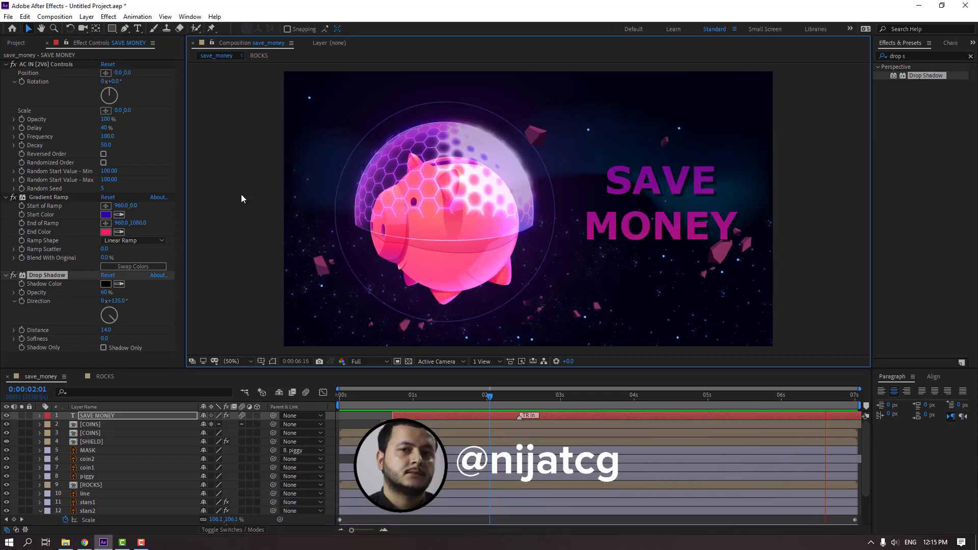